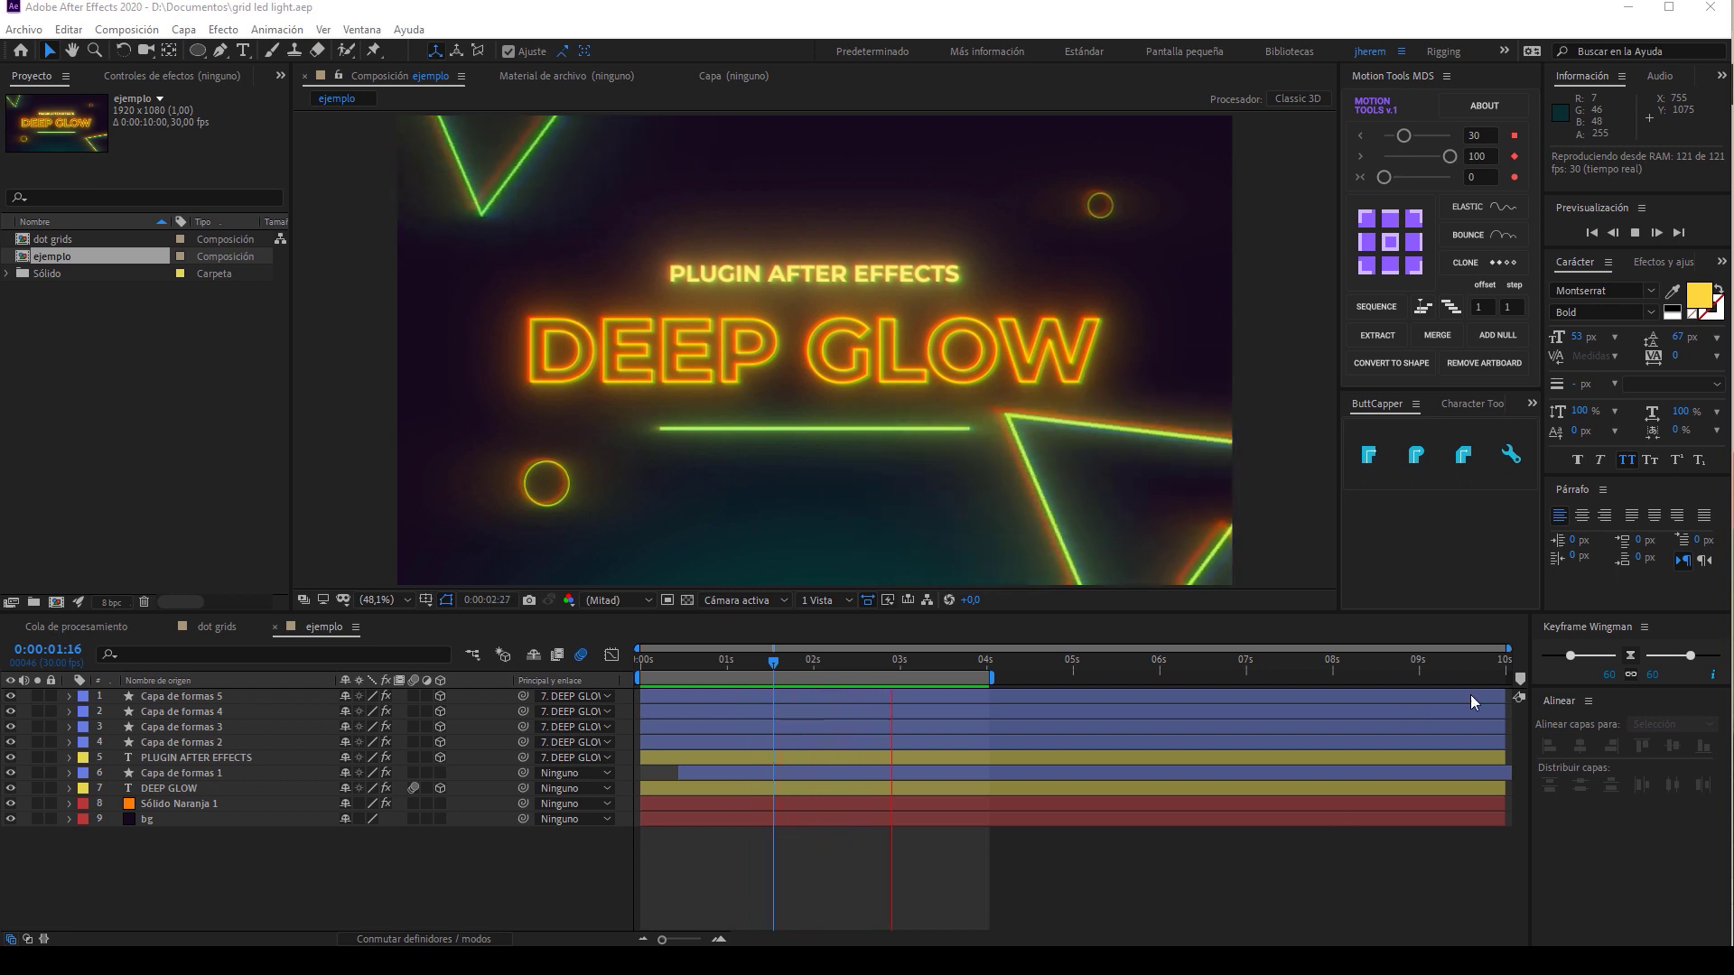
Review the DEEP GLOW and dot grids animations by scrubbing their timelines.
click(791, 665)
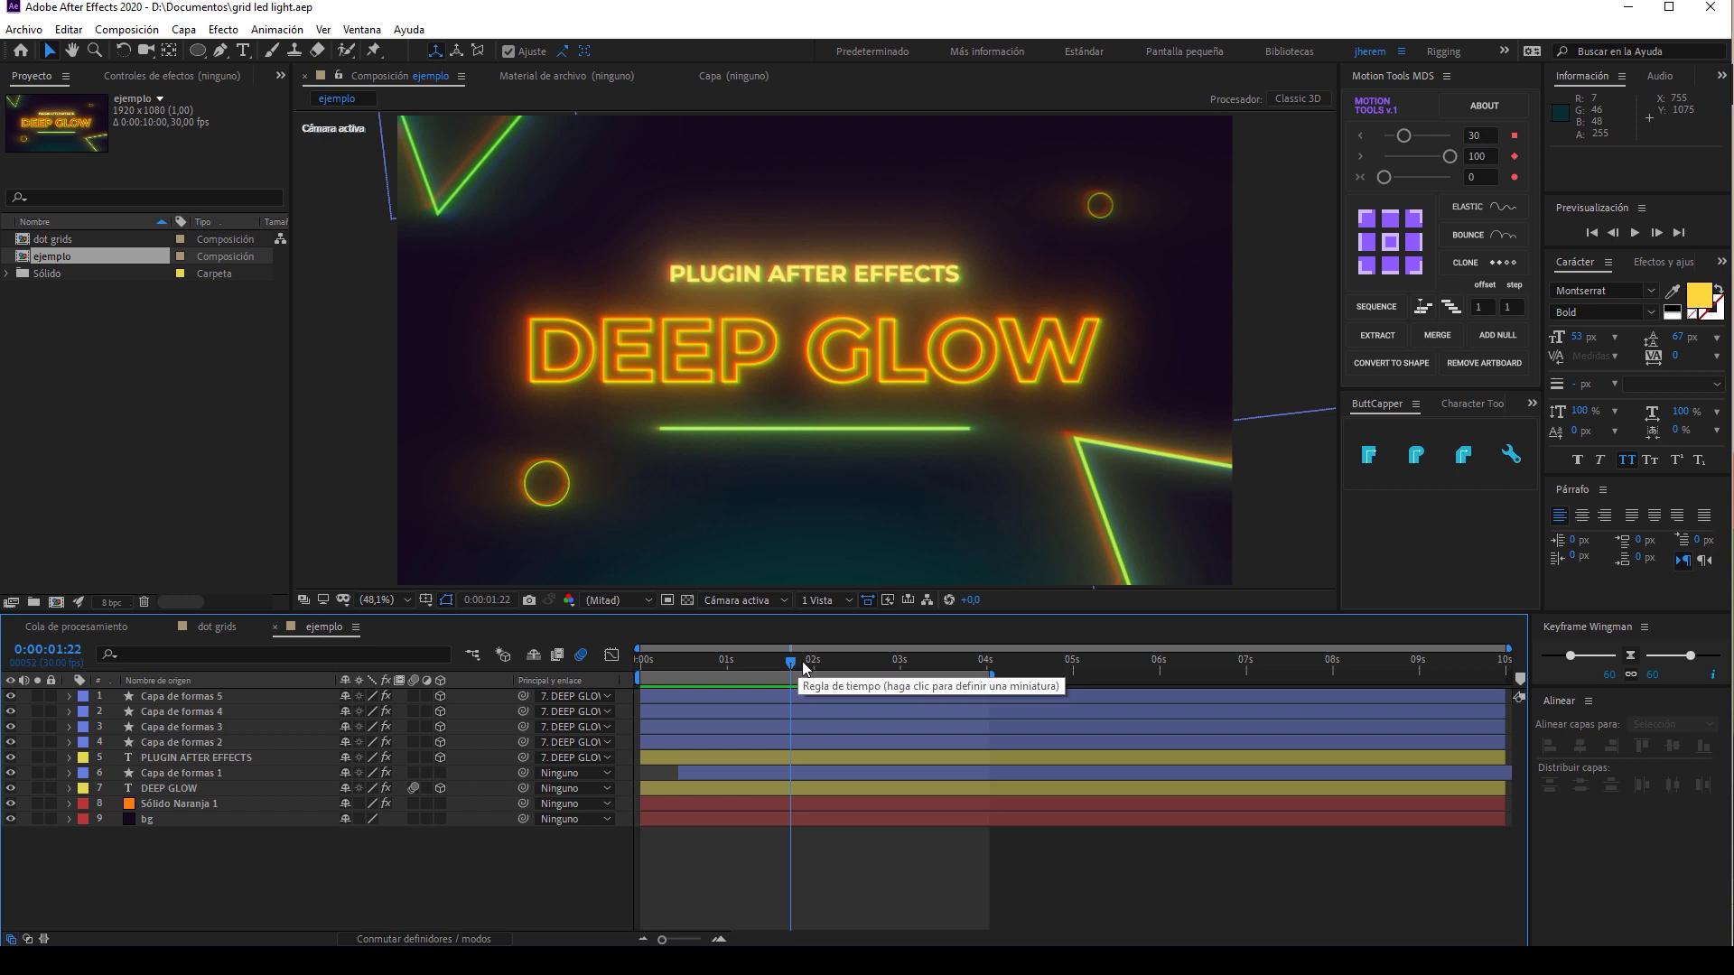
click(813, 669)
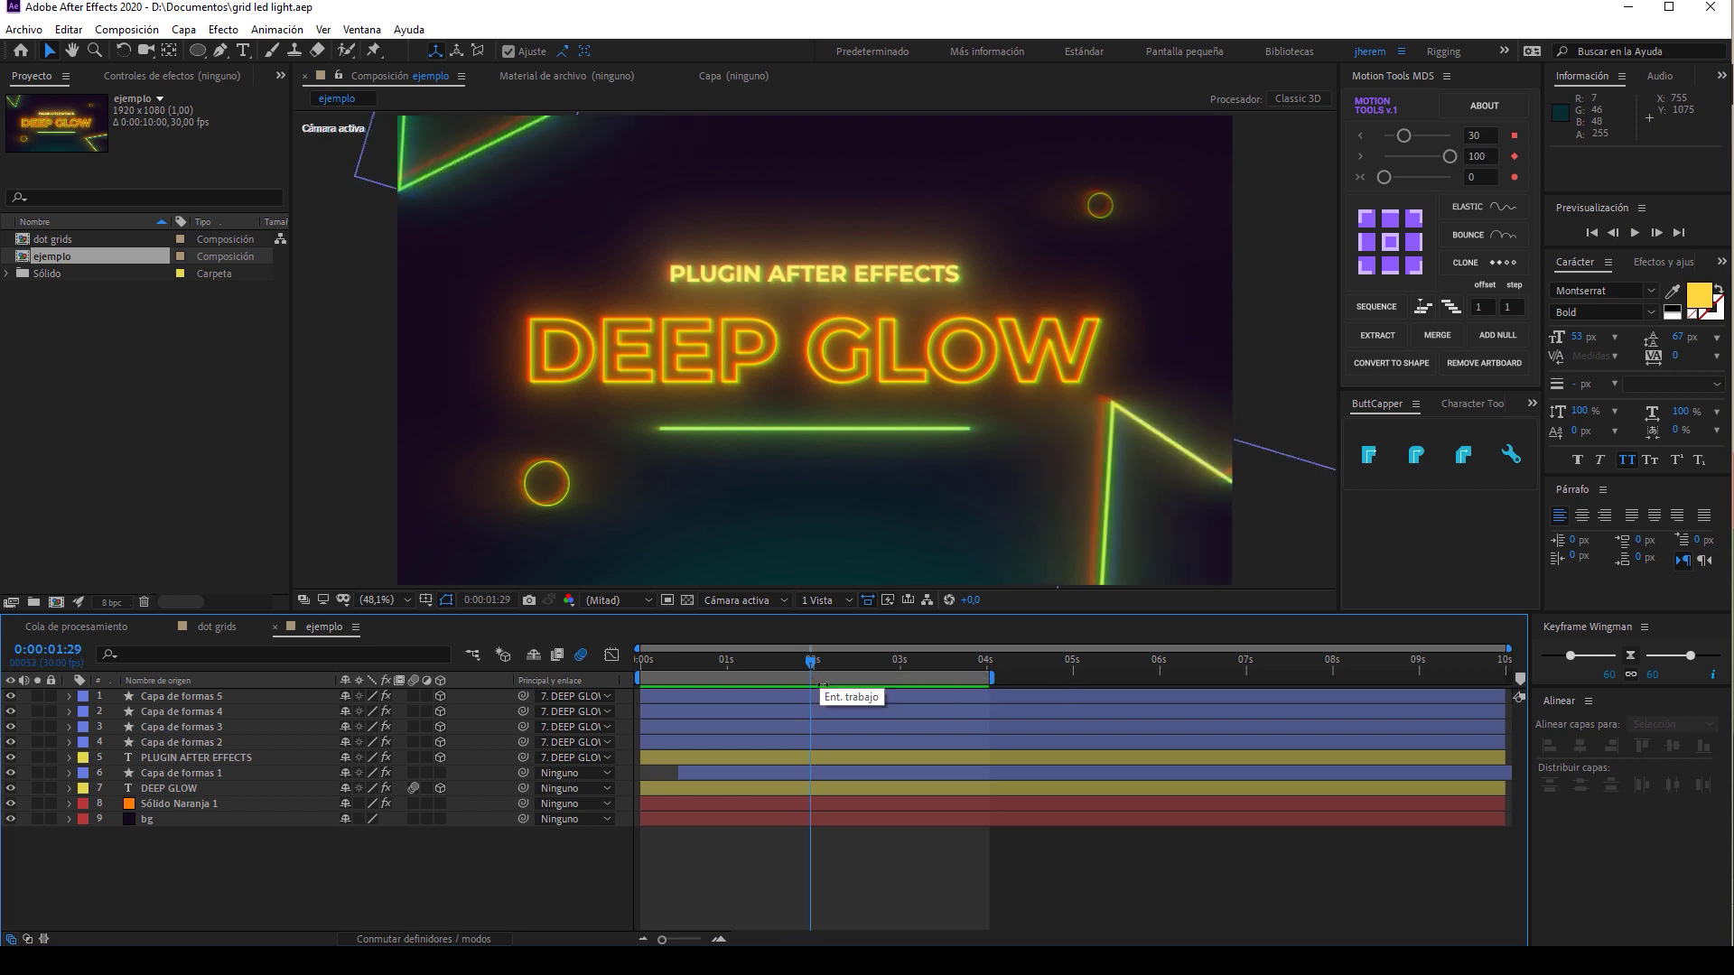
click(817, 663)
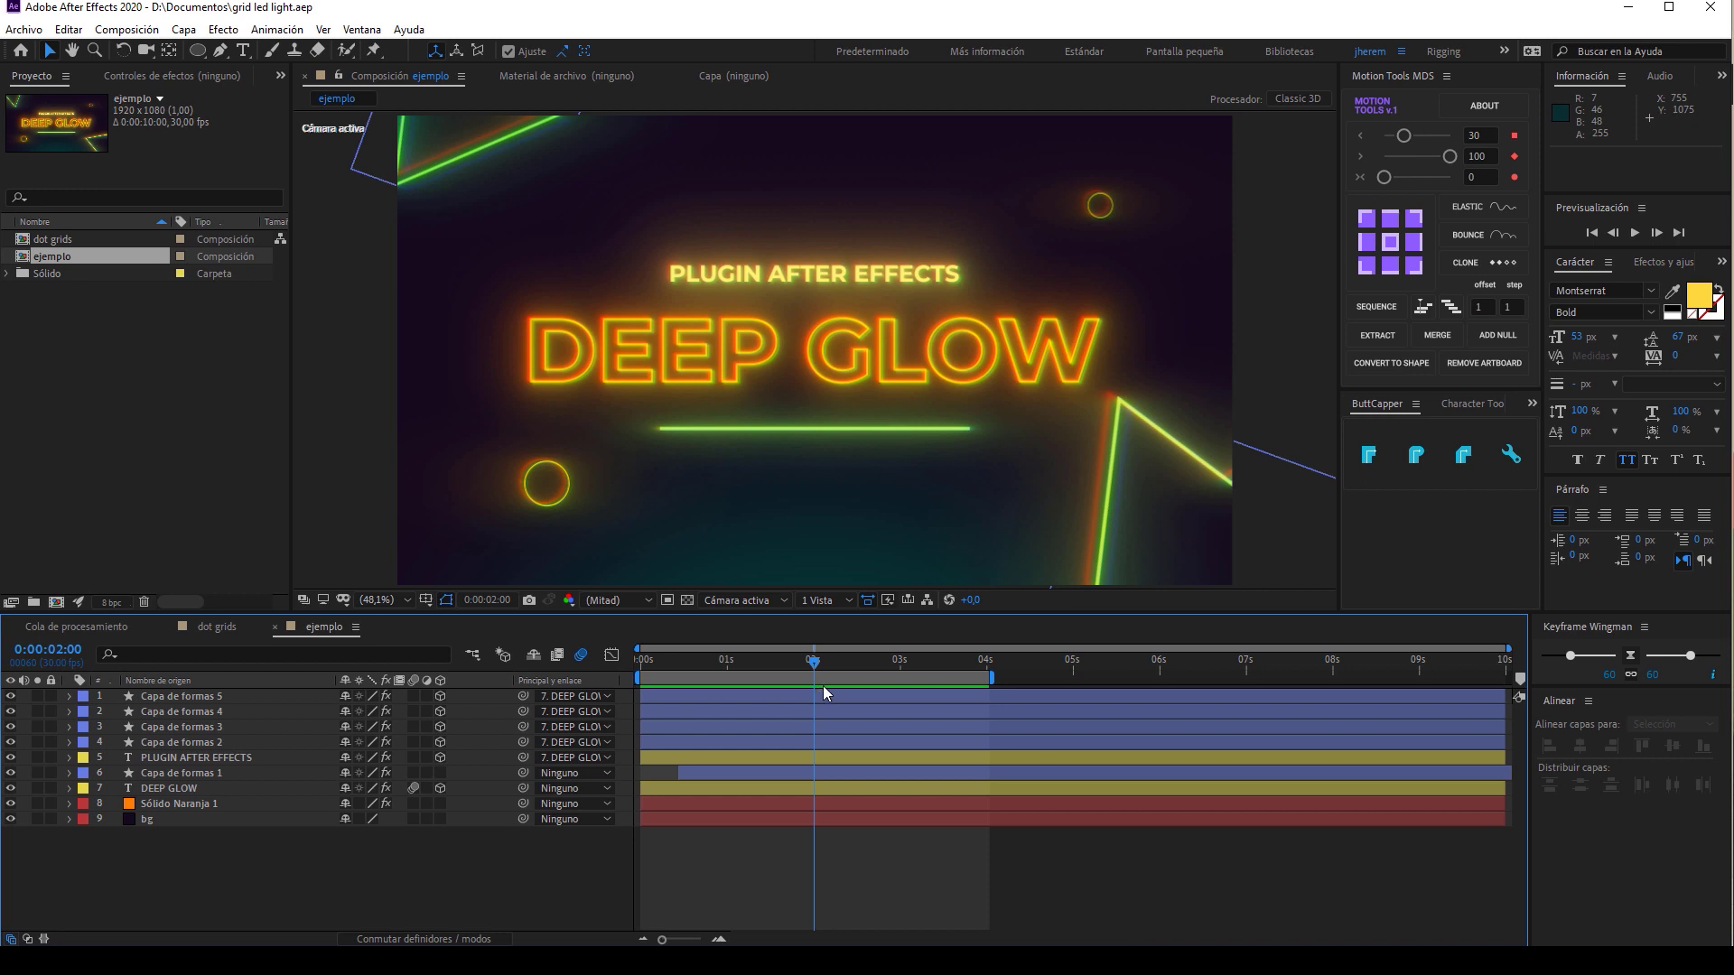
click(227, 634)
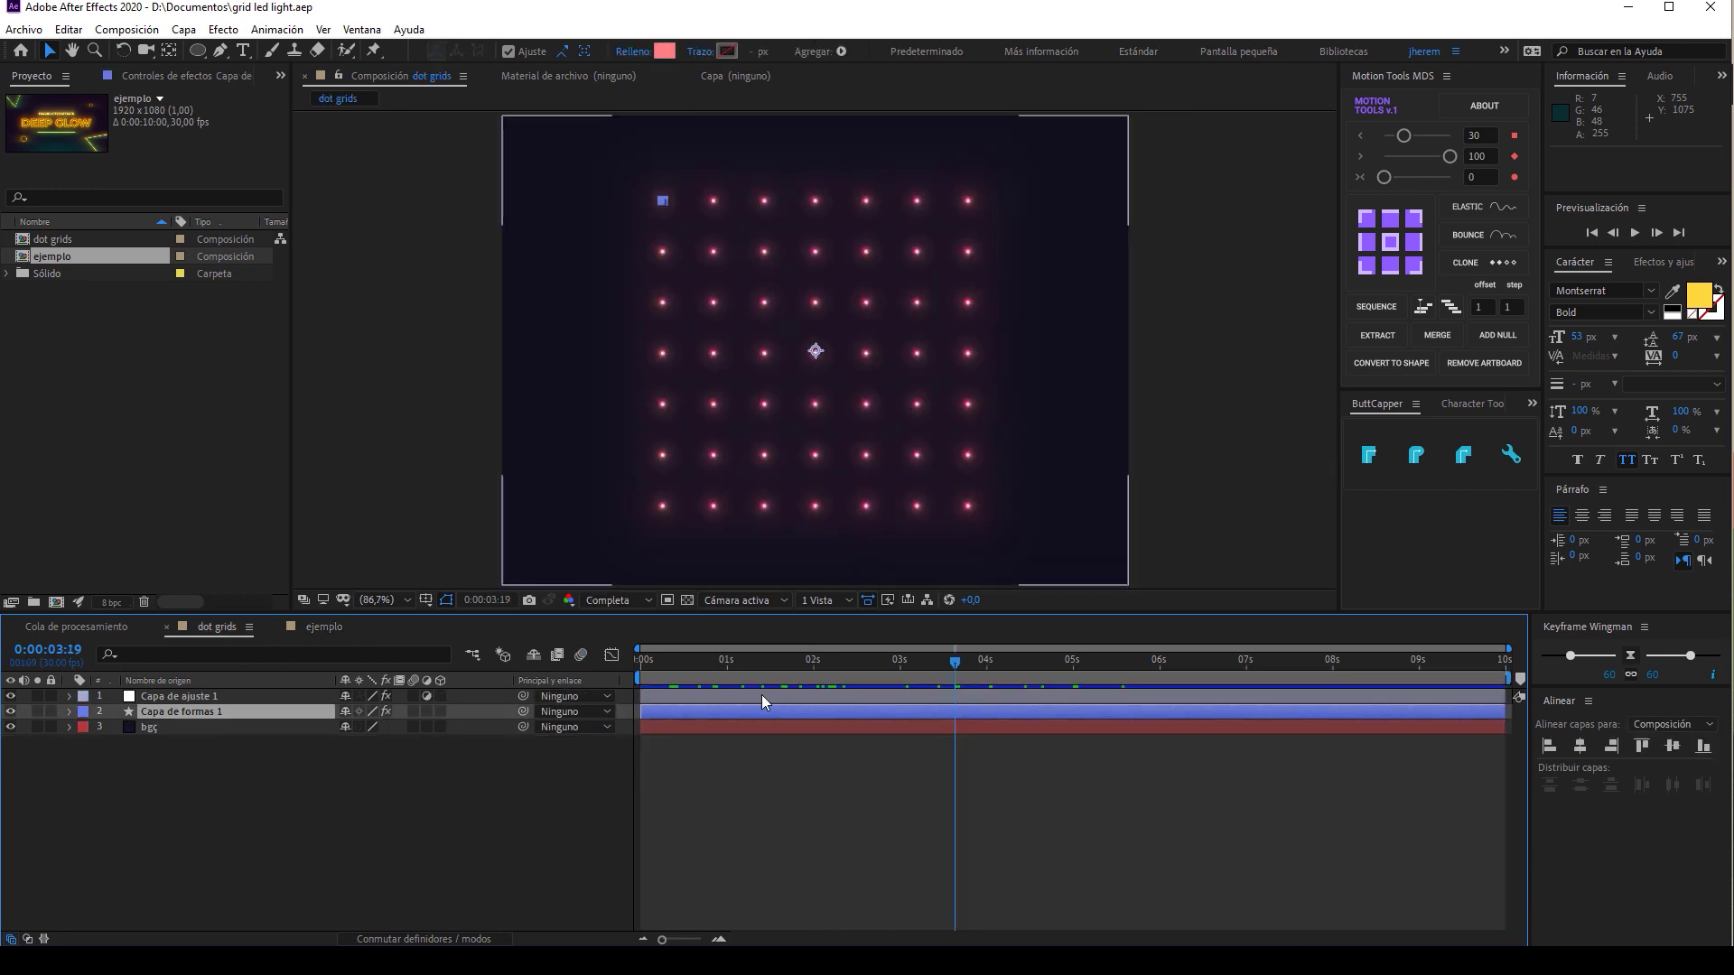
drag(945, 668, 811, 673)
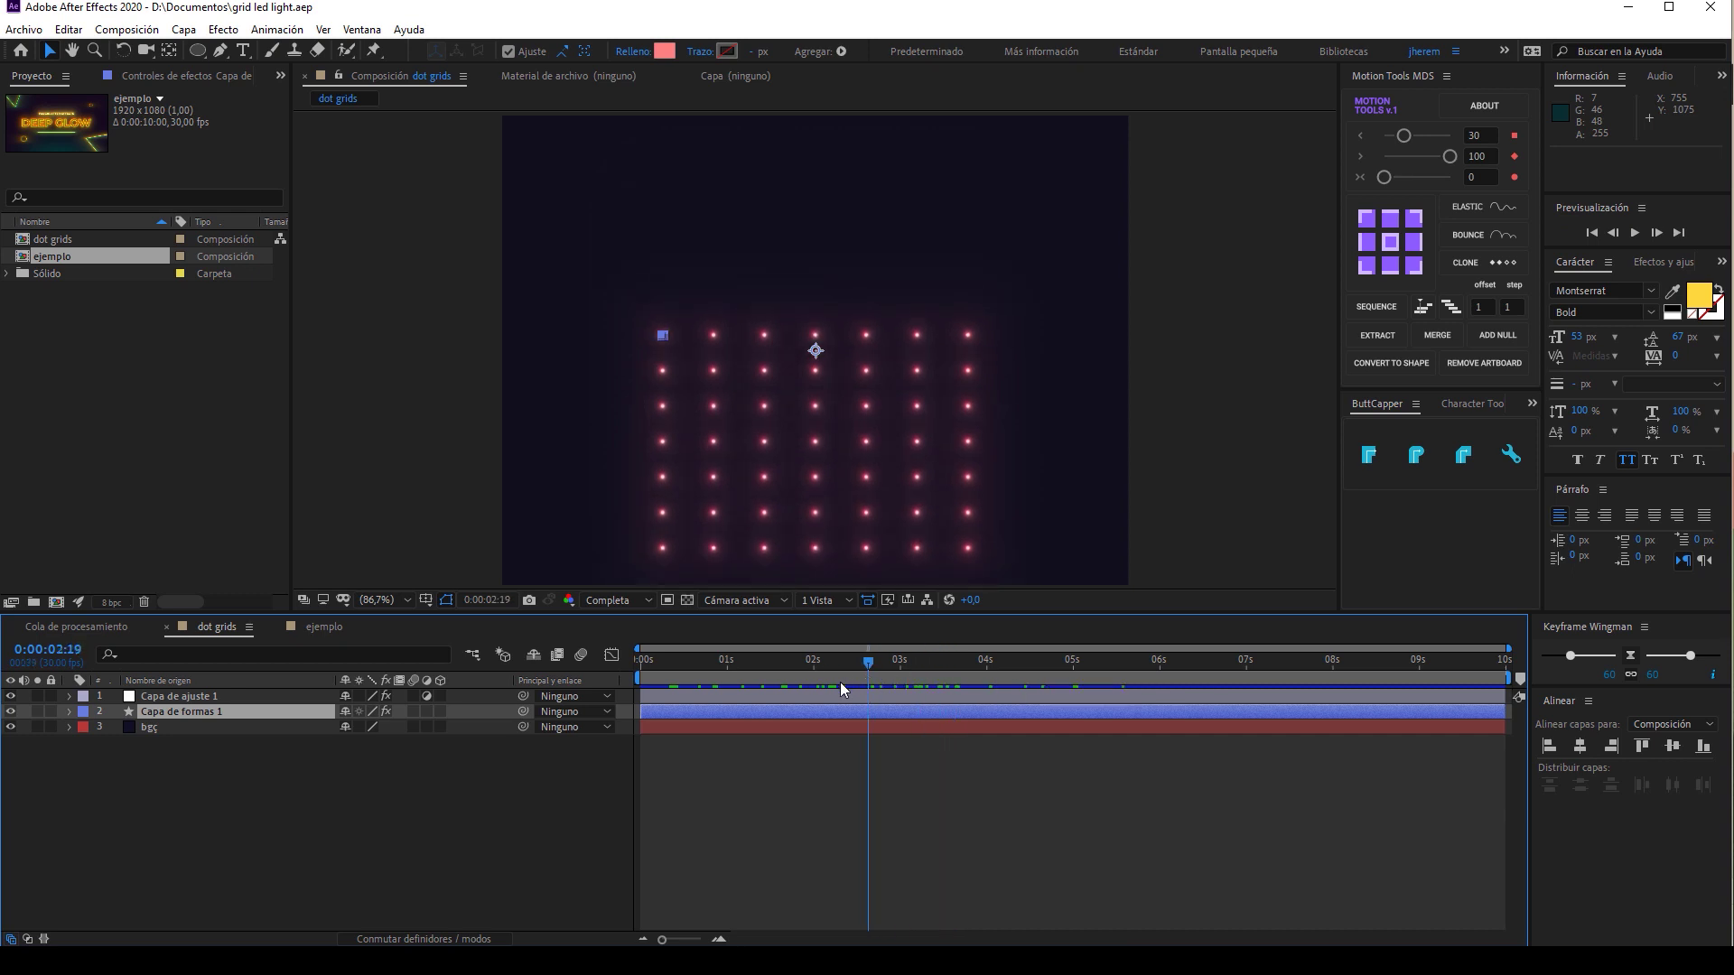
click(325, 627)
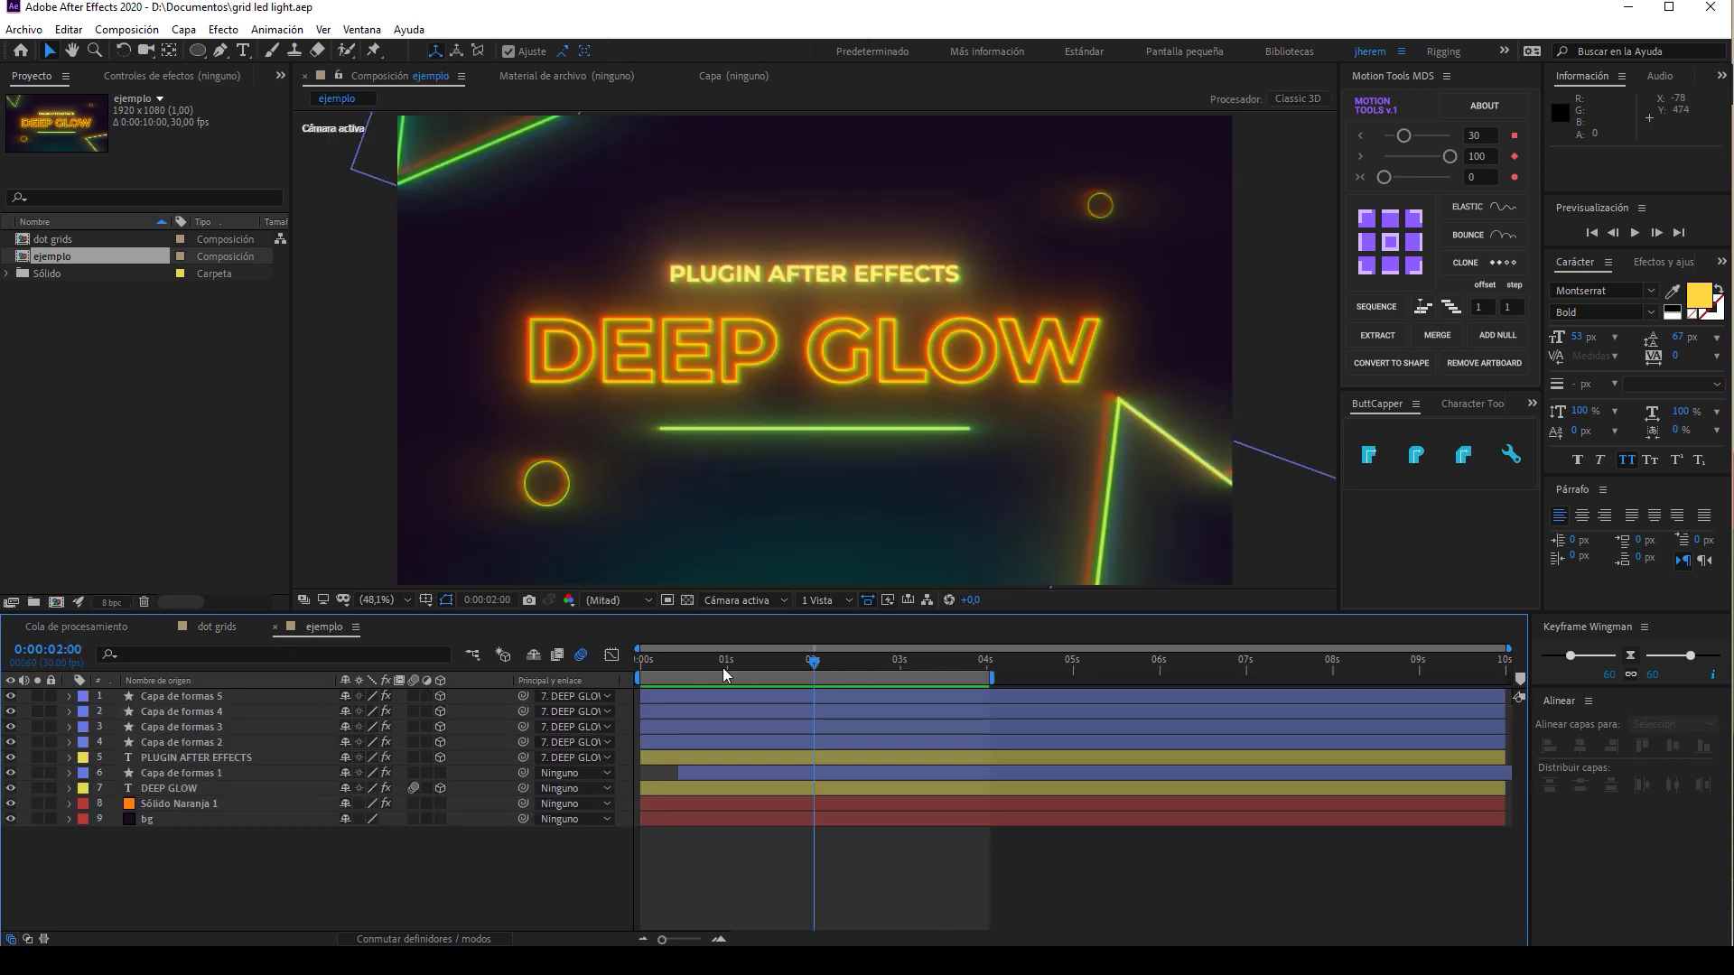
mouse_move(818, 670)
mouse_down()
mouse_move(698, 673)
mouse_move(826, 665)
mouse_up()
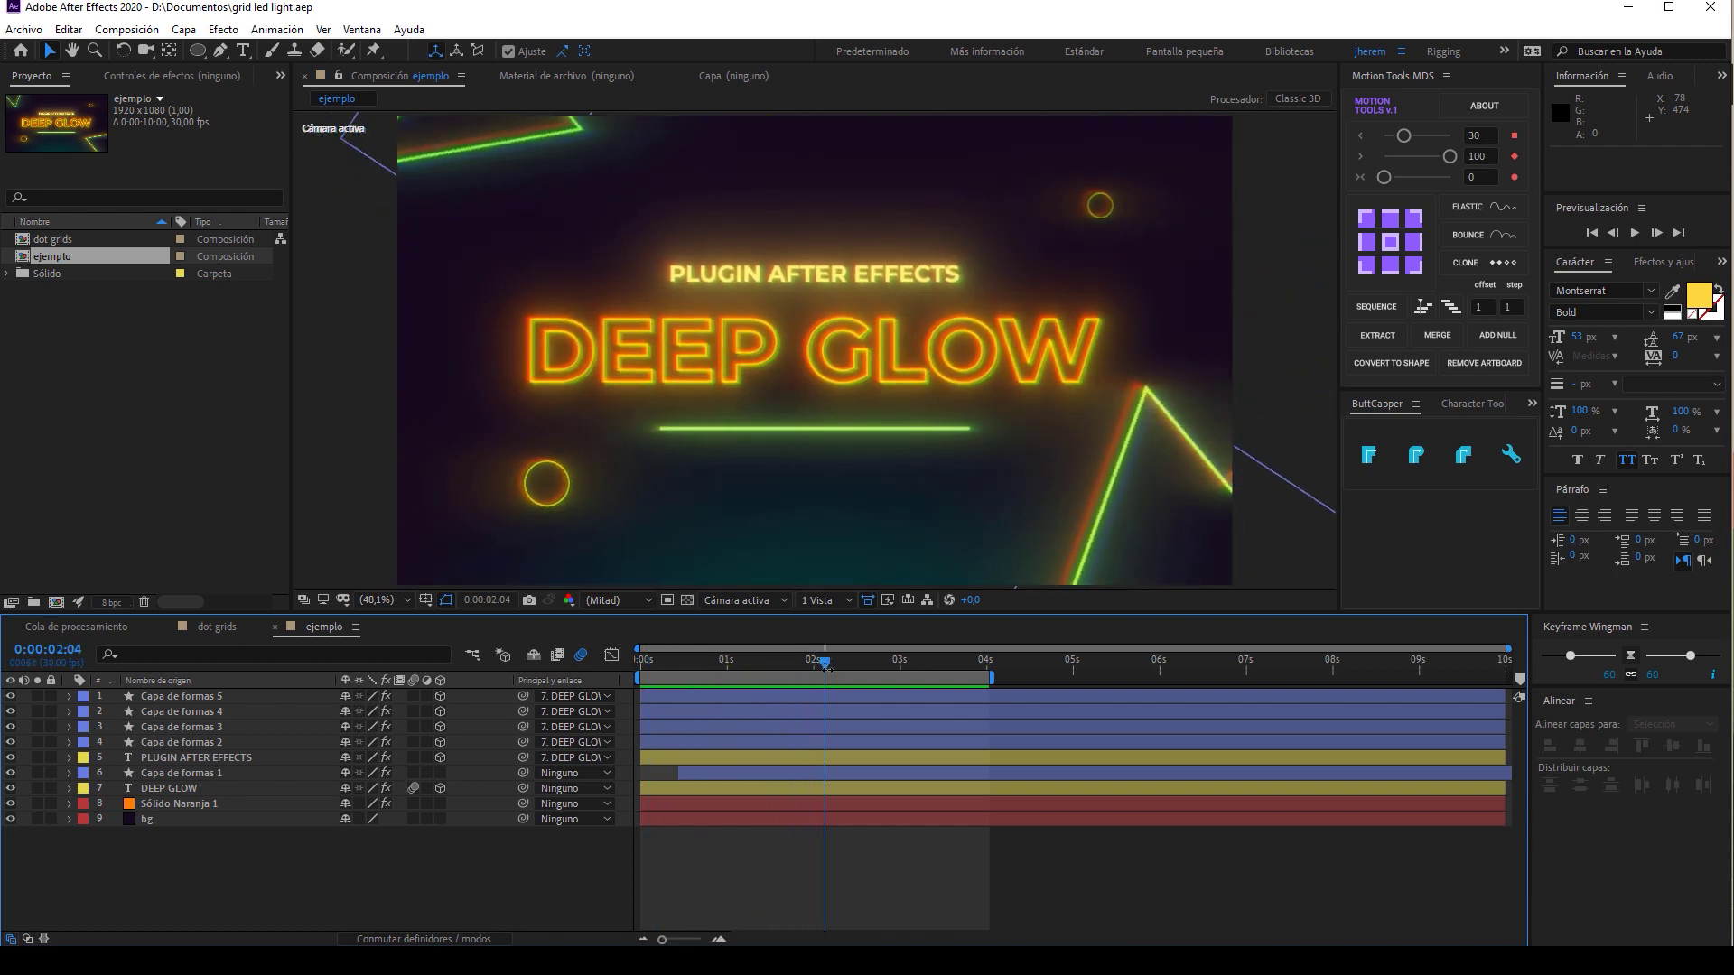
Create a 1920x1080 composition named ejemplo2 and start a text layer in it.
click(104, 488)
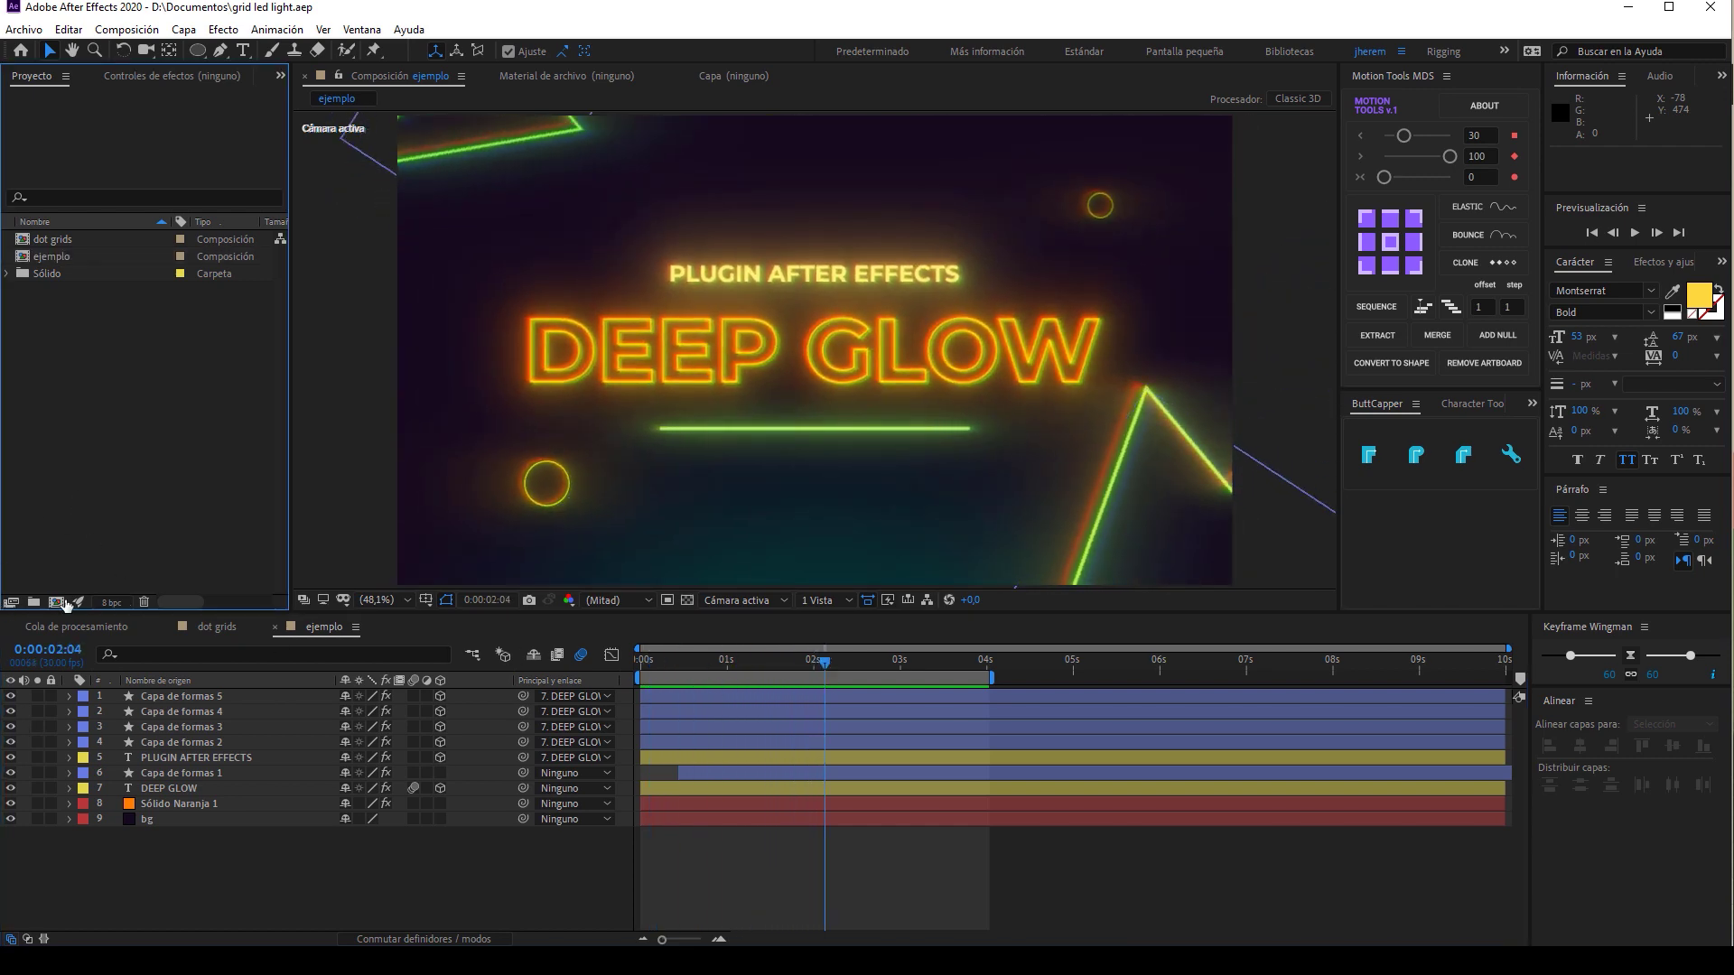
click(65, 602)
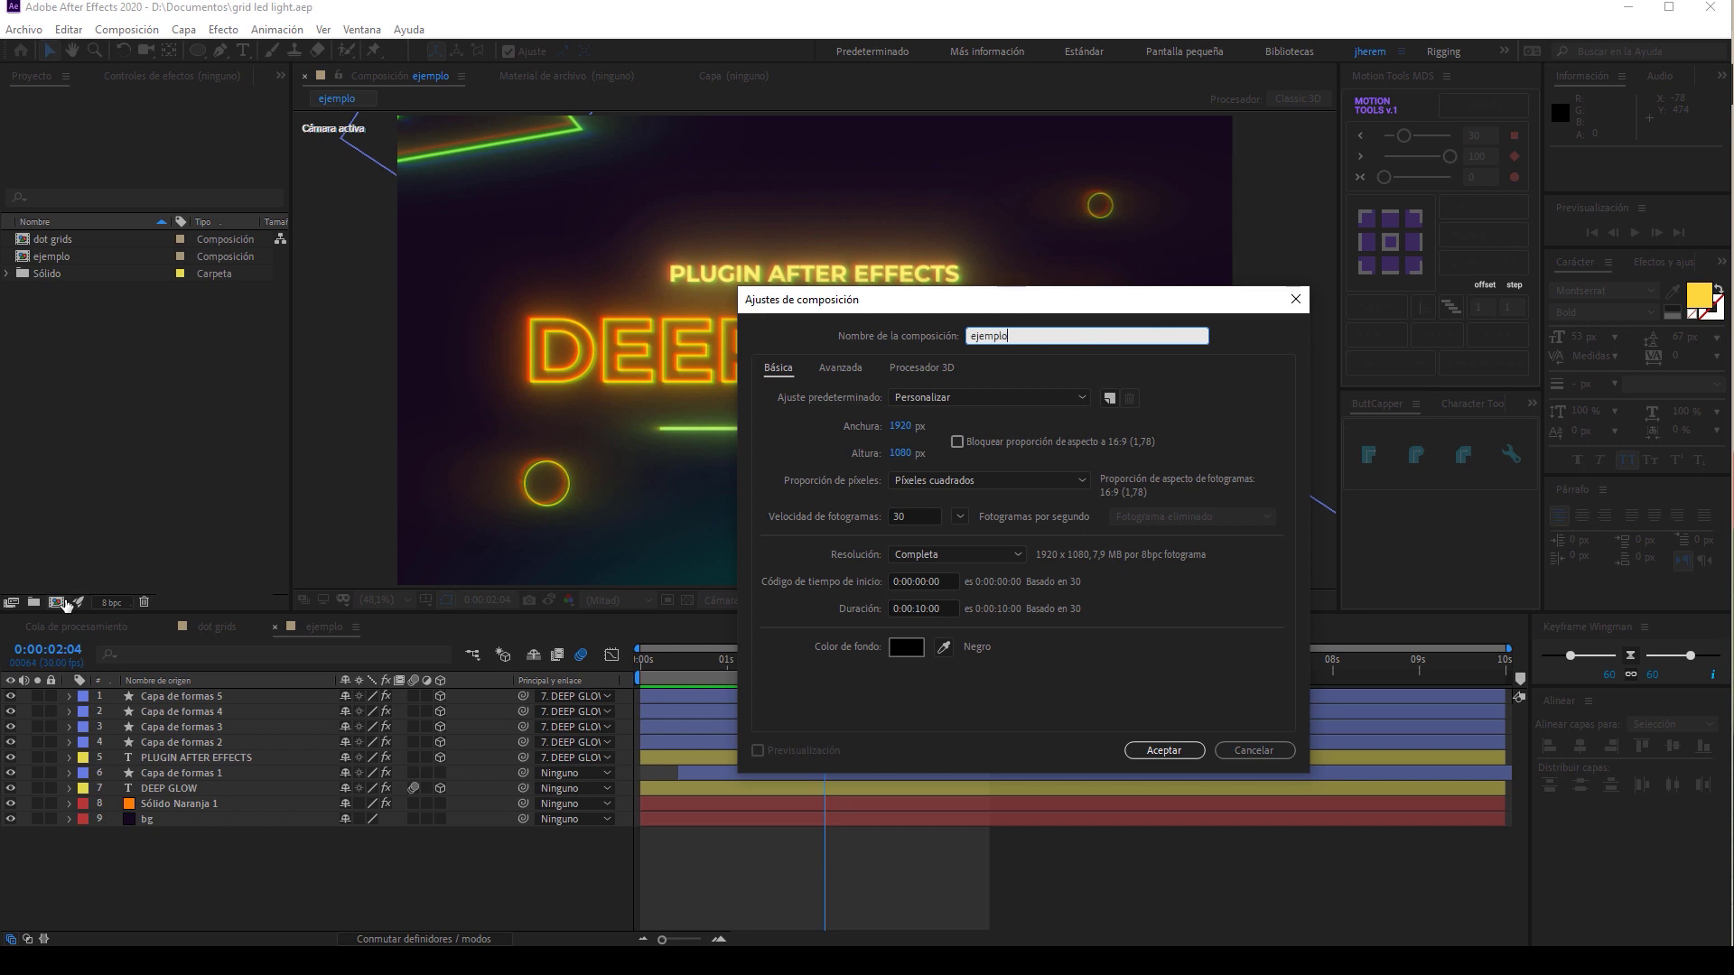
key(Return)
click(79, 276)
key(Return)
text(2)
key(Return)
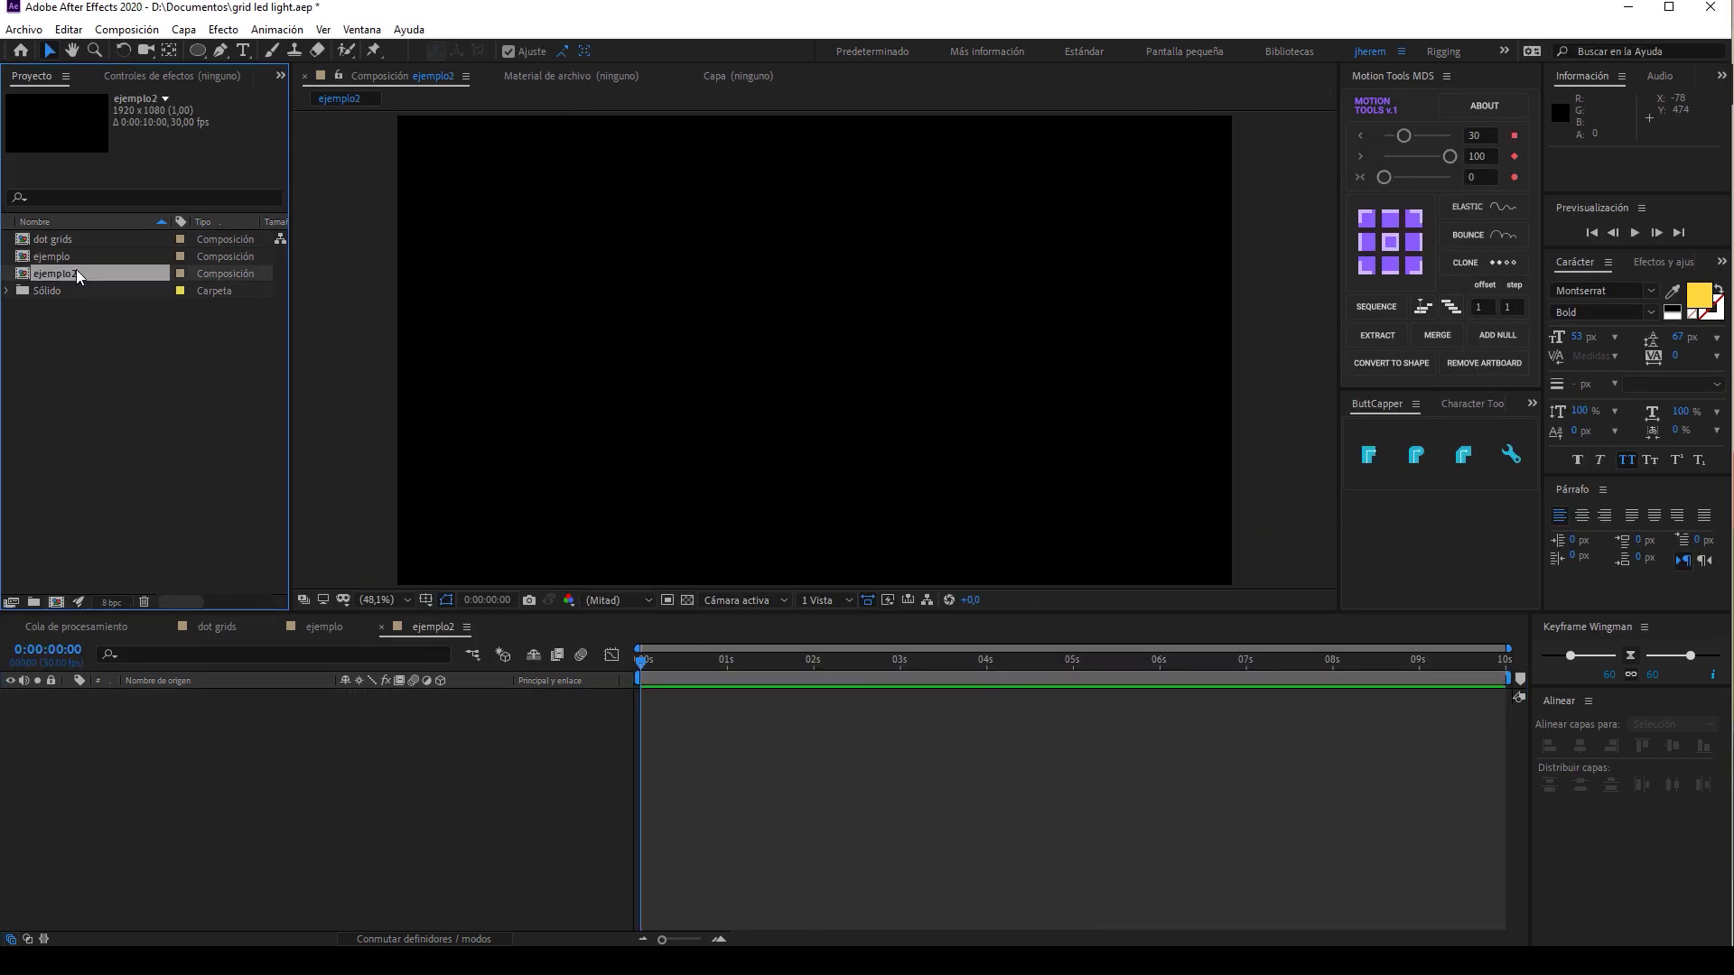
click(243, 50)
click(616, 352)
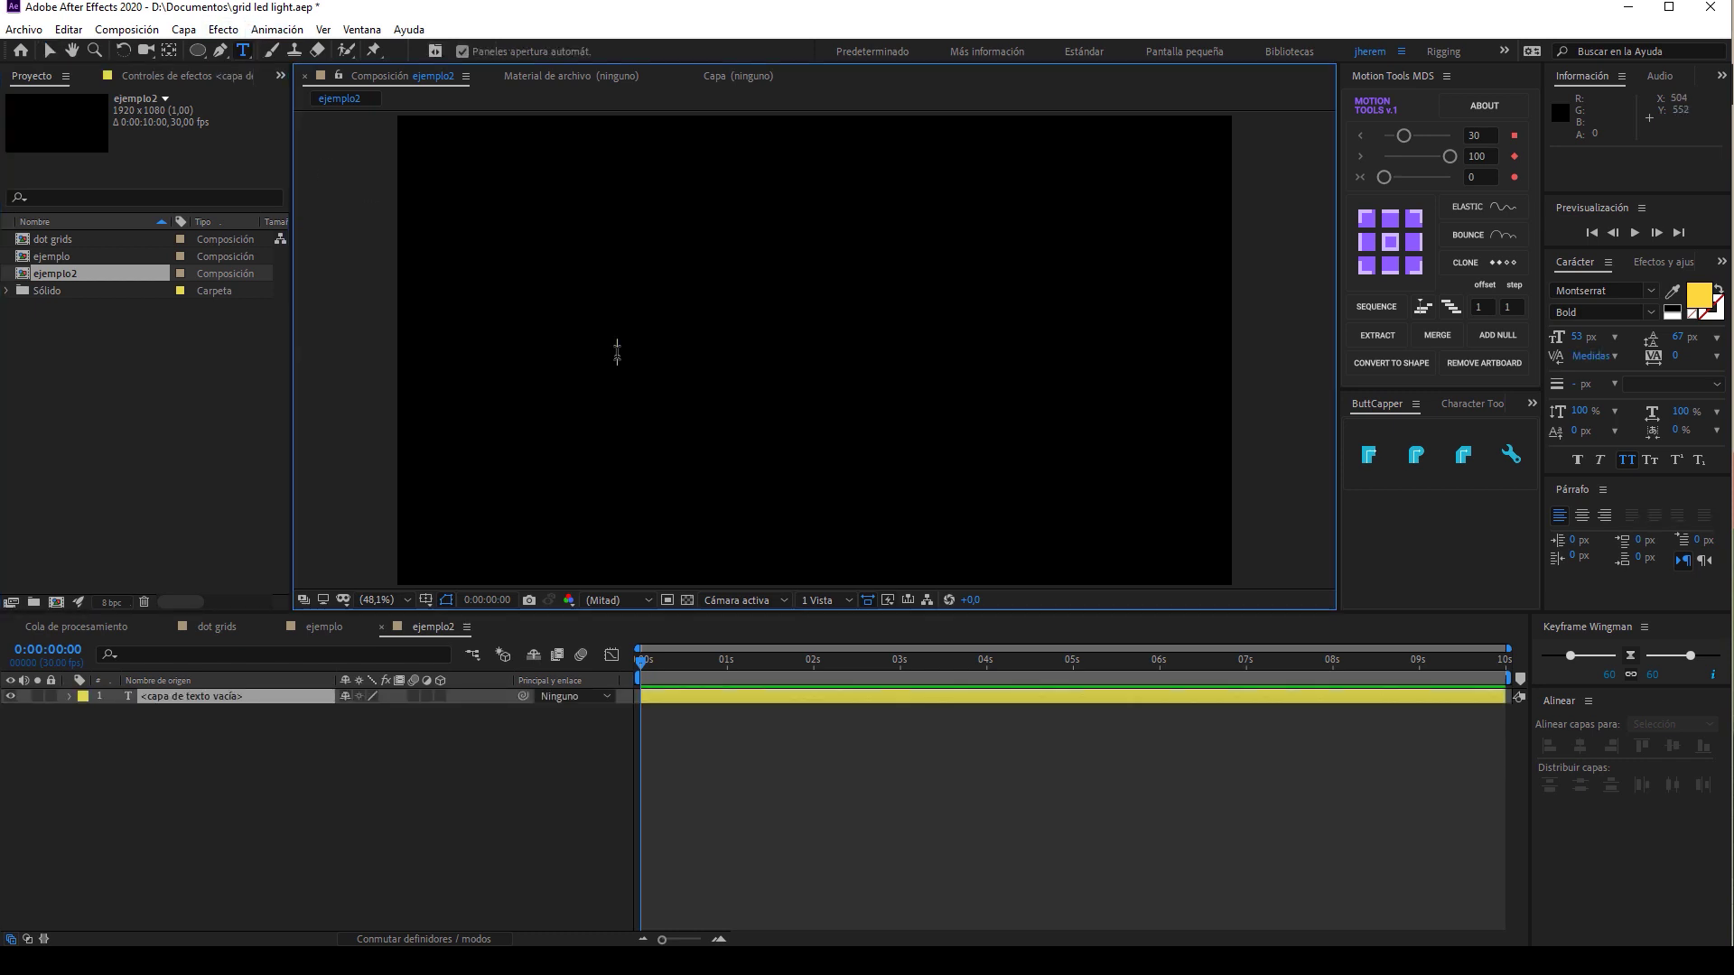
Type DEEP GLOW, scale it to 354%, centre it, and swap it to a yellow outline.
text(DEEP GLOW)
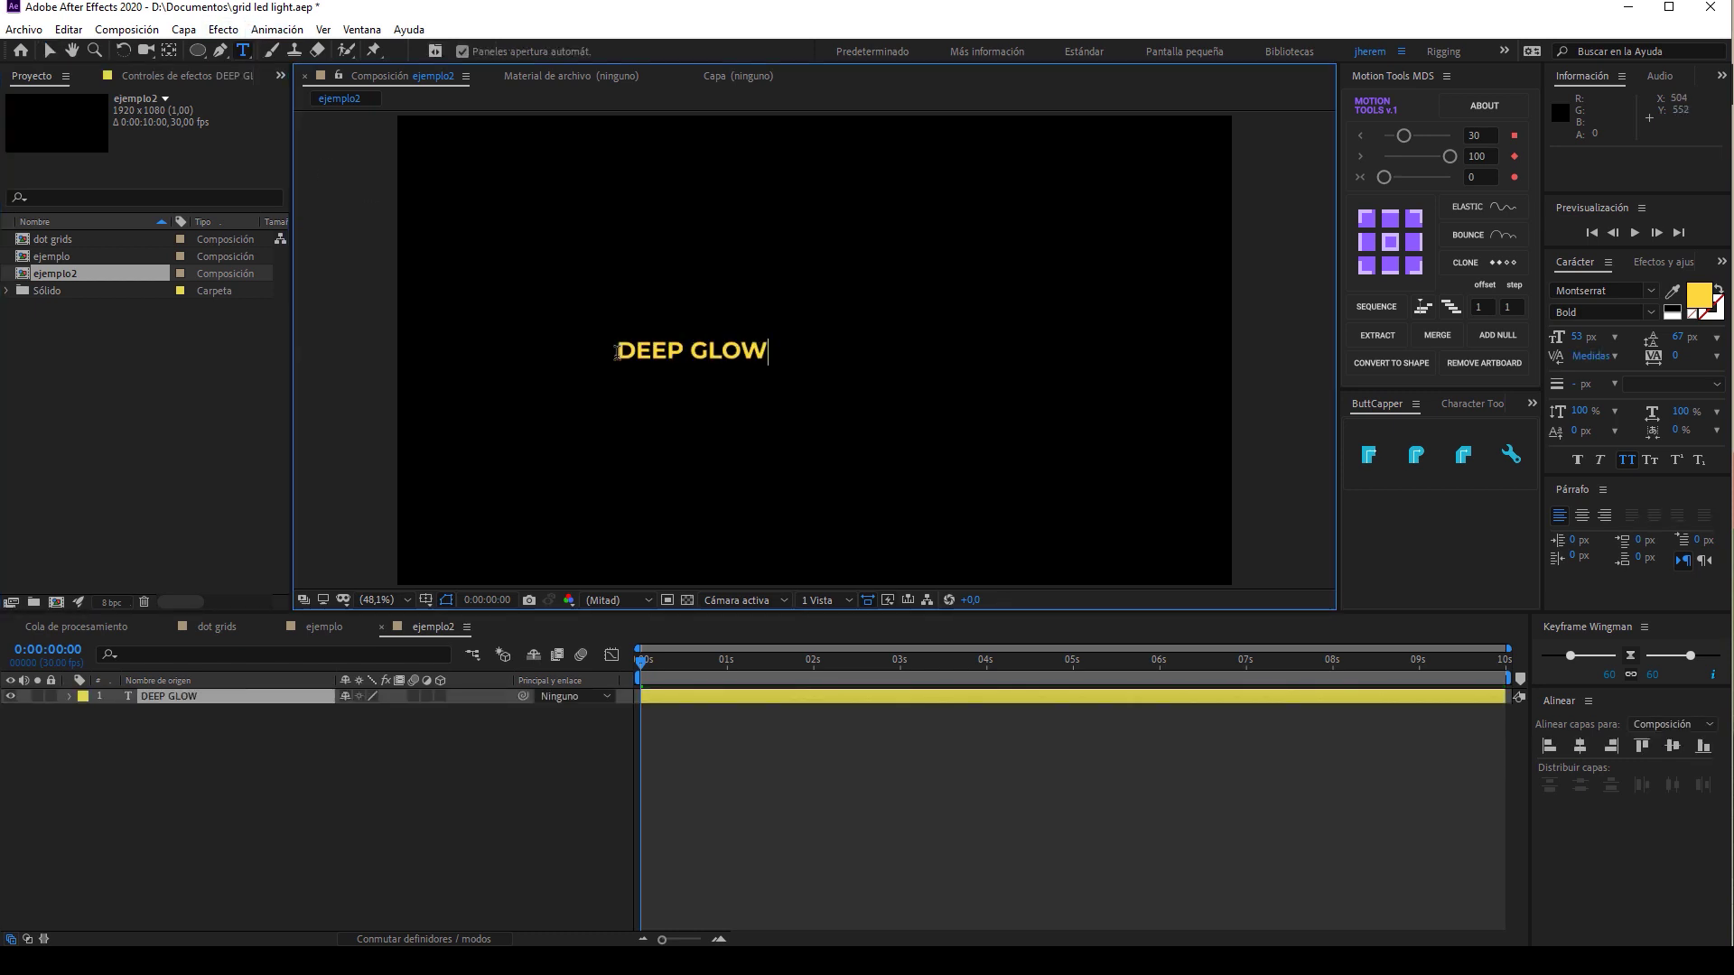
key(Escape)
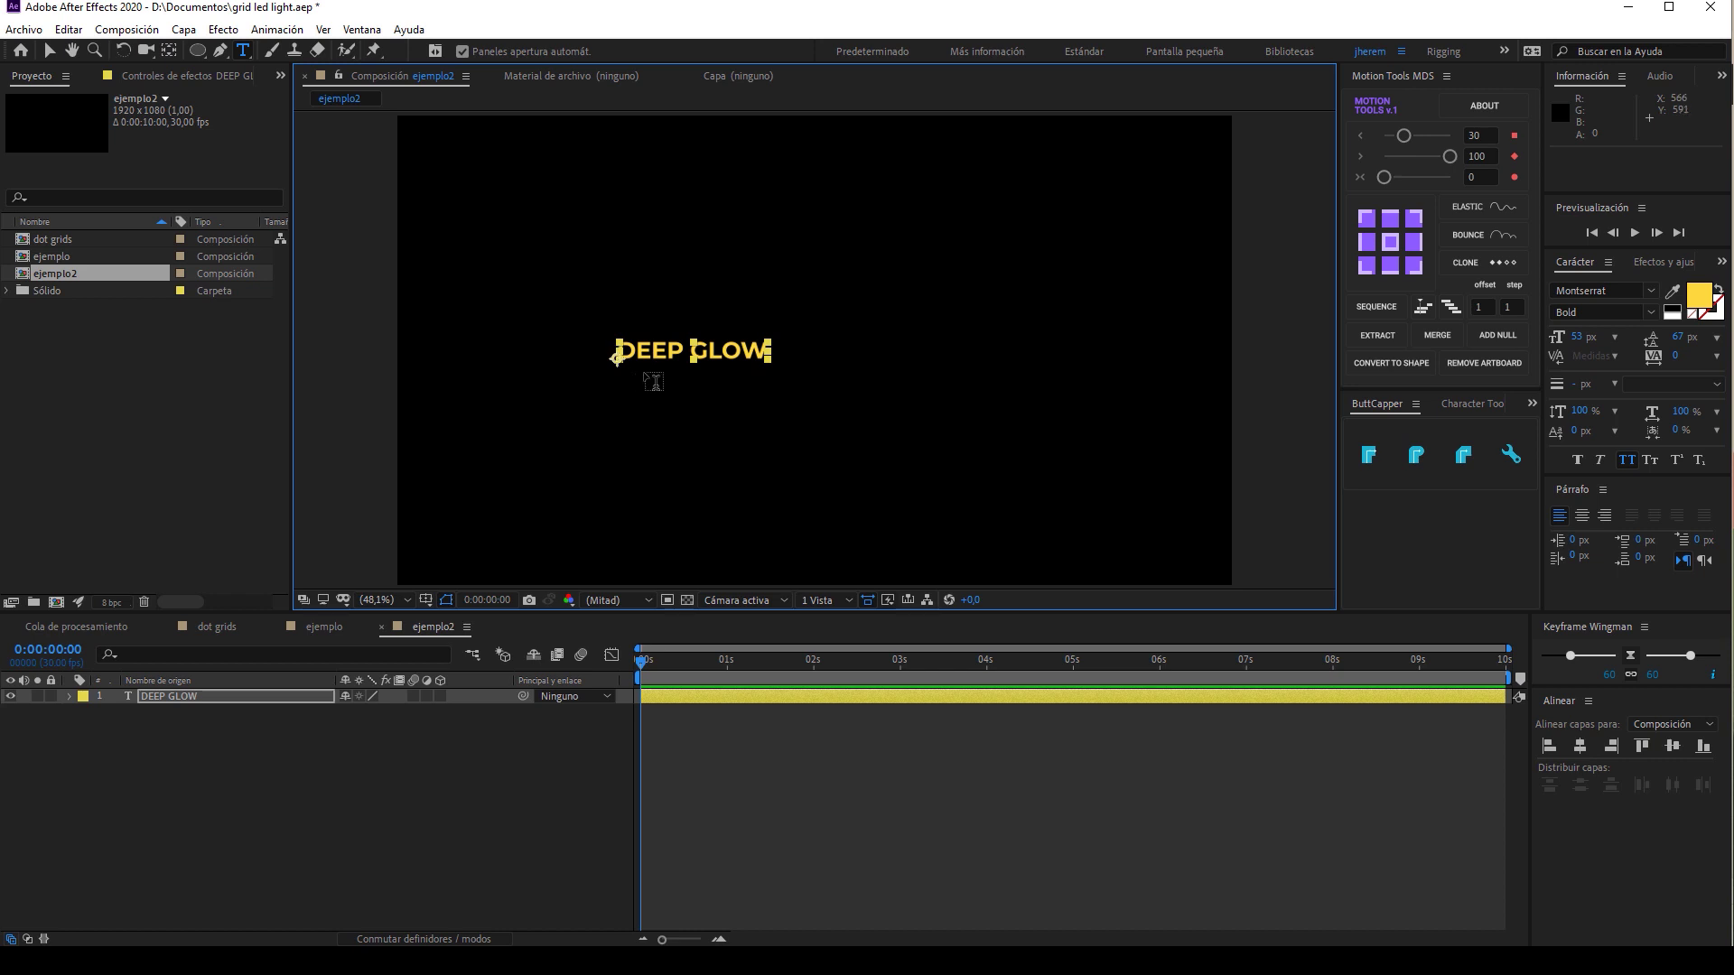
key(v)
drag(774, 341, 1152, 227)
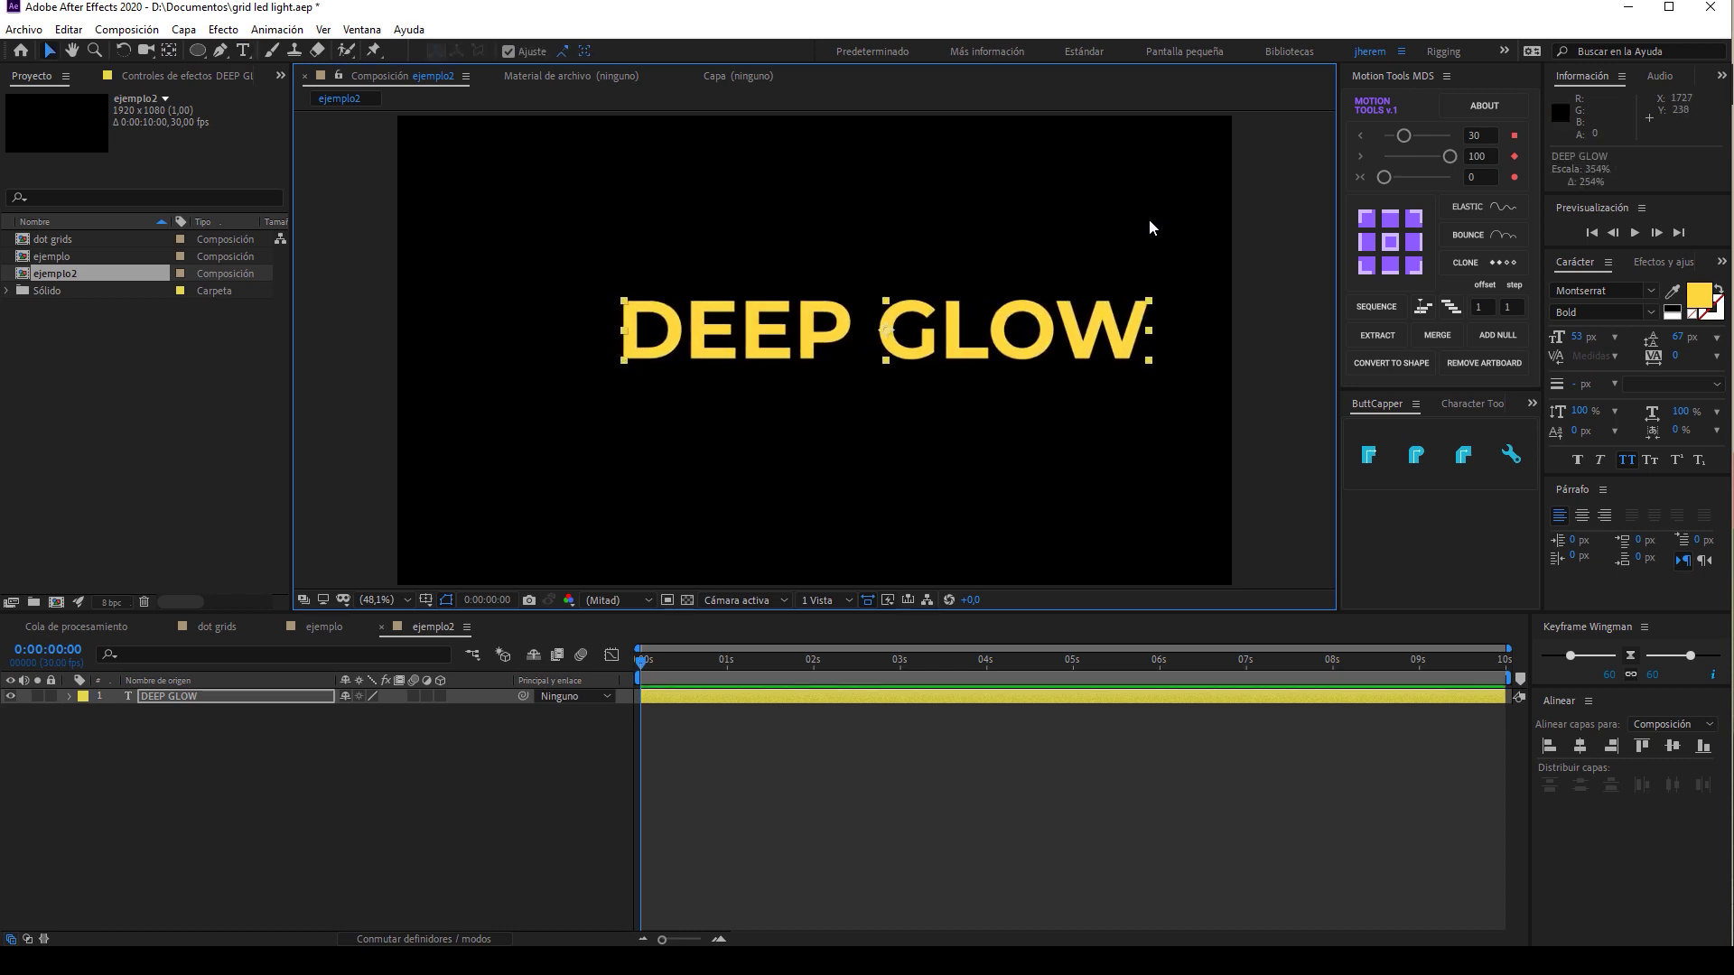
key(ctrl+Home)
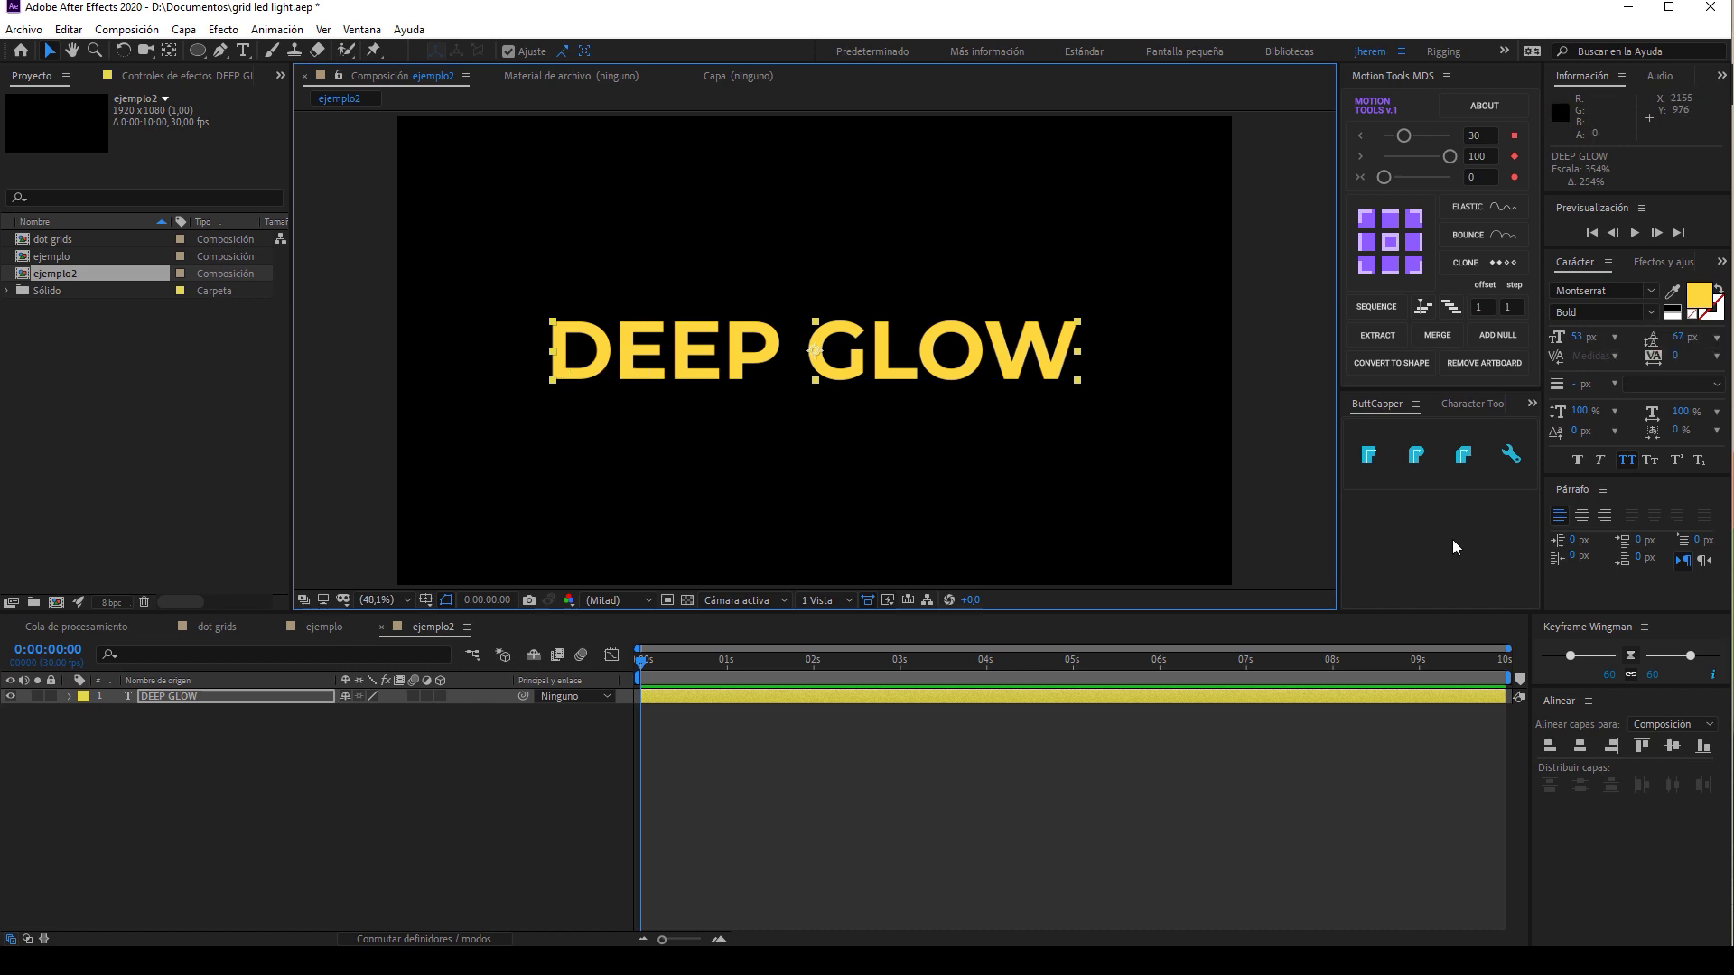
click(1719, 291)
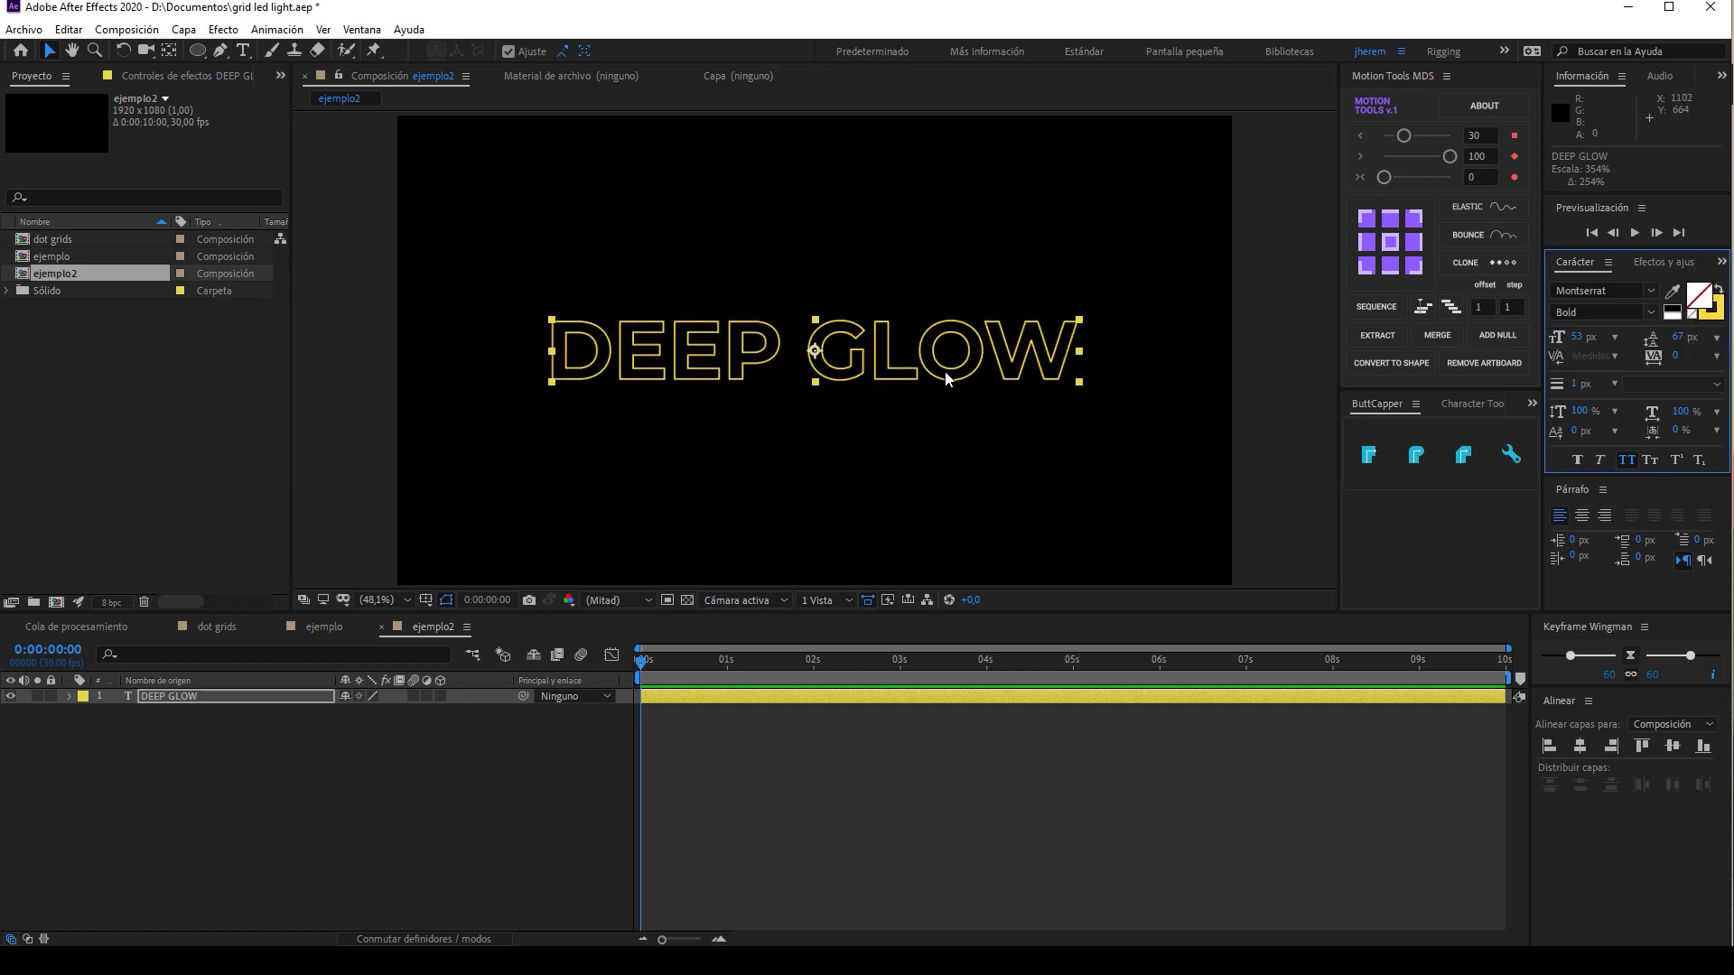
click(277, 701)
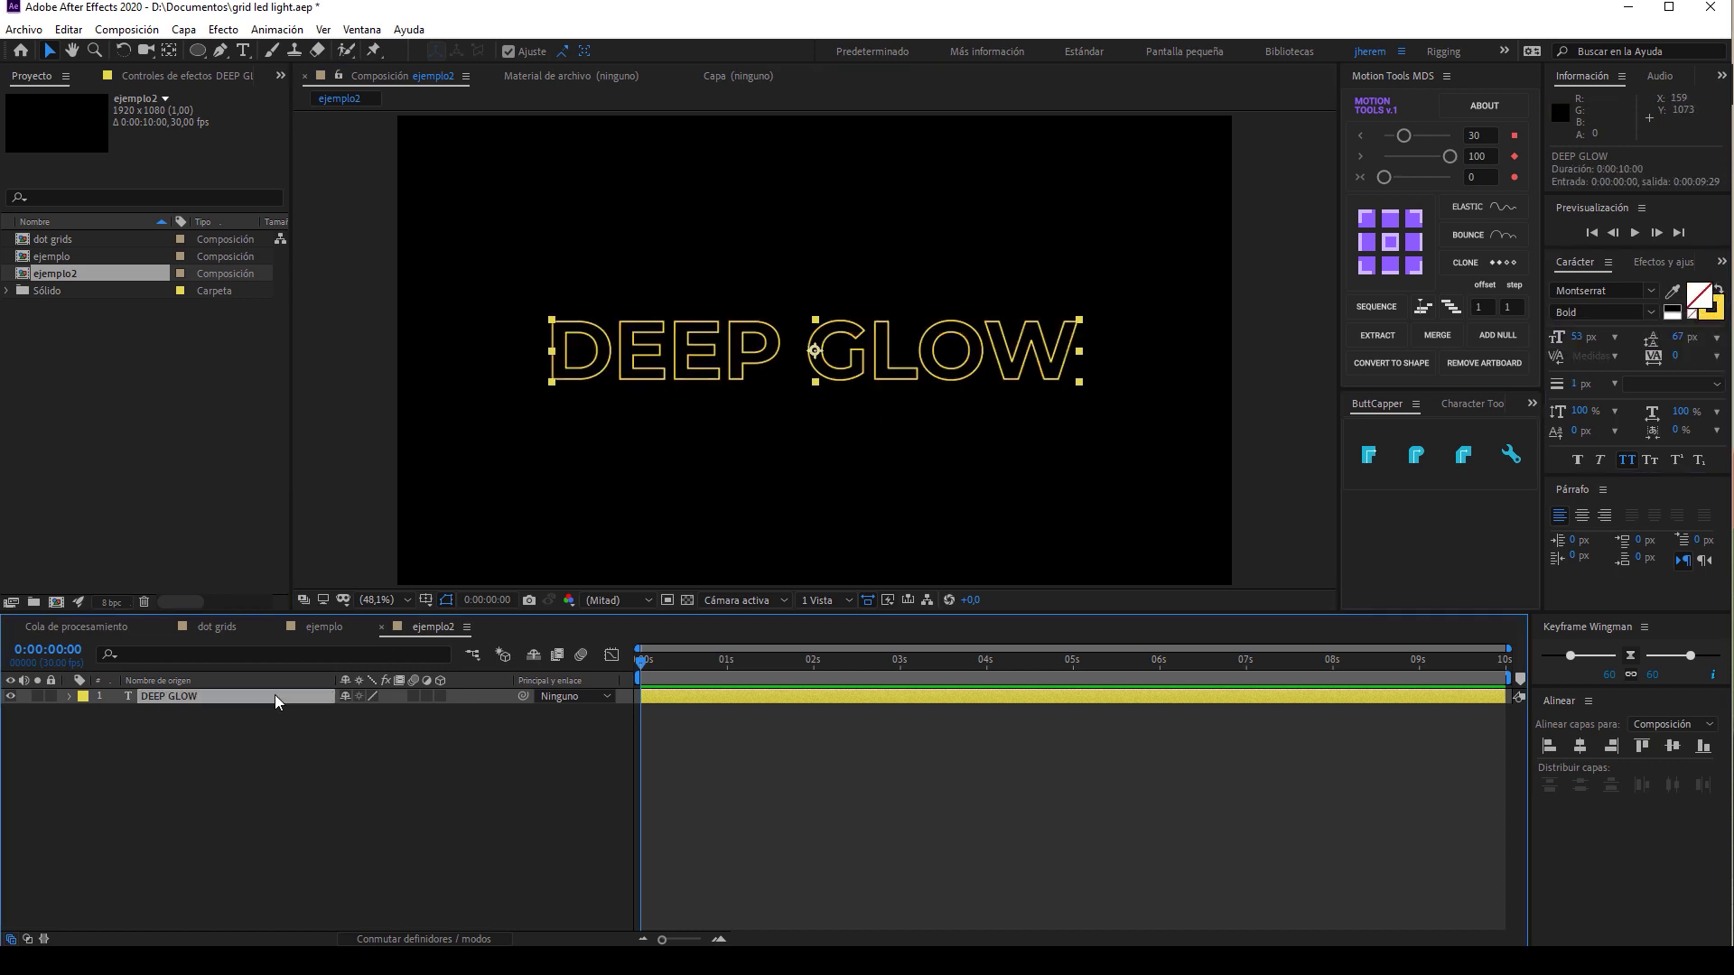
Apply Deep Glow to the DEEP GLOW layer, then duplicate it and move the copy up.
key(ctrl+space)
text(deep)
key(Return)
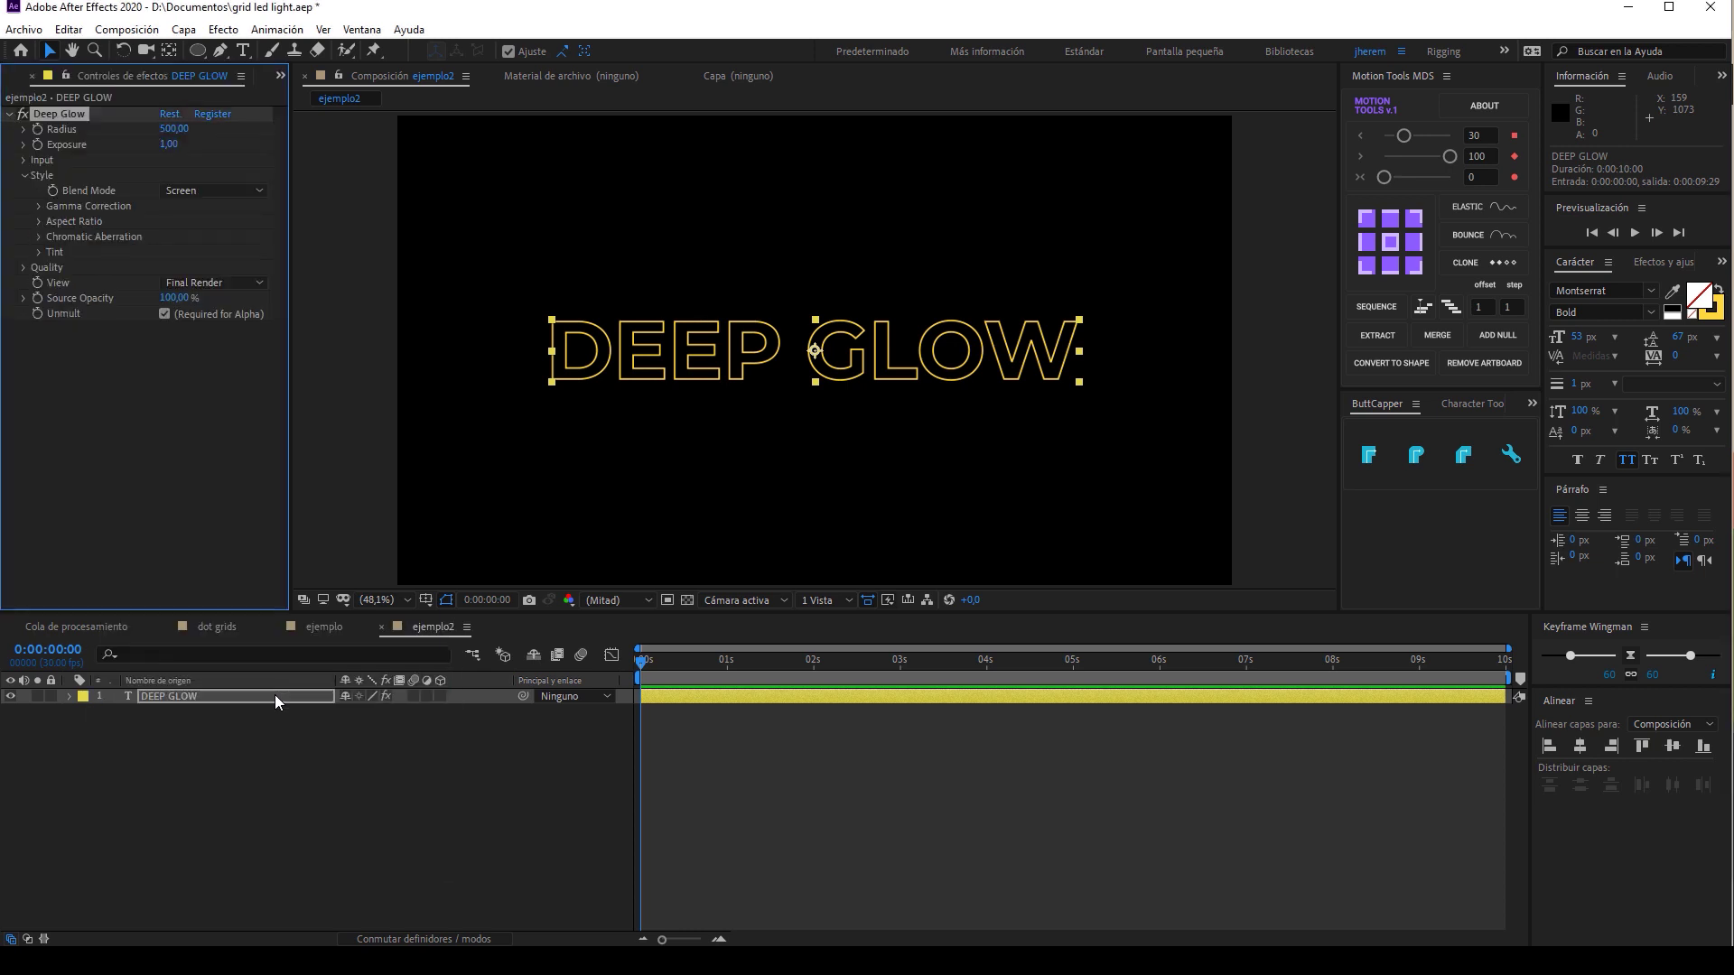
drag(698, 689, 599, 708)
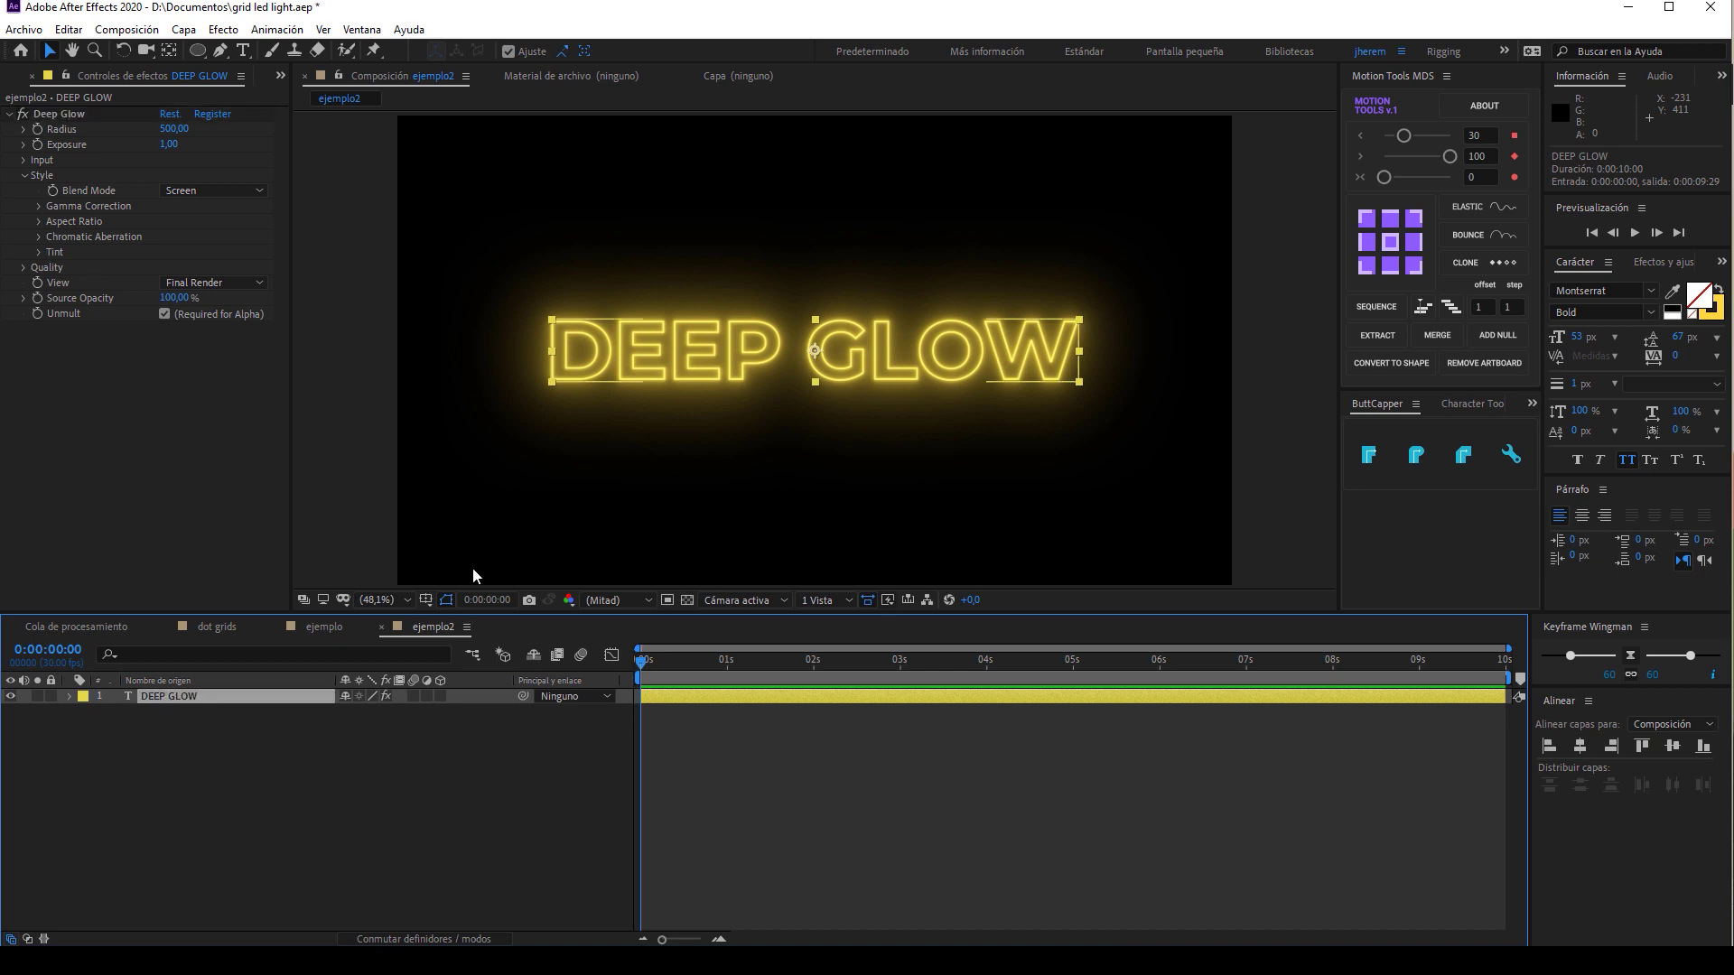
key(ctrl+d)
drag(739, 350, 736, 220)
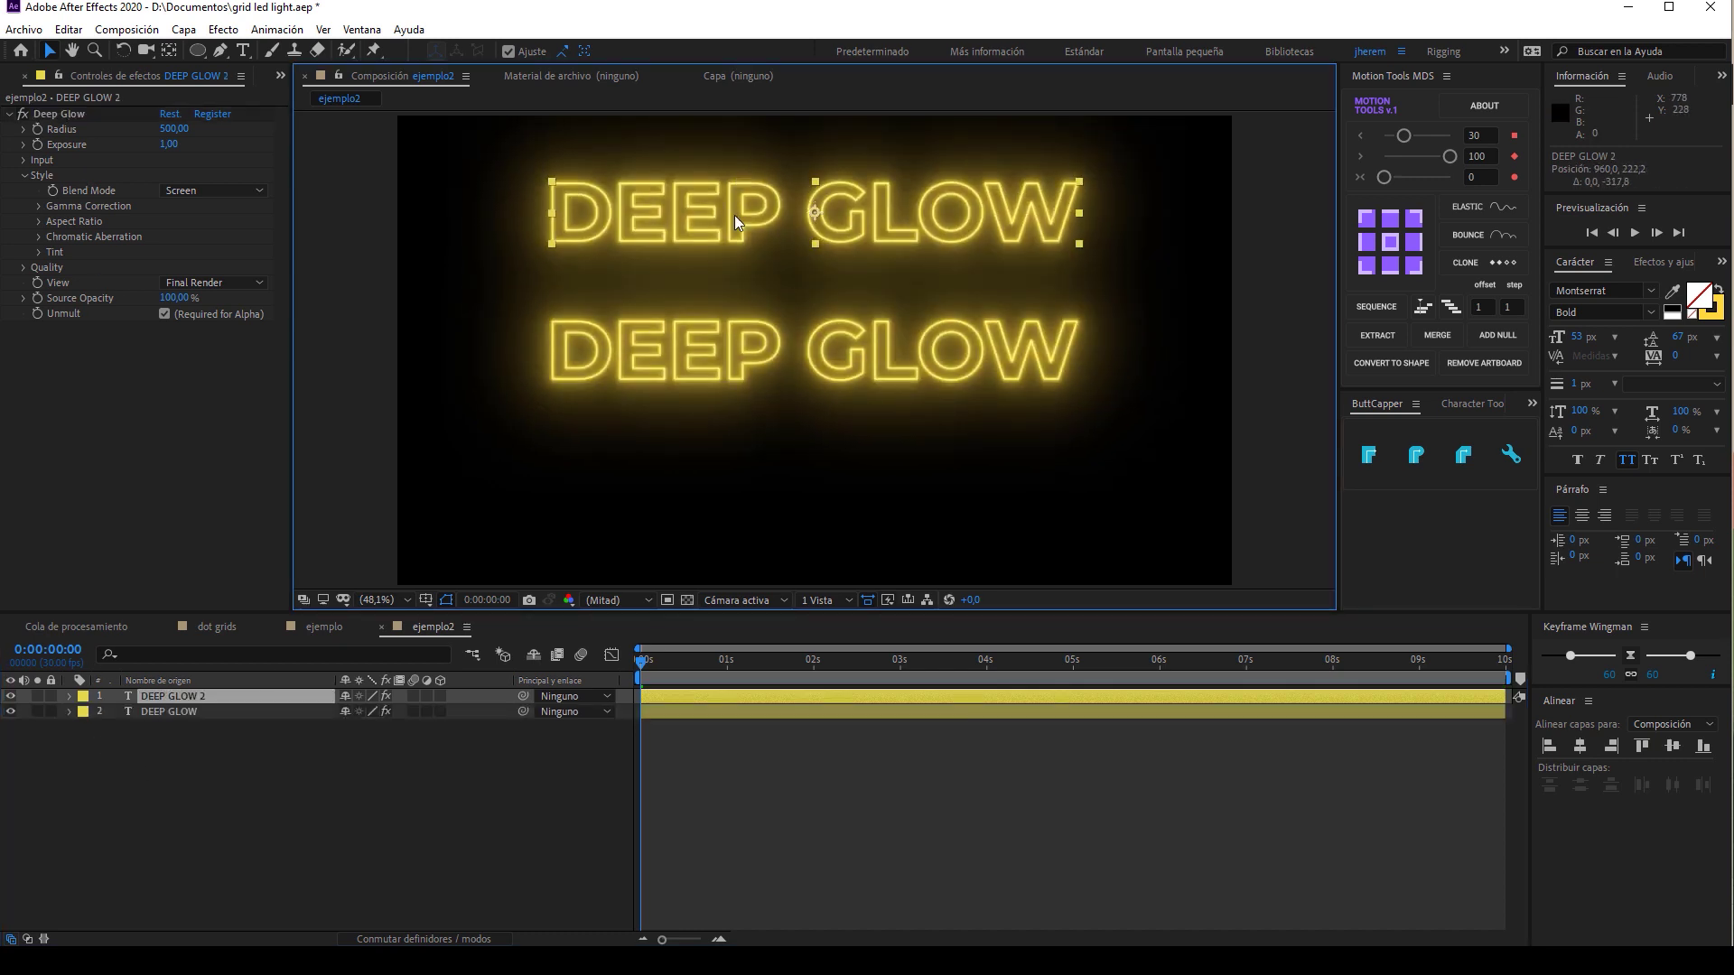
Replace the Deep Glow effect on DEEP GLOW 2 with Resplandor.
click(180, 696)
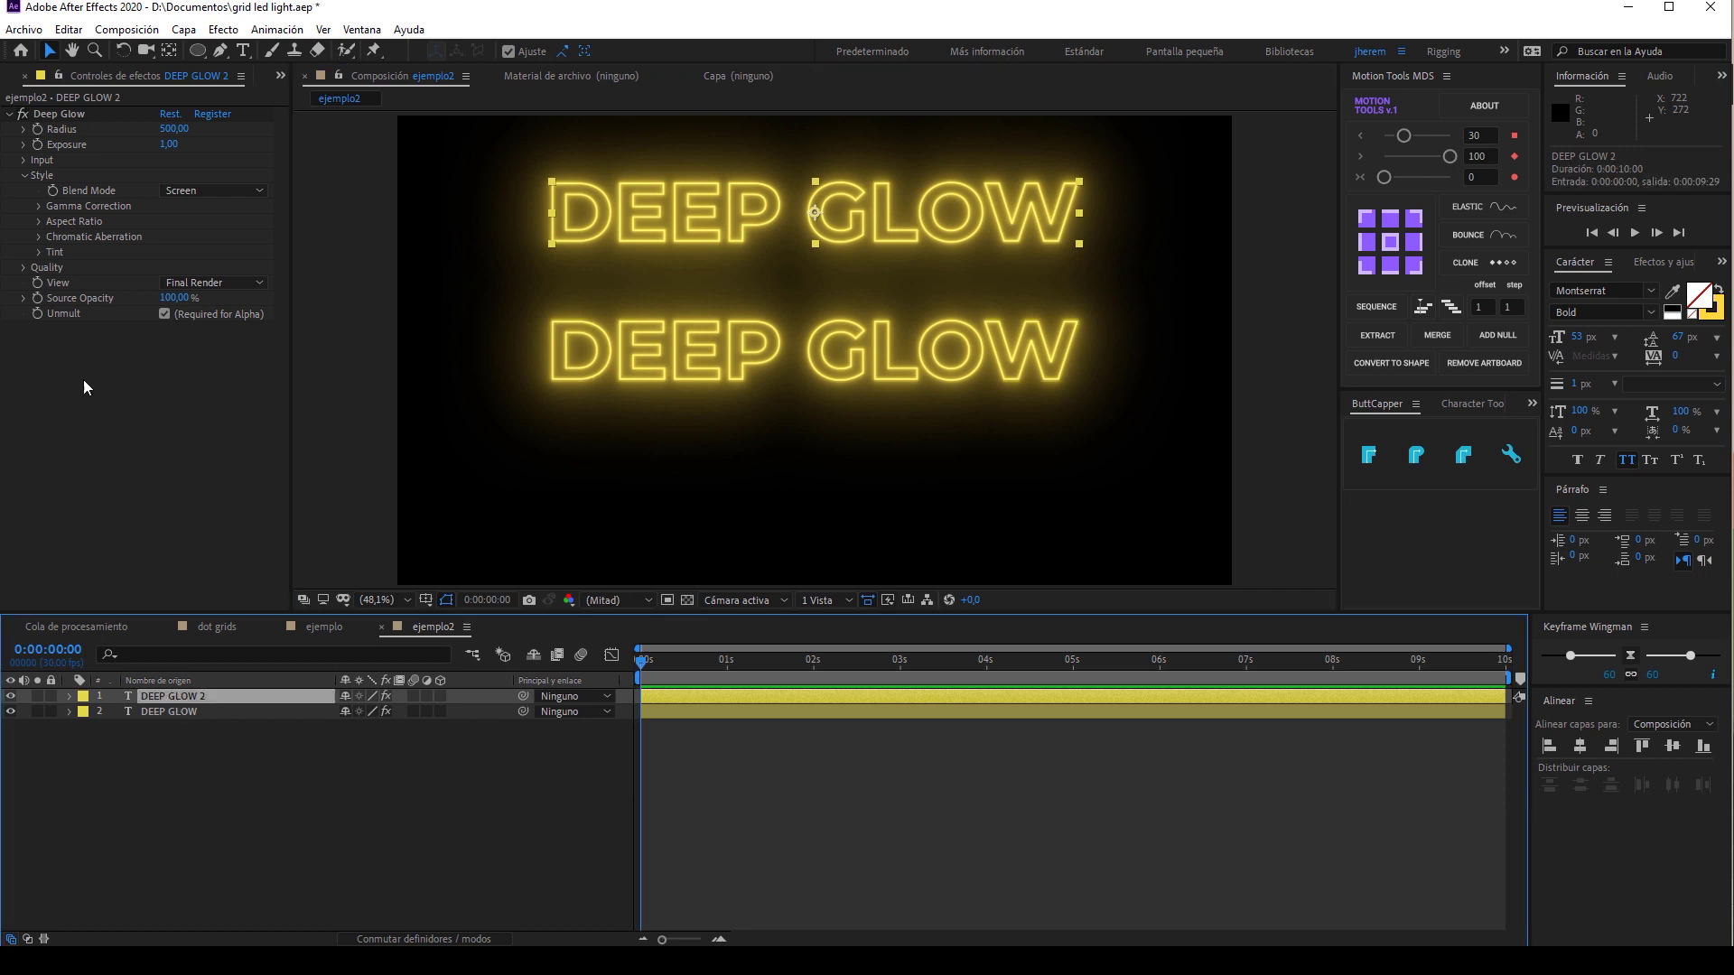
click(60, 114)
key(Delete)
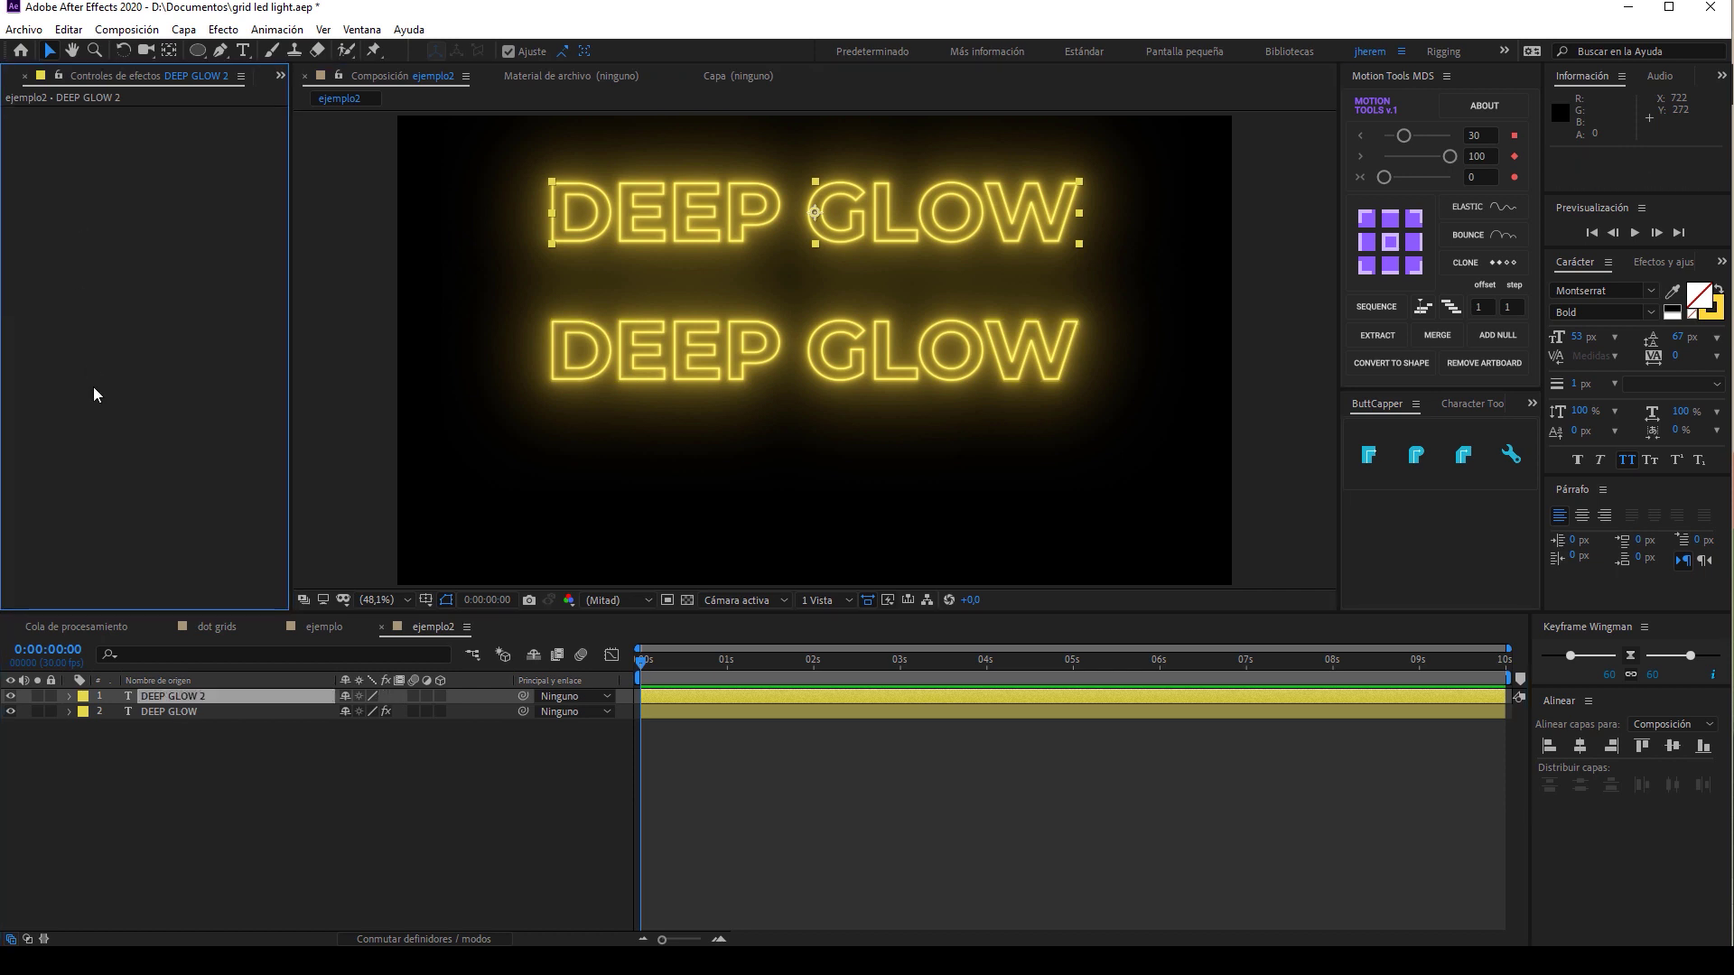
key(ctrl+space)
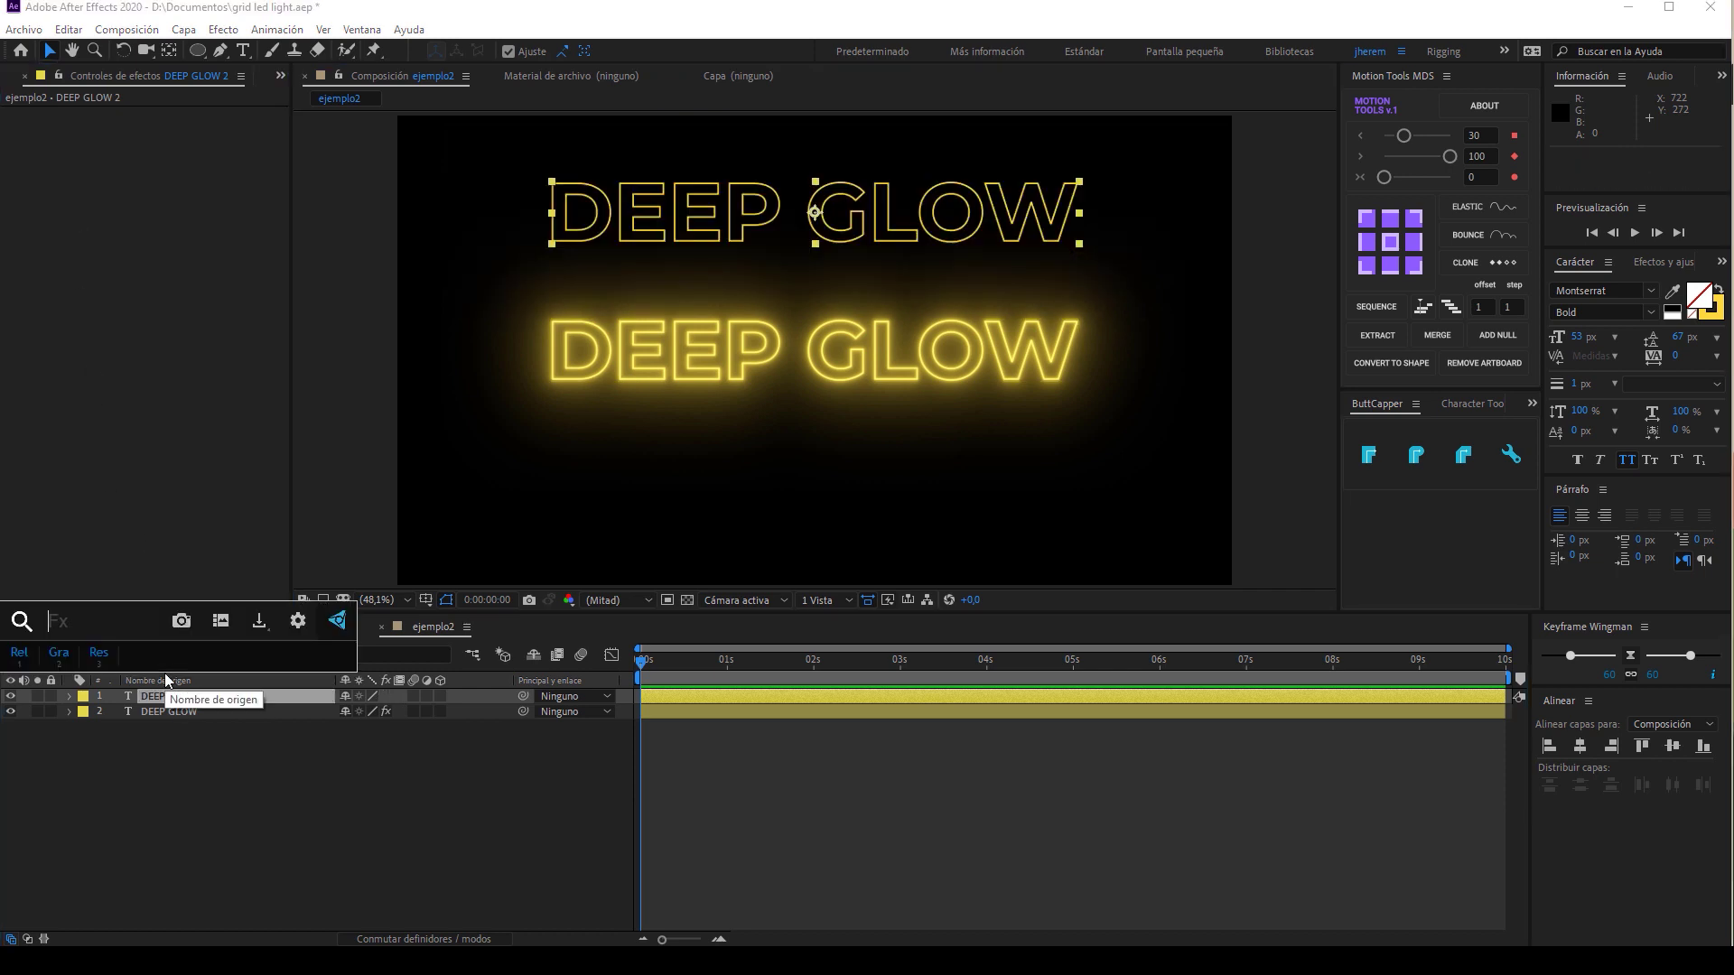
text(respl)
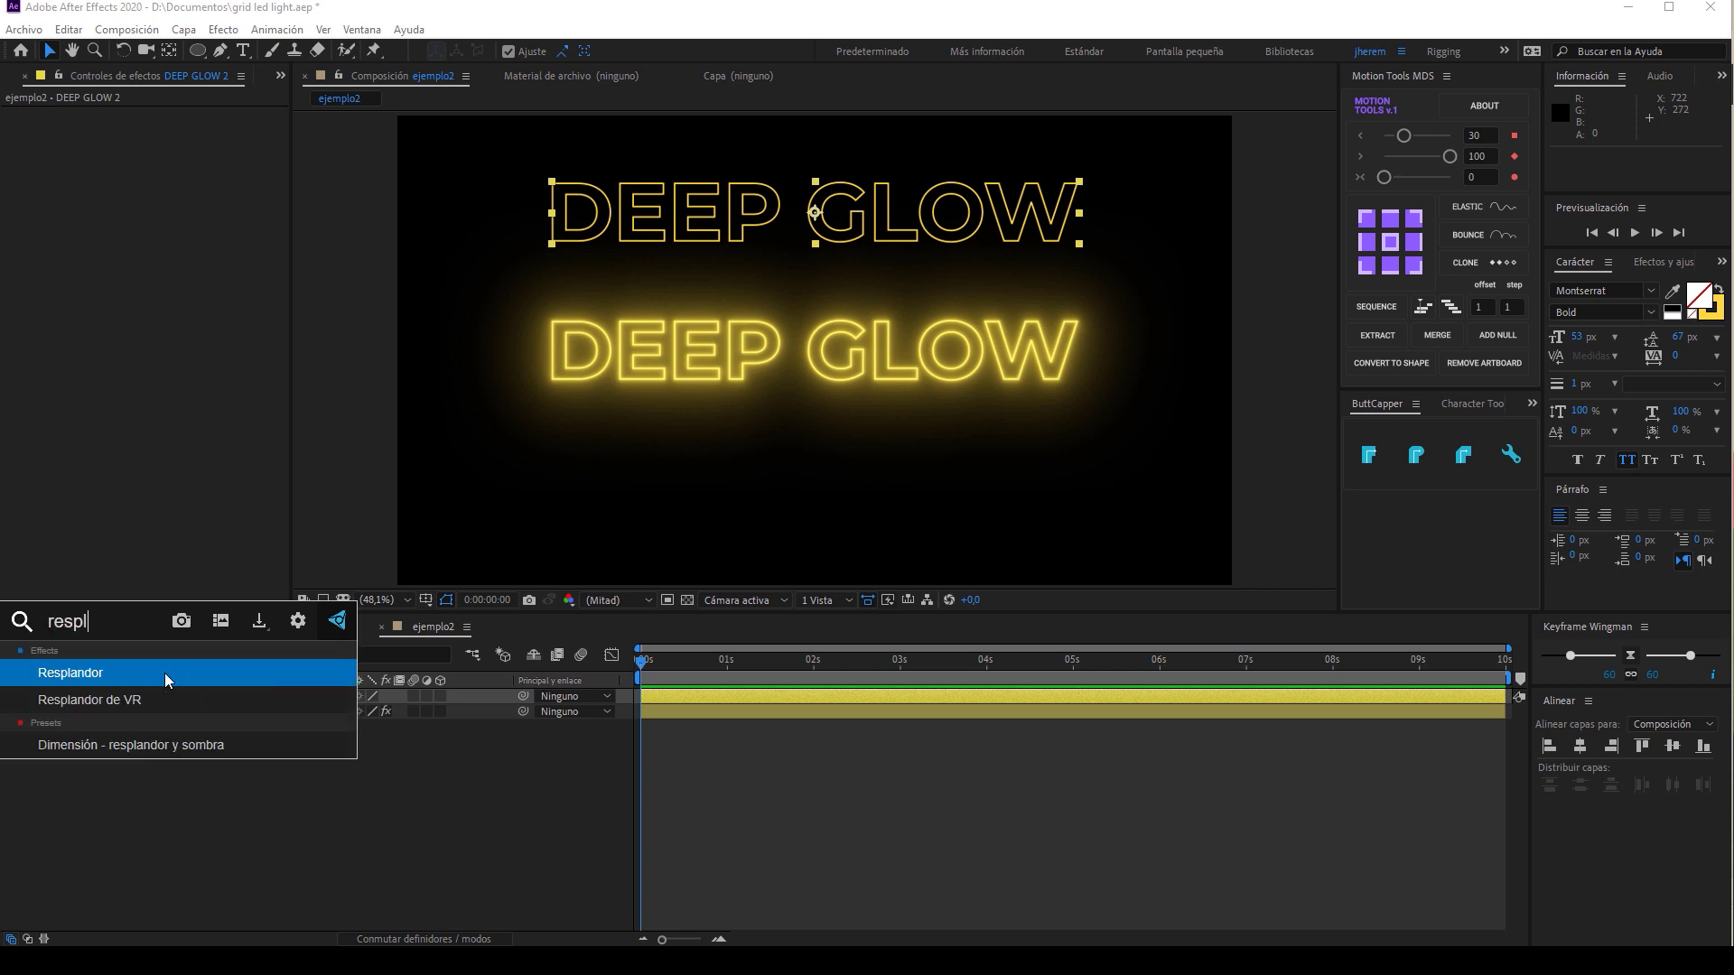
click(167, 680)
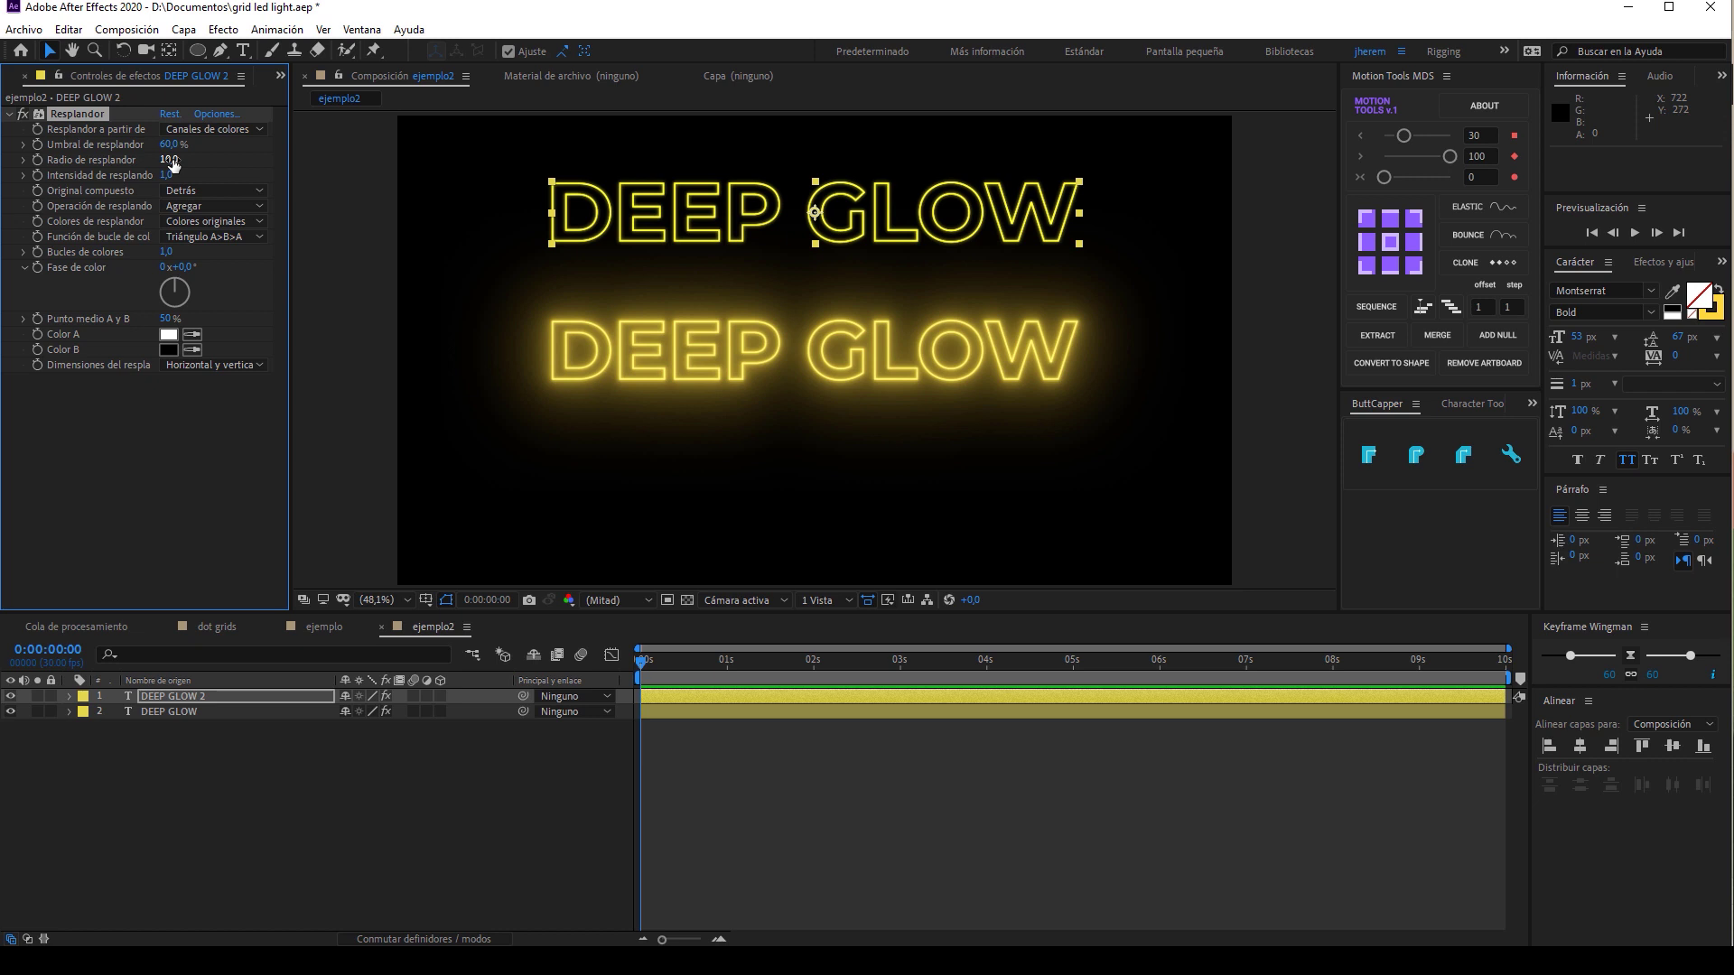
Set the Resplandor radius to 128 and threshold to 63.9%.
drag(169, 160, 267, 169)
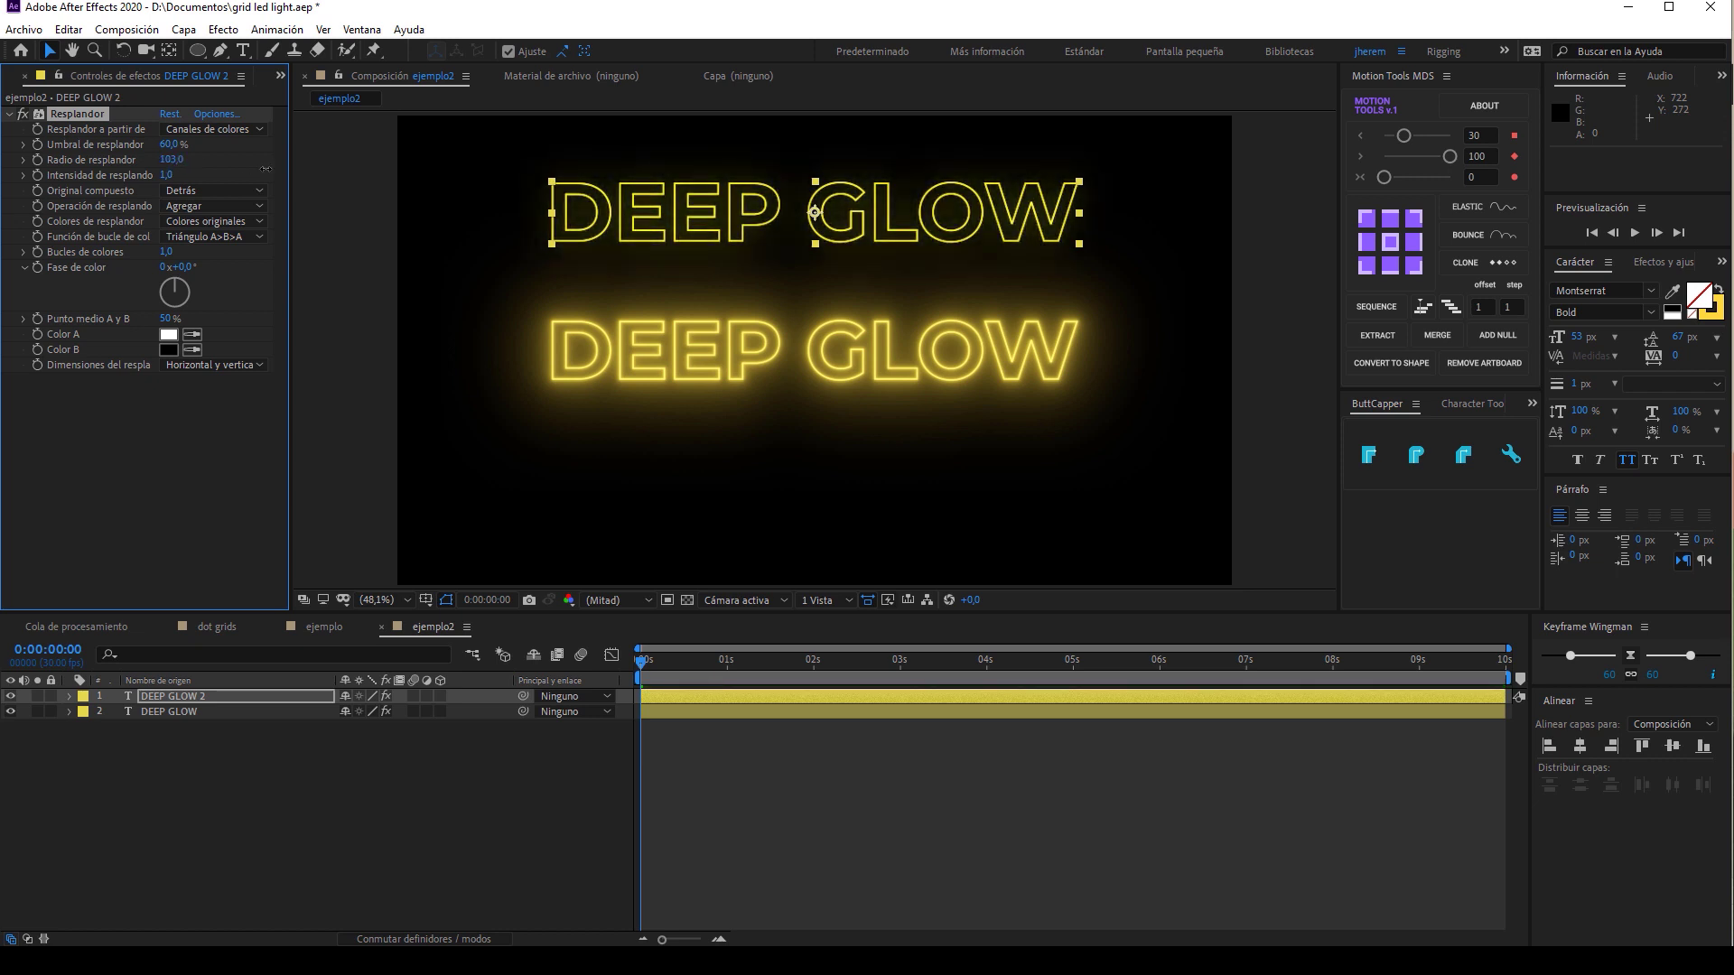
mouse_move(169, 145)
mouse_down()
mouse_move(215, 145)
mouse_move(213, 177)
mouse_up()
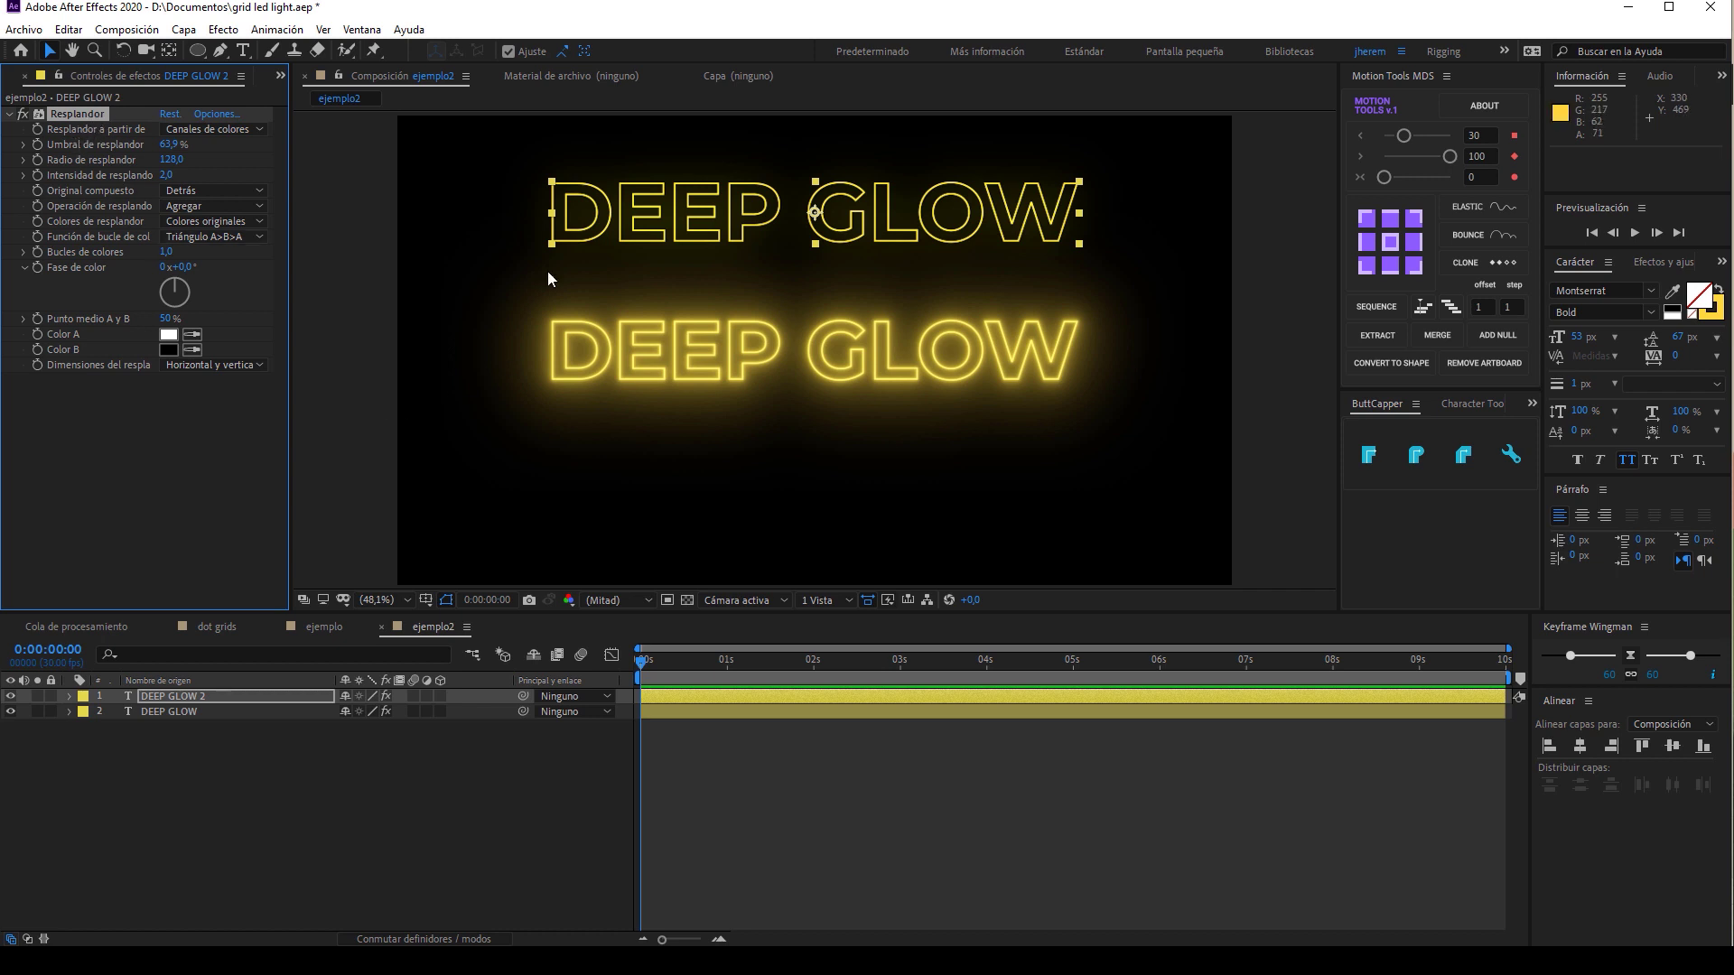
click(671, 211)
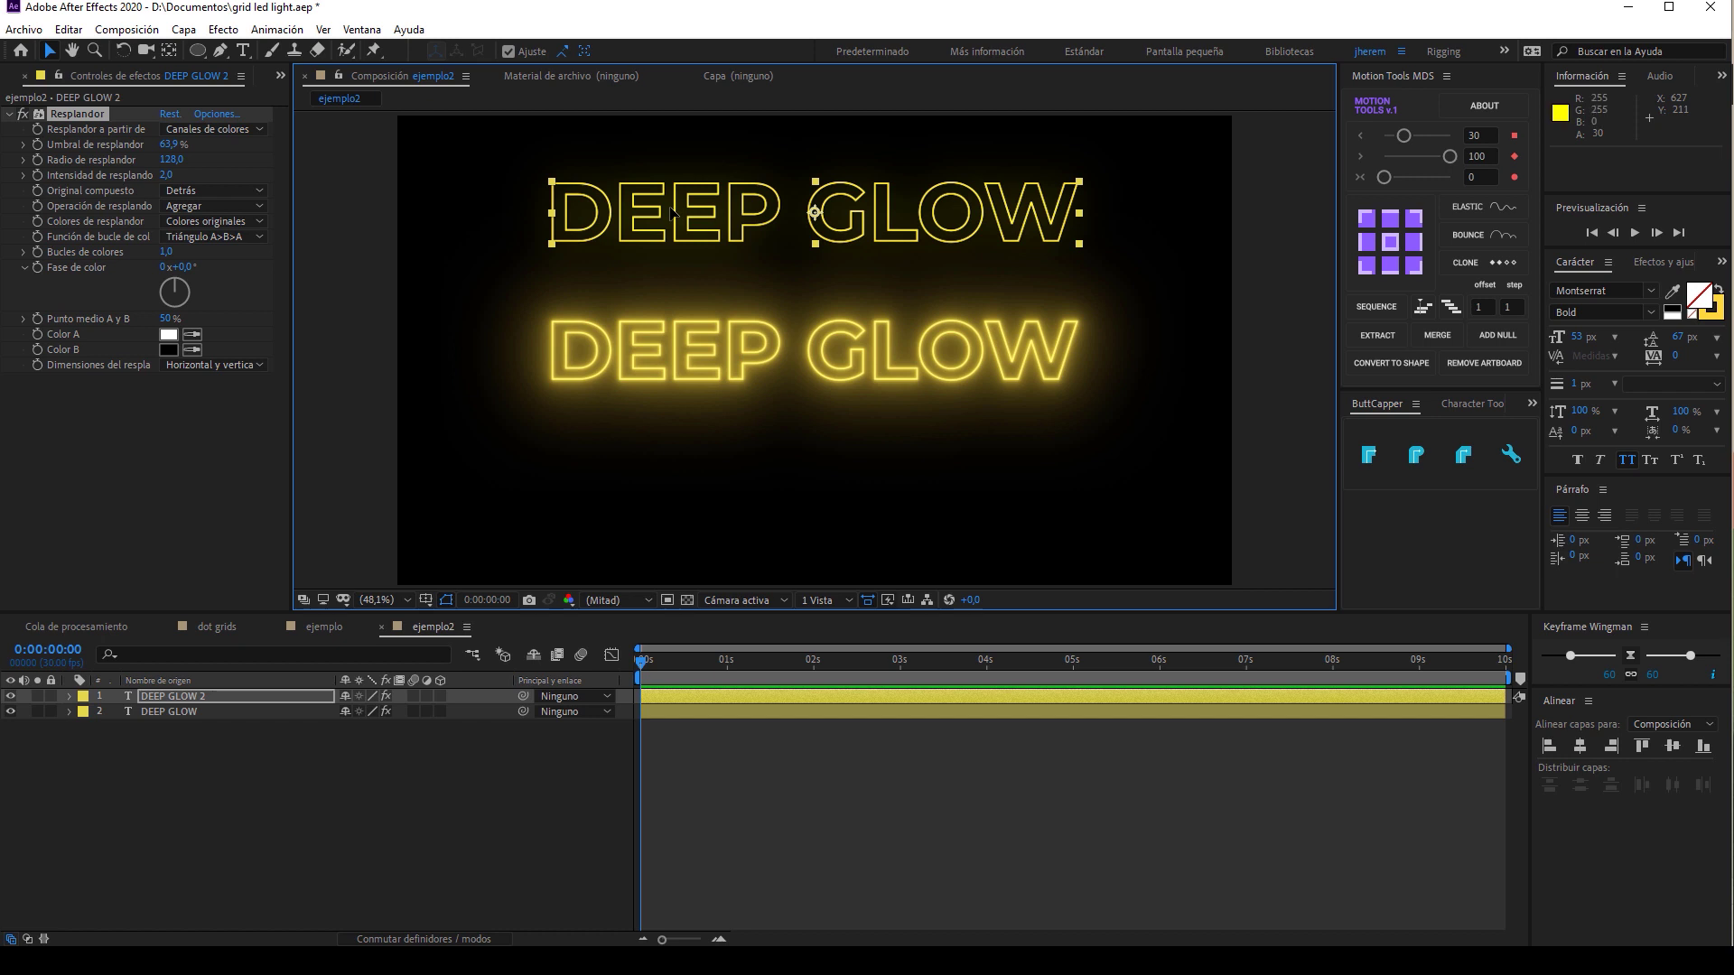
Add a second copy of the Resplandor glow to DEEP GLOW 2.
key(ctrl+alt+shift+e)
drag(671, 211, 701, 501)
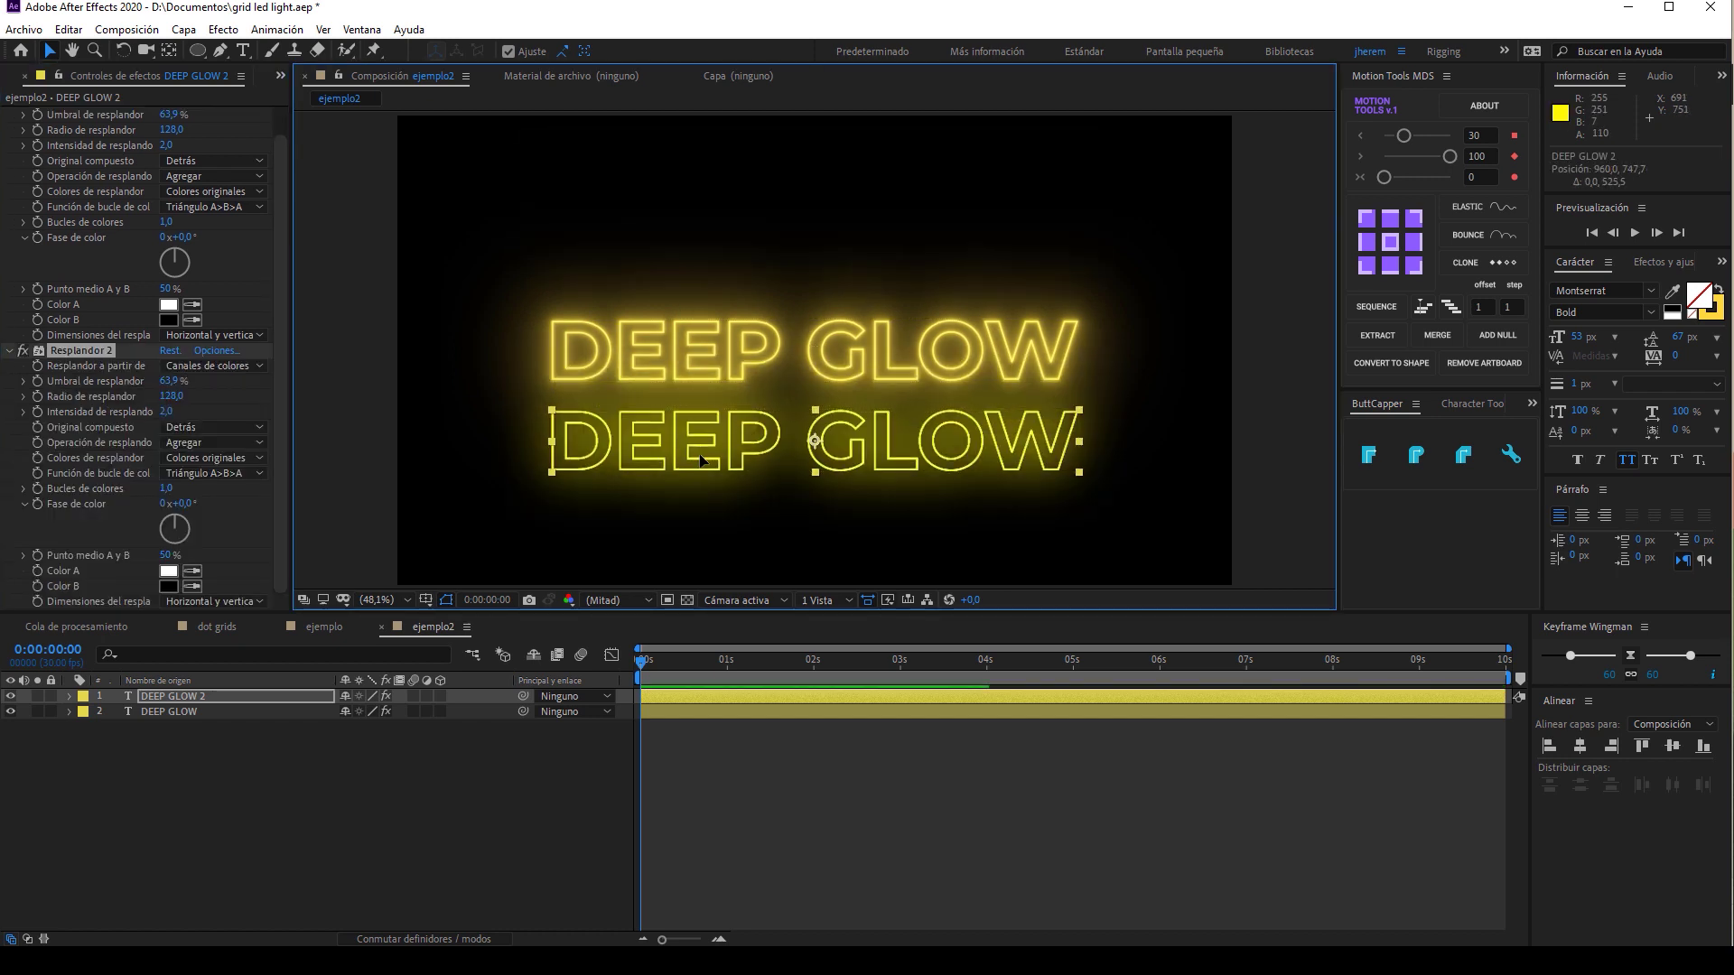
key(ctrl+z)
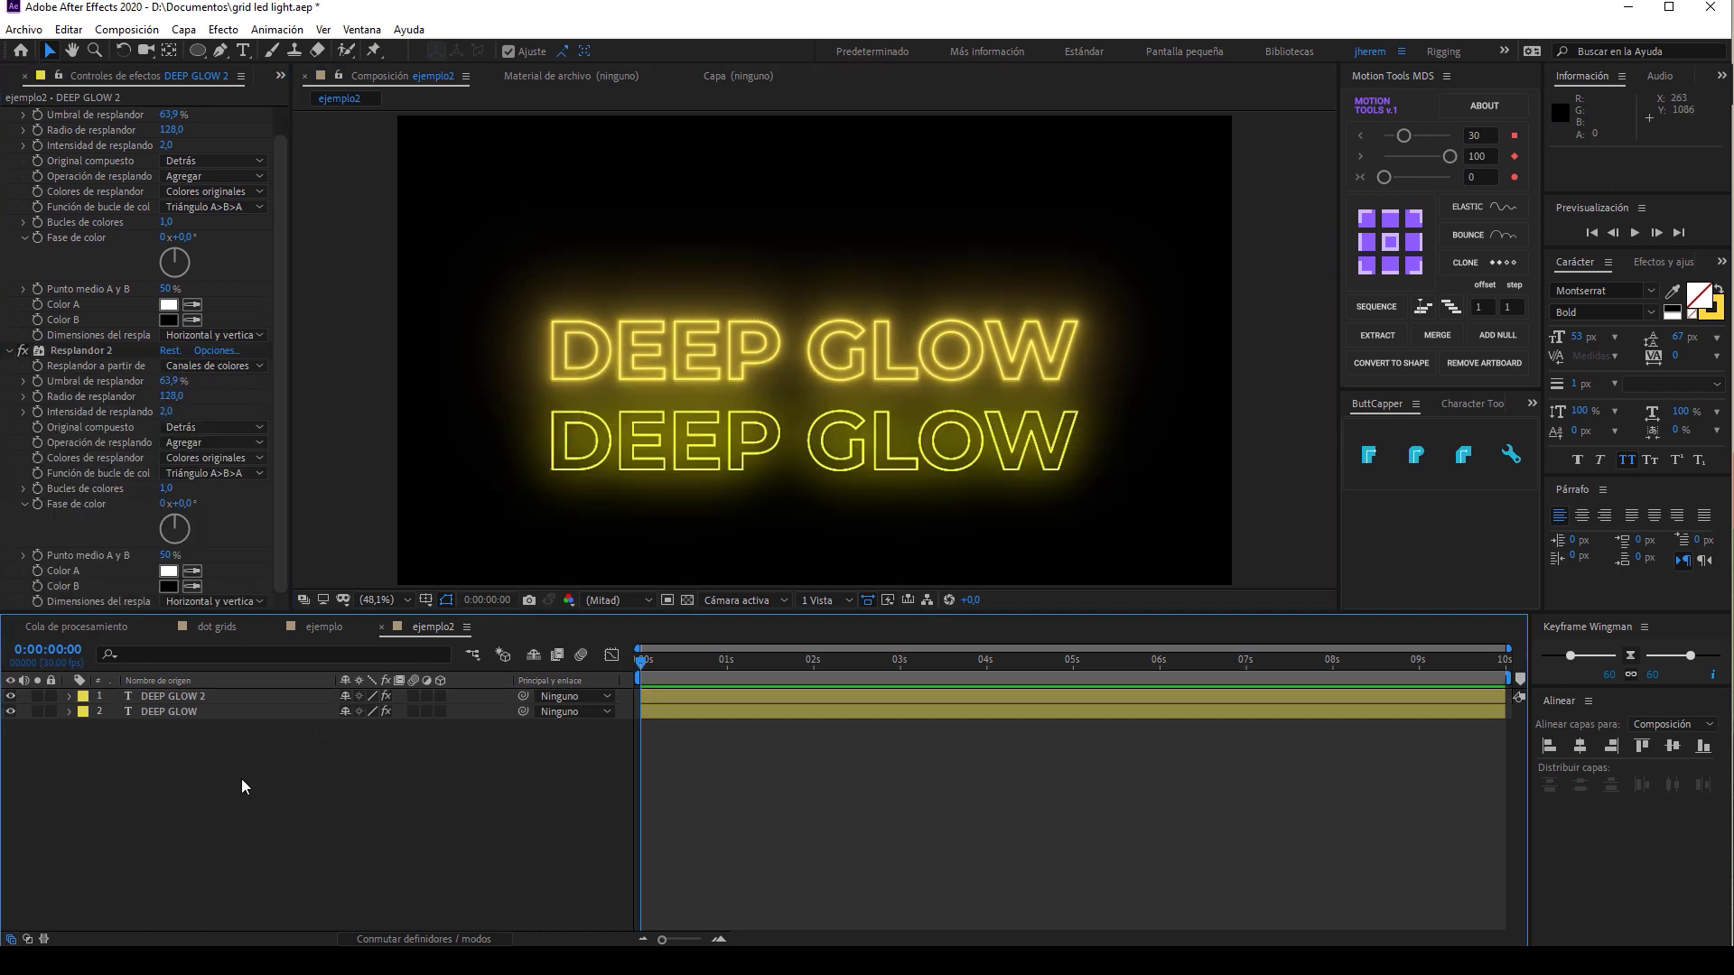
Duplicate the layer as DEEP GLOW 3 and move it to the frame bottom.
click(185, 699)
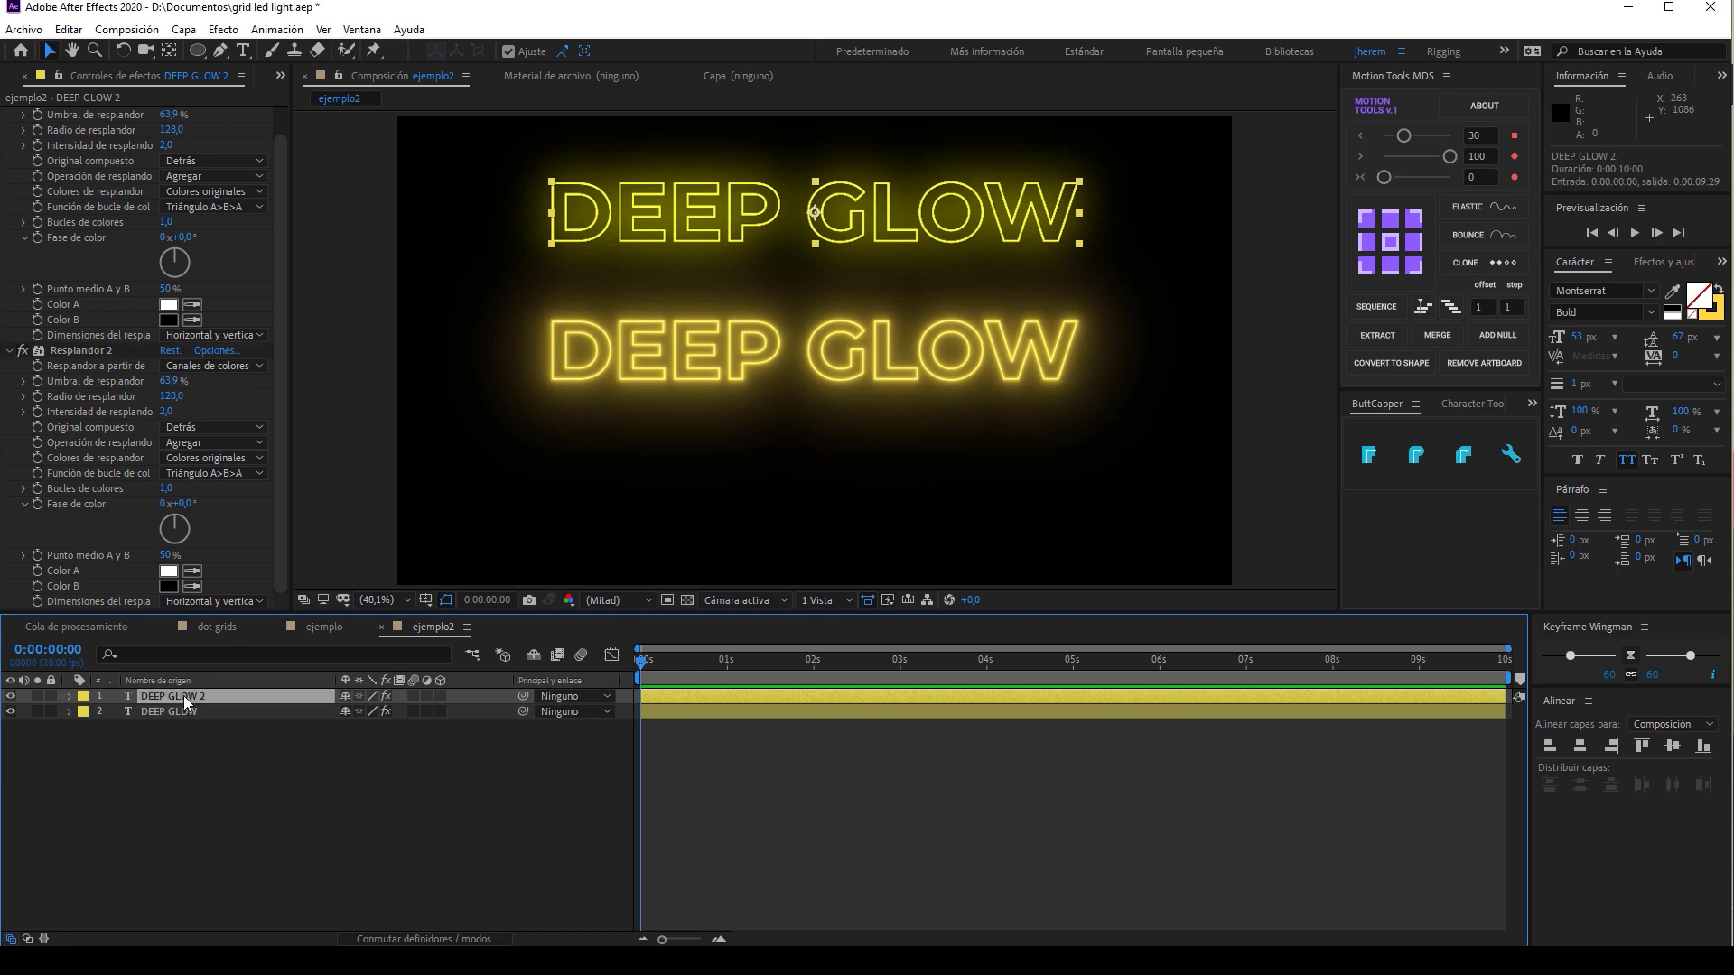
key(ctrl+d)
drag(691, 209, 686, 503)
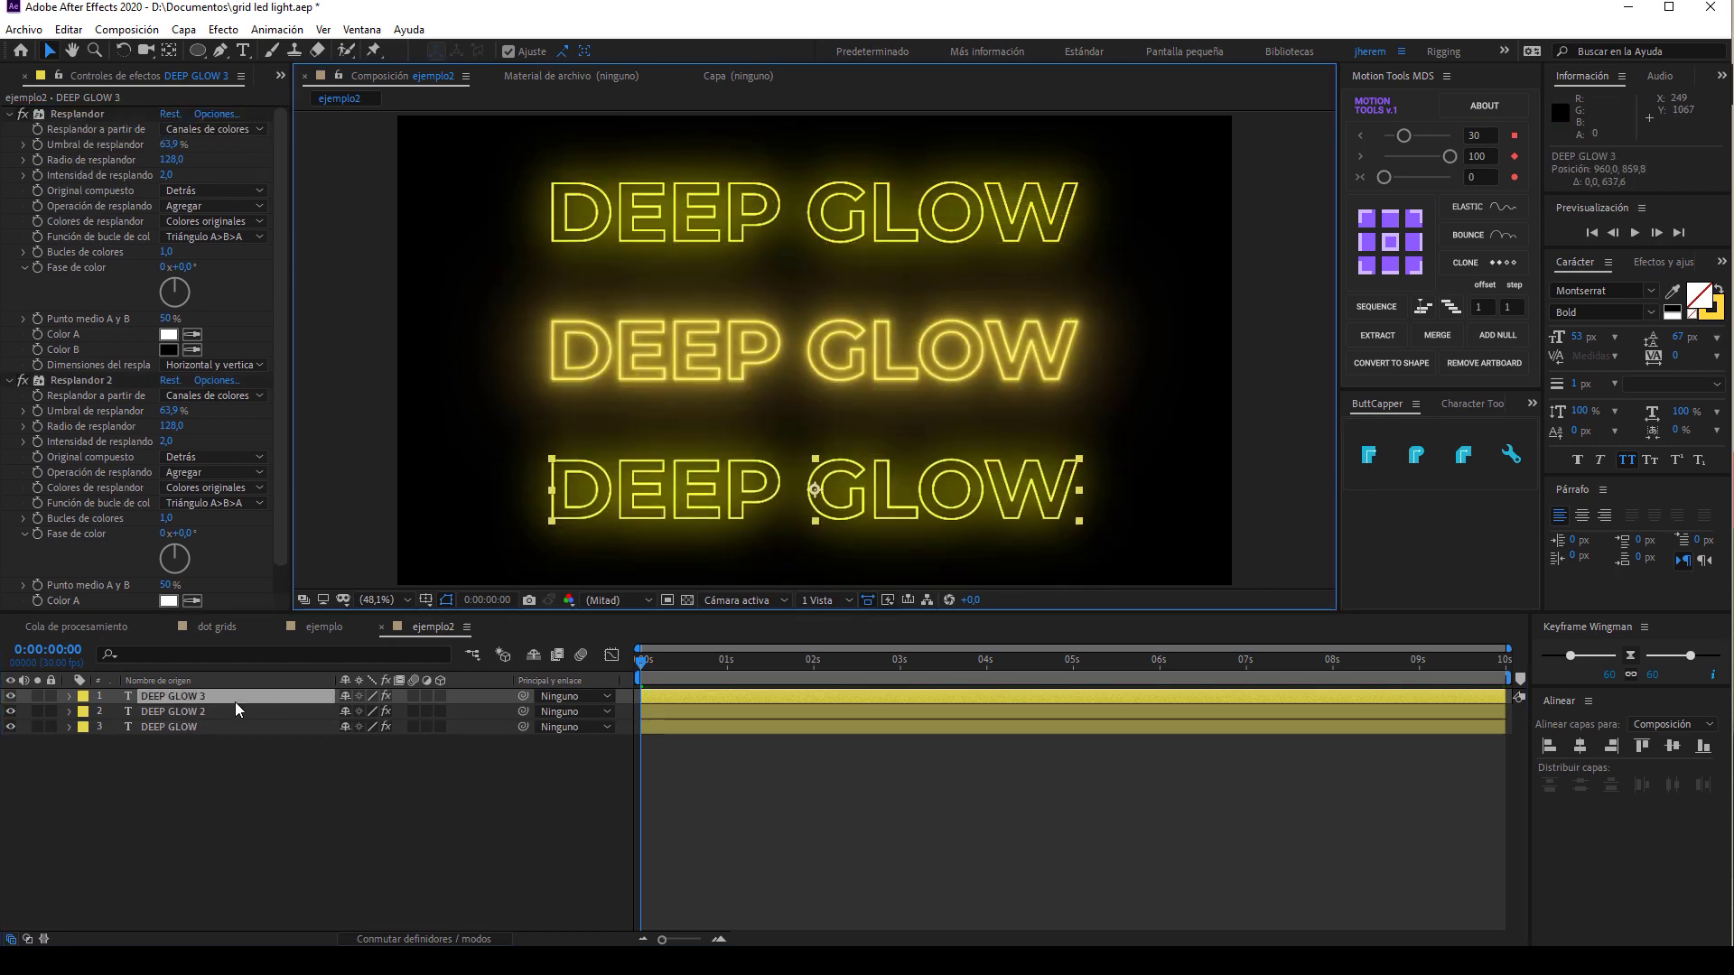
click(77, 115)
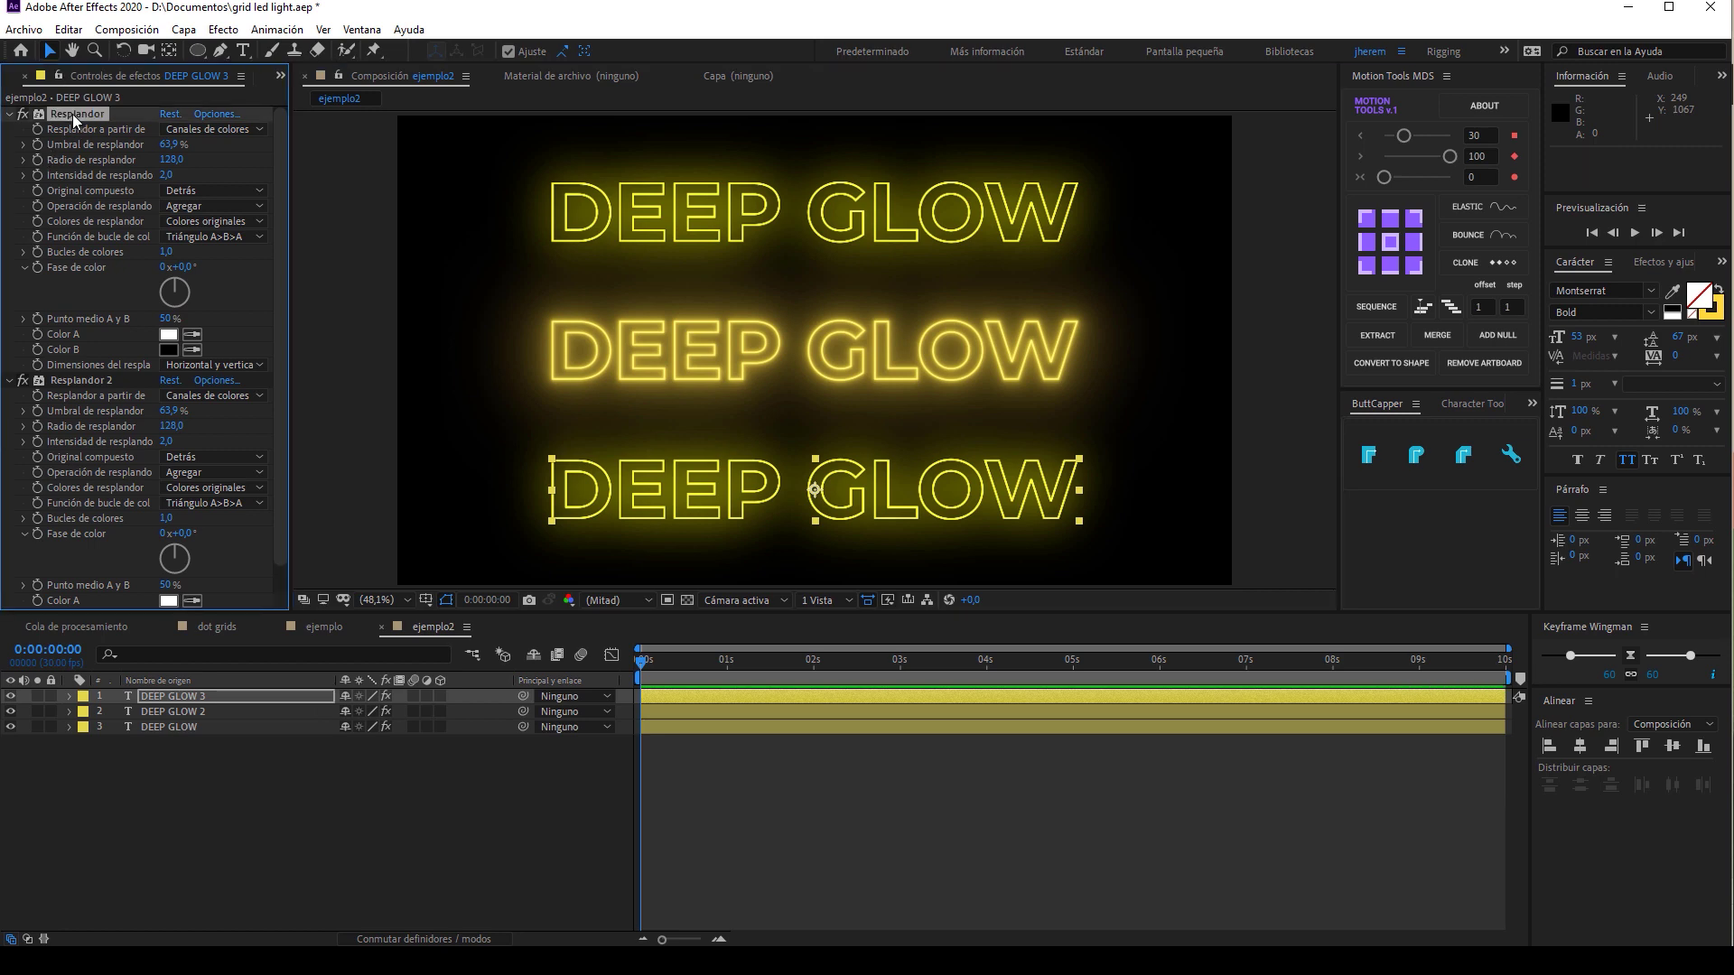
Remove both Resplandor effects from DEEP GLOW 3.
key(Delete)
click(77, 115)
key(Delete)
Try Saber on DEEP GLOW 3 with a Text Layer core, then delete it again.
key(ctrl+space)
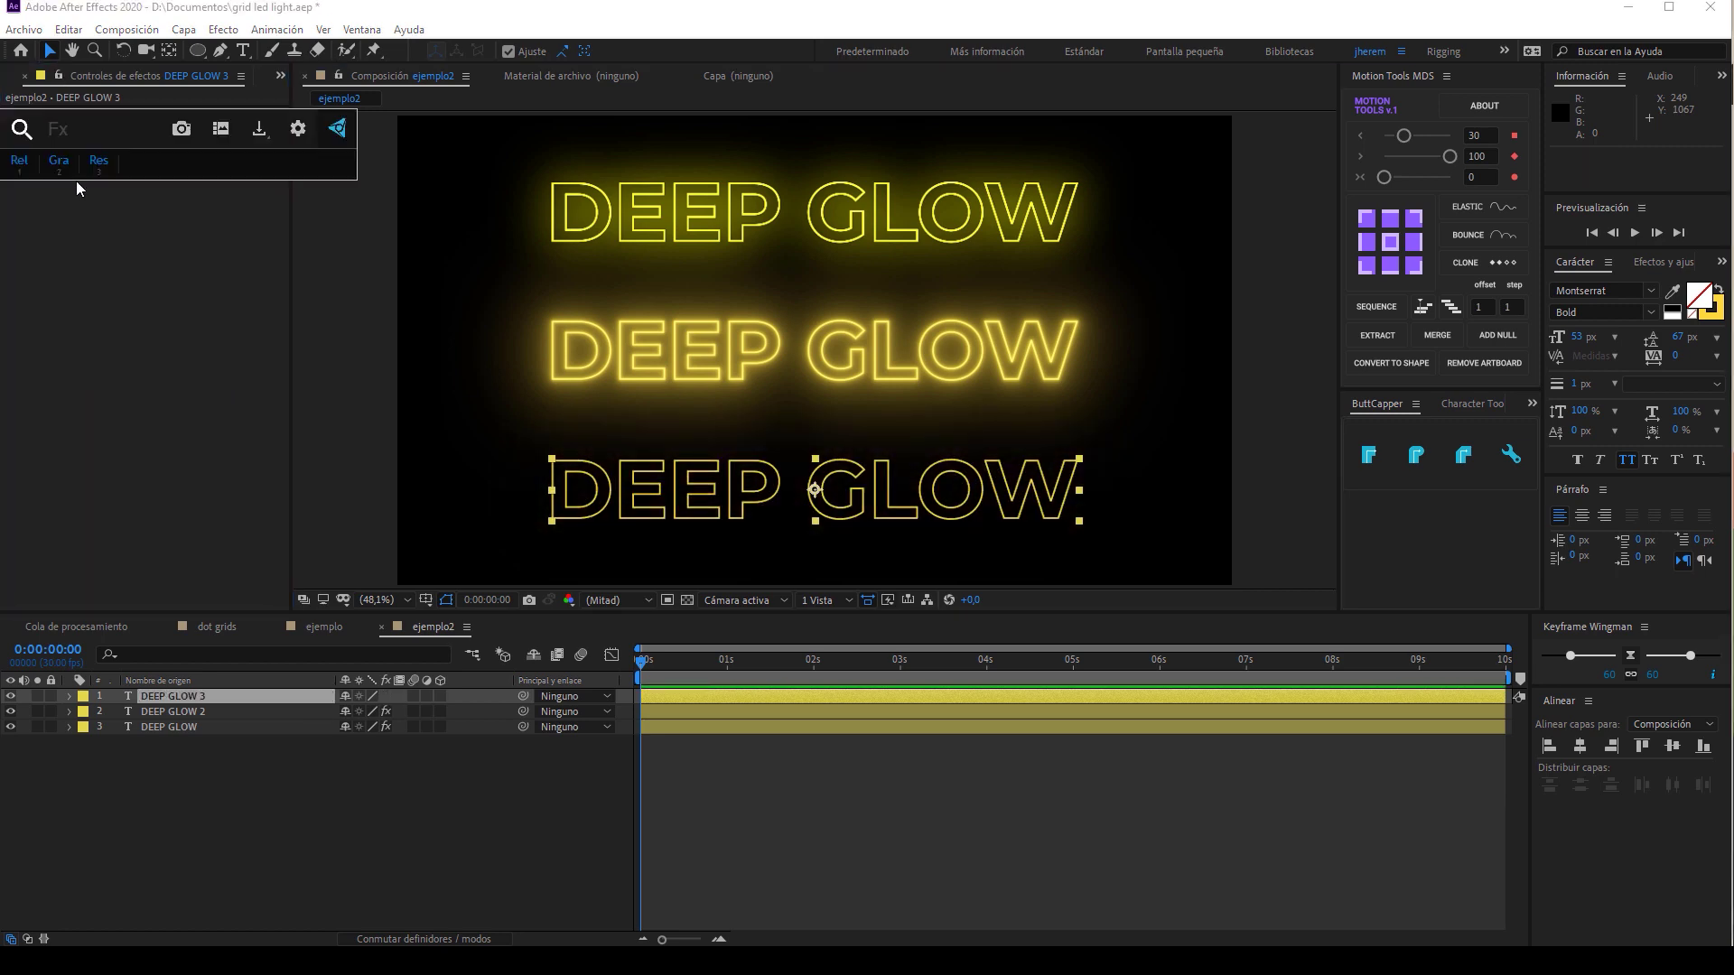
text(saber)
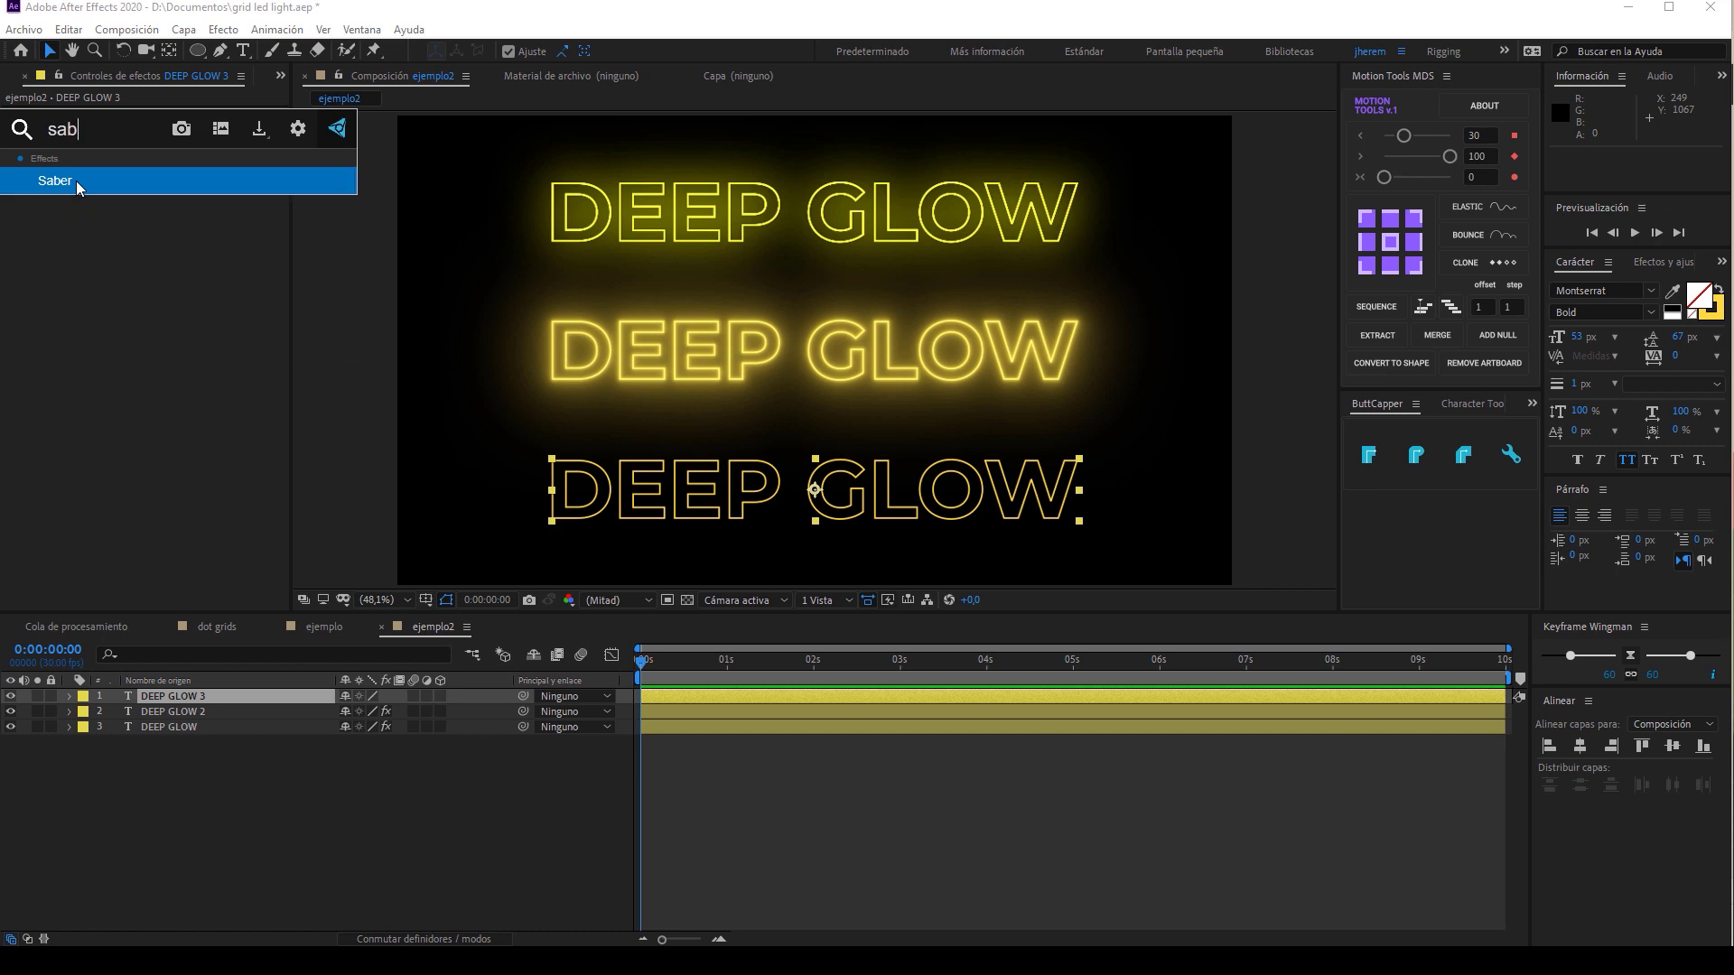
key(Return)
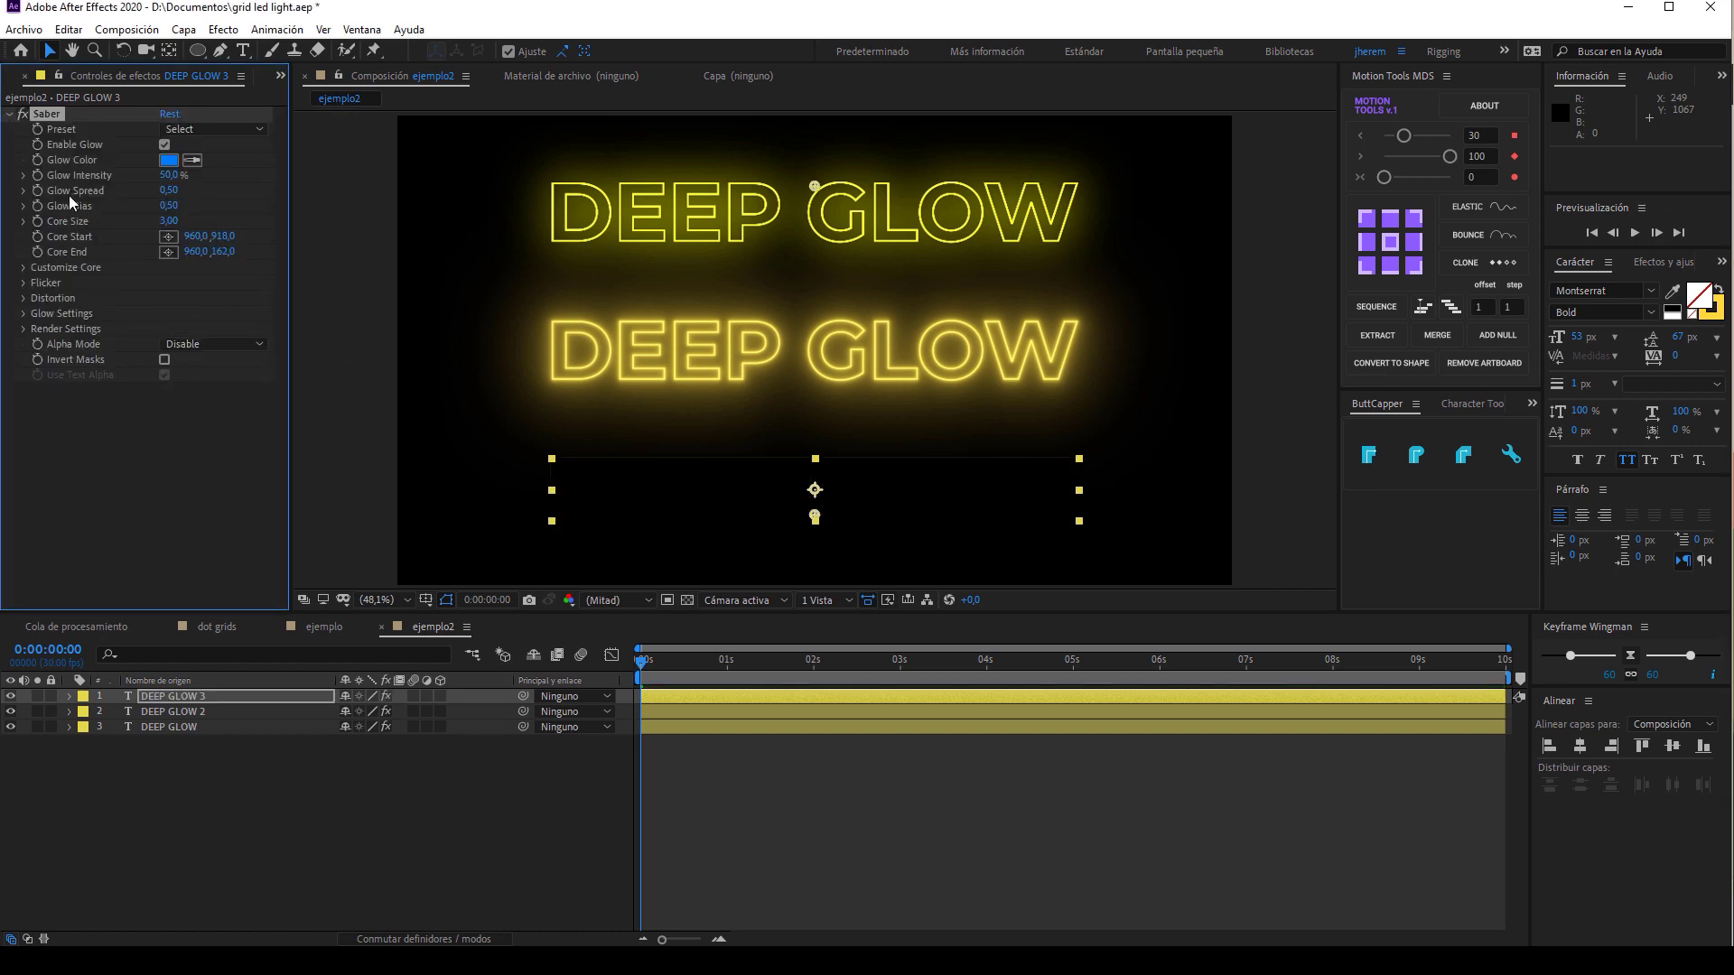
click(24, 267)
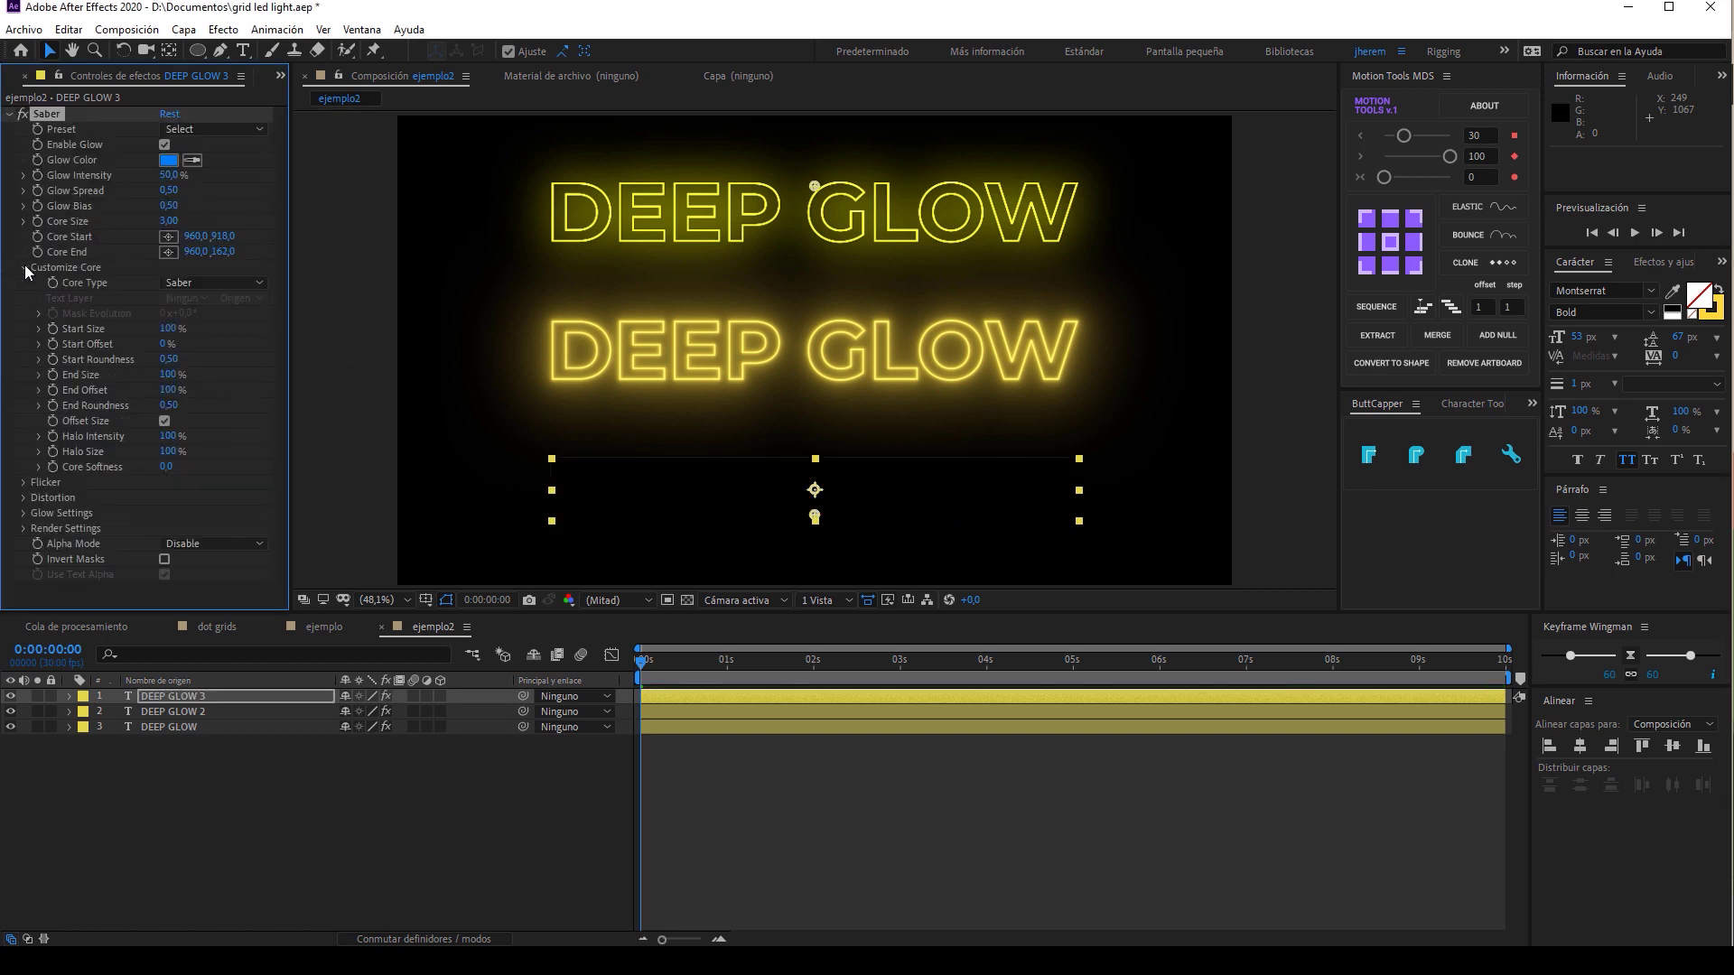
click(185, 283)
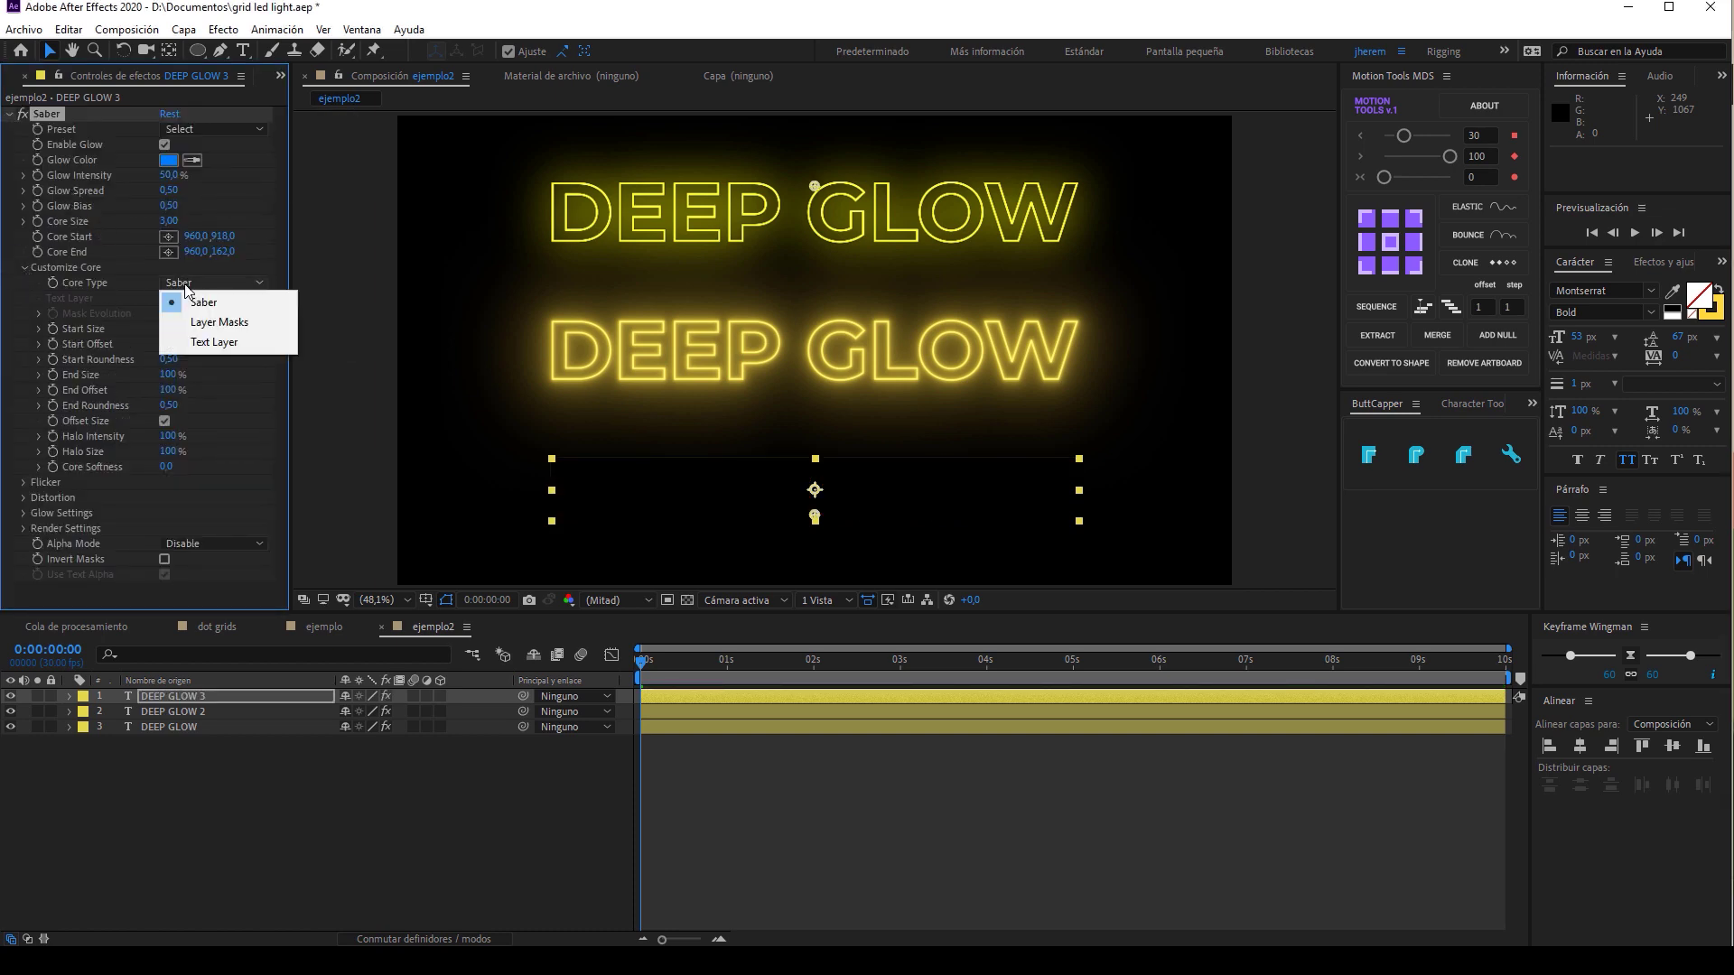
click(214, 342)
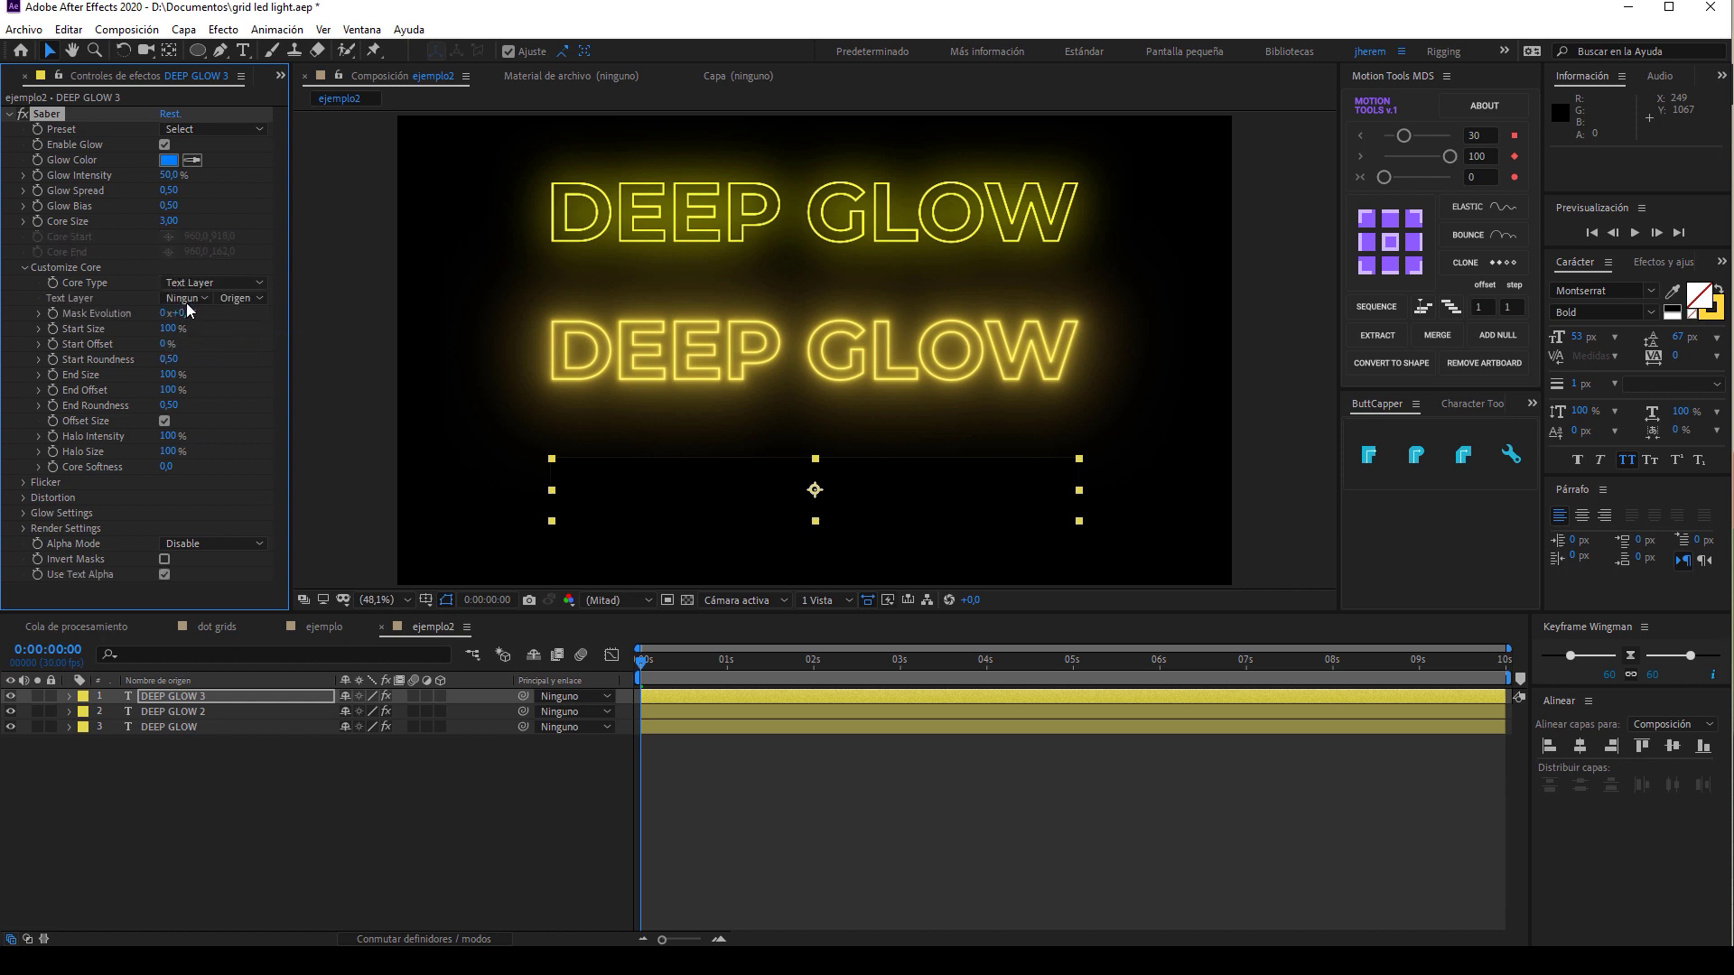
click(187, 304)
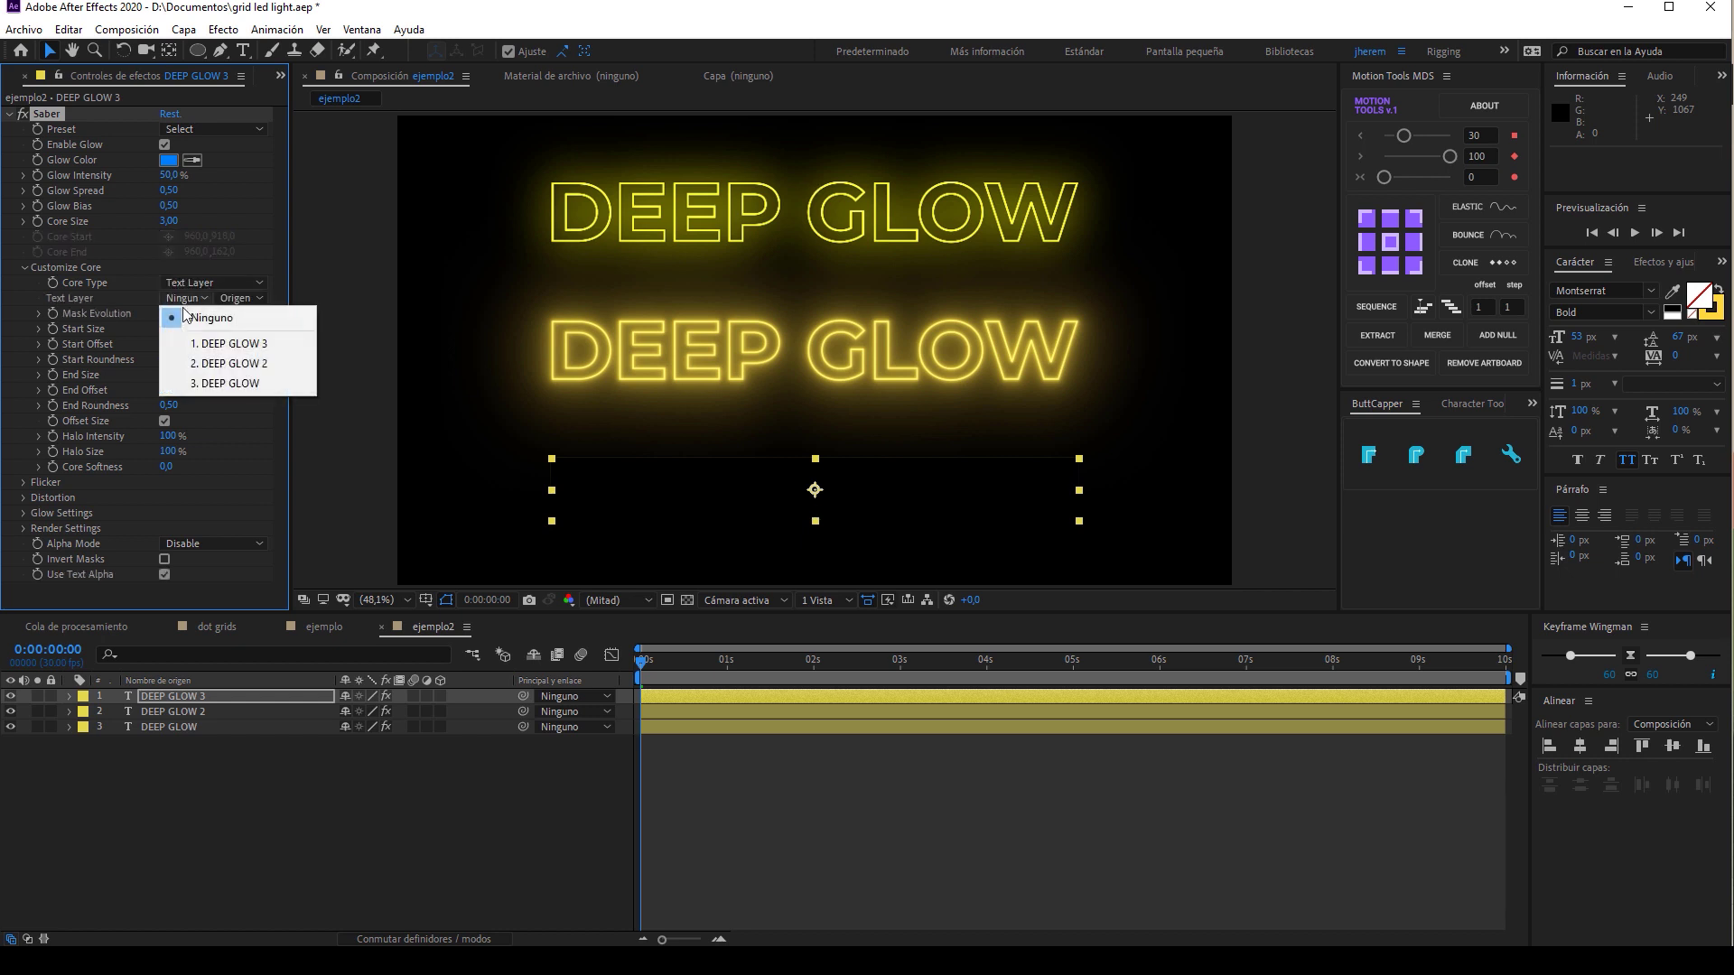
click(238, 347)
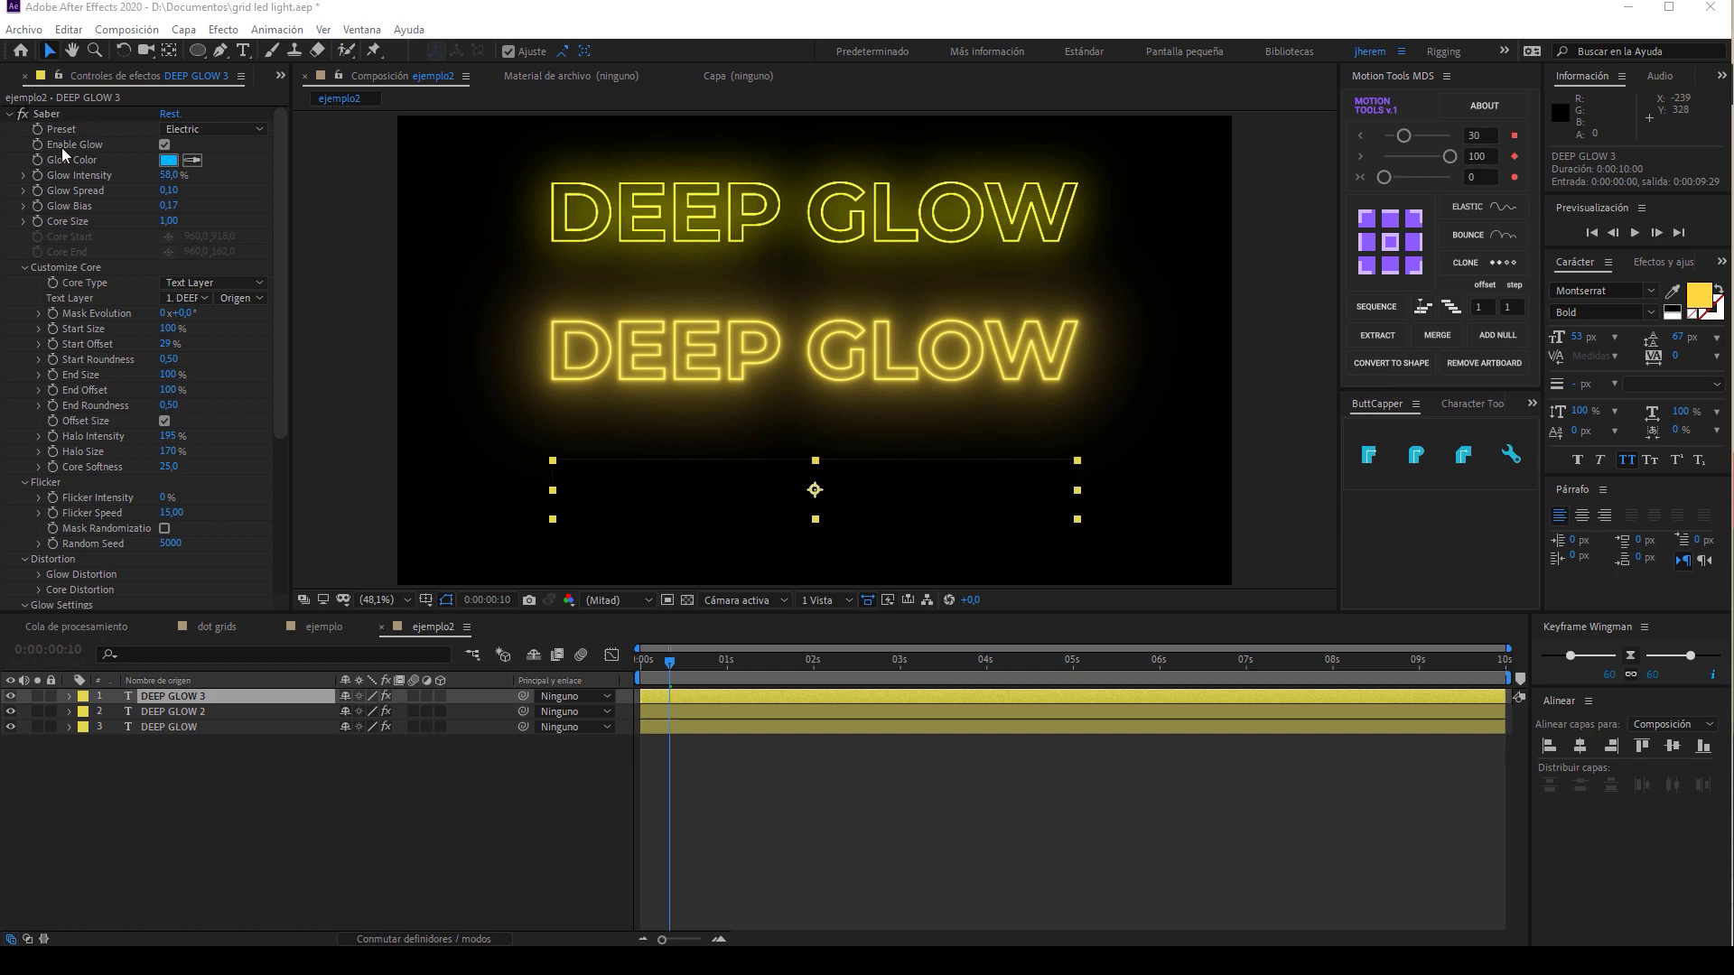
click(62, 114)
key(Delete)
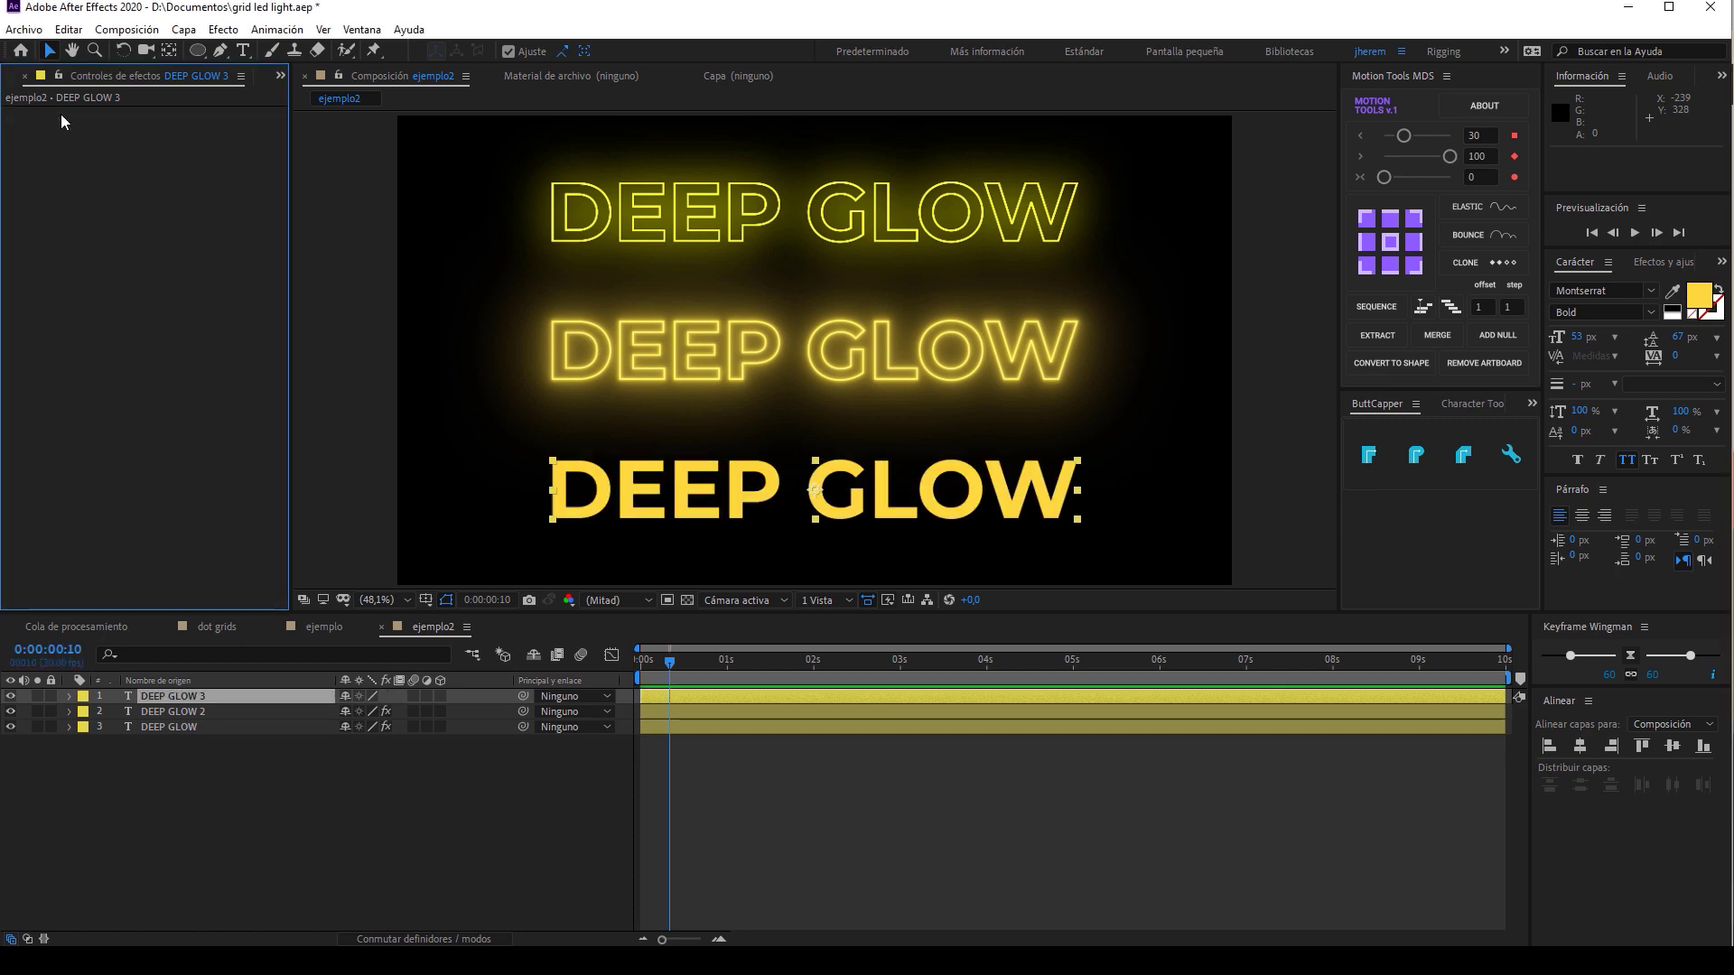
Create a solid named saber and apply the Saber effect to it.
key(ctrl+y)
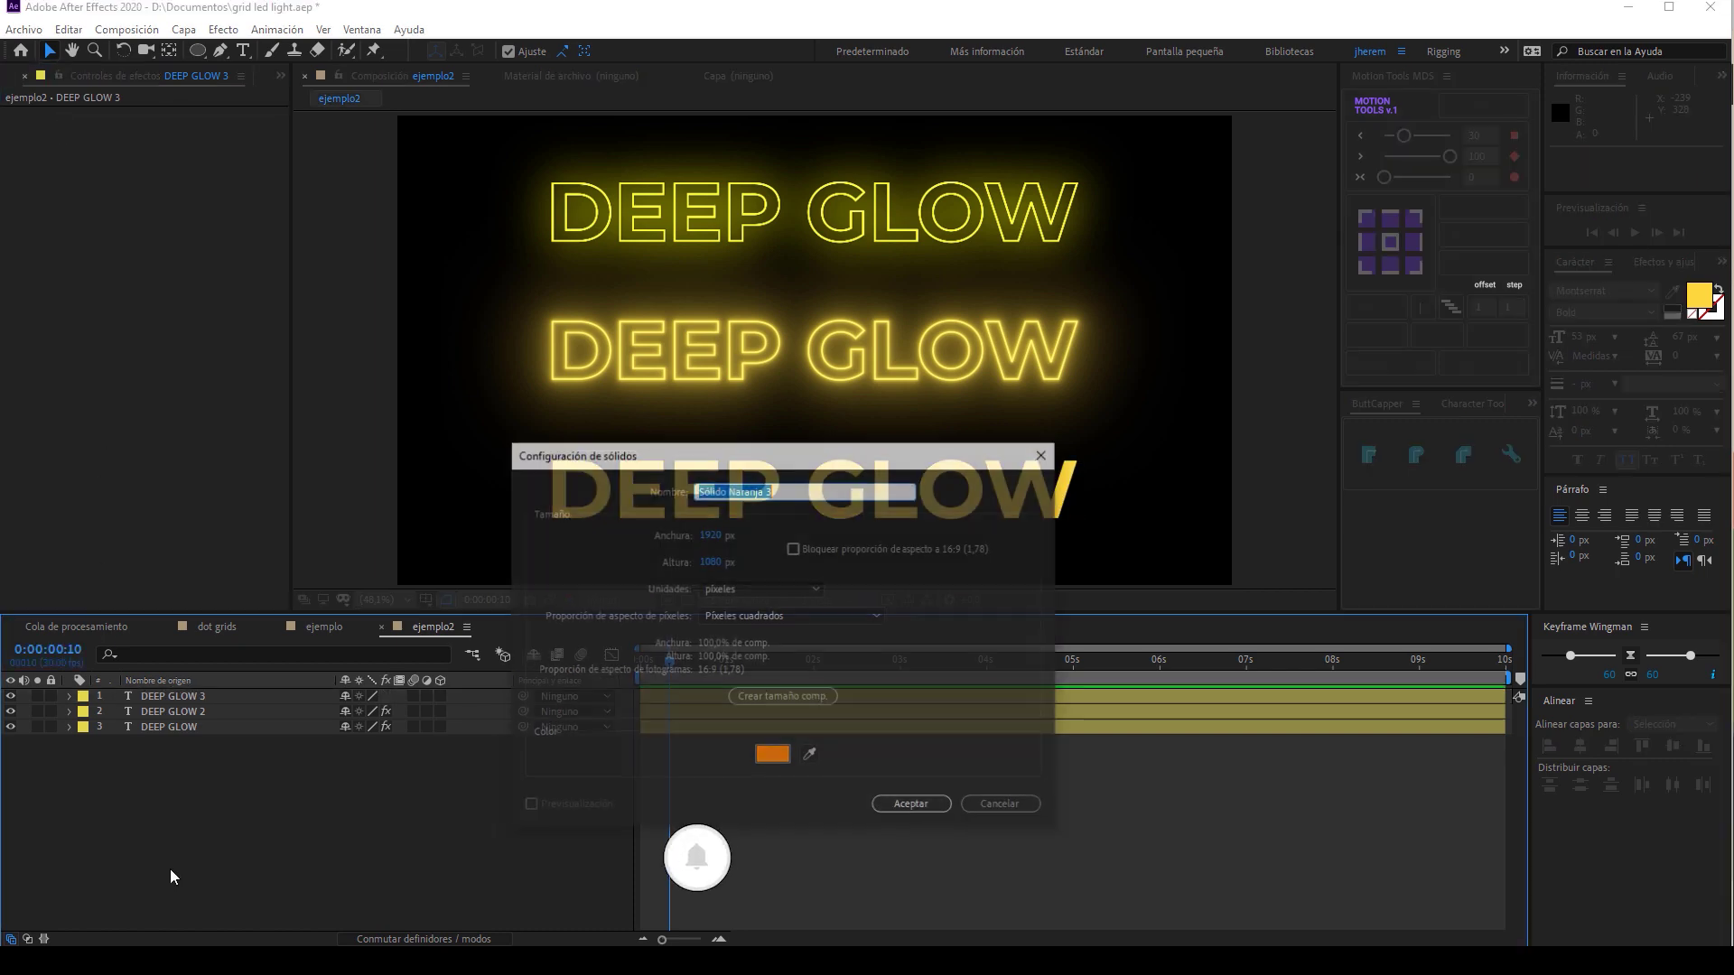
text(saber)
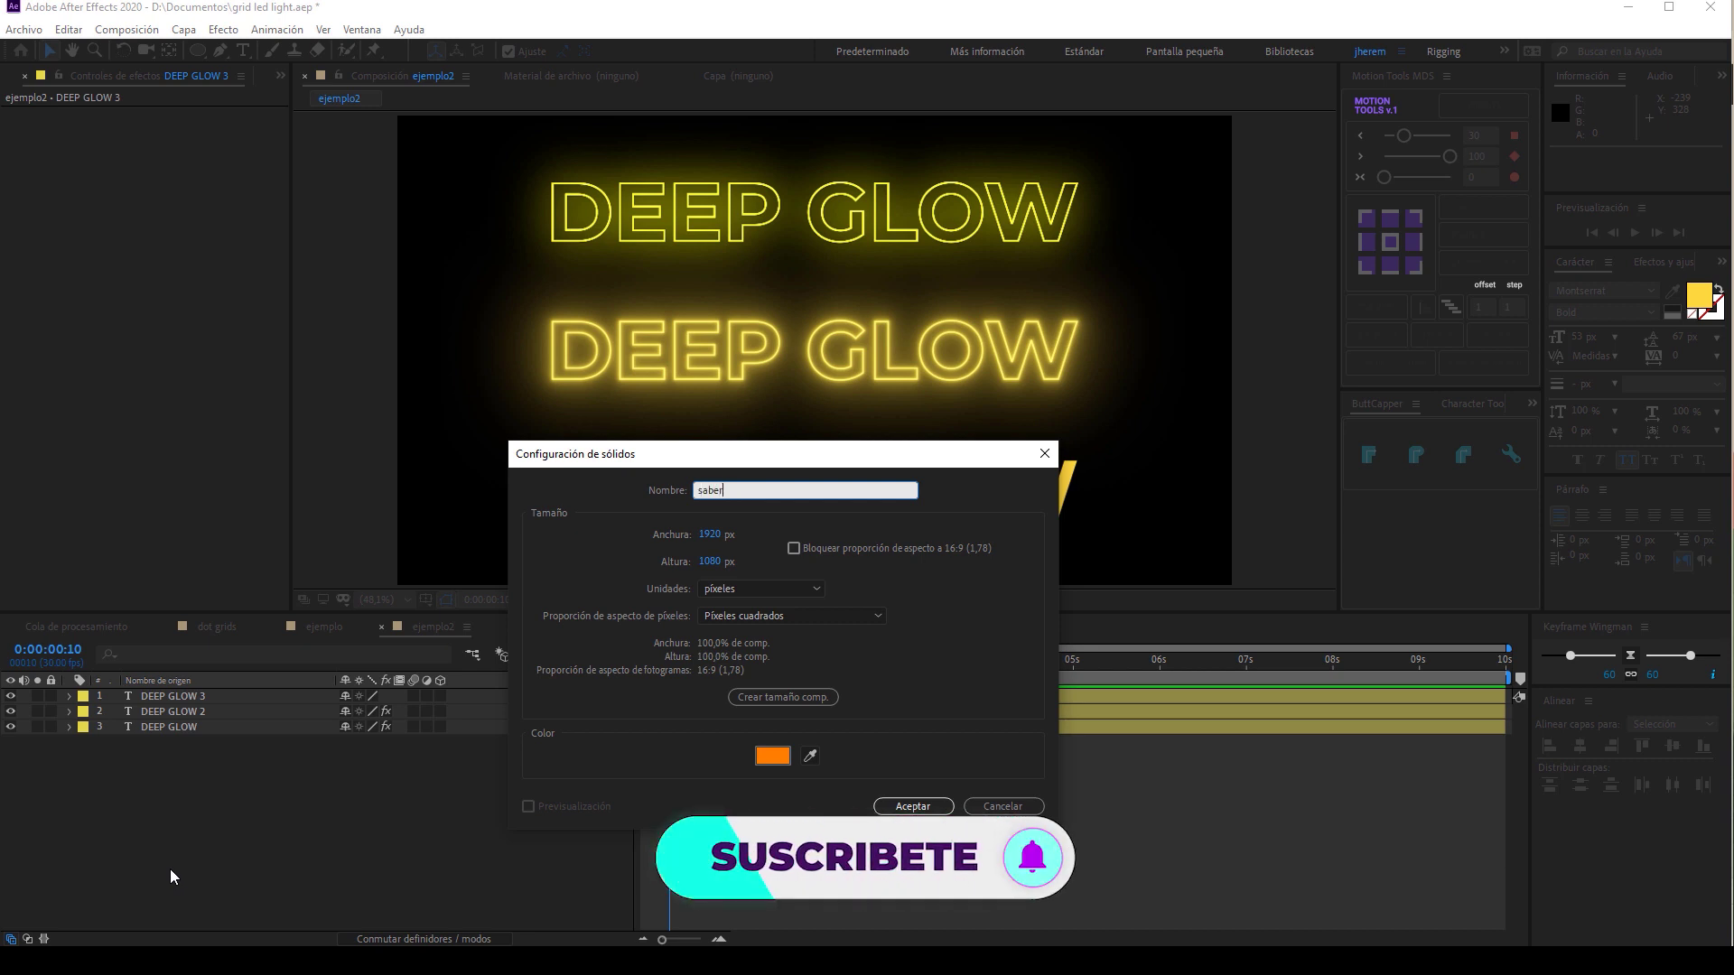
key(Return)
key(ctrl+space)
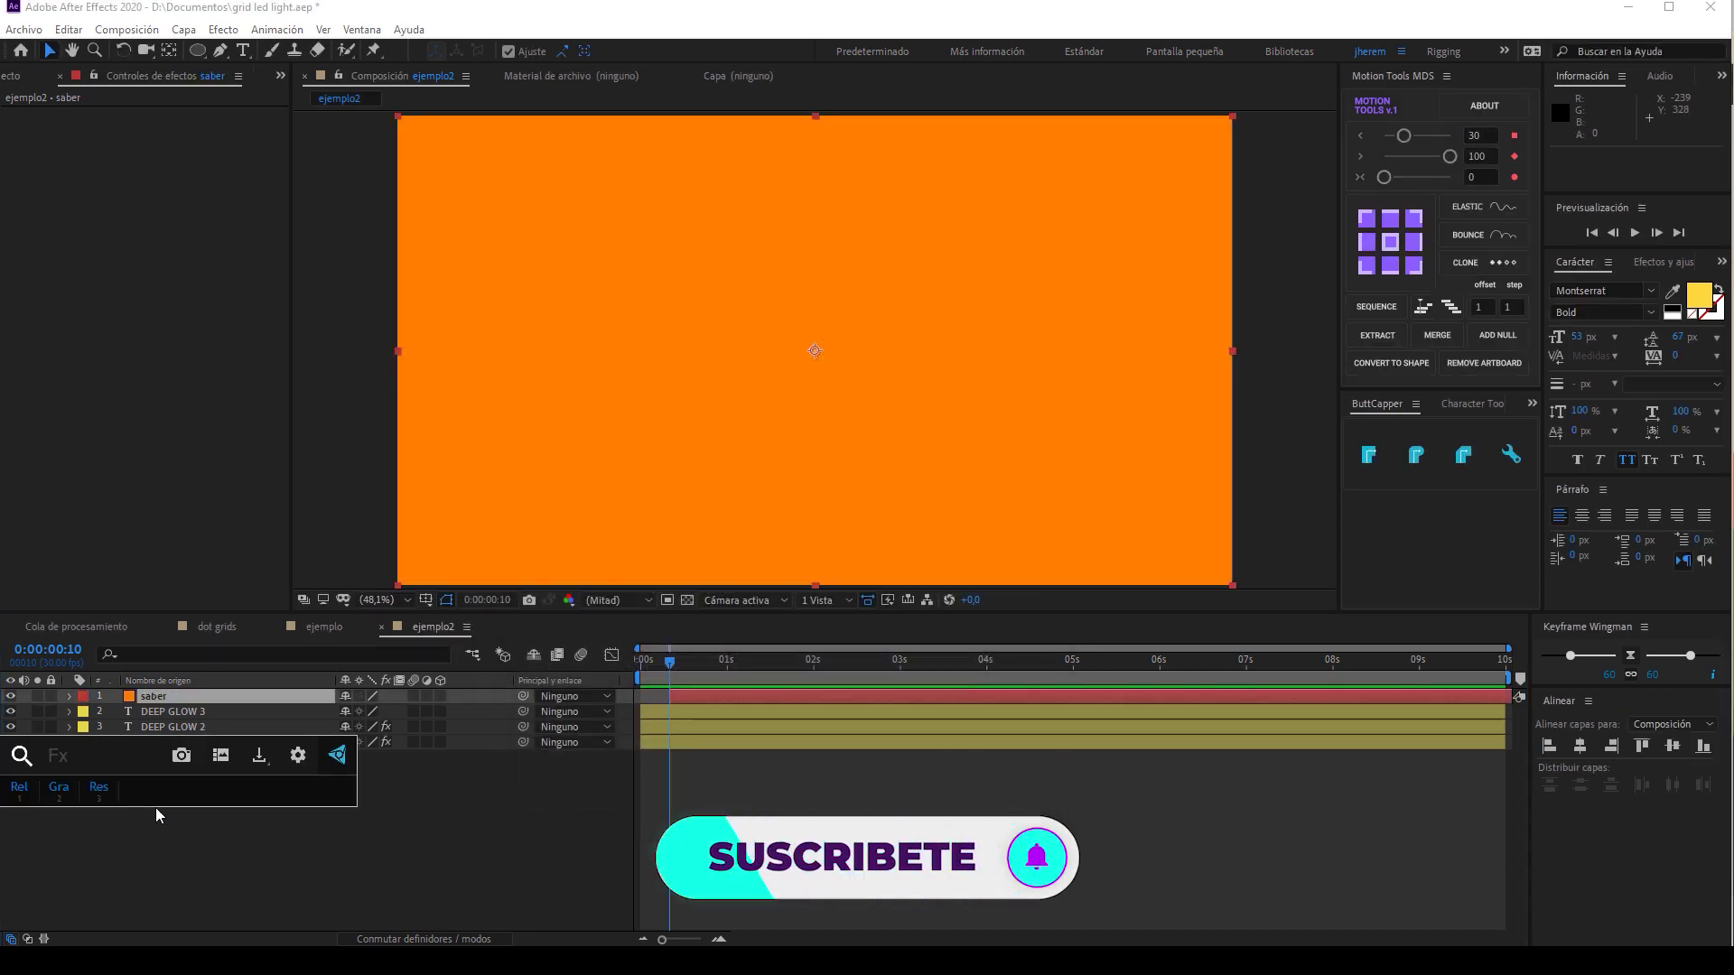
text(saber)
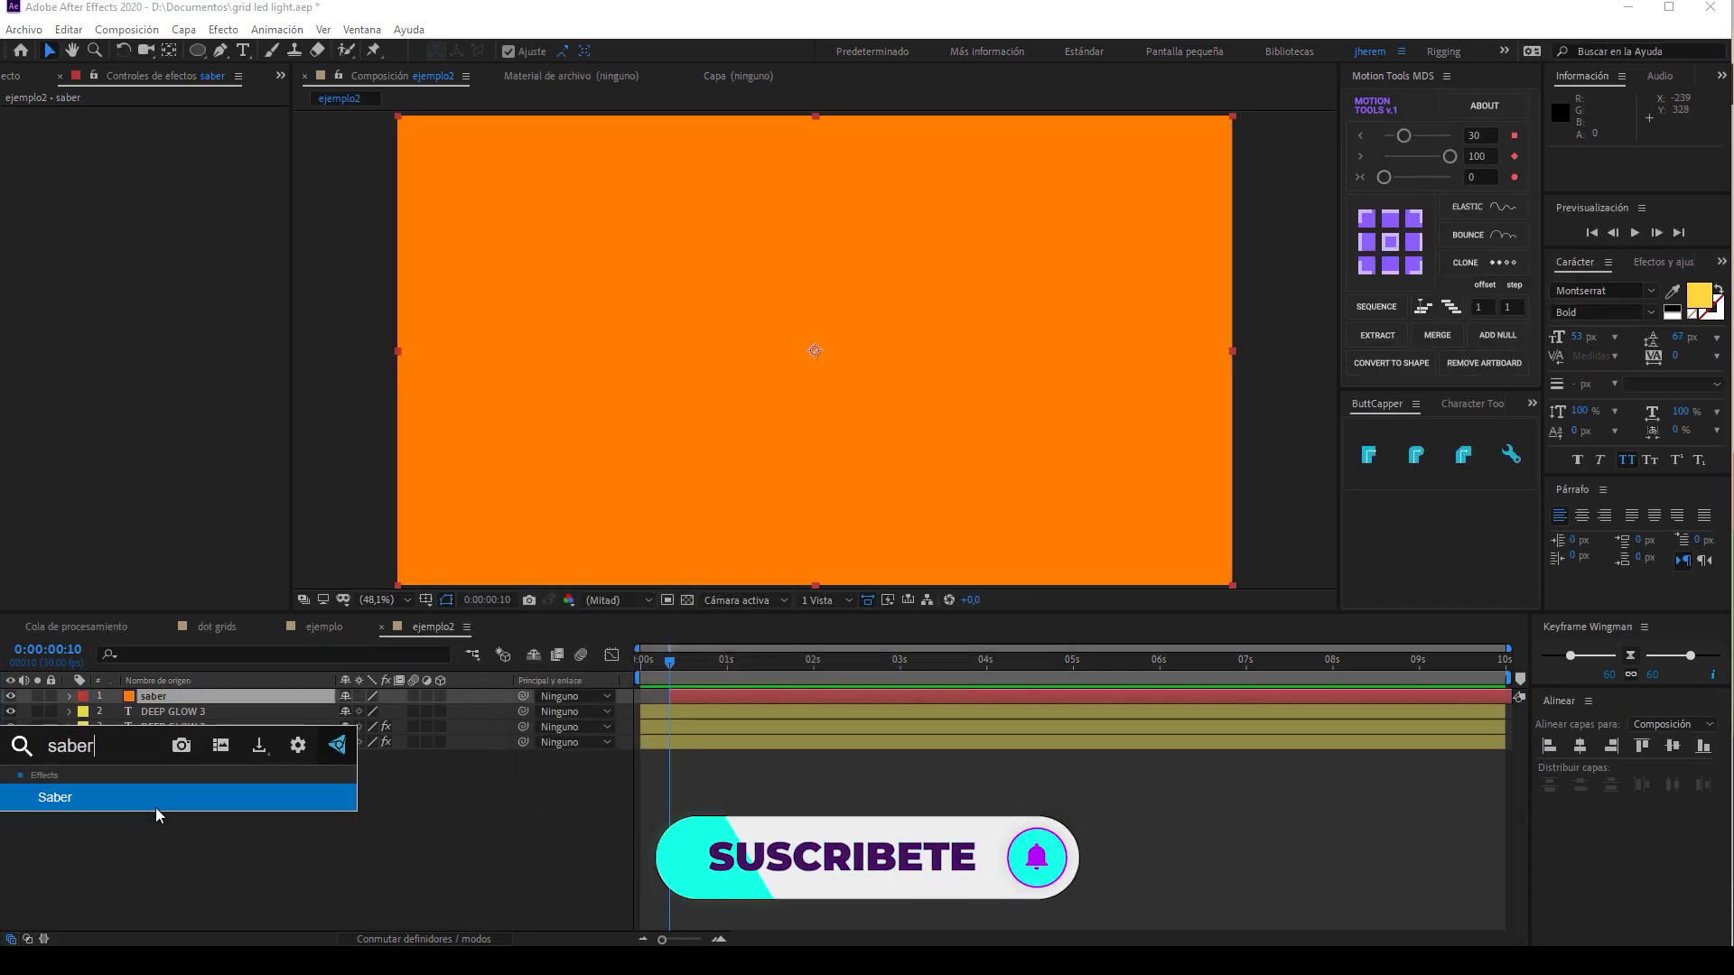
key(Return)
Set the Saber core to Text Layer DEEP GLOW 3, leaving Alpha Mode on Disable.
click(32, 268)
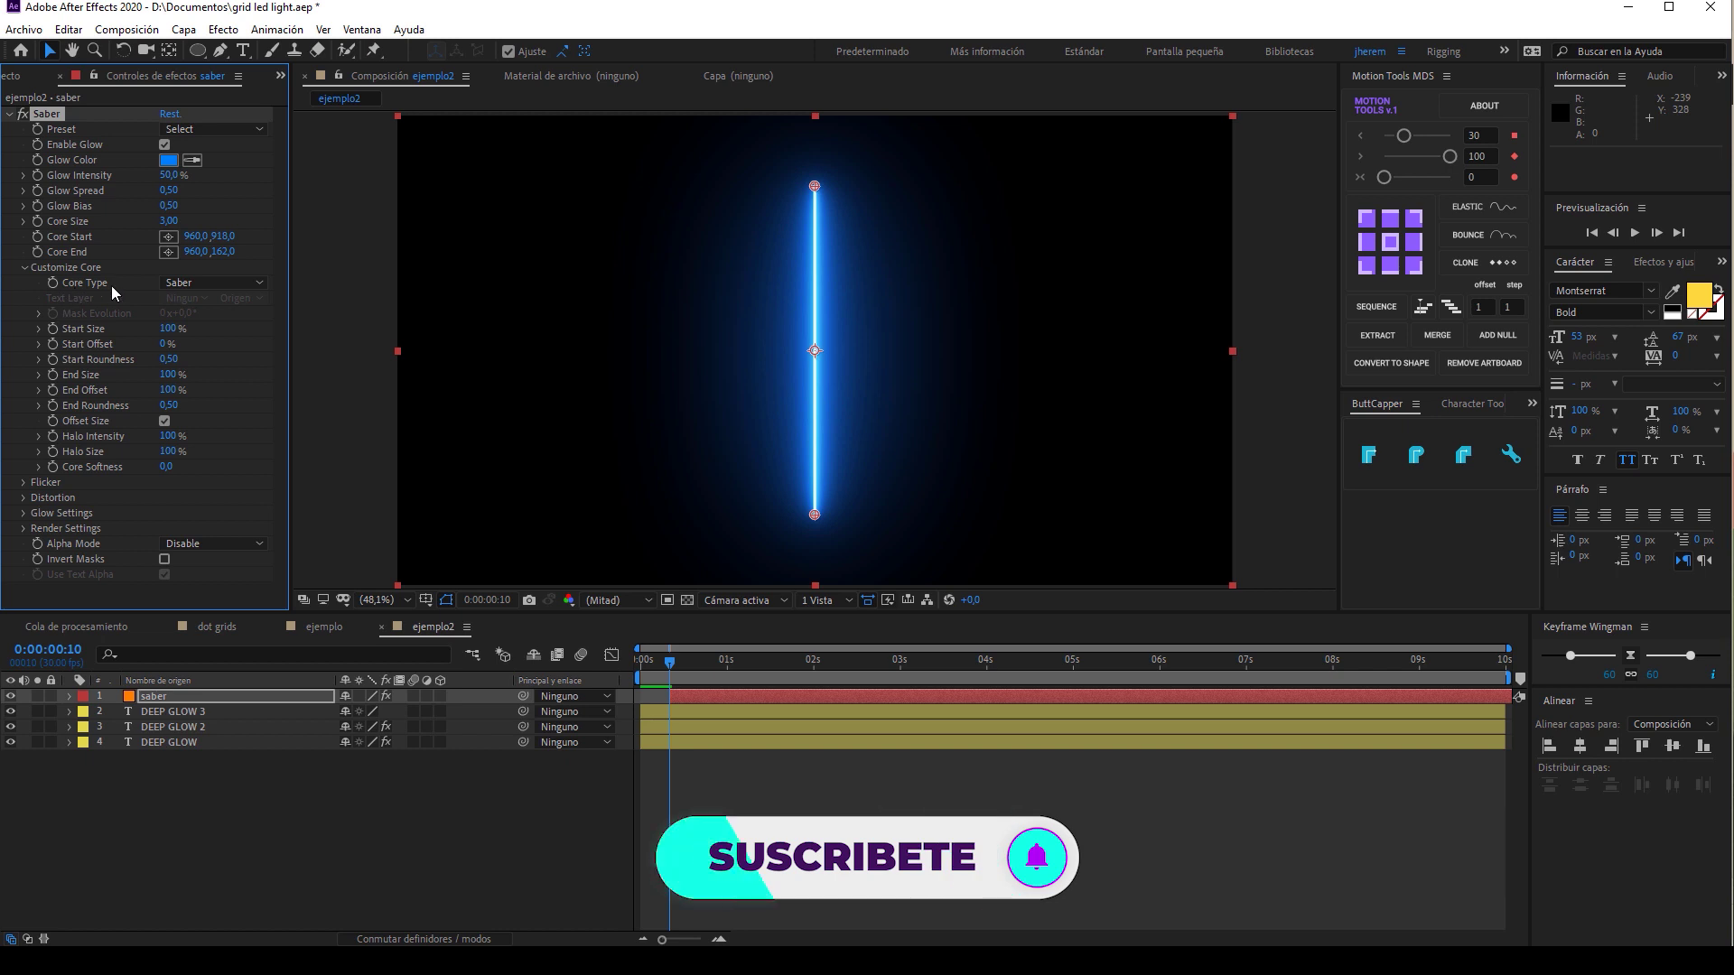
click(179, 282)
click(192, 343)
click(187, 298)
click(211, 366)
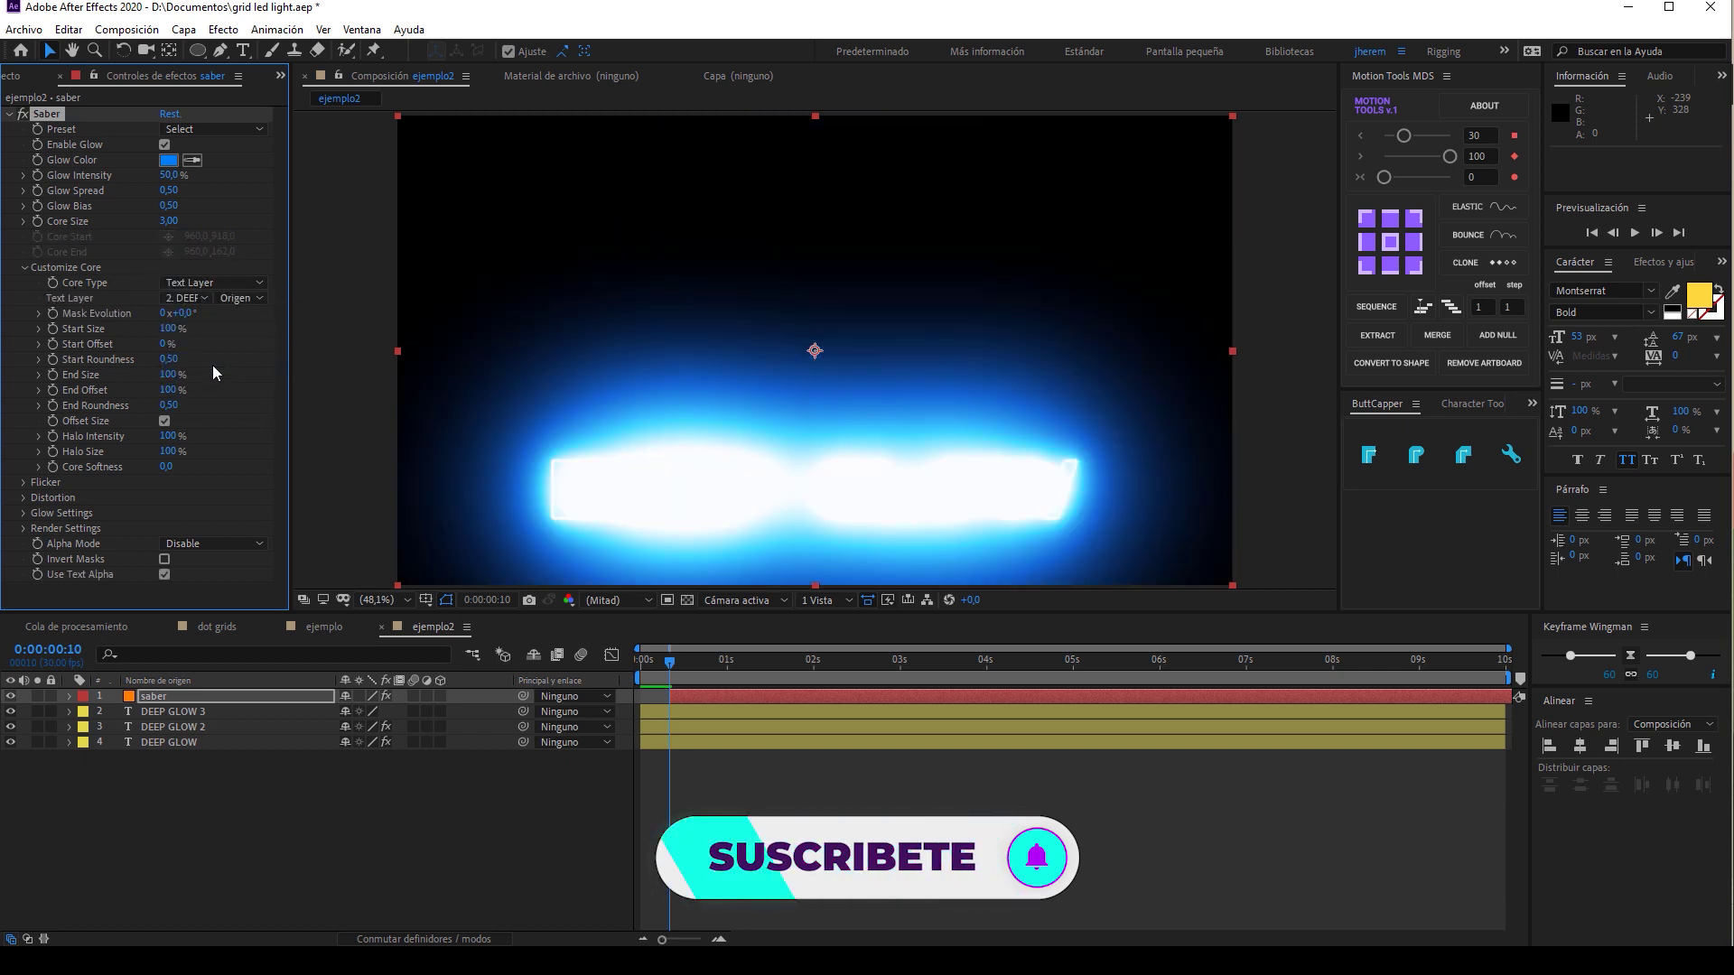
click(209, 543)
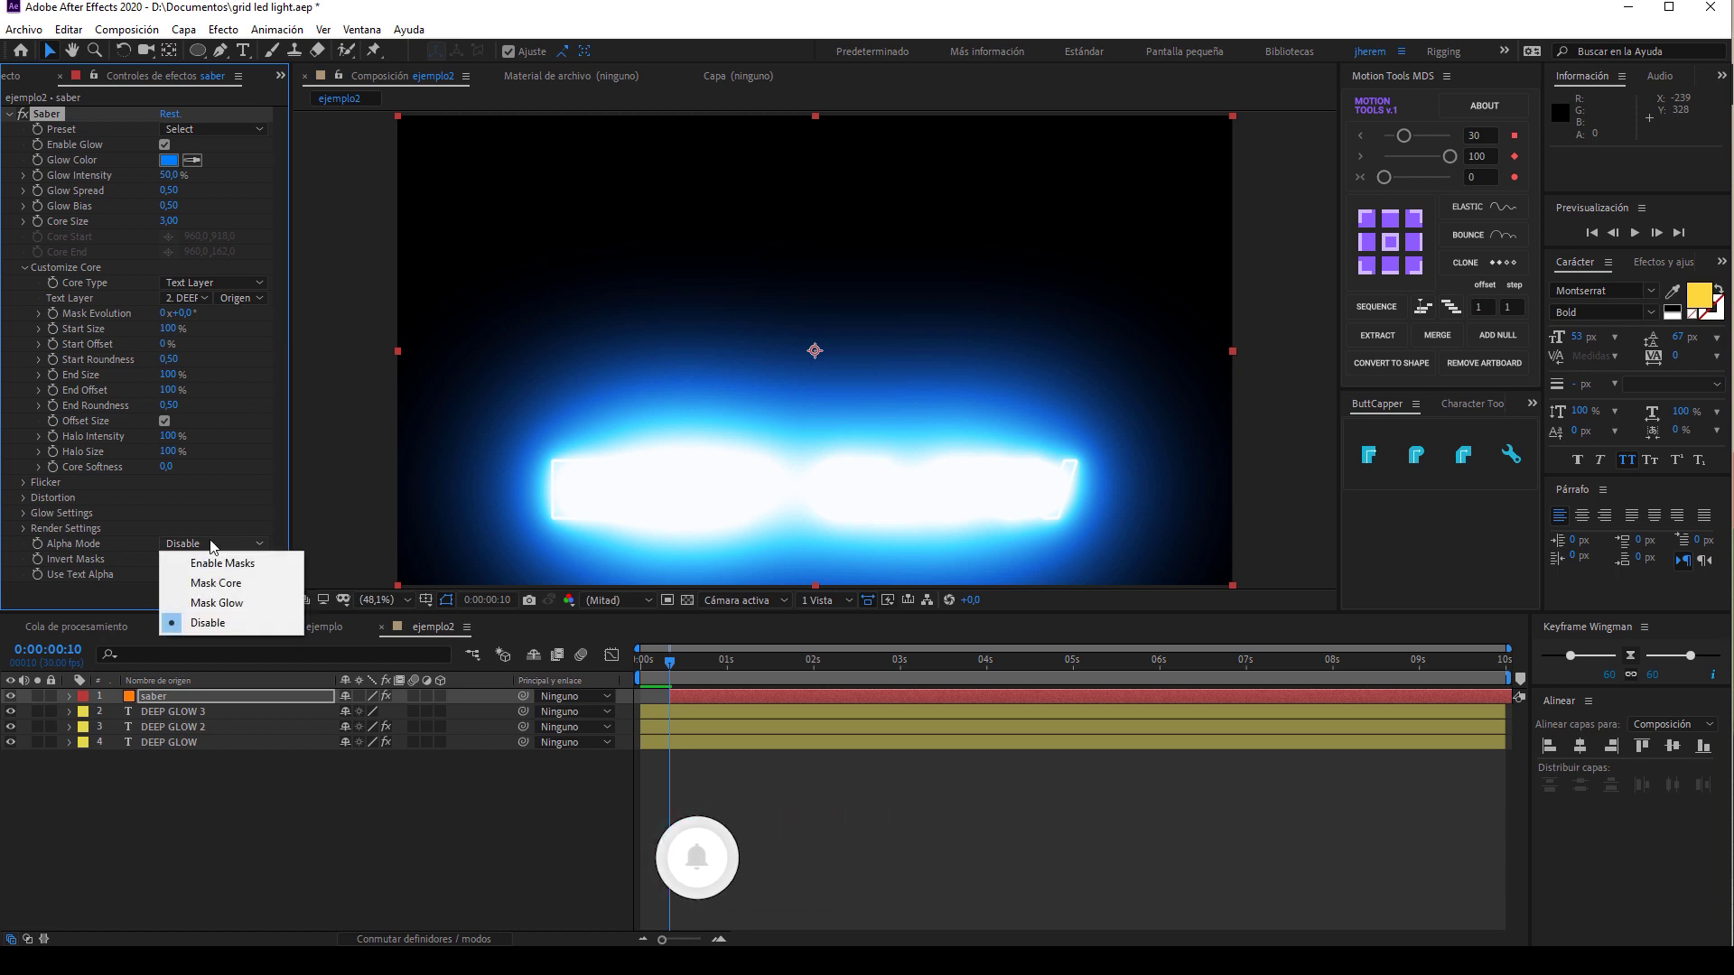
click(209, 557)
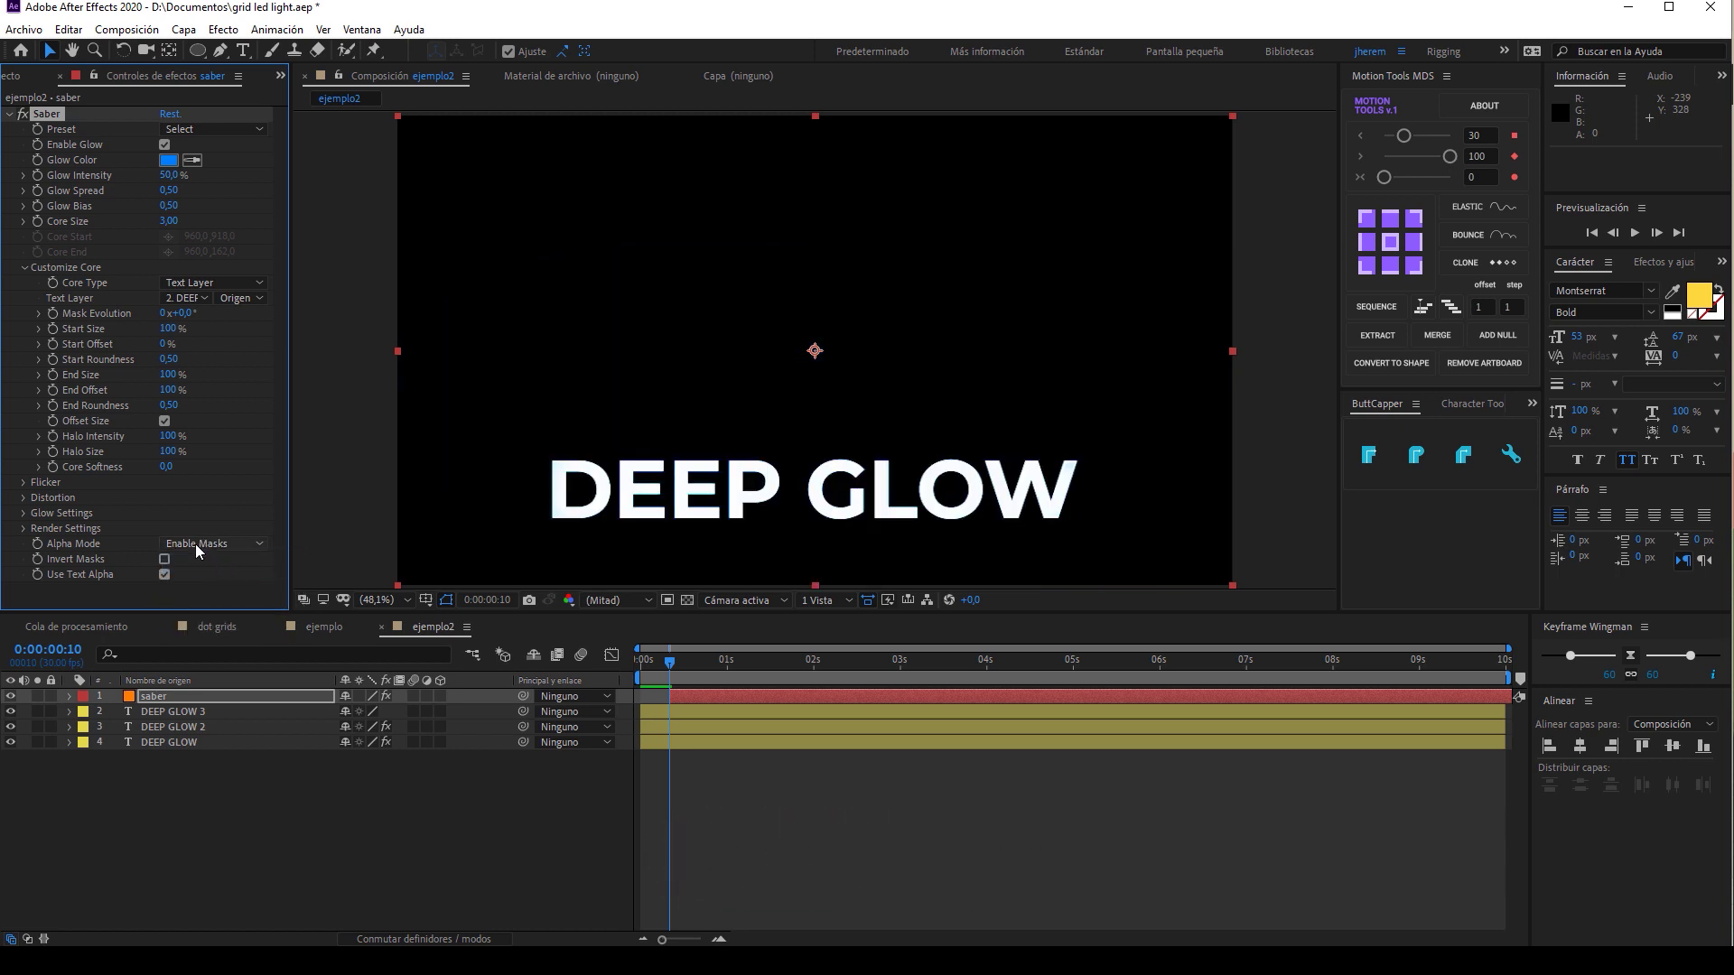
click(195, 544)
click(208, 625)
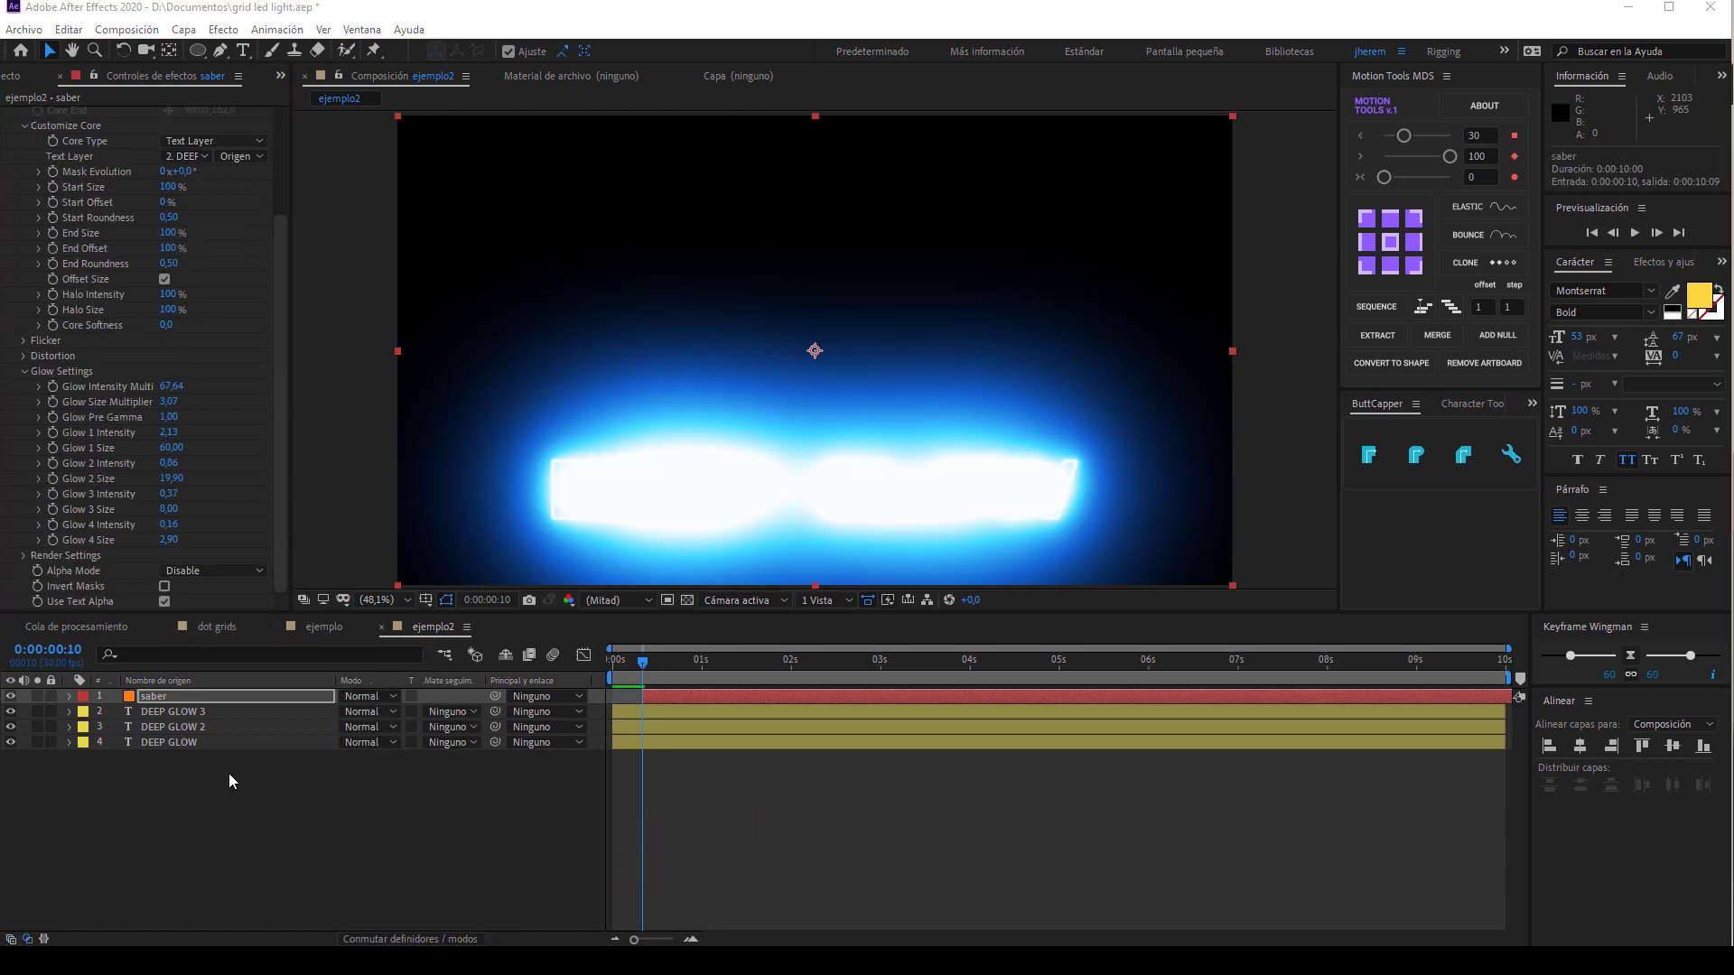
Blend the saber solid in Añadir mode and lower its Glow Intensity to 27%.
click(377, 695)
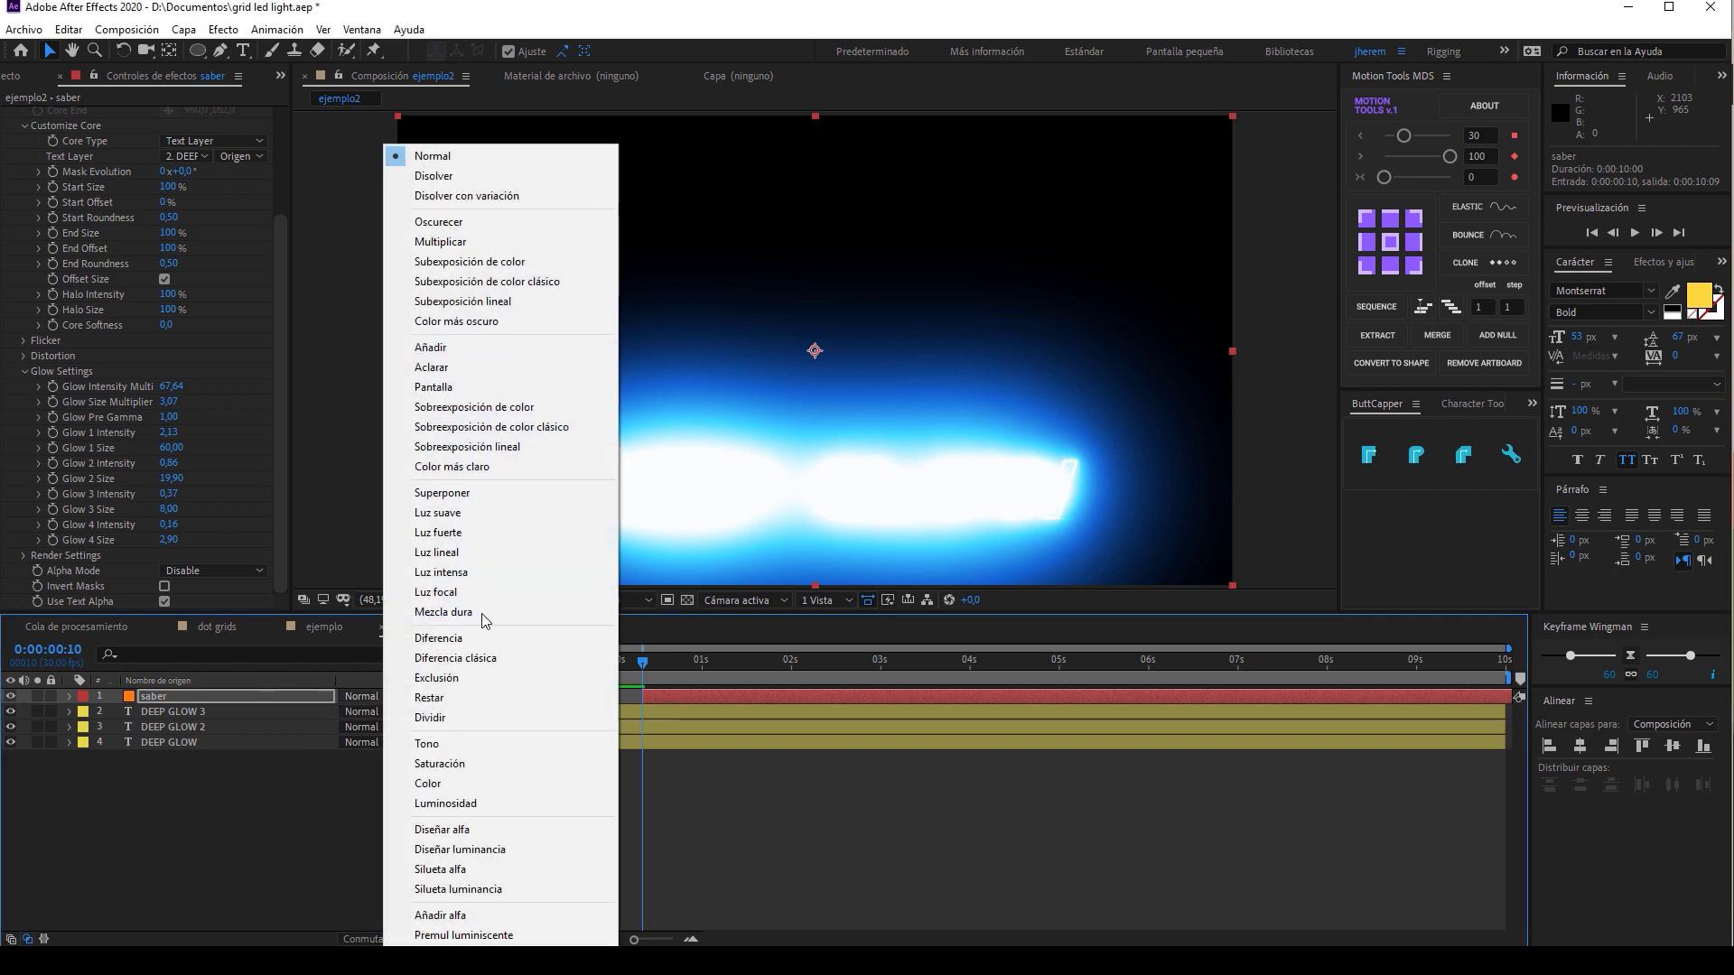
click(431, 346)
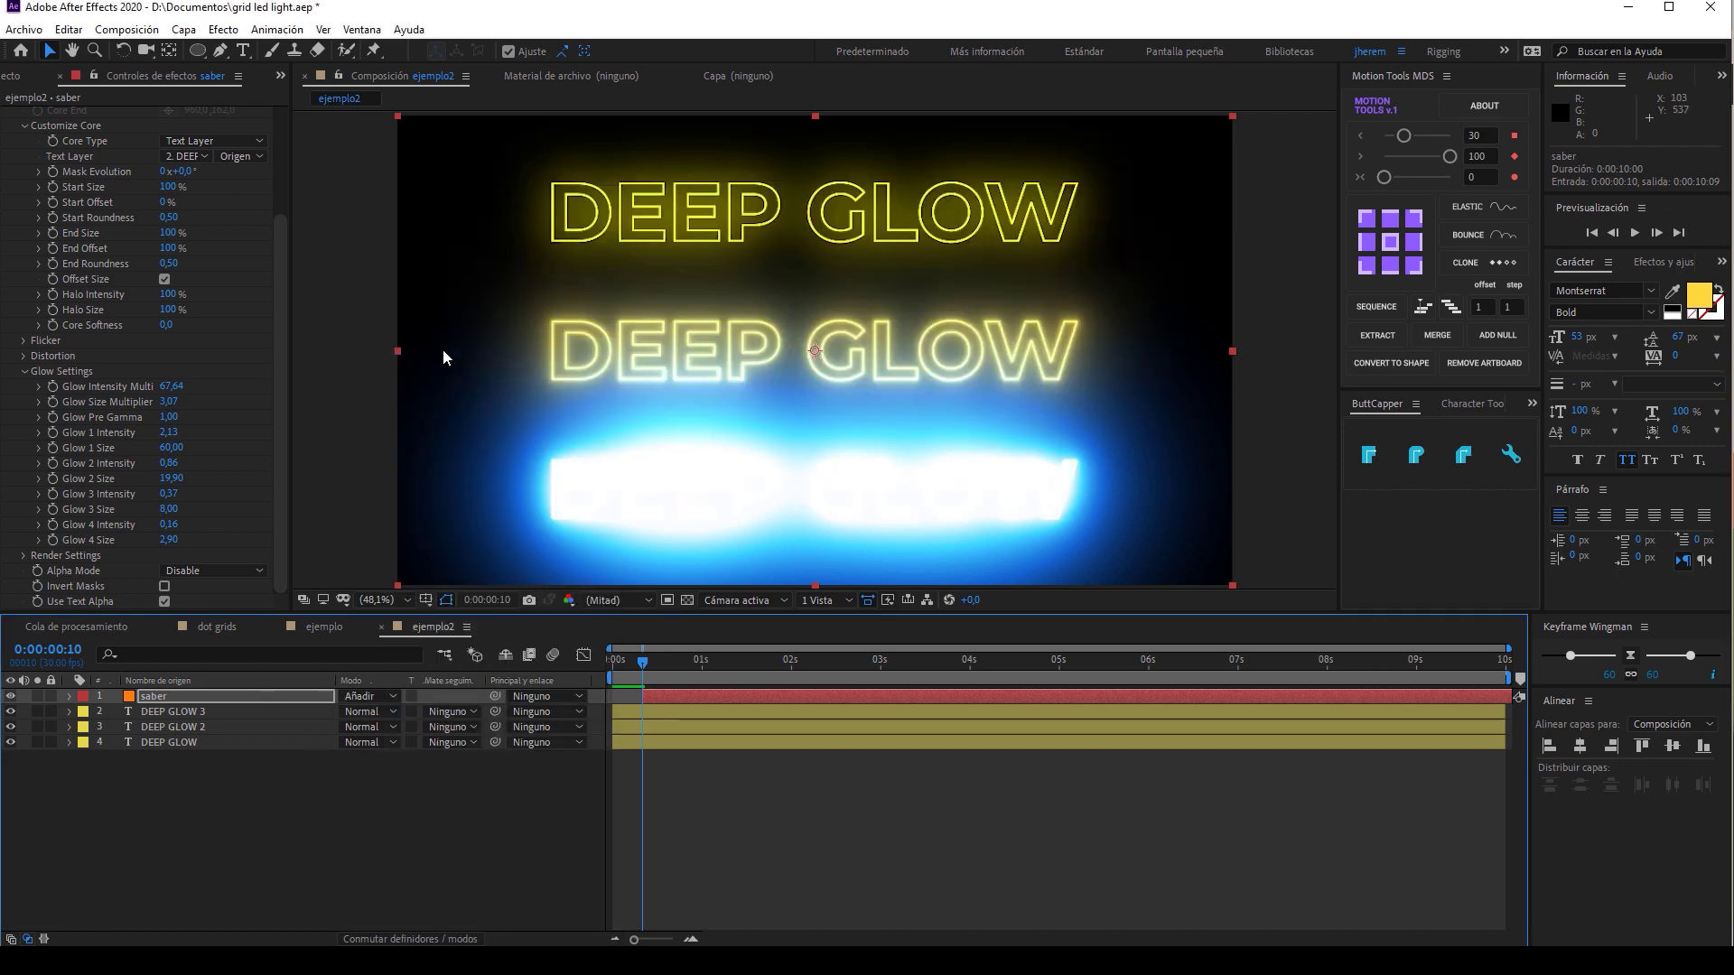
scroll(165, 454, up, 5)
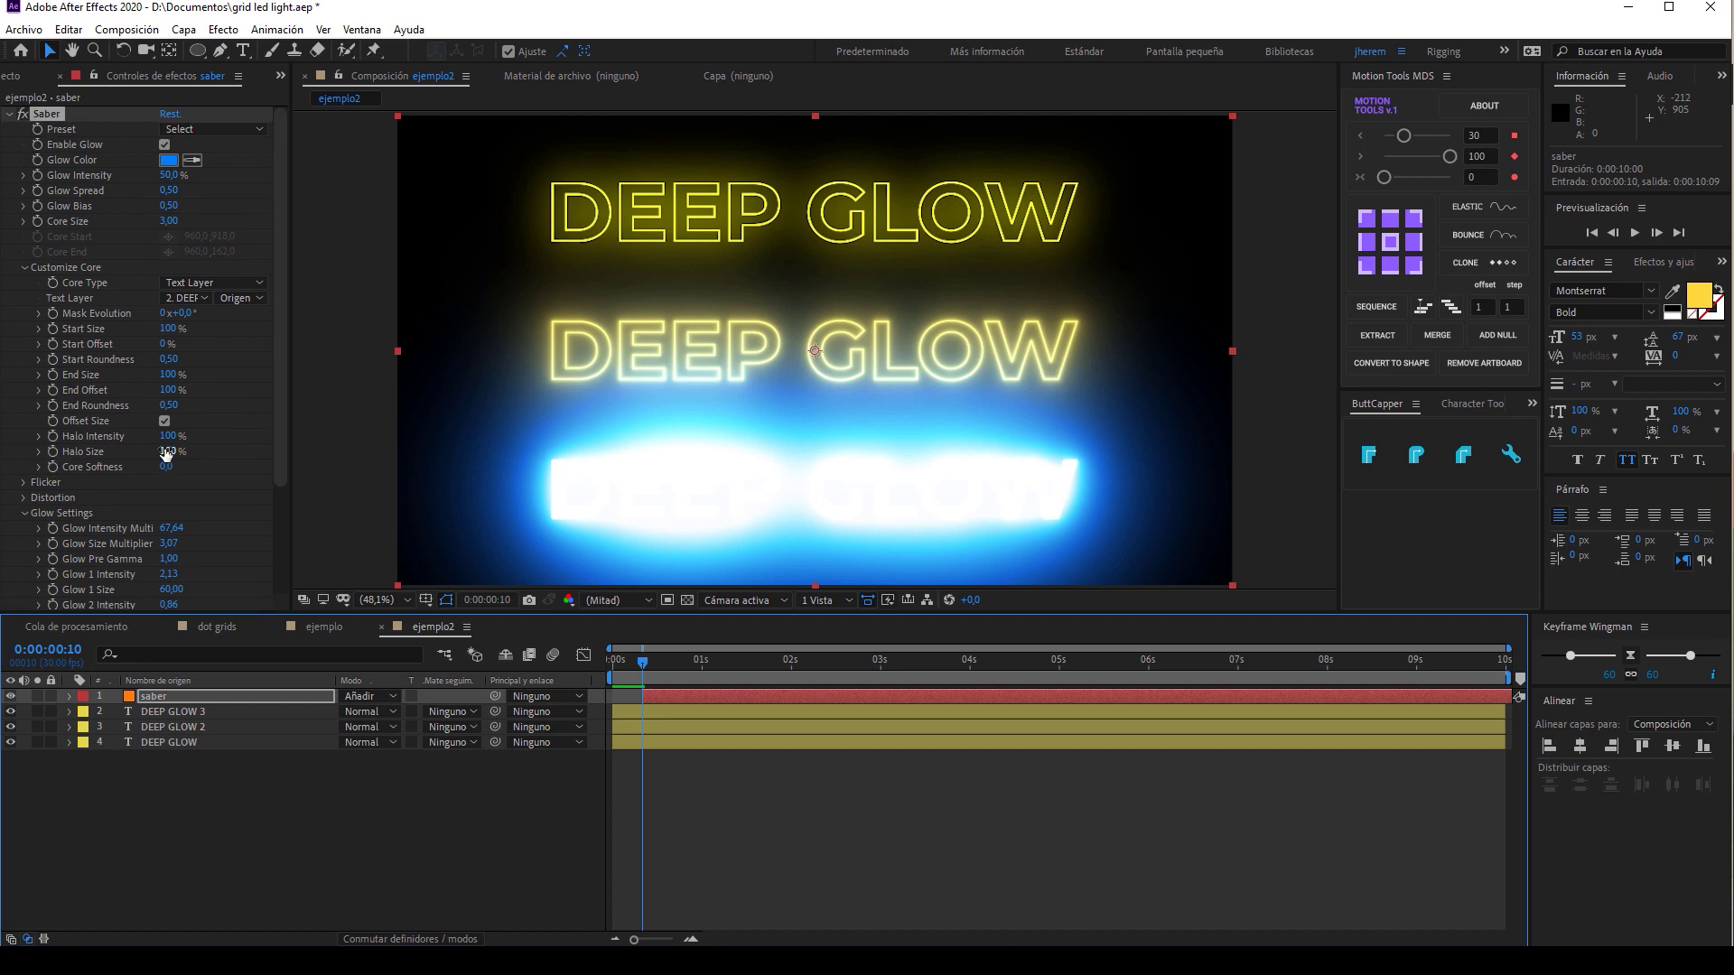
click(142, 178)
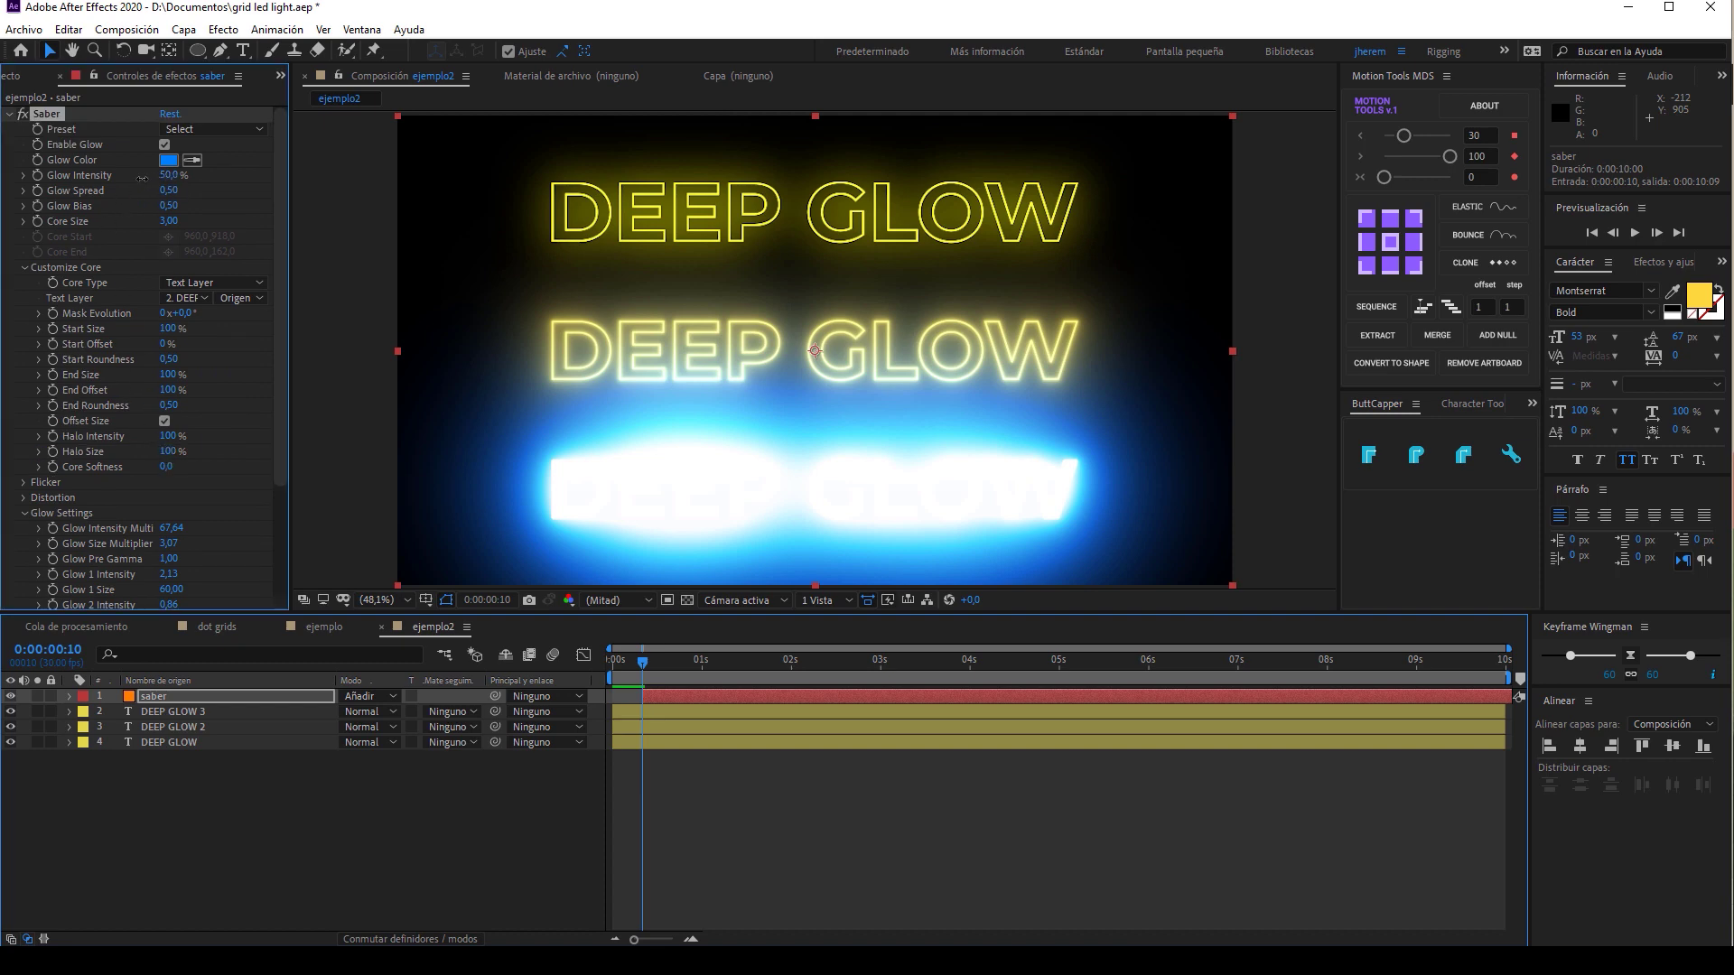
drag(142, 178, 151, 178)
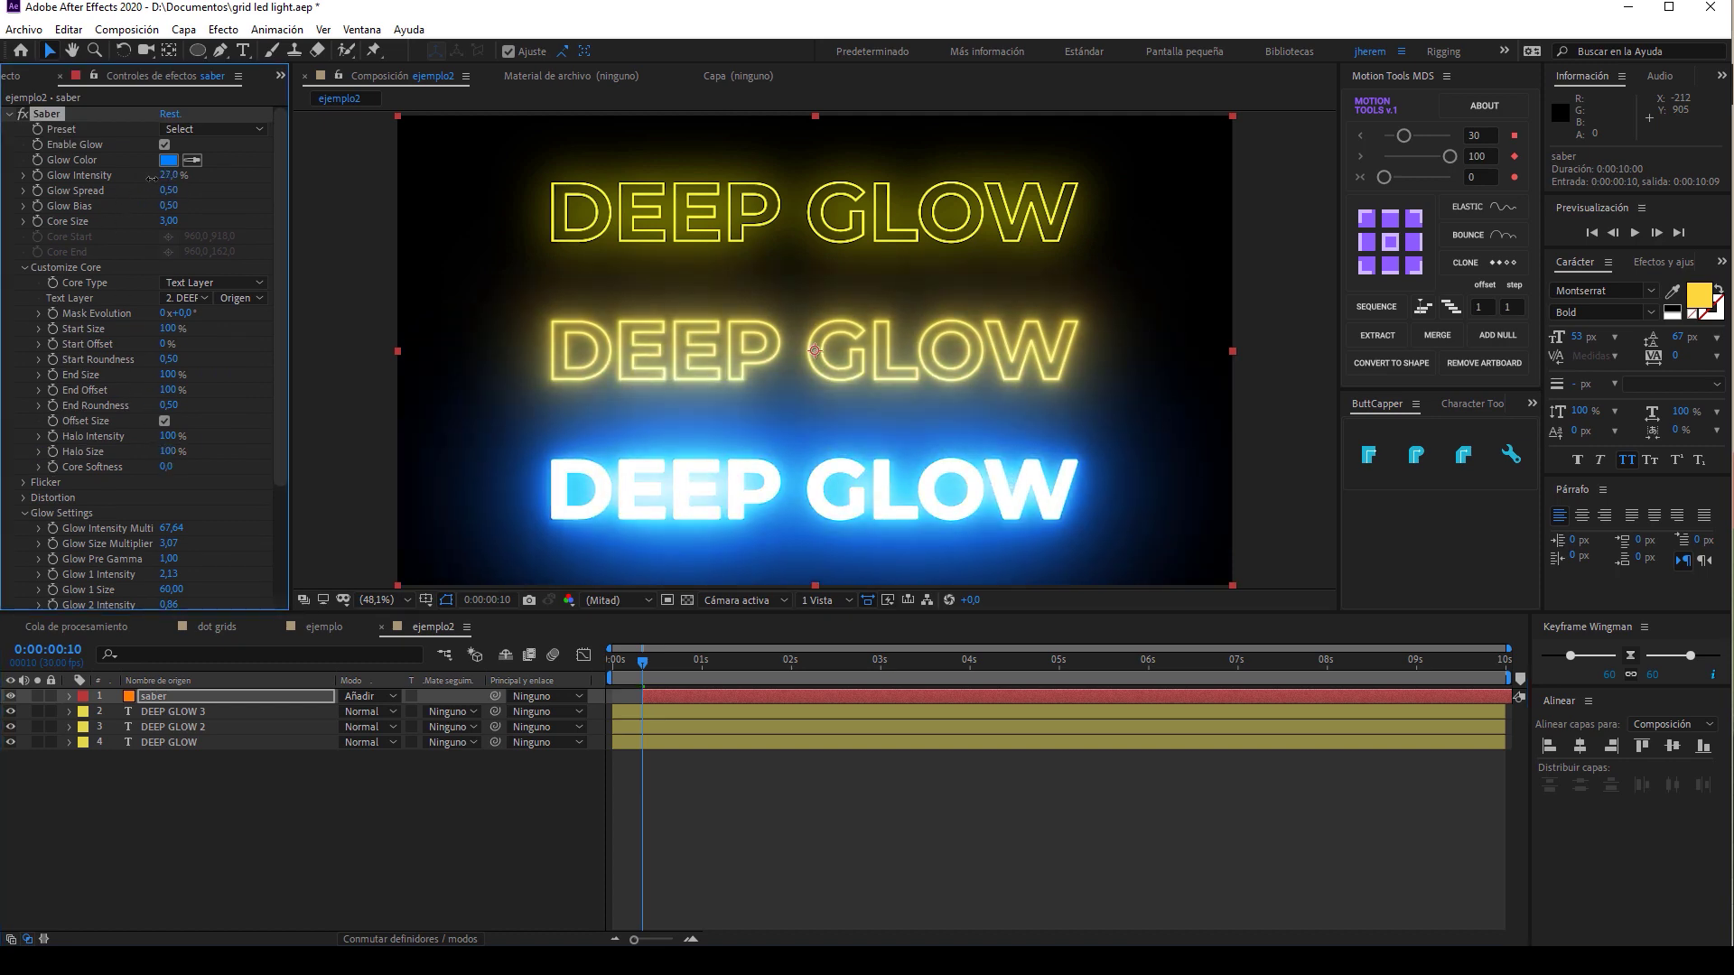
click(173, 712)
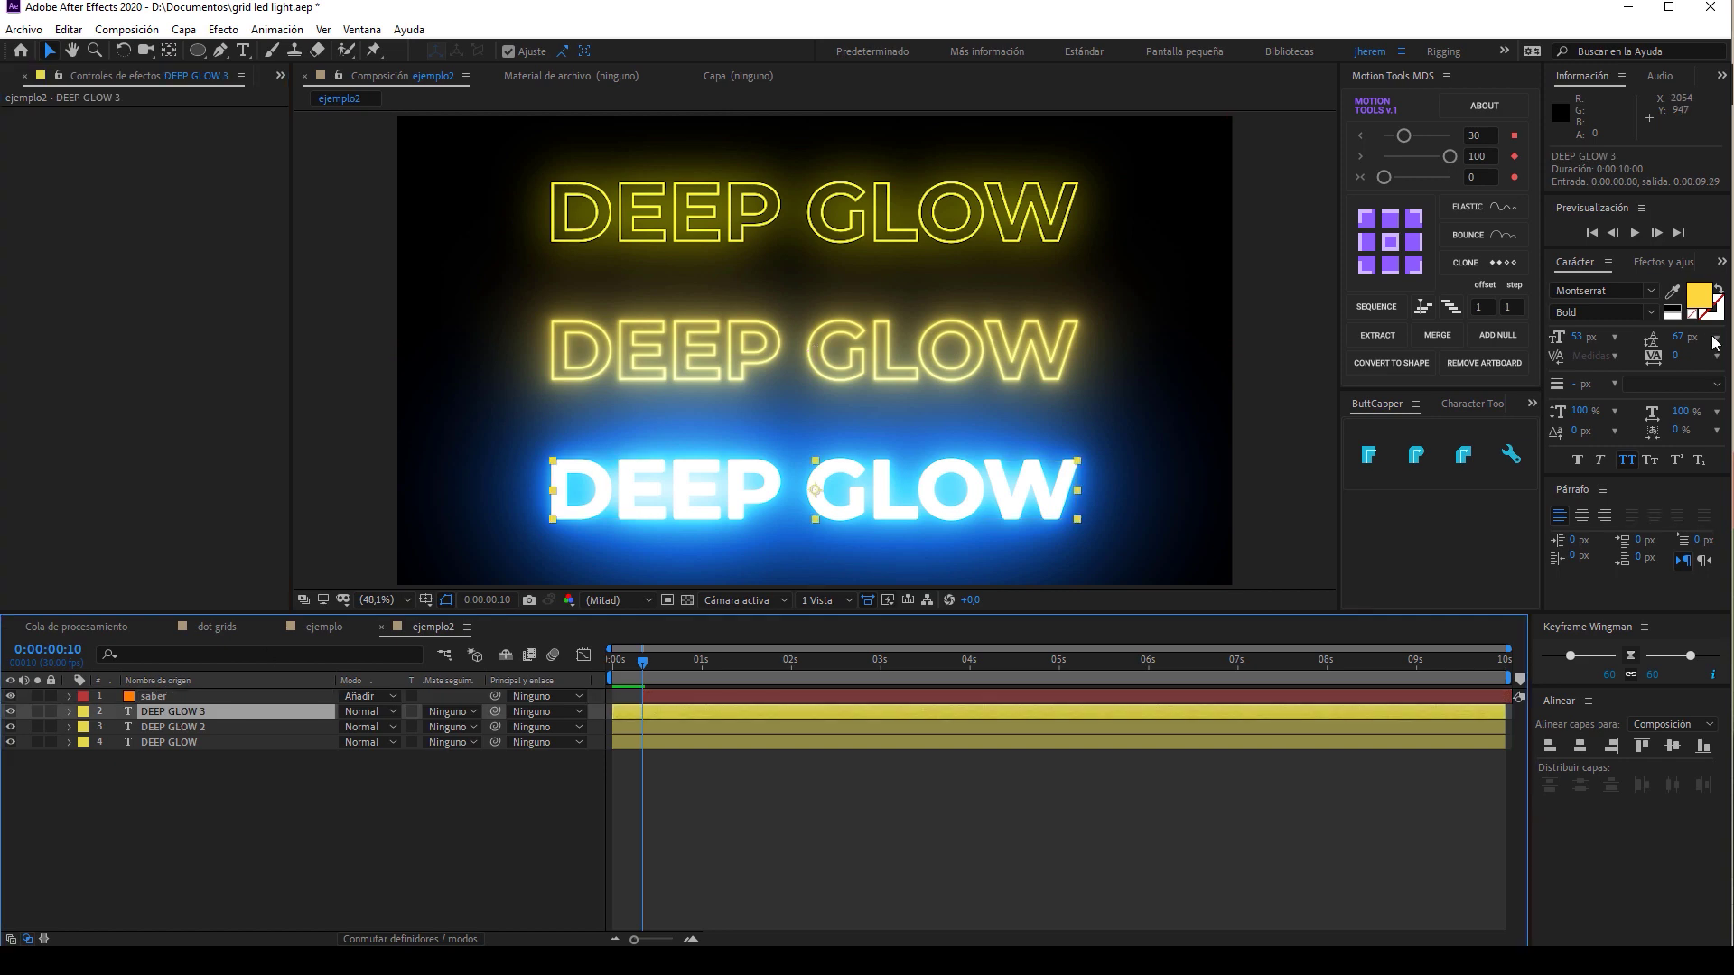
Make the bottom DEEP GLOW an outline and set Saber to 19% intensity, 0.34 bias.
click(1718, 290)
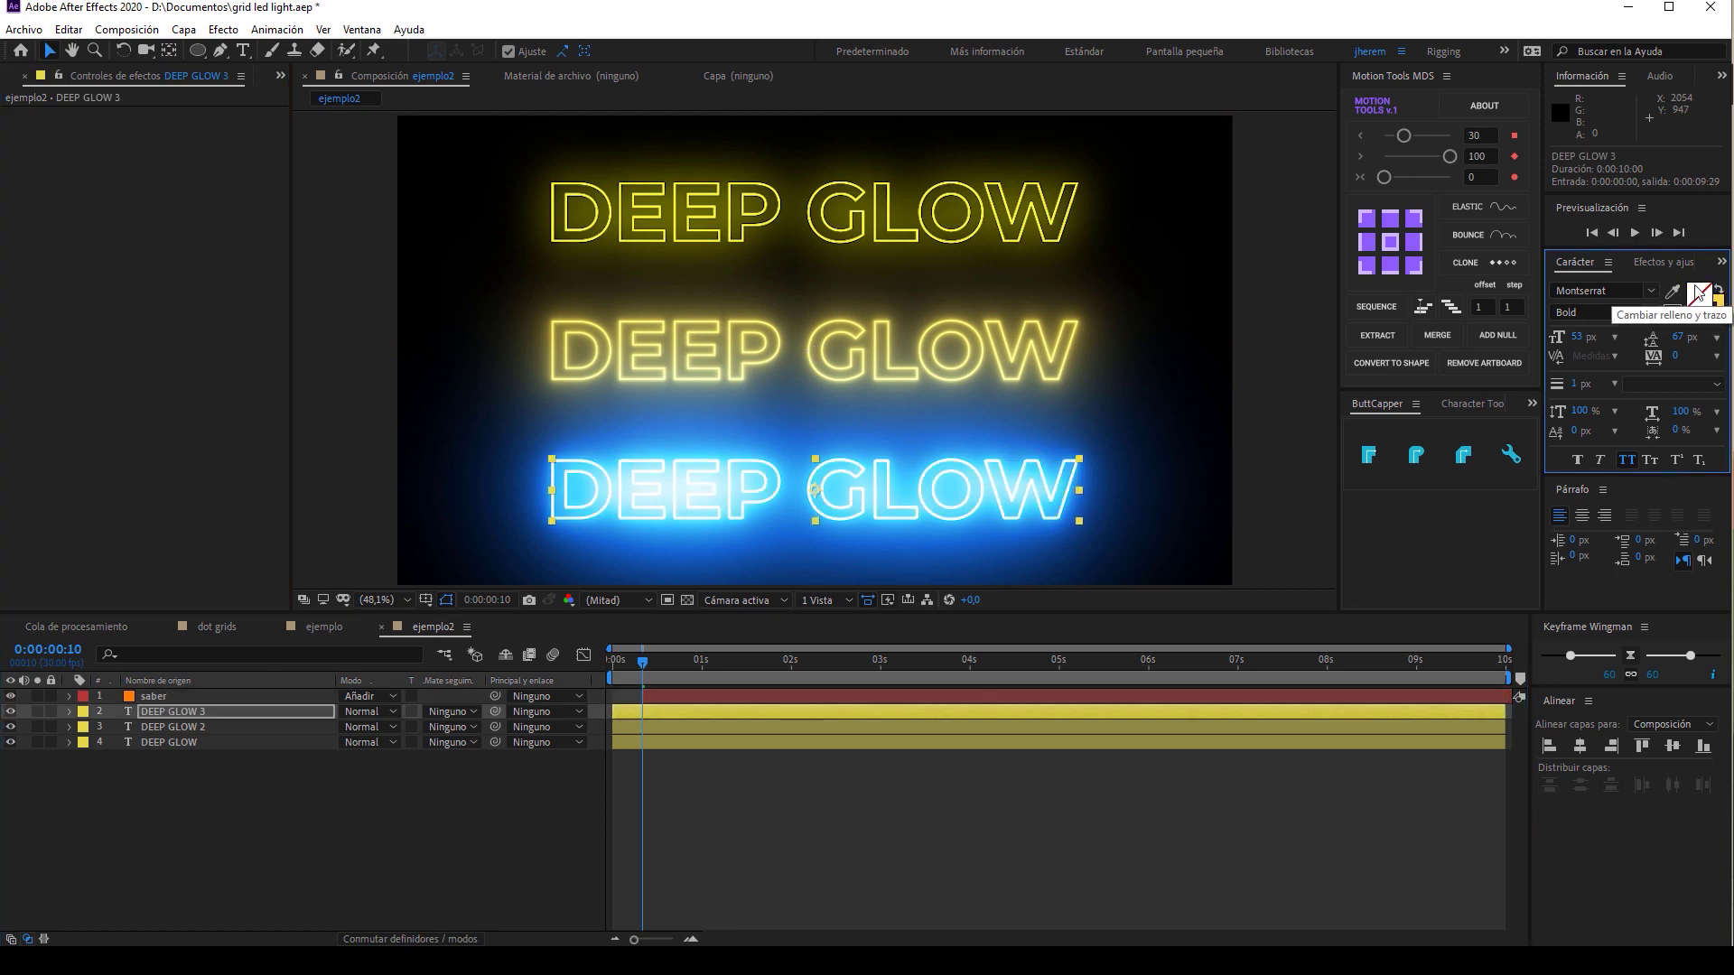
click(170, 697)
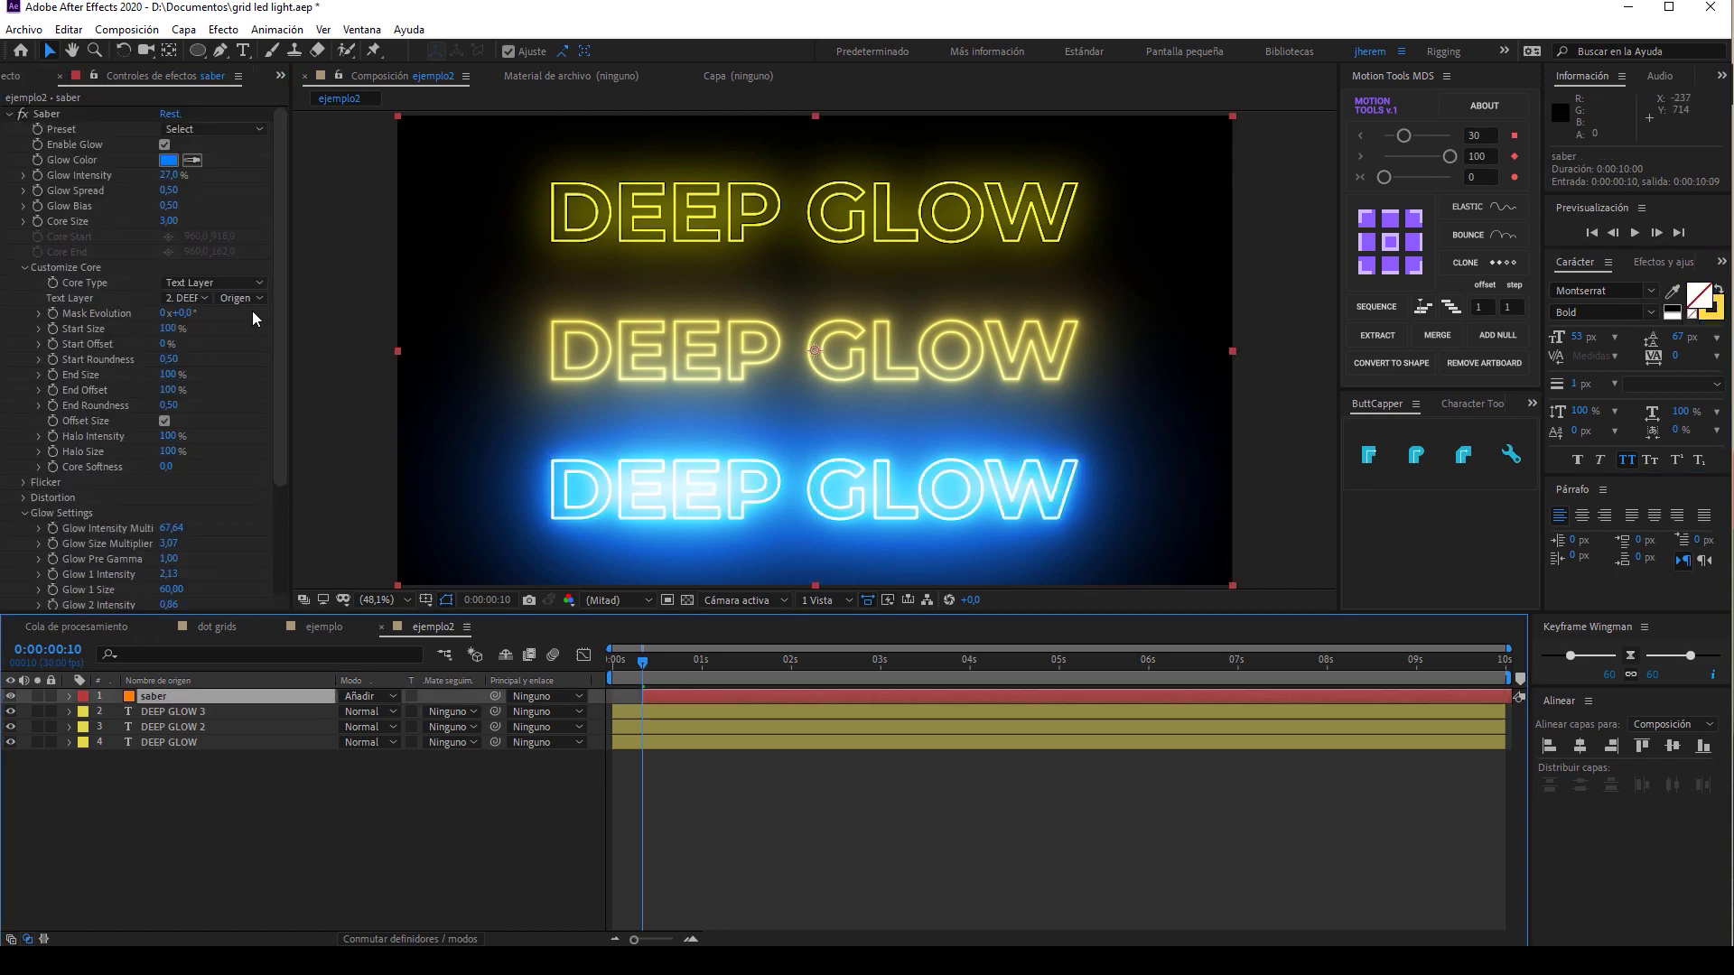
click(171, 176)
text(16)
key(Return)
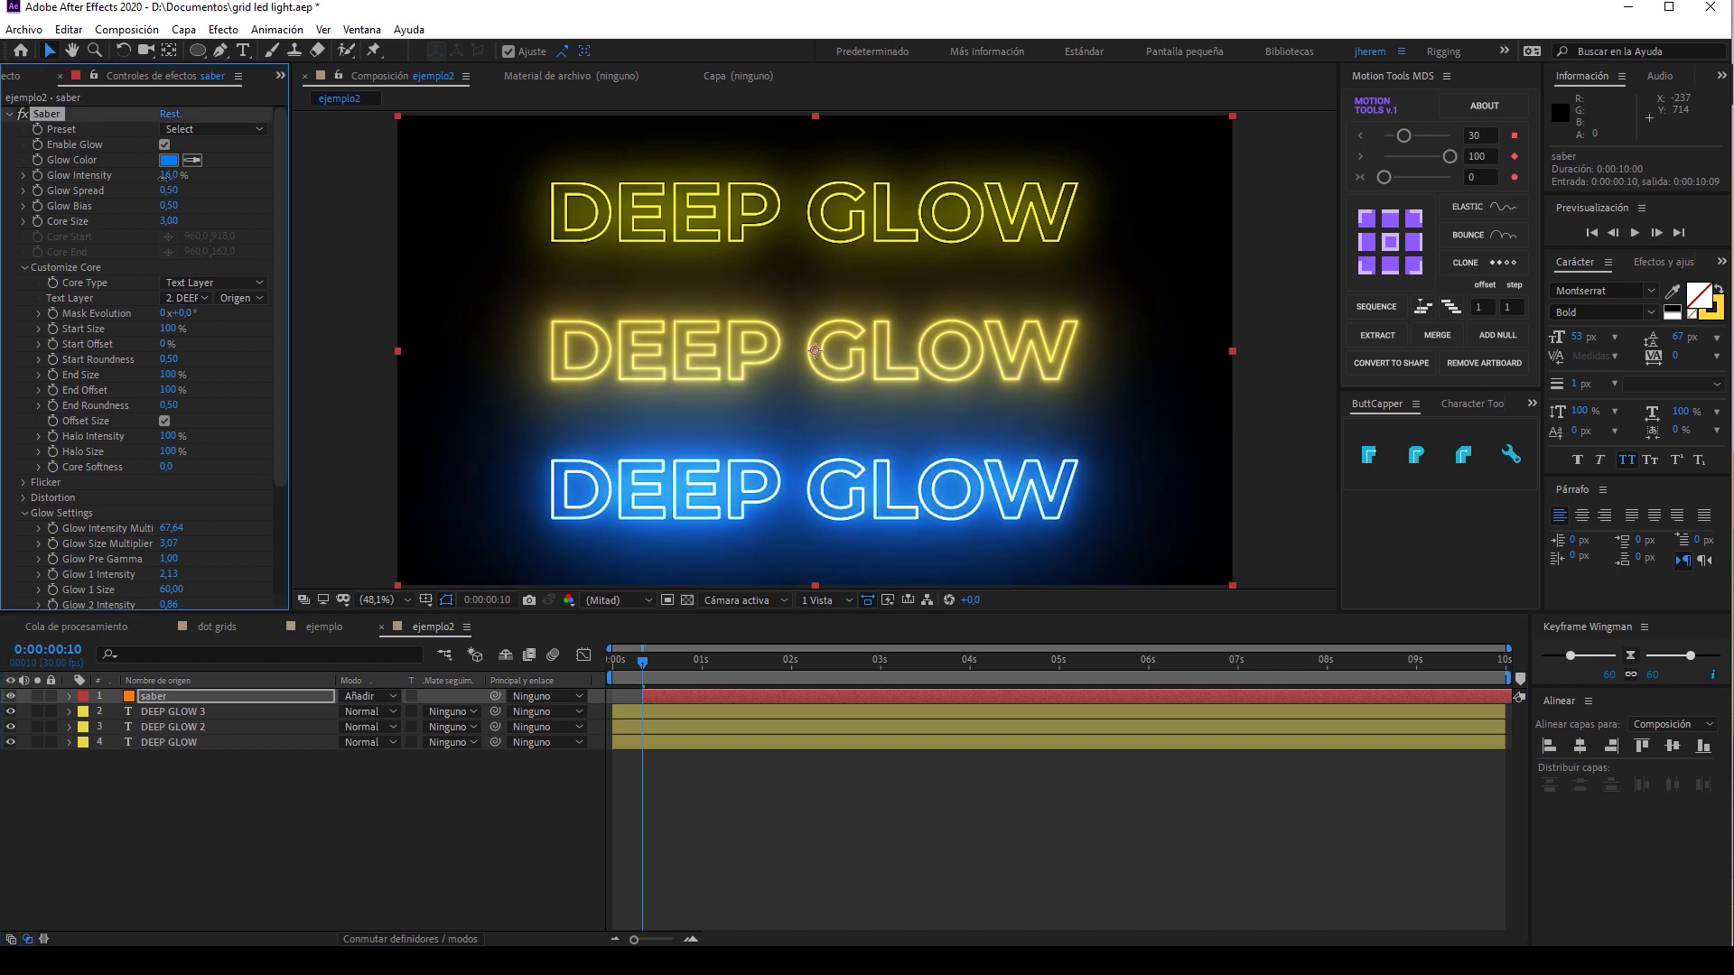
mouse_move(165, 177)
mouse_down()
mouse_move(119, 238)
mouse_move(143, 236)
mouse_up()
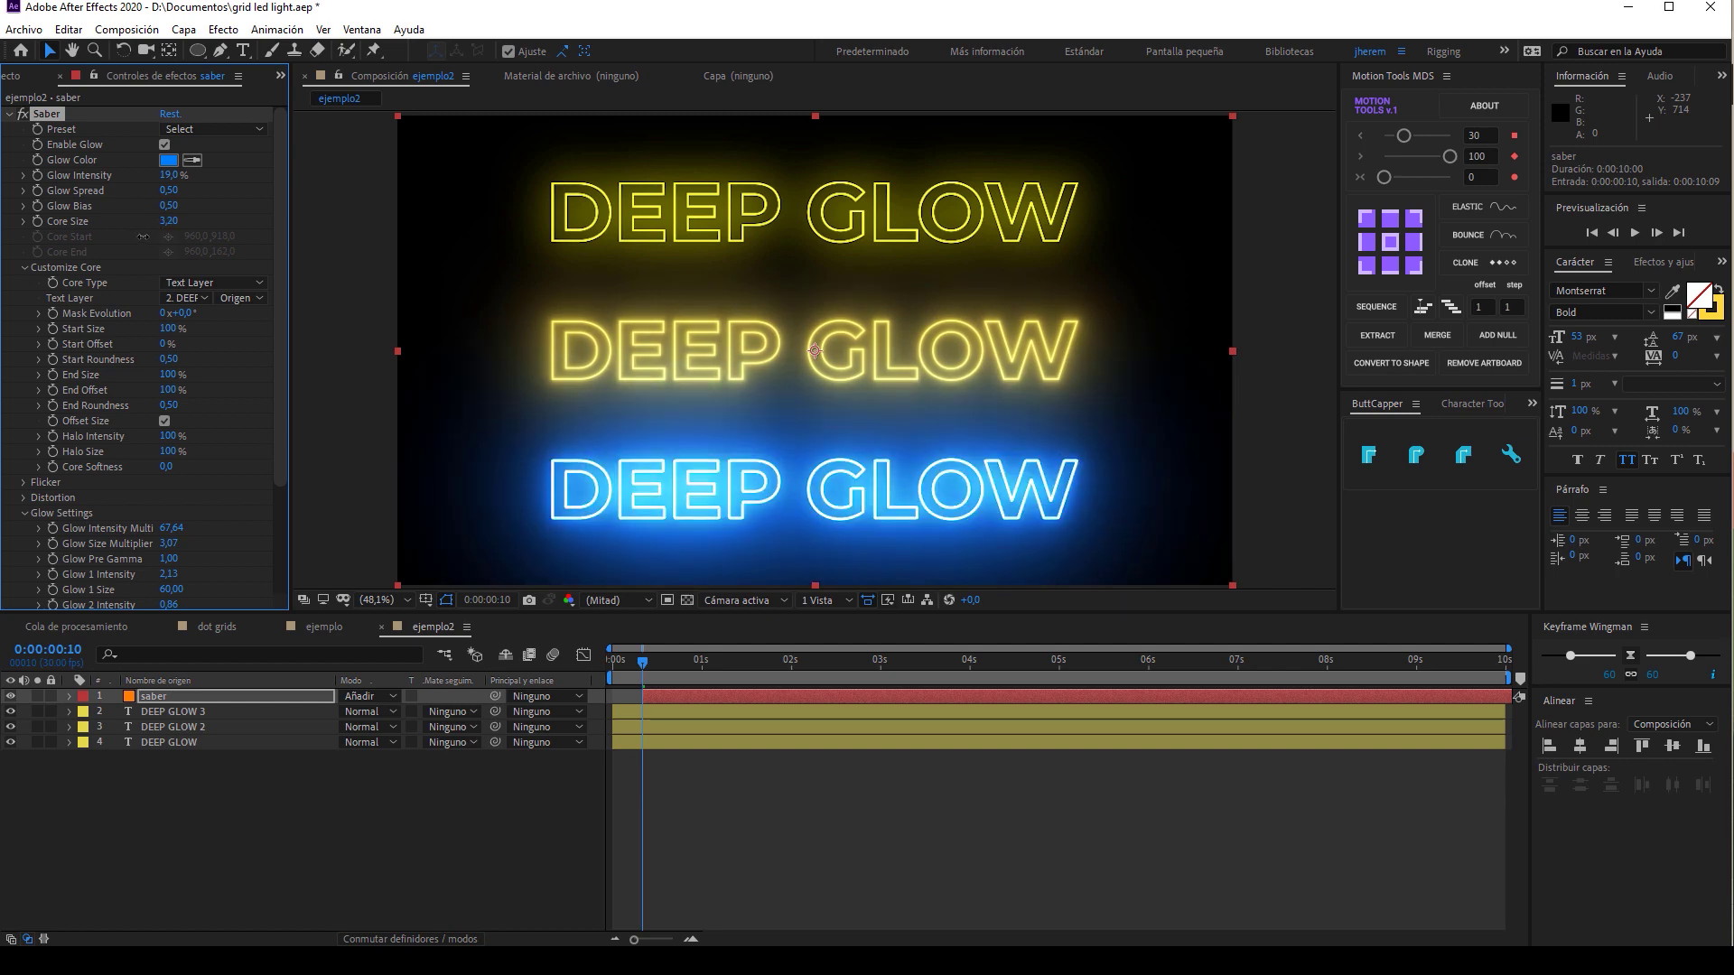
drag(169, 206, 157, 206)
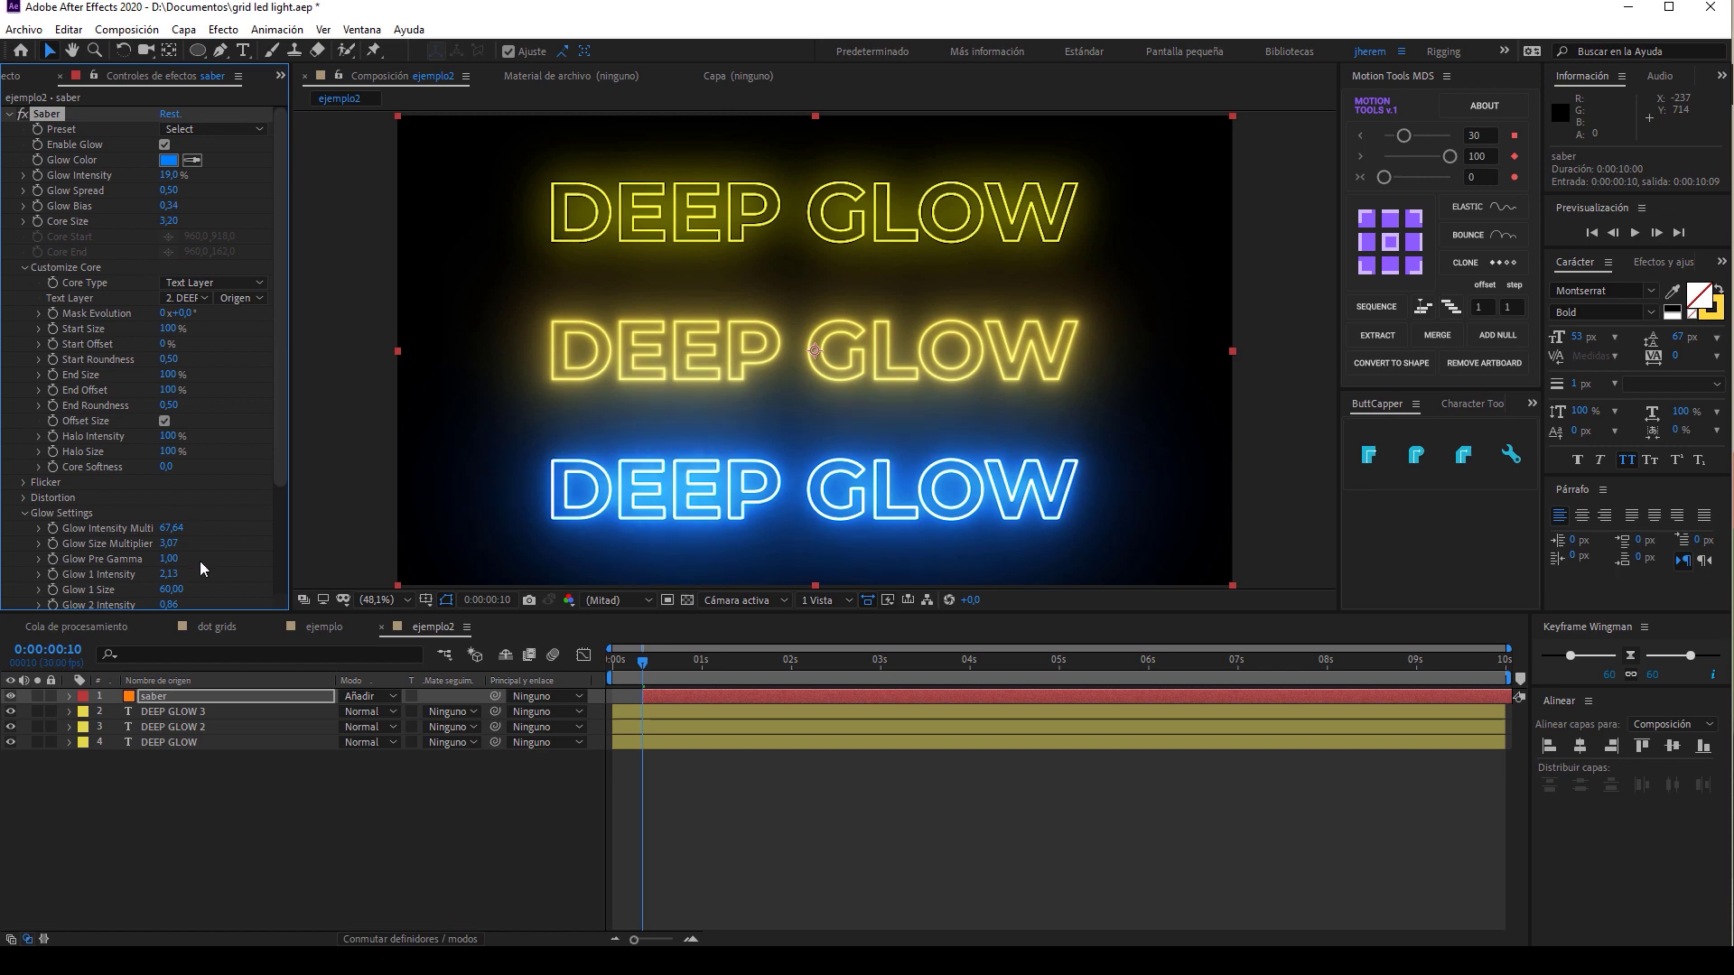
Change the Saber glow colour from blue to yellow FFE400.
click(168, 160)
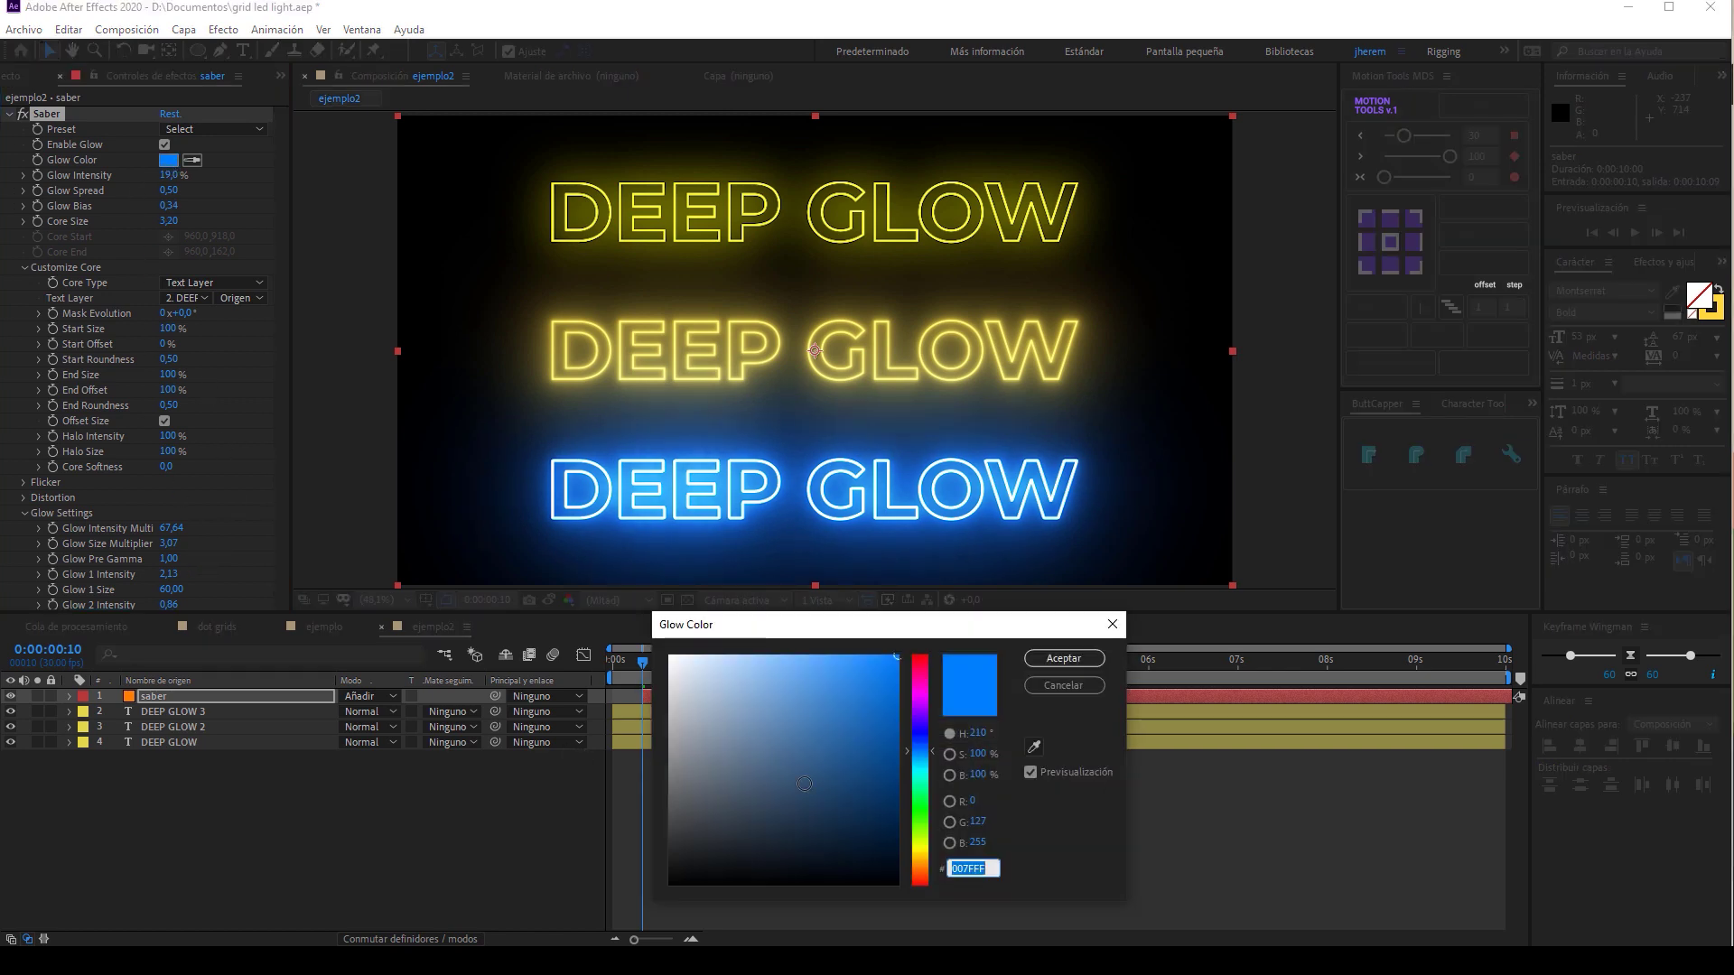
click(919, 847)
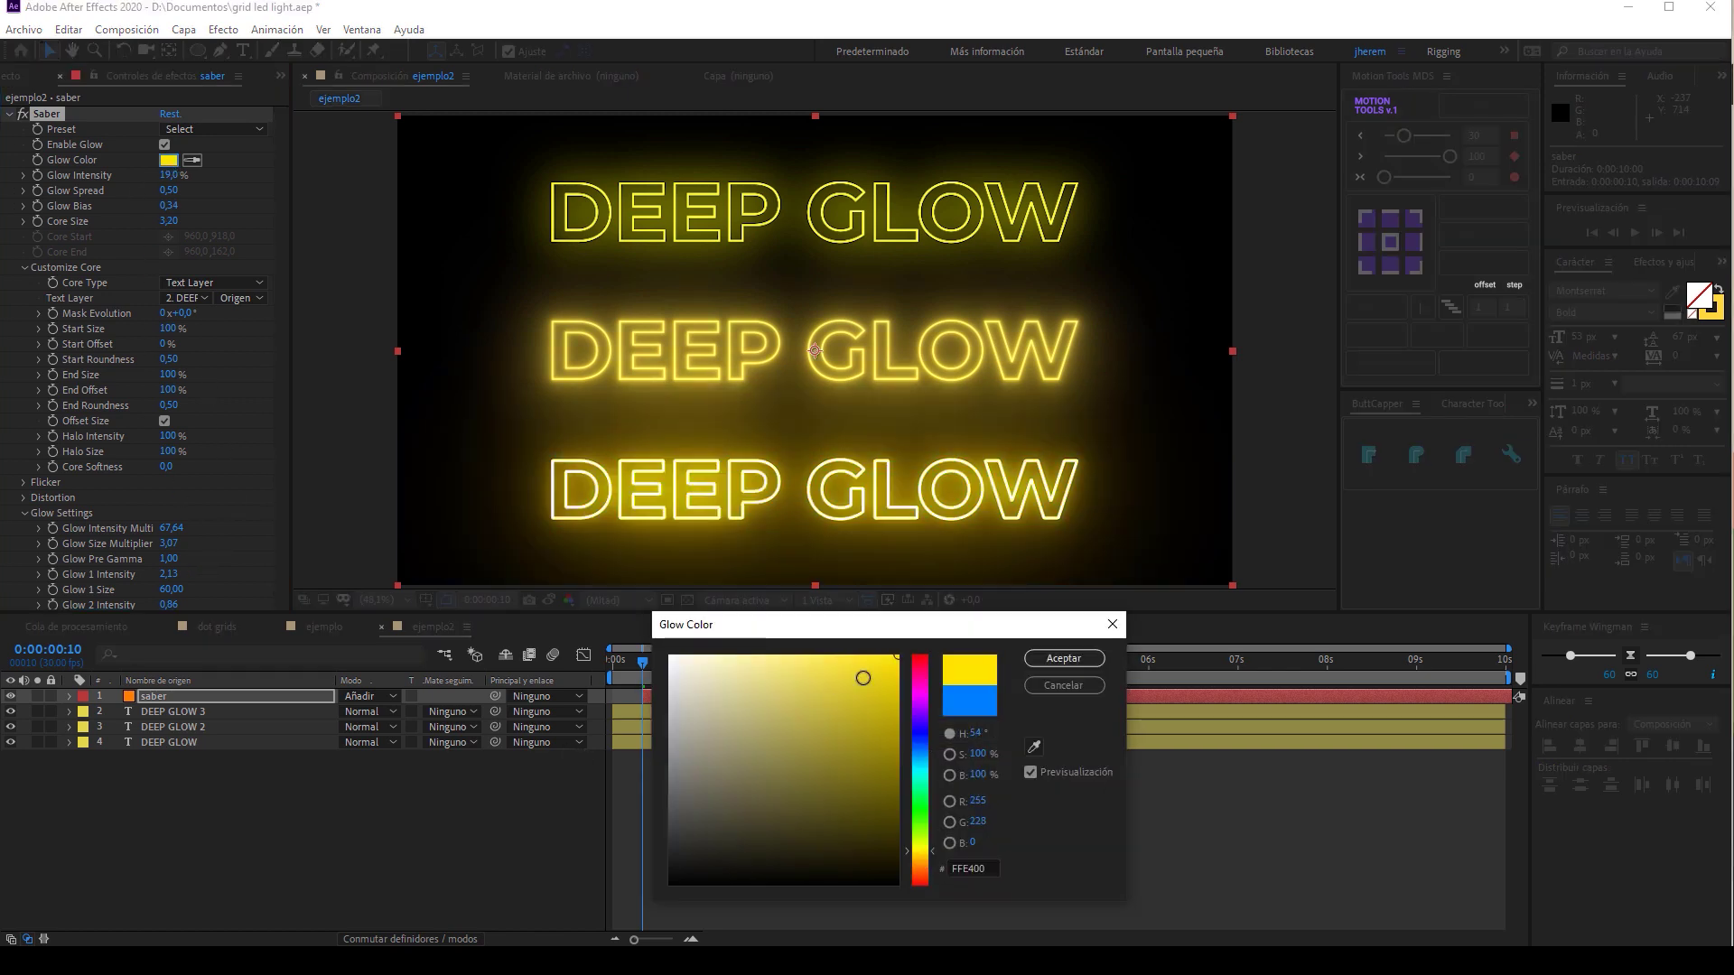
click(1064, 658)
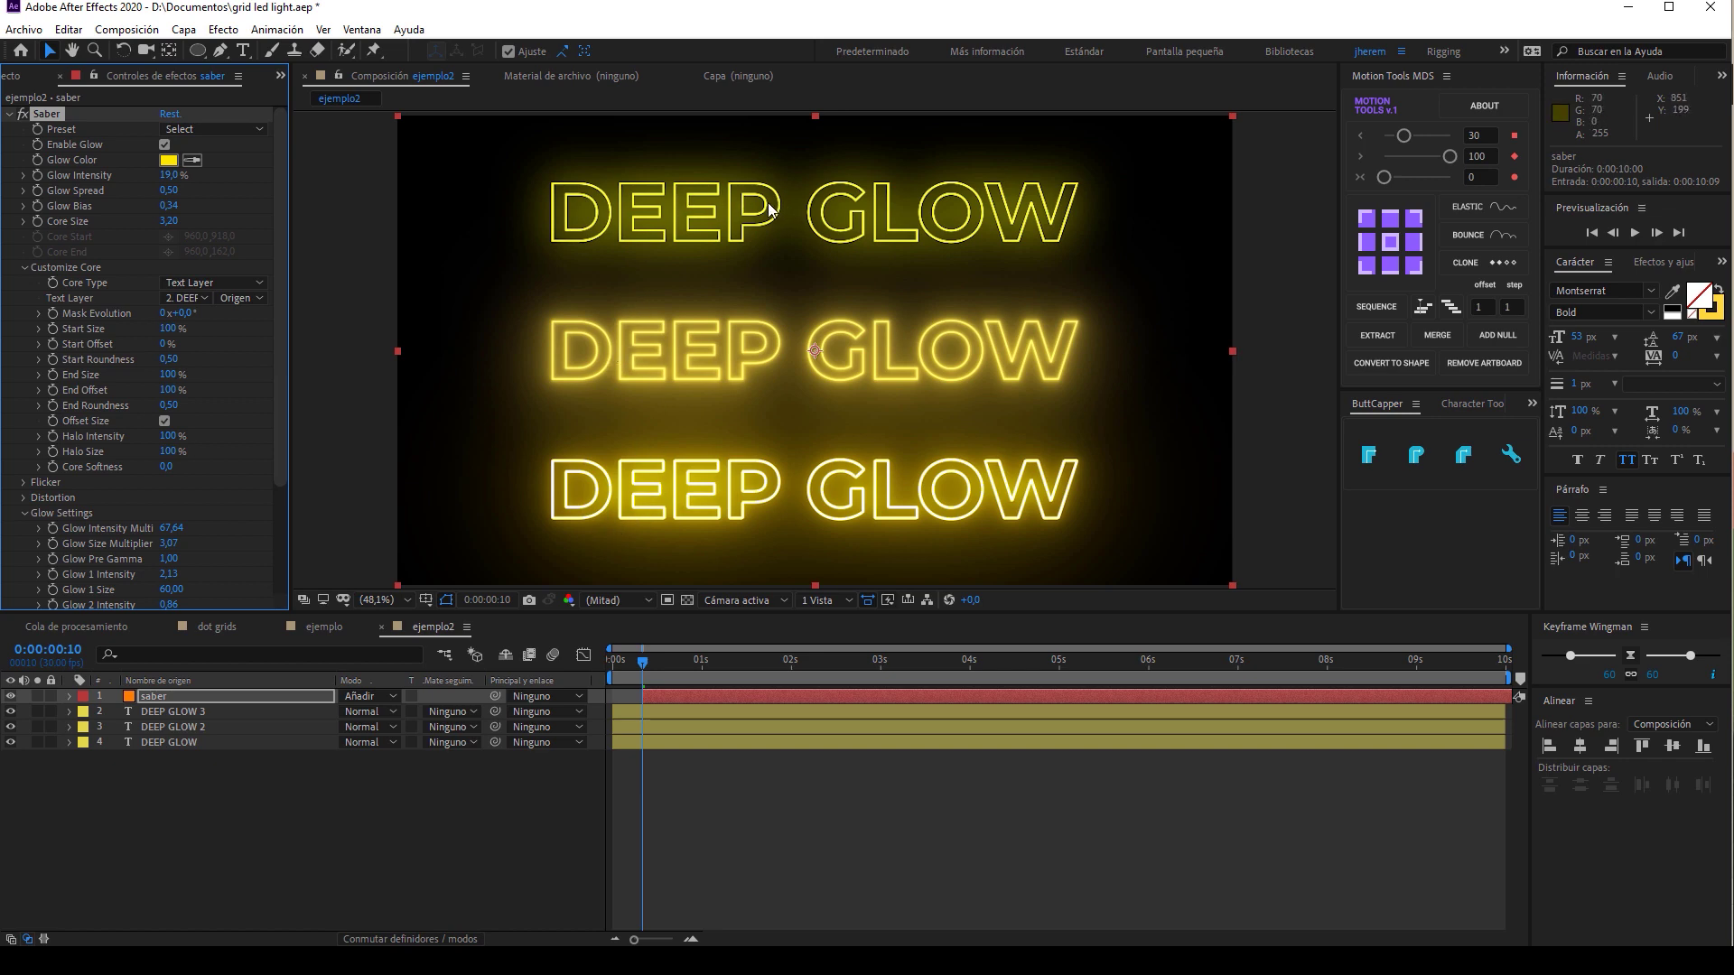
click(182, 742)
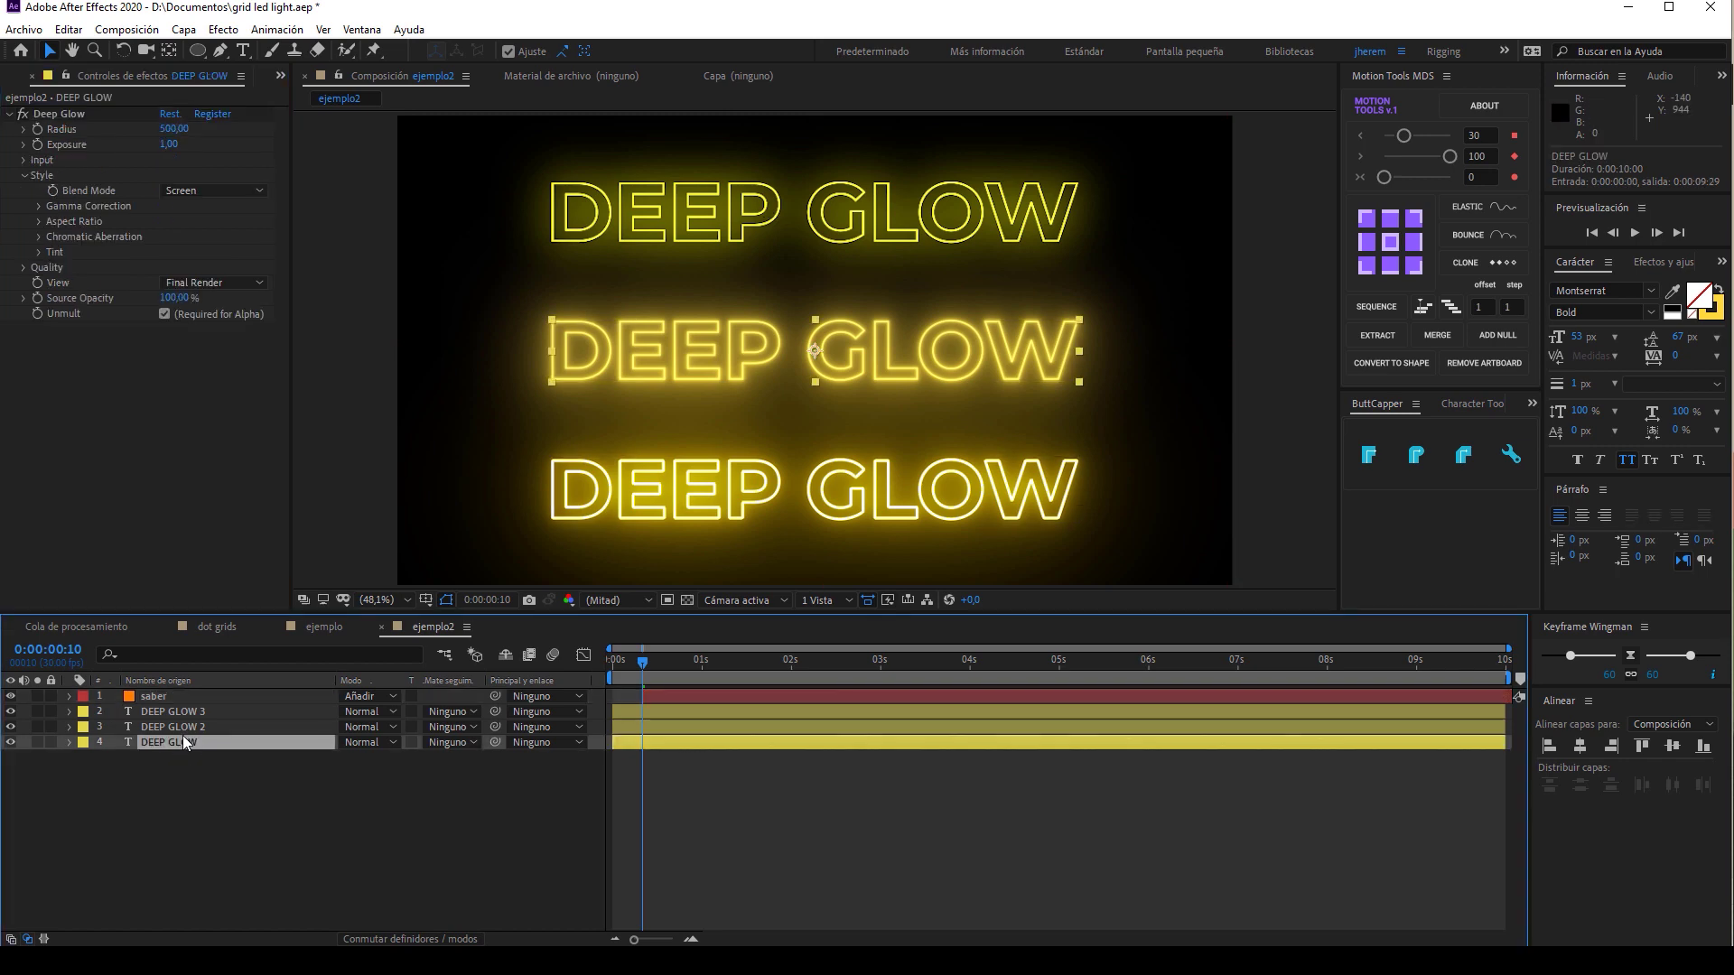
Retype the top text so it reads GLOW.
double_click(190, 730)
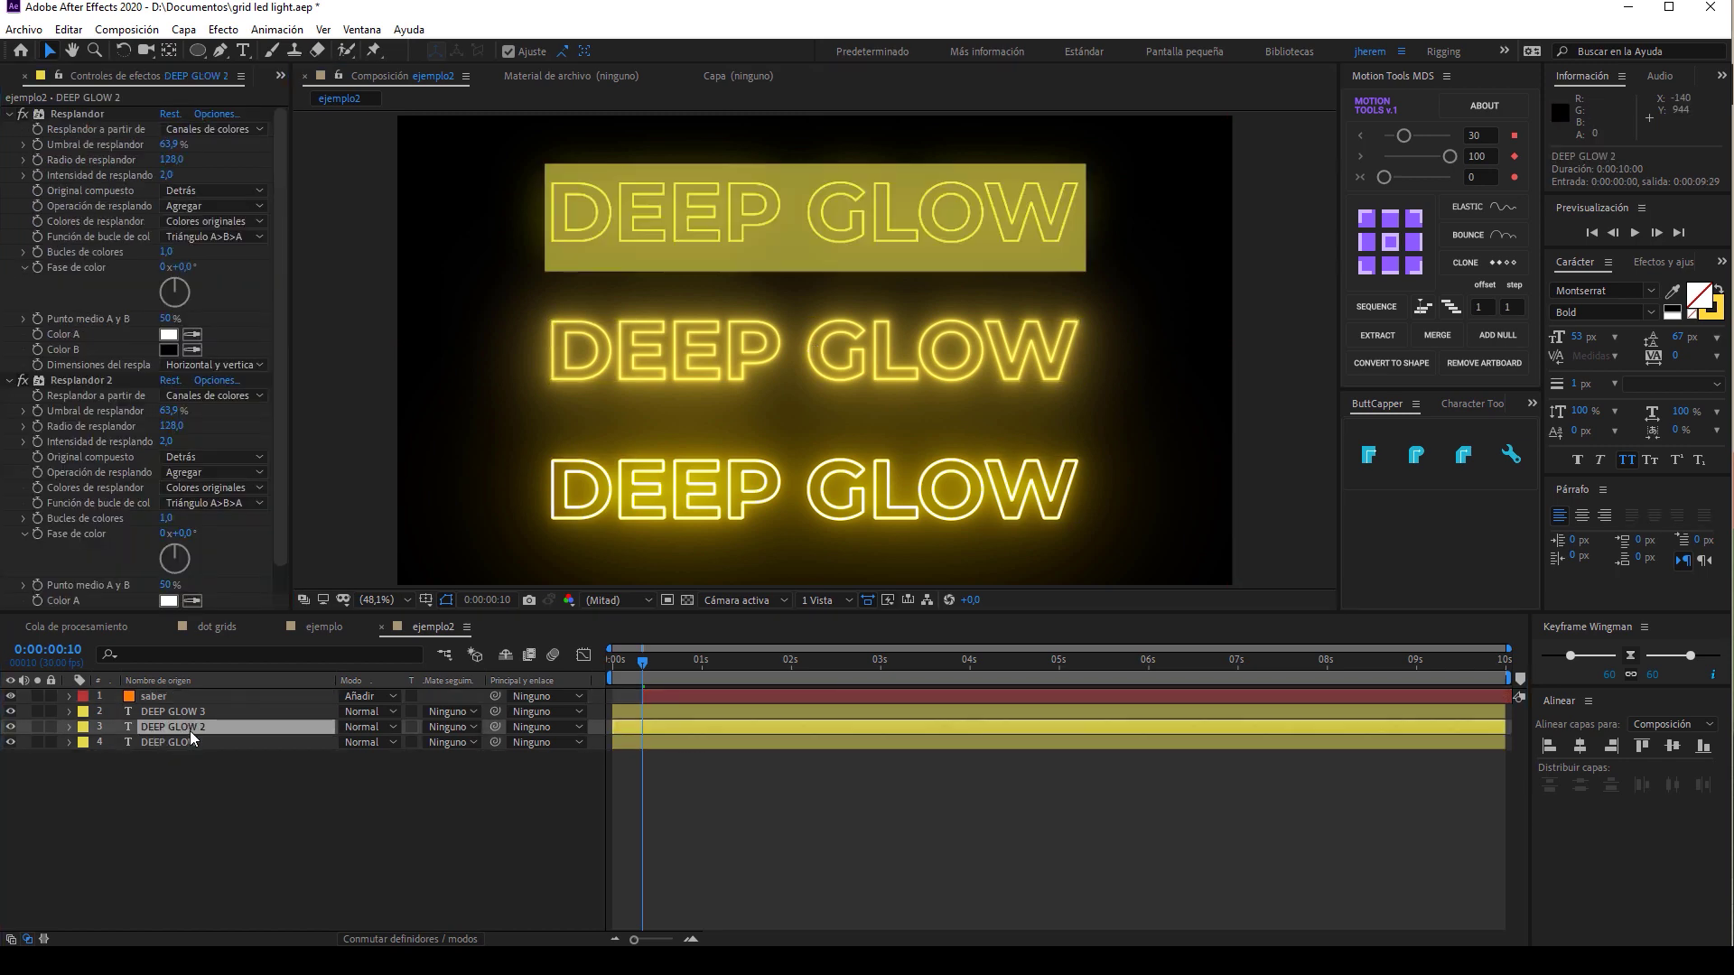
key(End)
key(w)
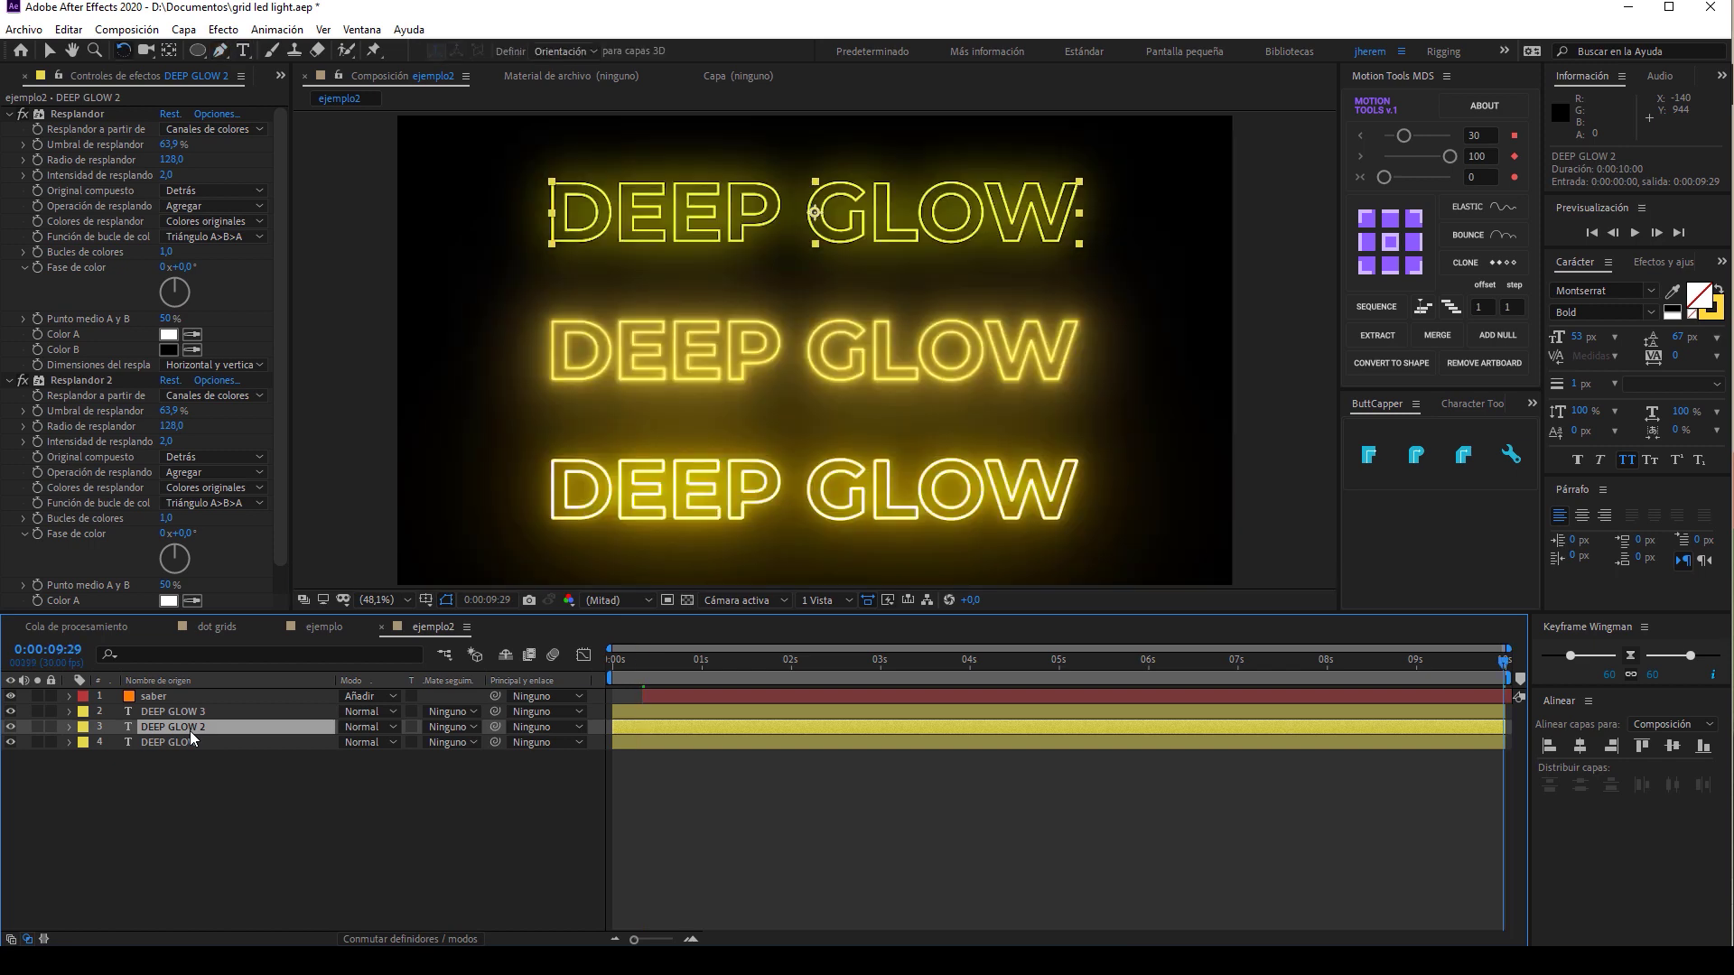
double_click(190, 730)
text(GLOW)
key(Escape)
Retype the bottom text as SABER, then collapse GLOW's first glow settings.
double_click(186, 711)
text(S)
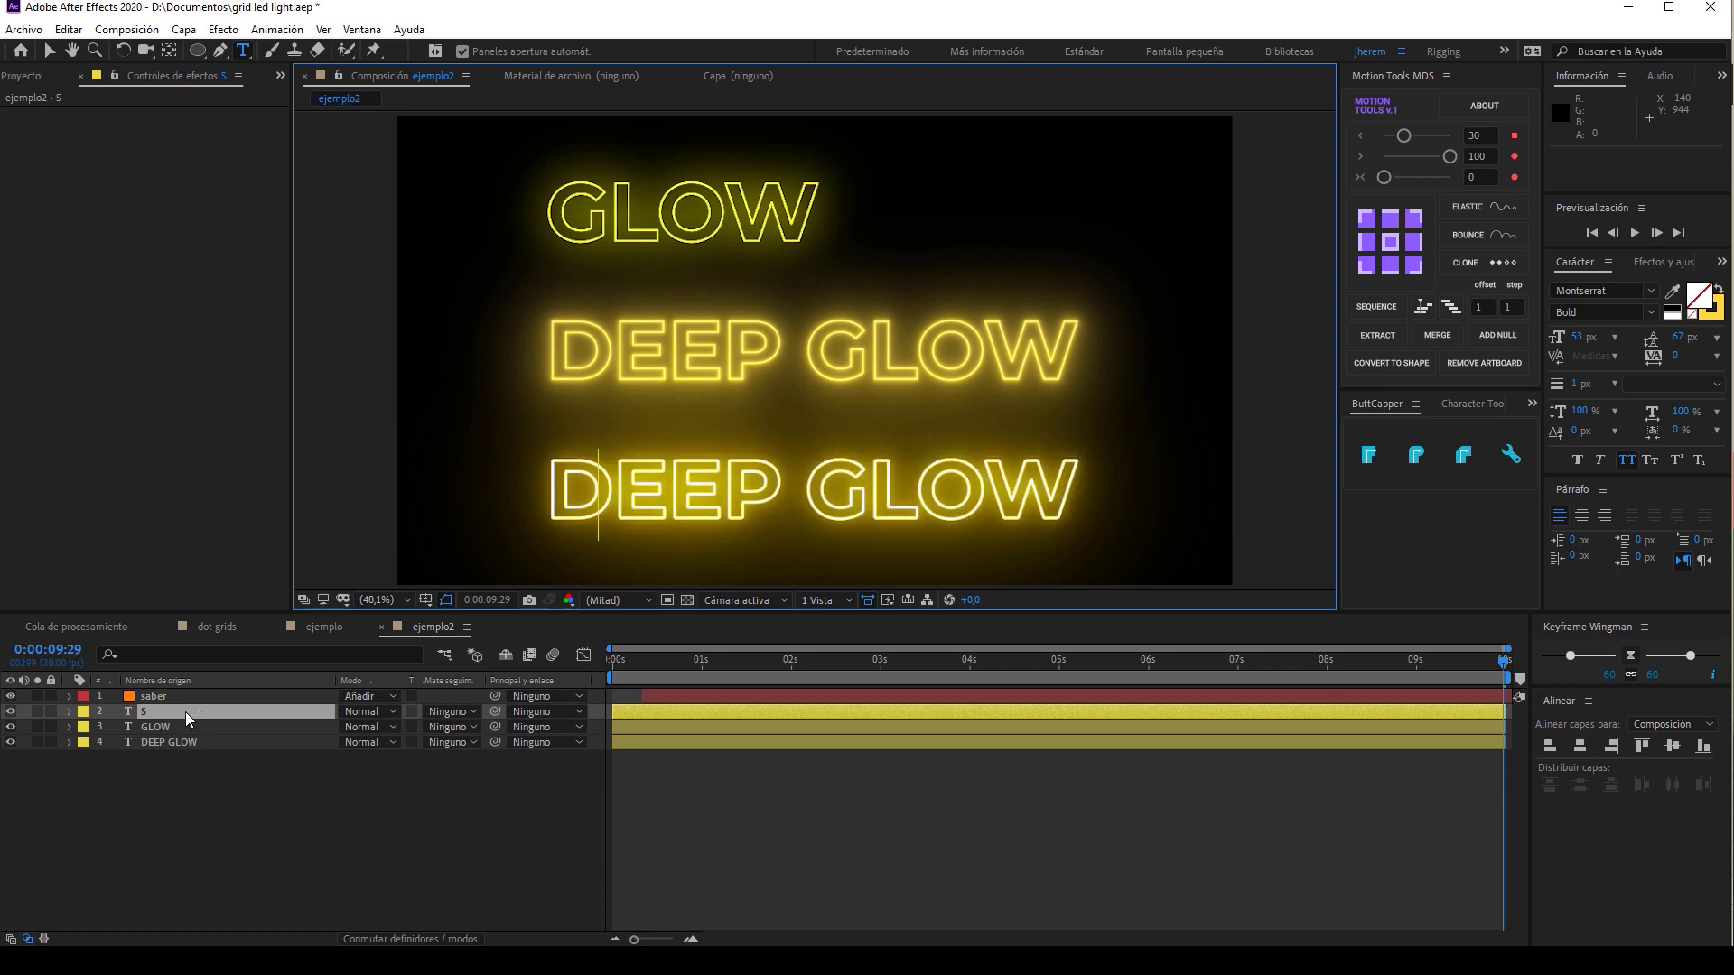
text(ABER)
key(Escape)
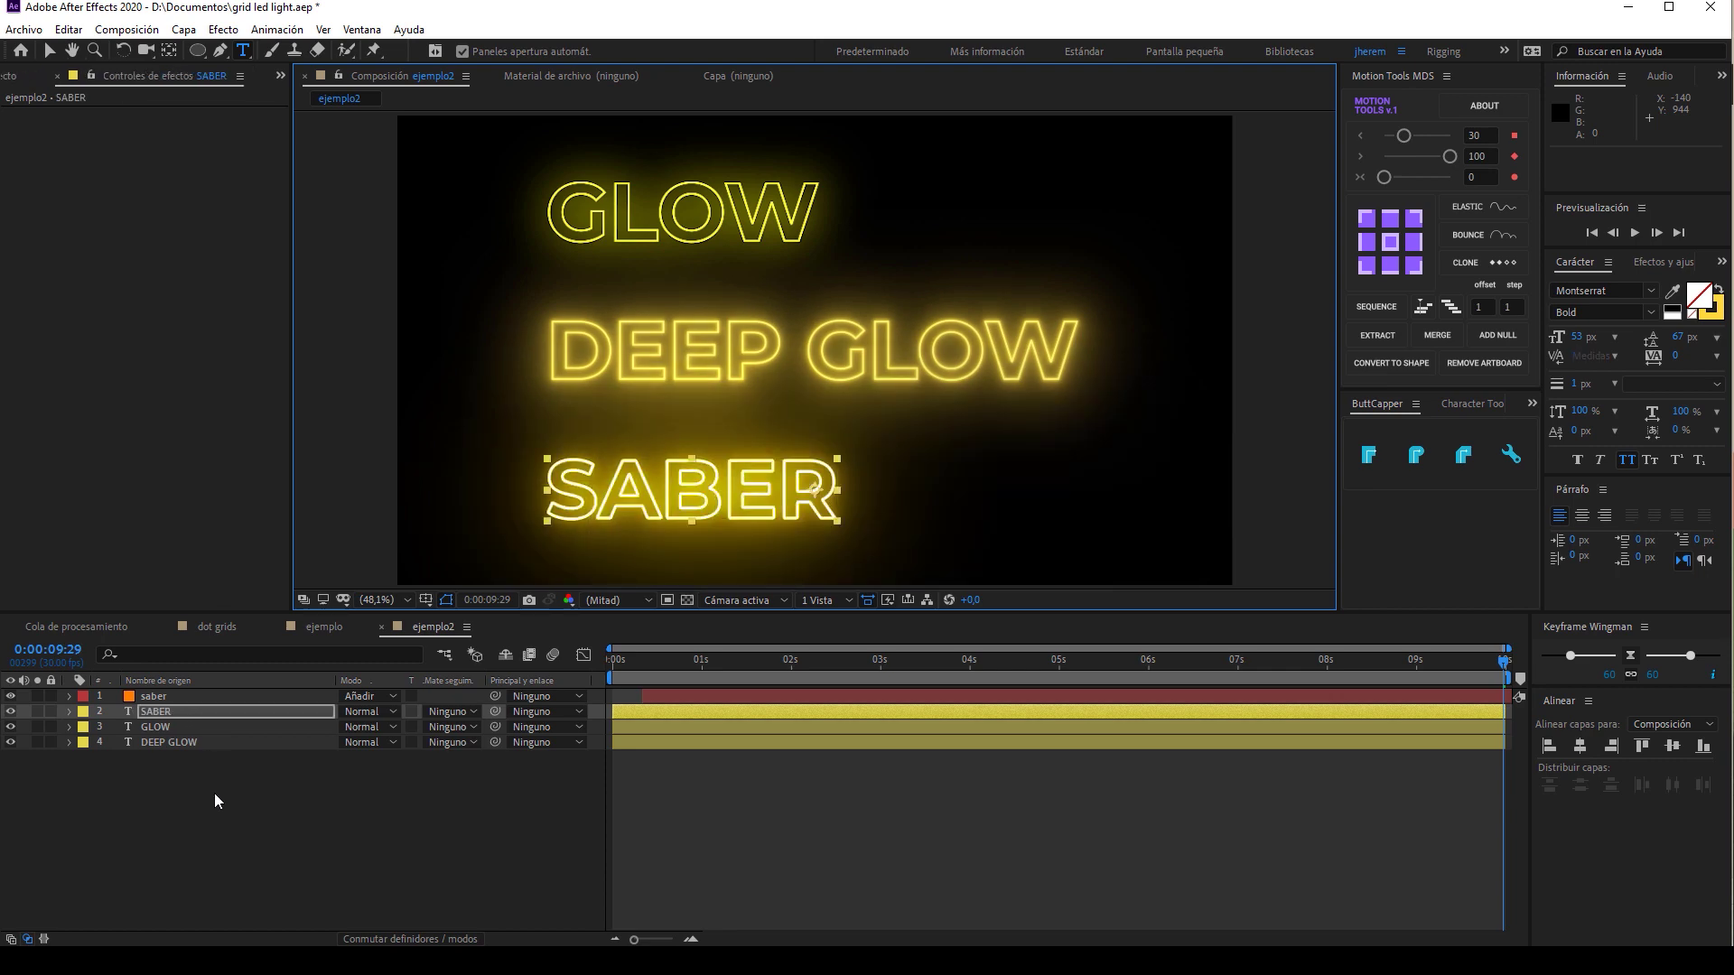
click(726, 221)
click(43, 51)
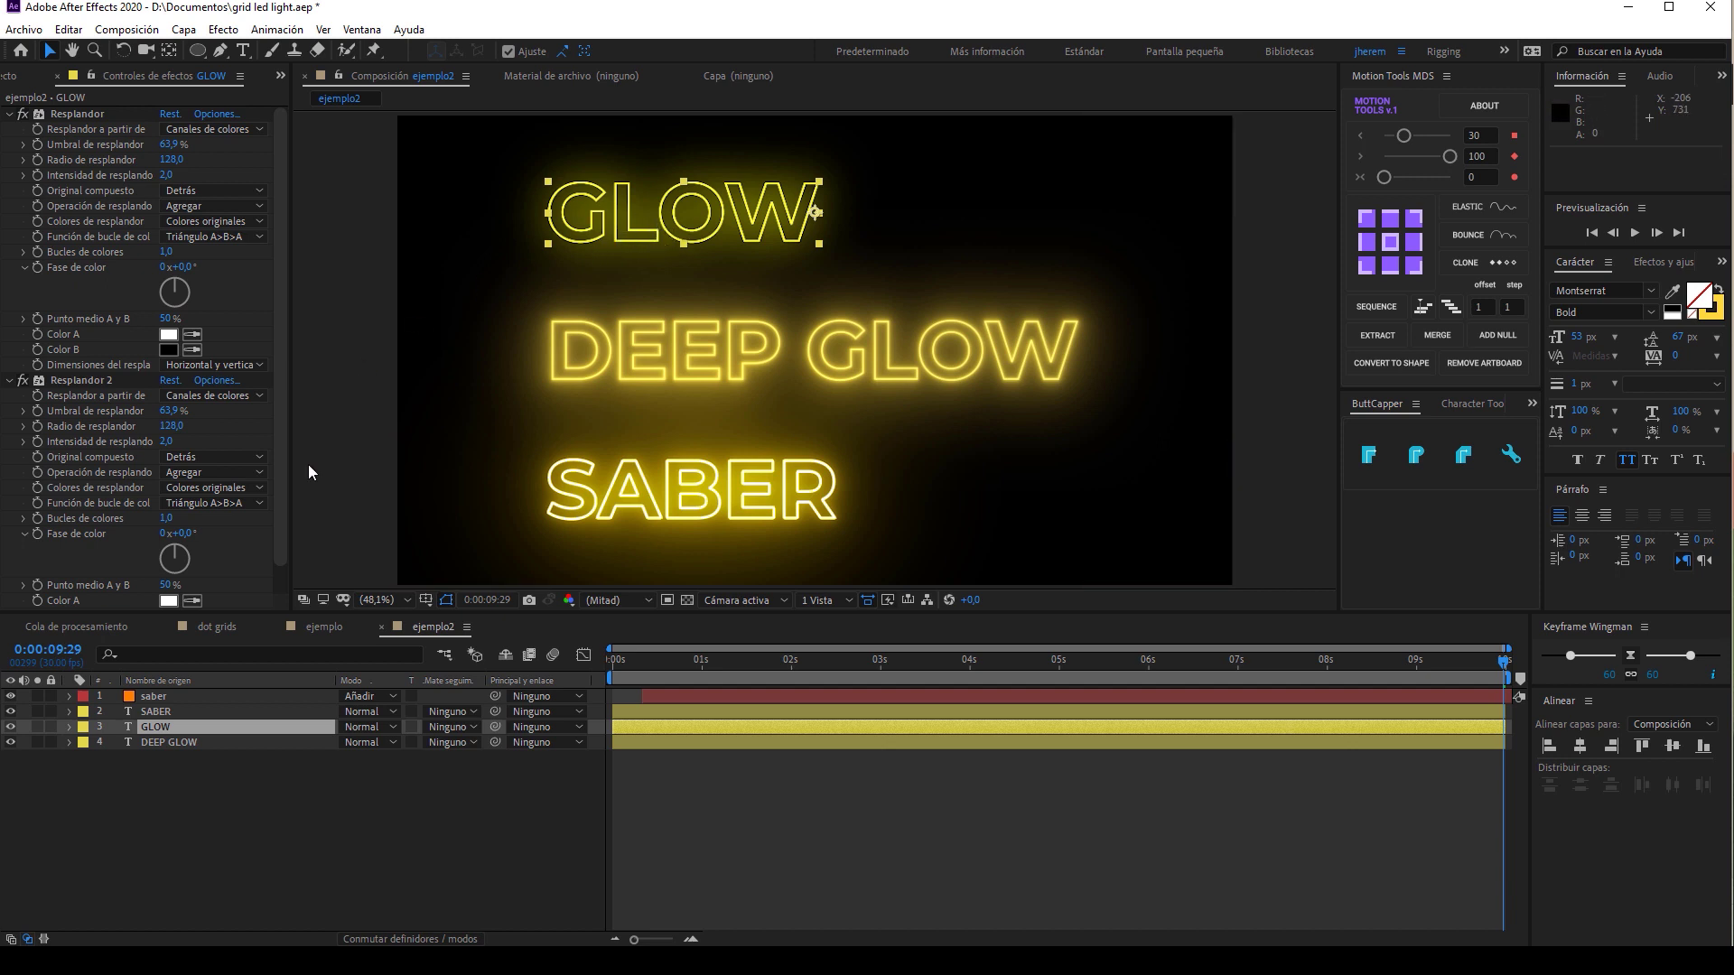
click(9, 114)
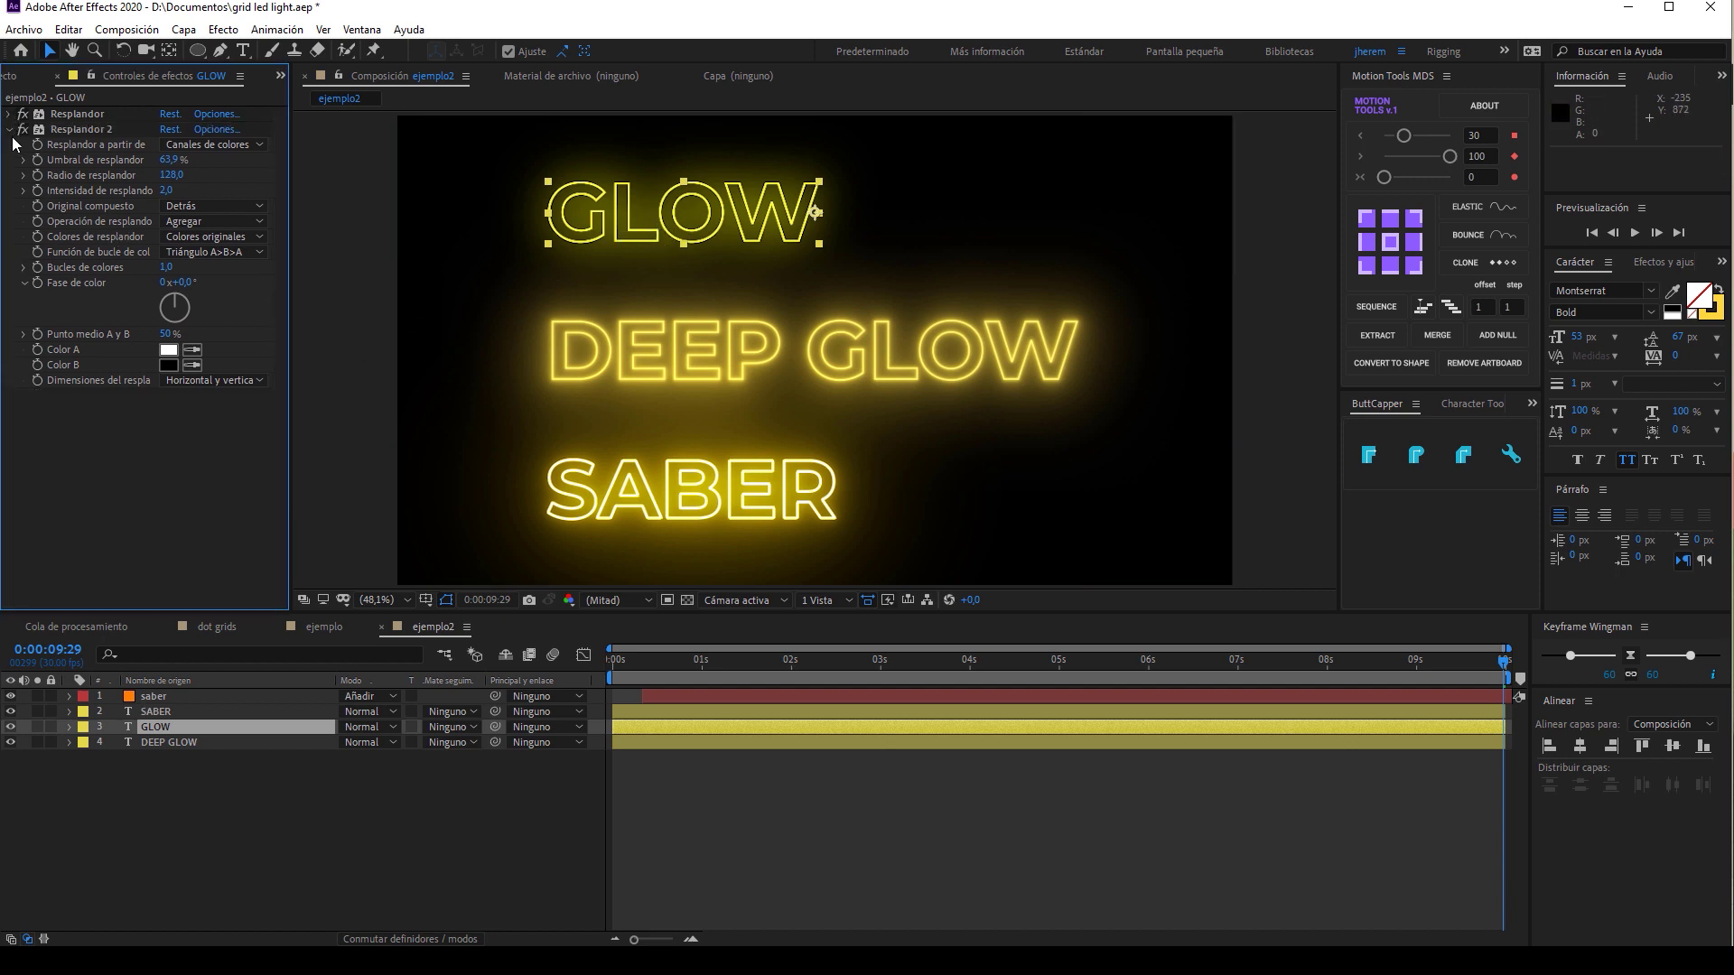
Apply Desenfoque de cuadro rápido to GLOW and raise its Blur Radius to 25.
click(8, 130)
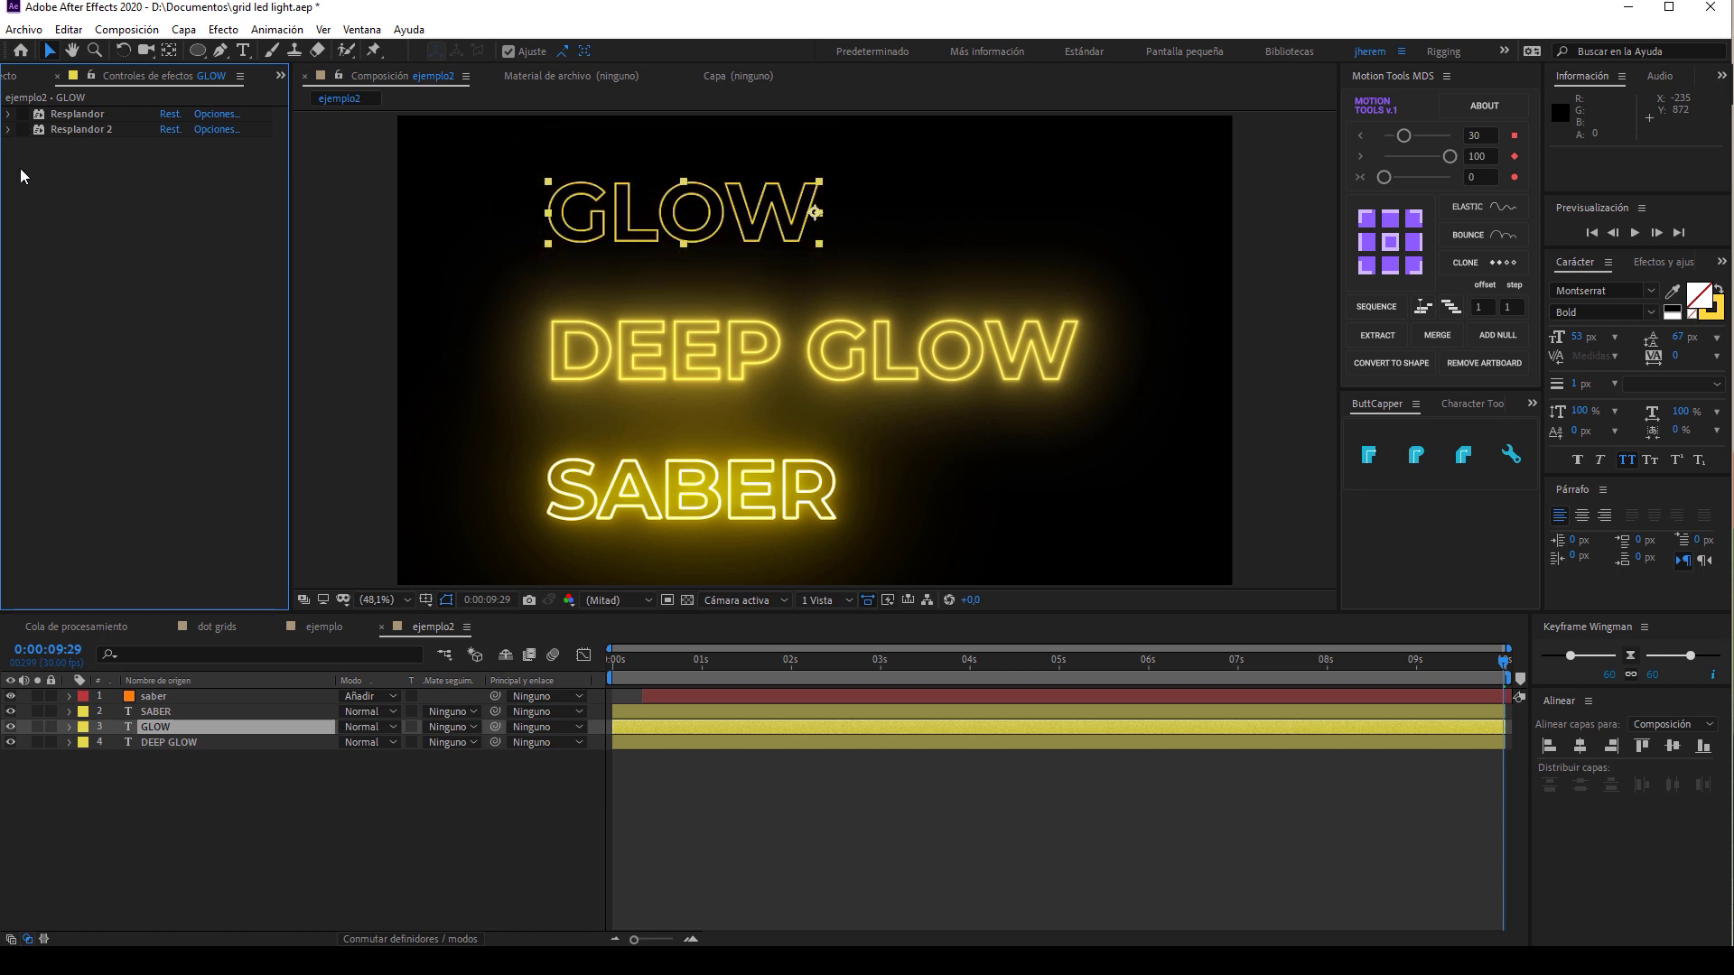
key(ctrl+space)
text(desen)
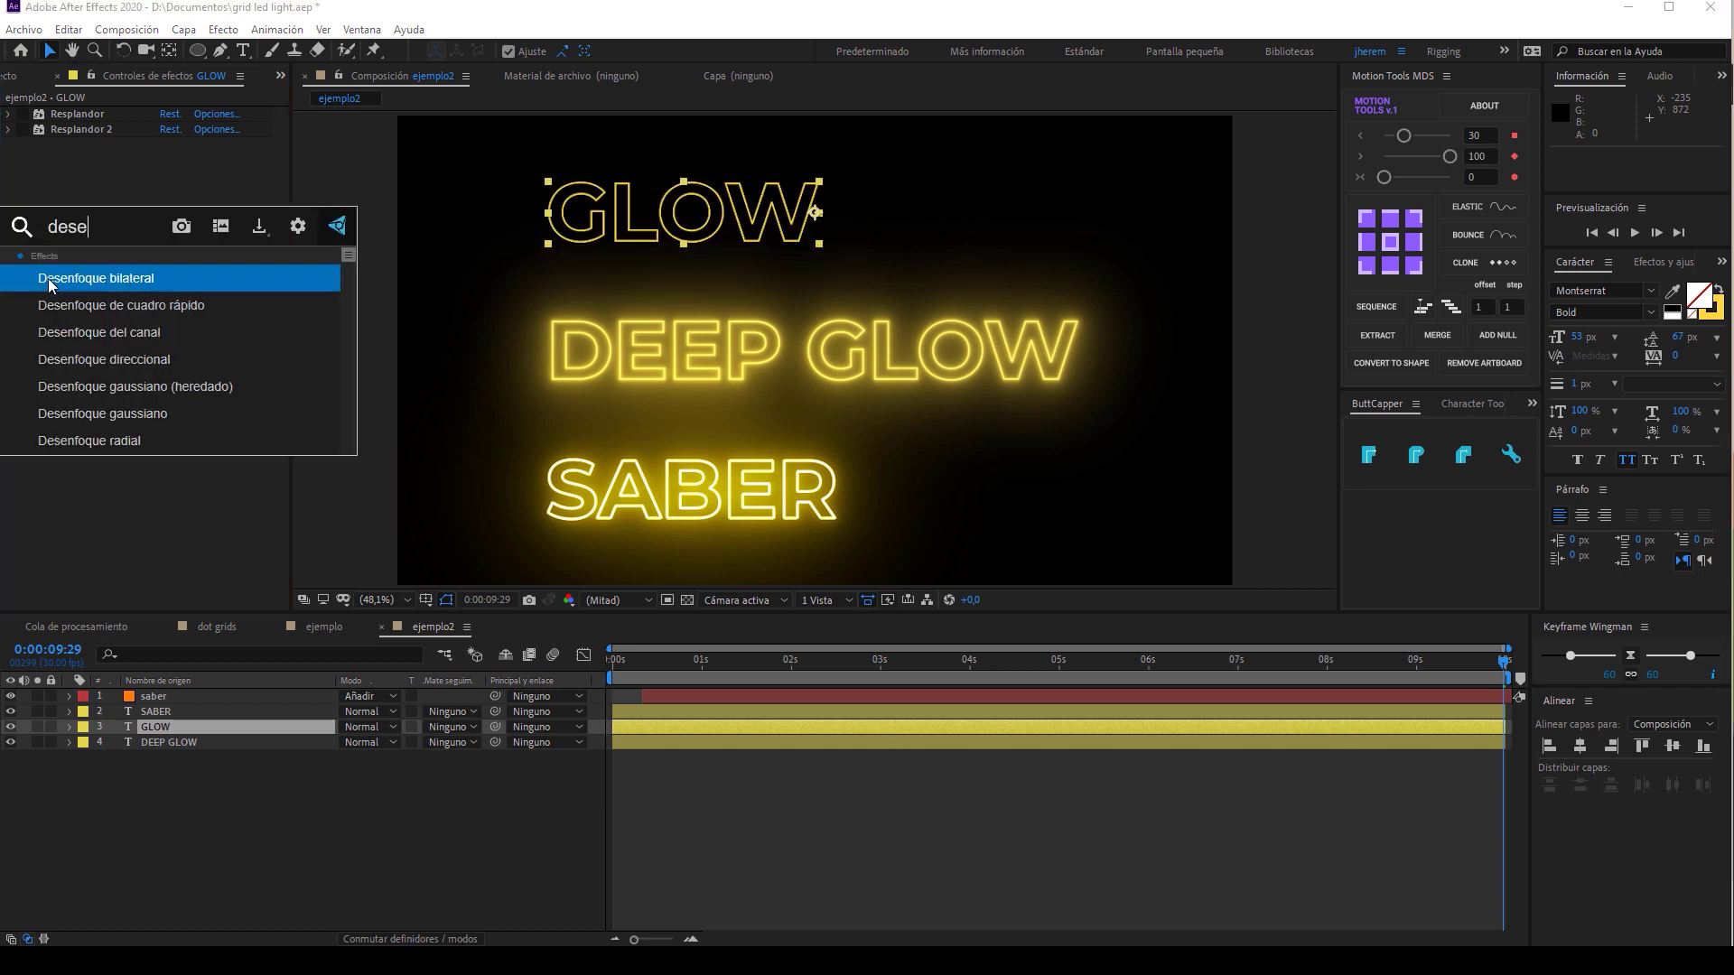
key(Down)
key(Return)
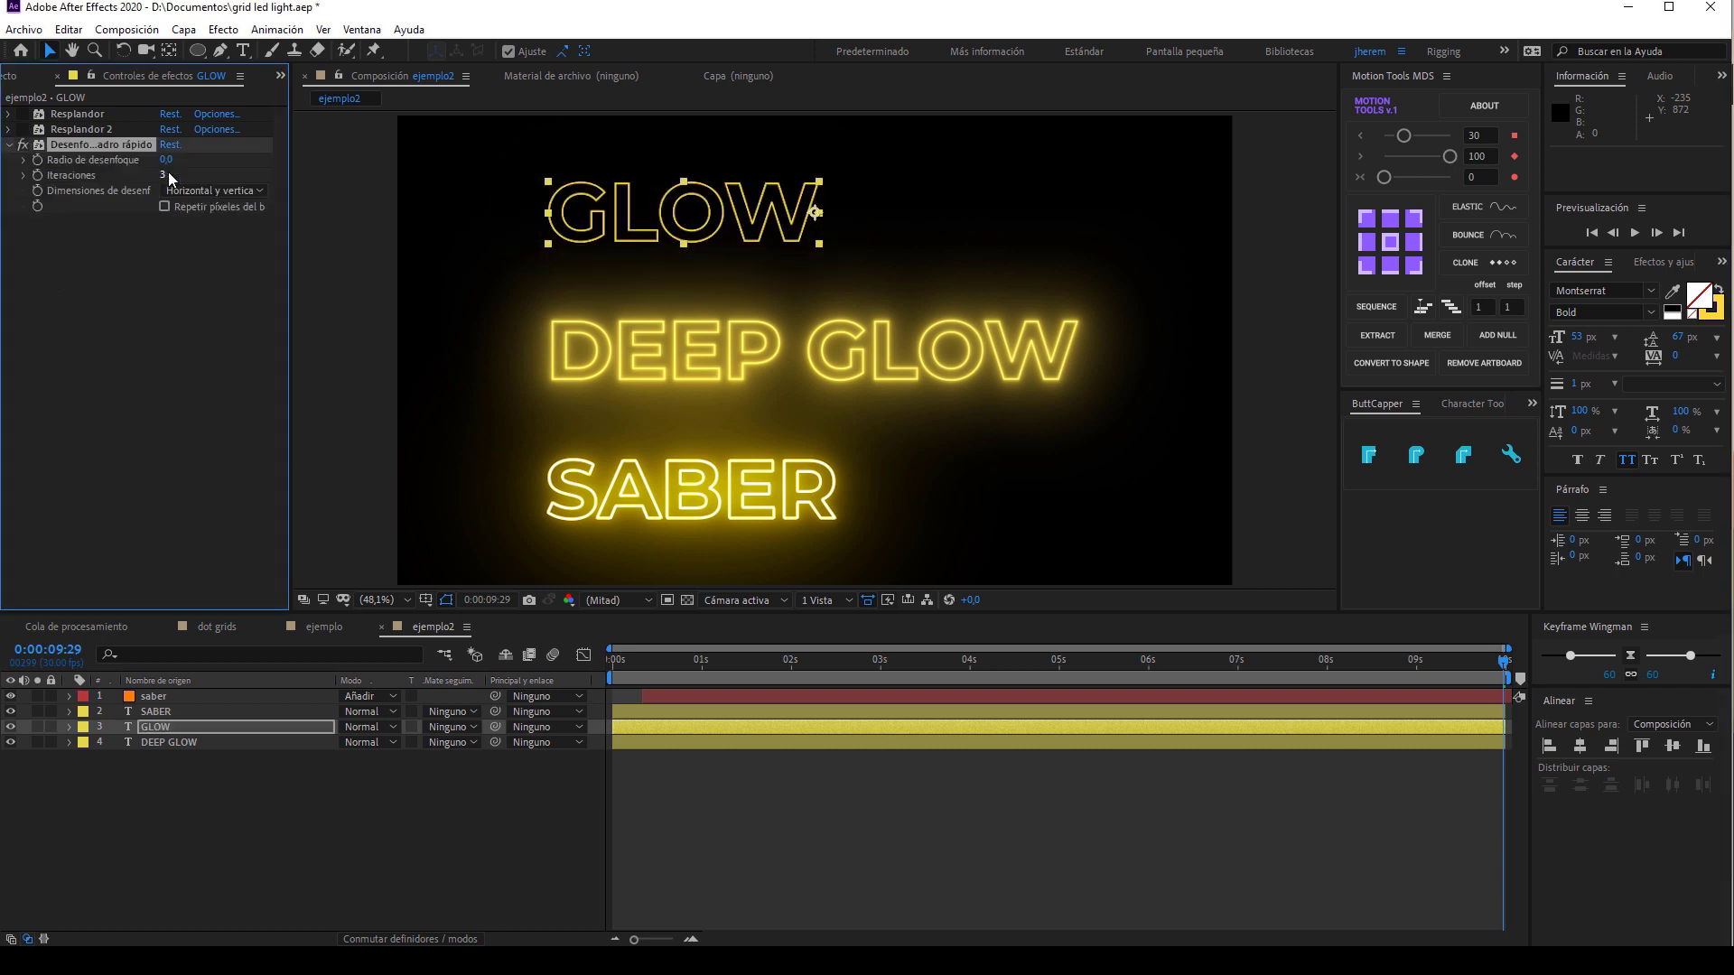
drag(166, 160, 221, 164)
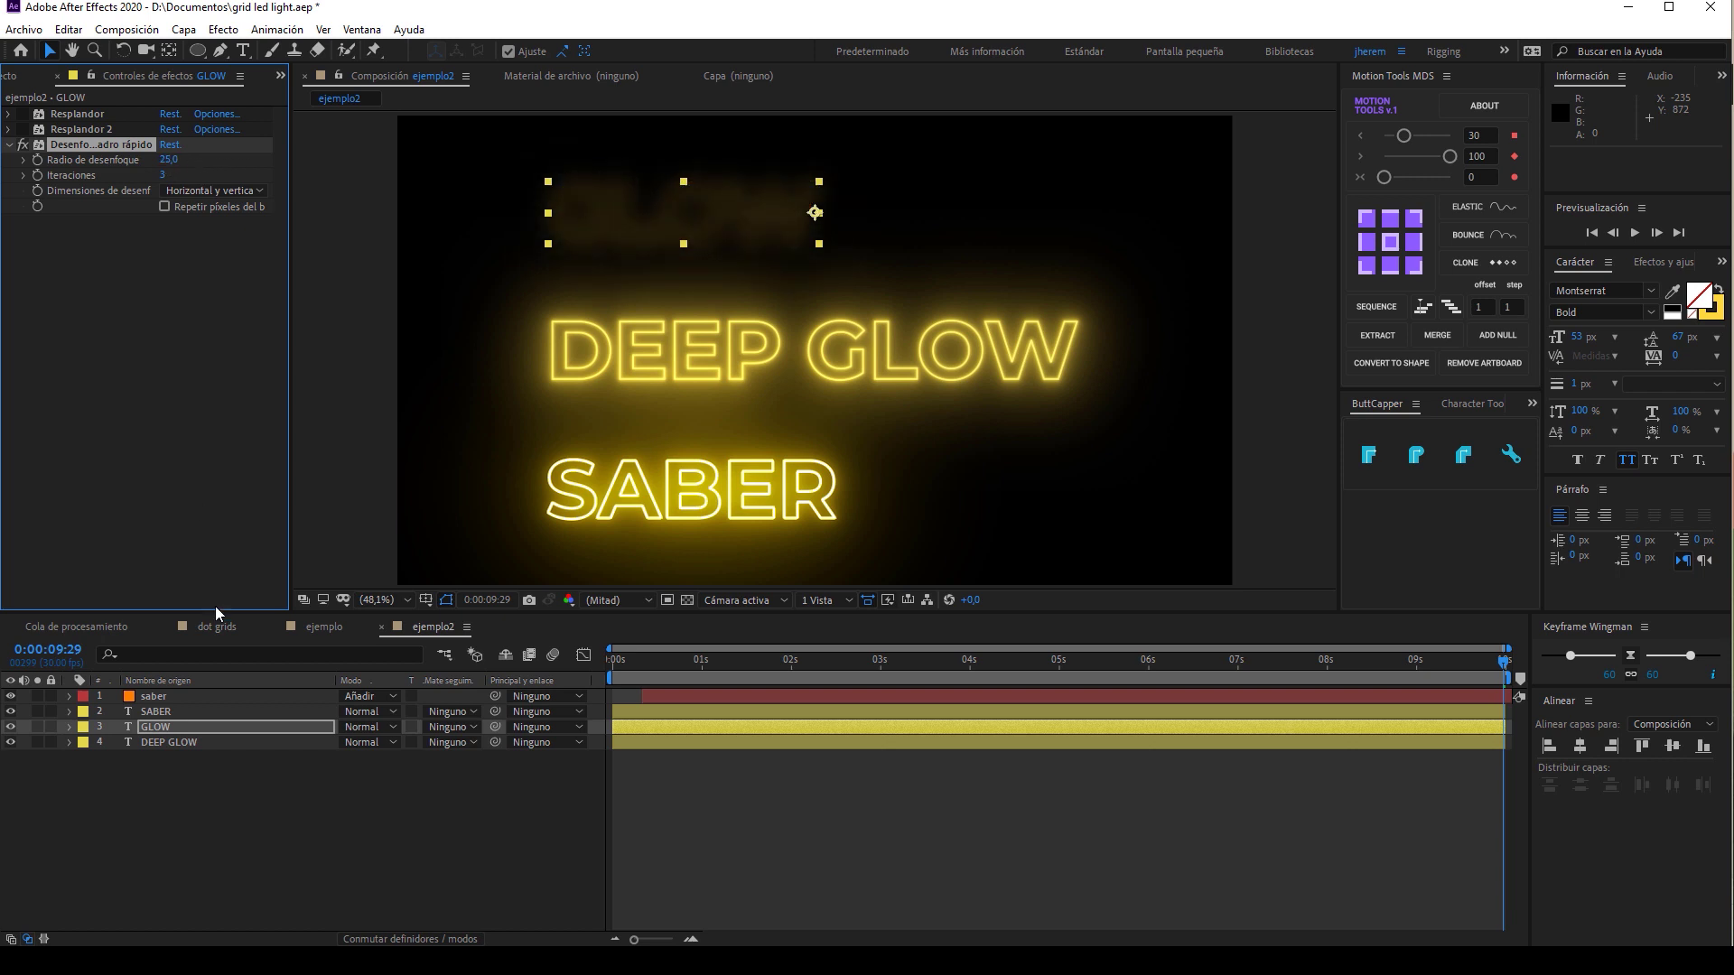
Duplicate the GLOW layer and switch off the blur on the copy.
click(149, 730)
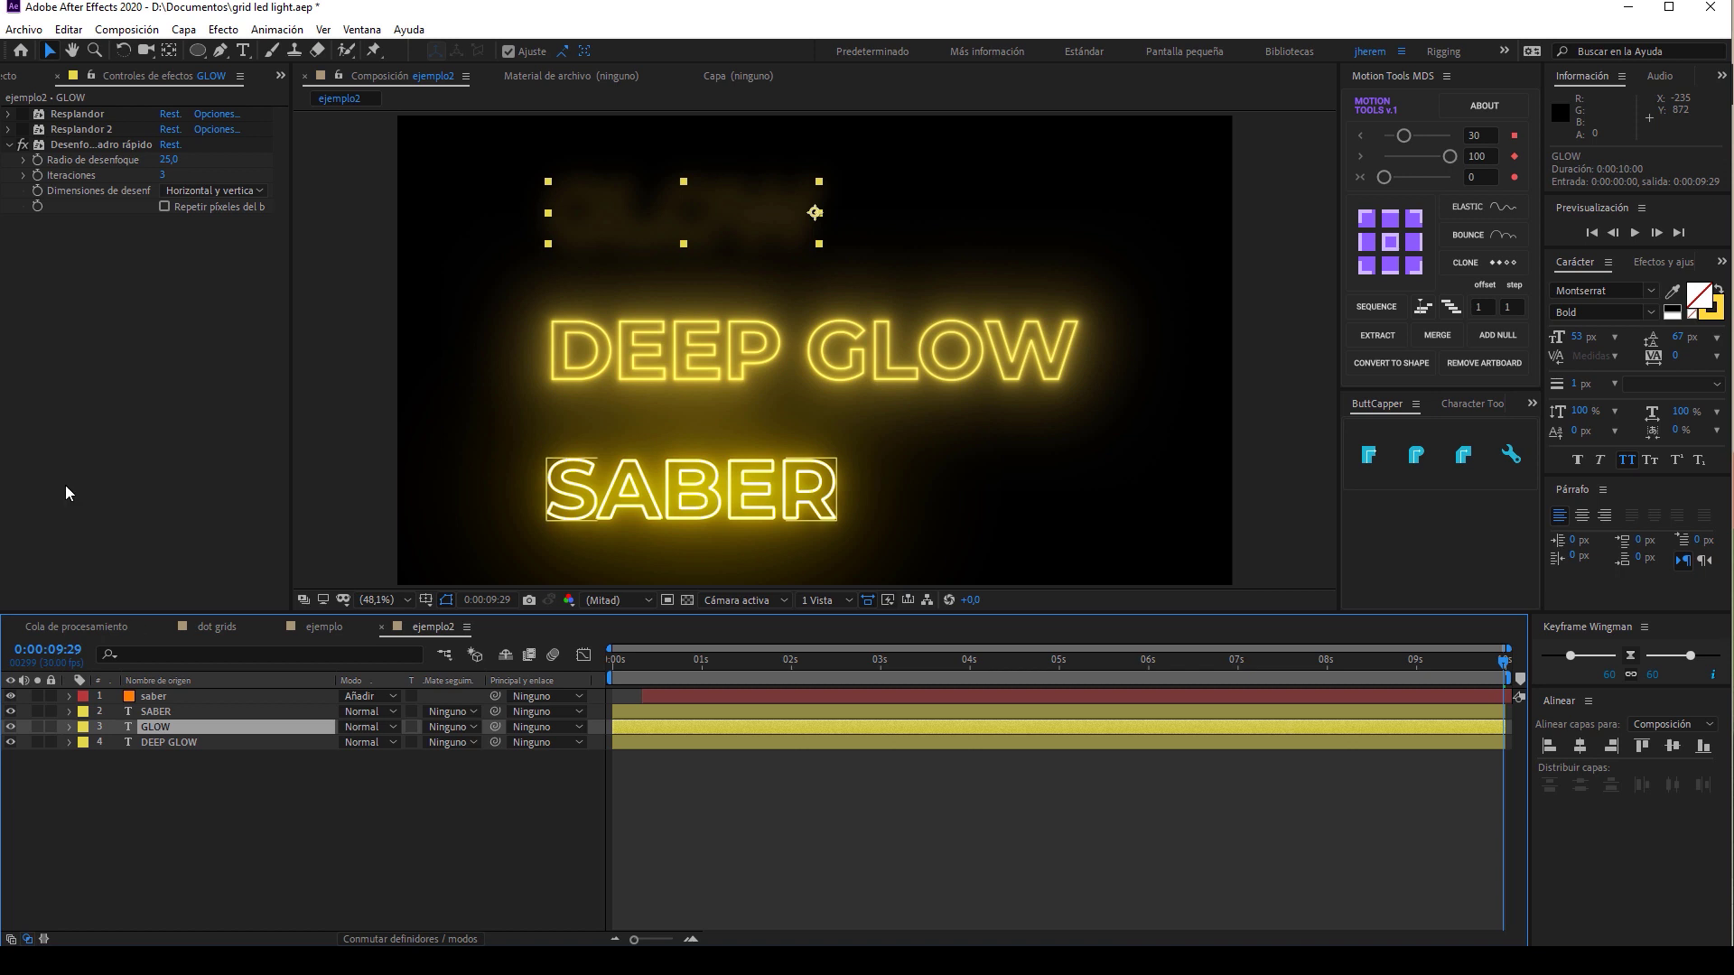
key(ctrl+d)
click(25, 144)
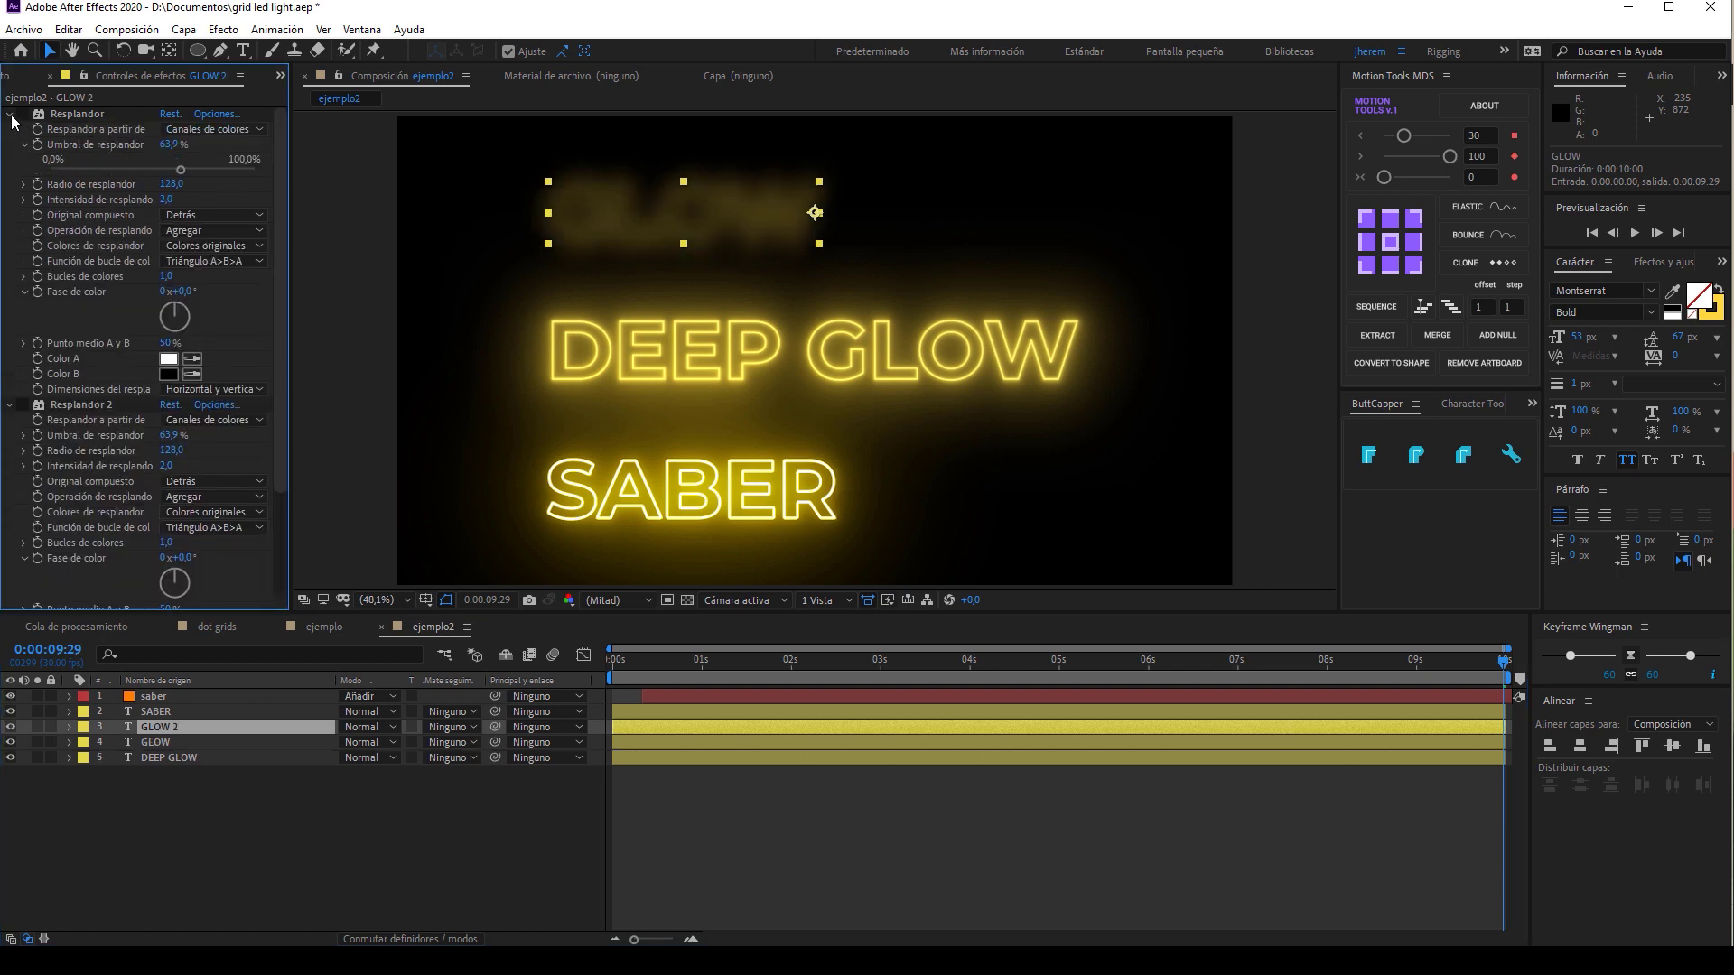
click(9, 114)
click(9, 130)
click(24, 146)
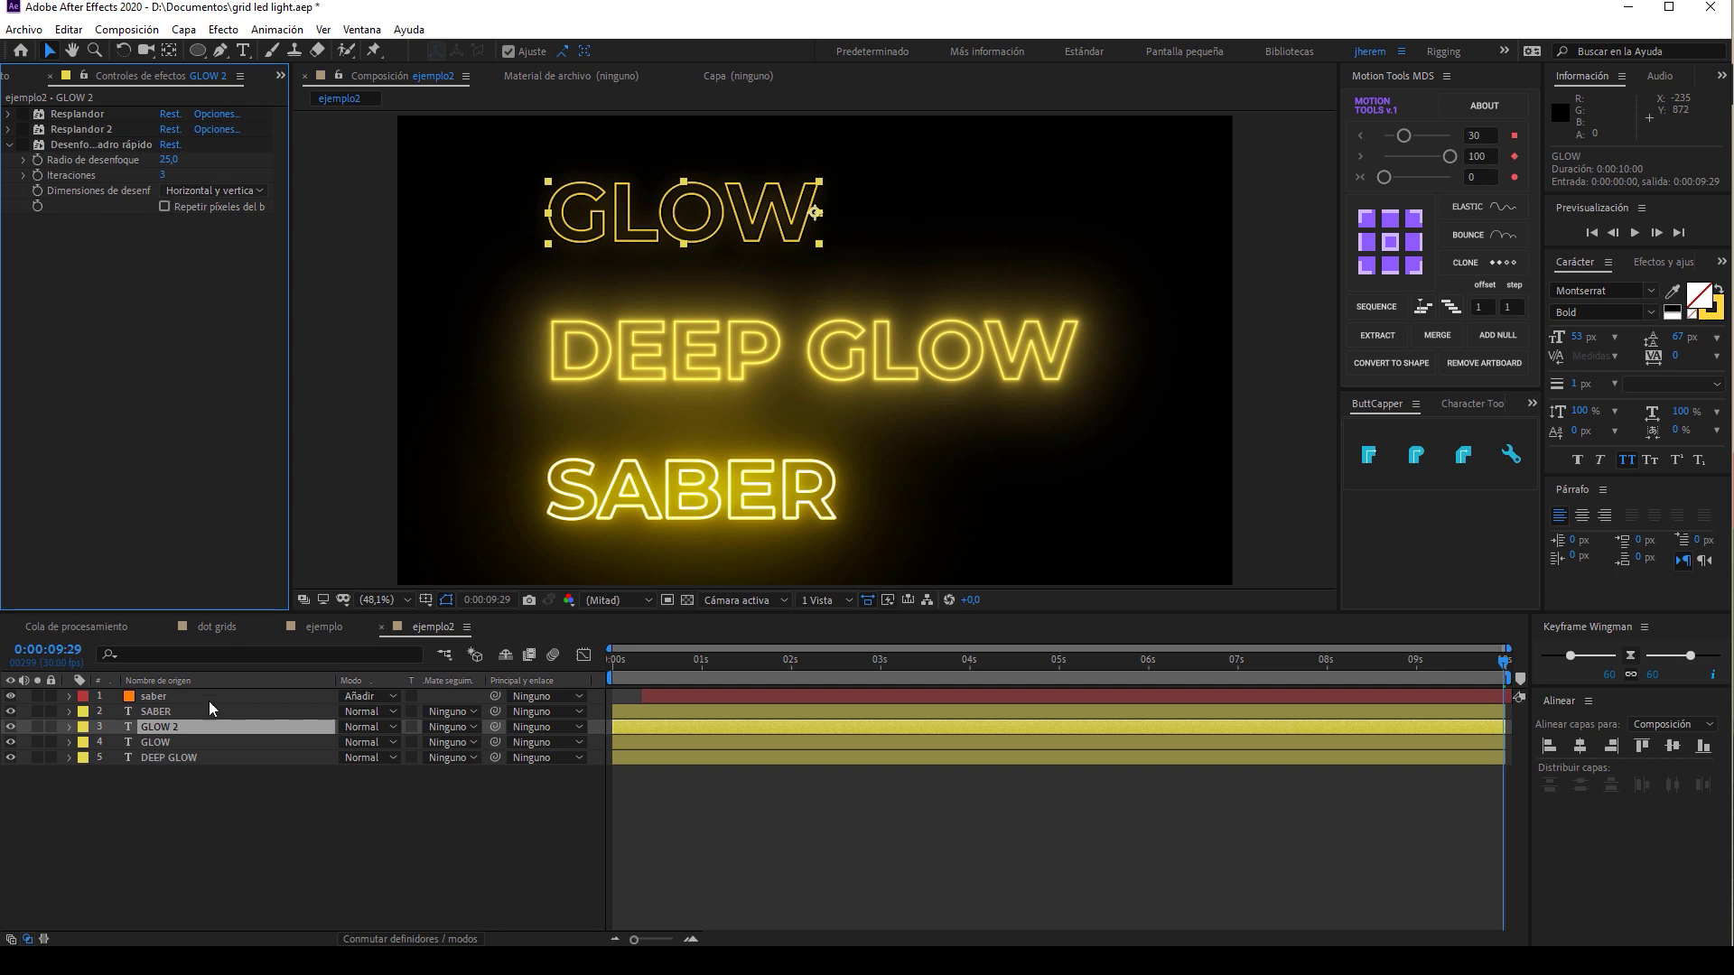
Delete the GLOW 2 duplicate and switch off the blur on the original GLOW.
click(177, 731)
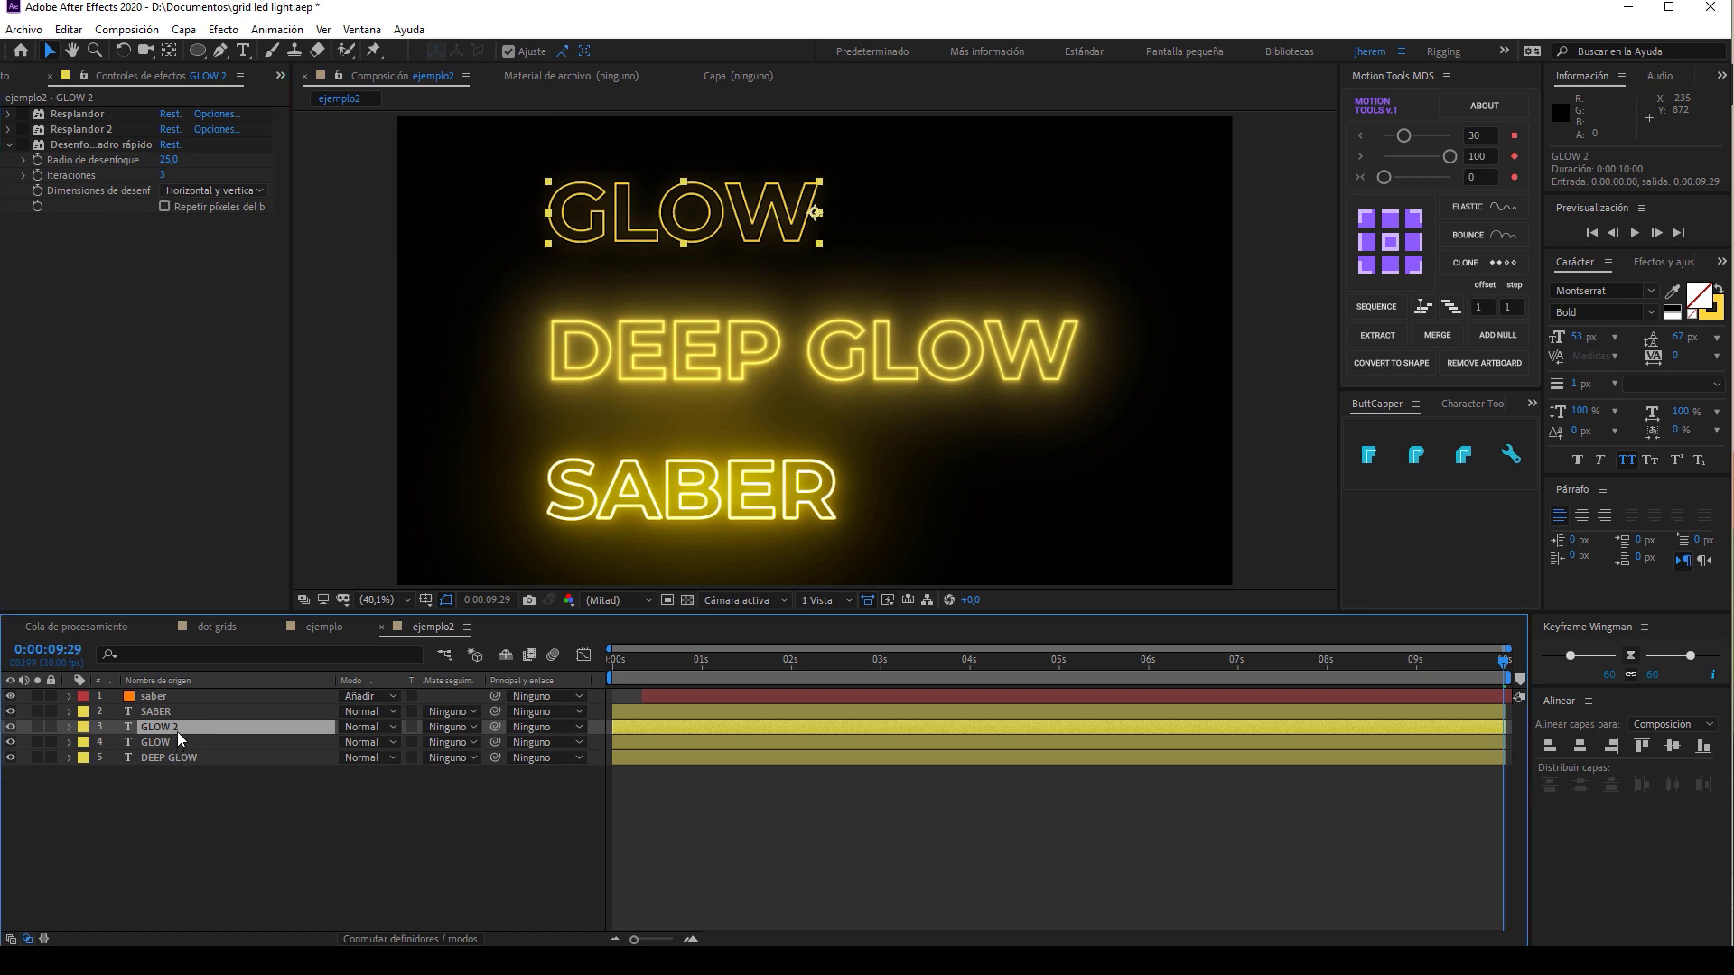
key(Delete)
click(184, 729)
click(24, 145)
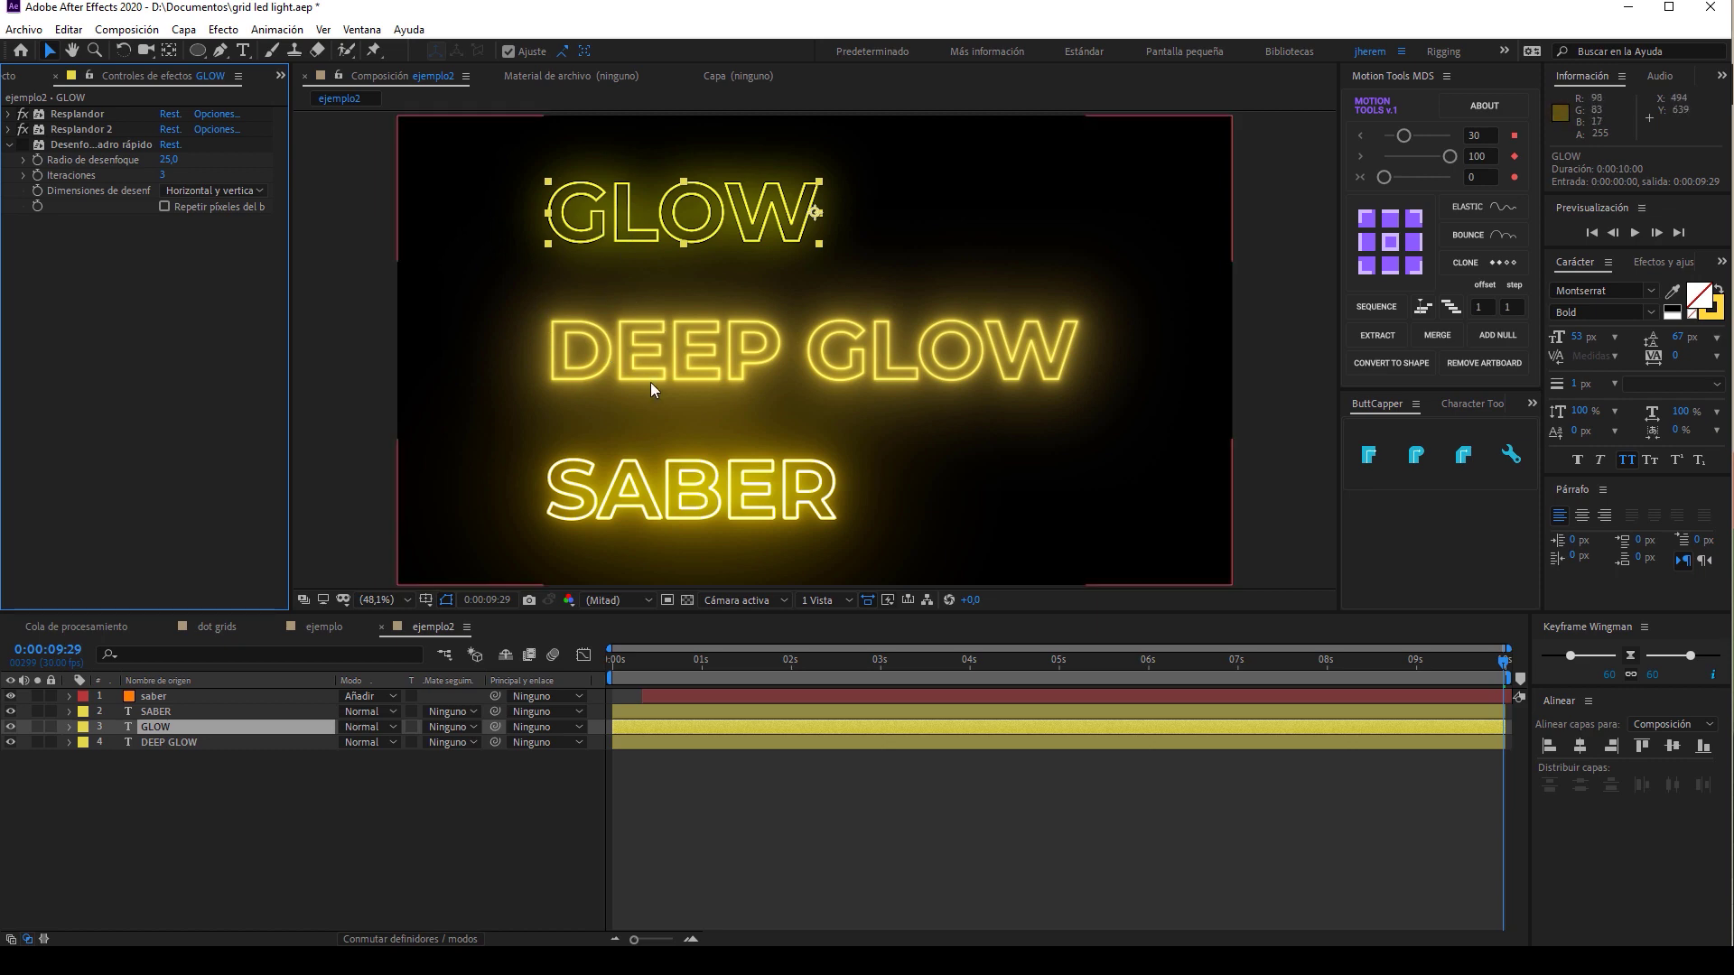
key(ctrl+Up)
click(163, 740)
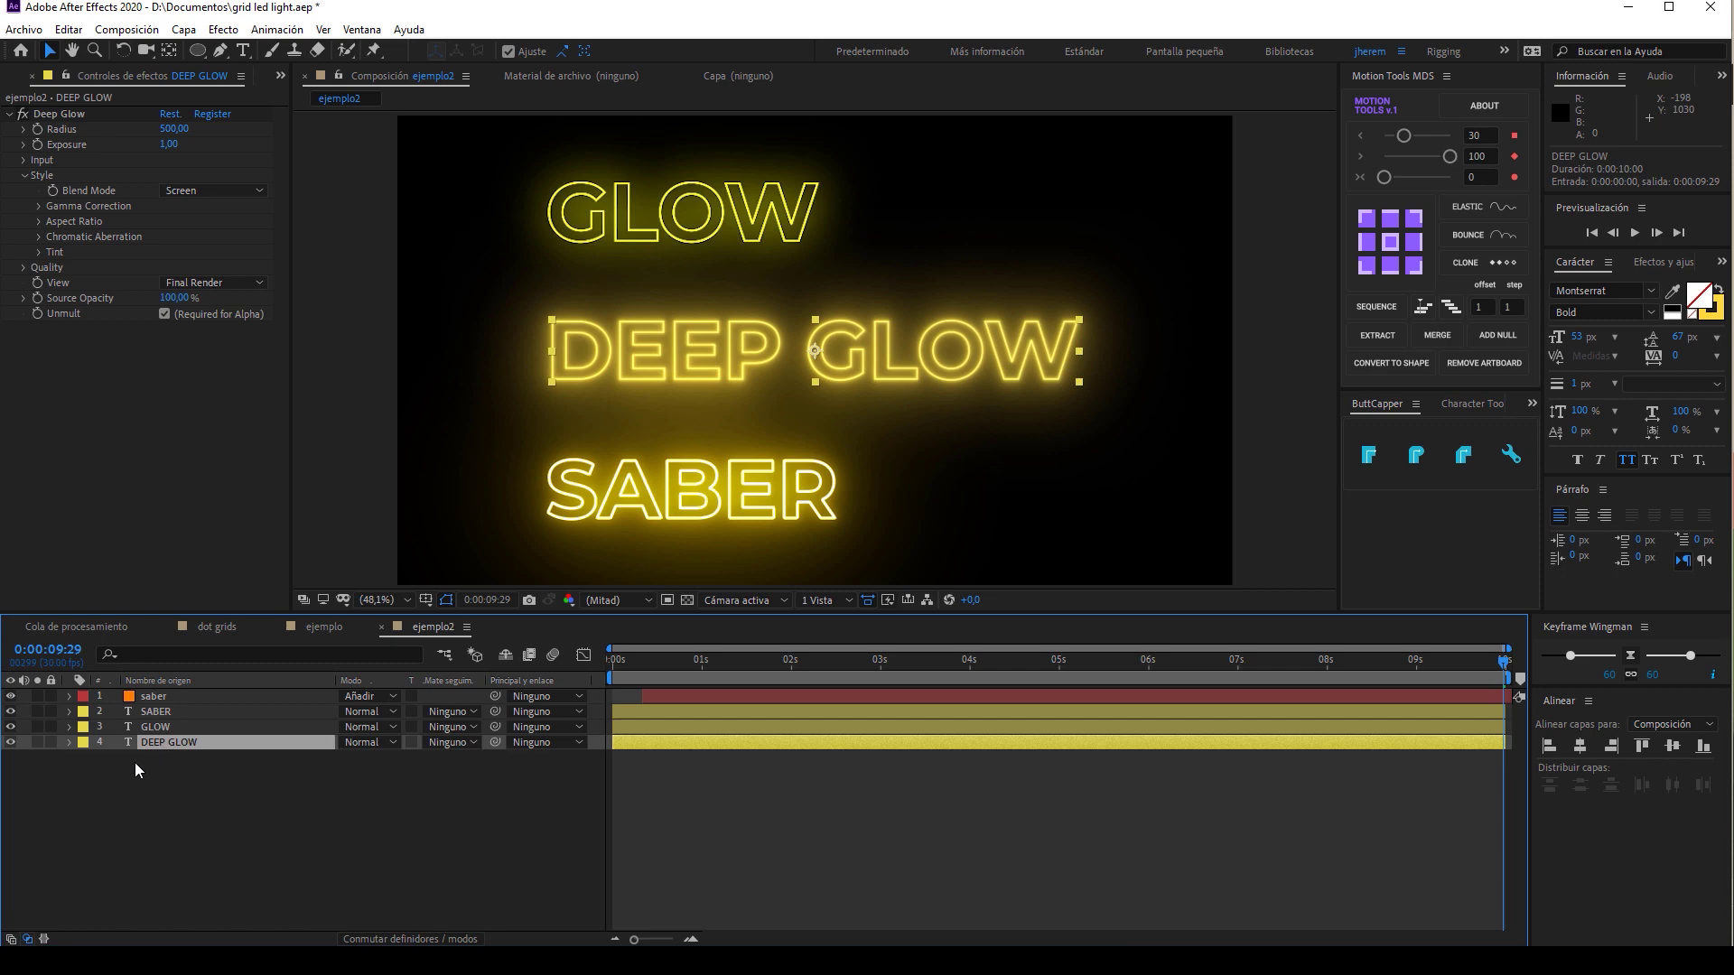
click(166, 712)
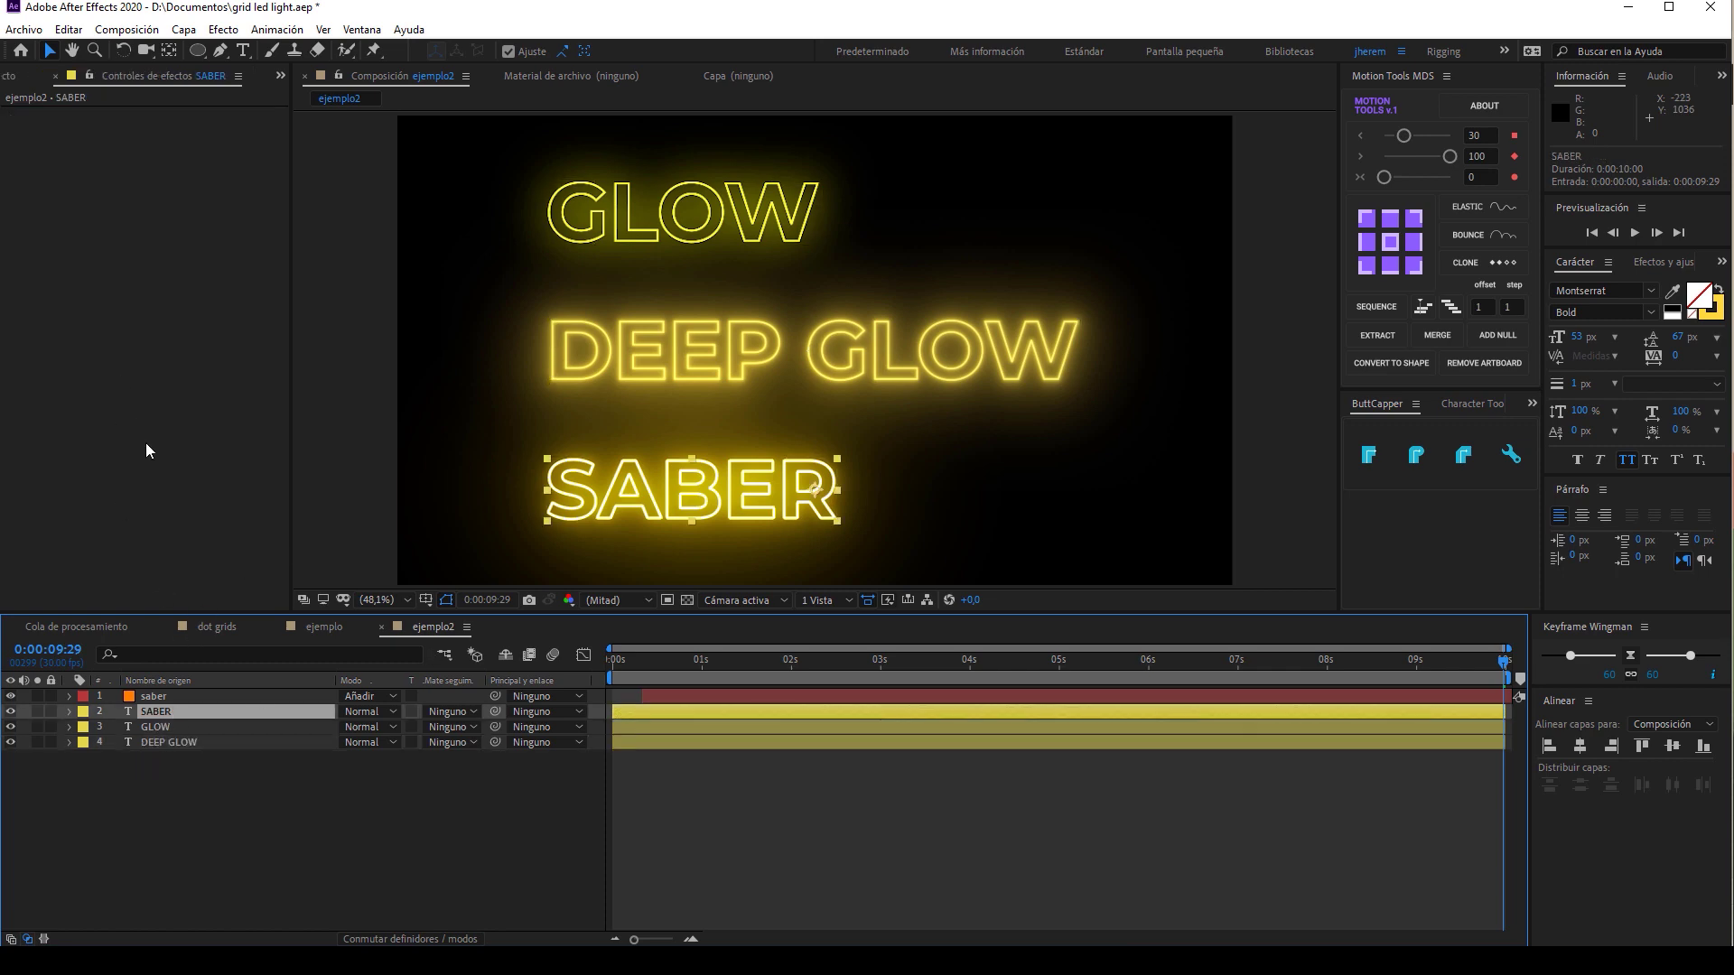
click(144, 696)
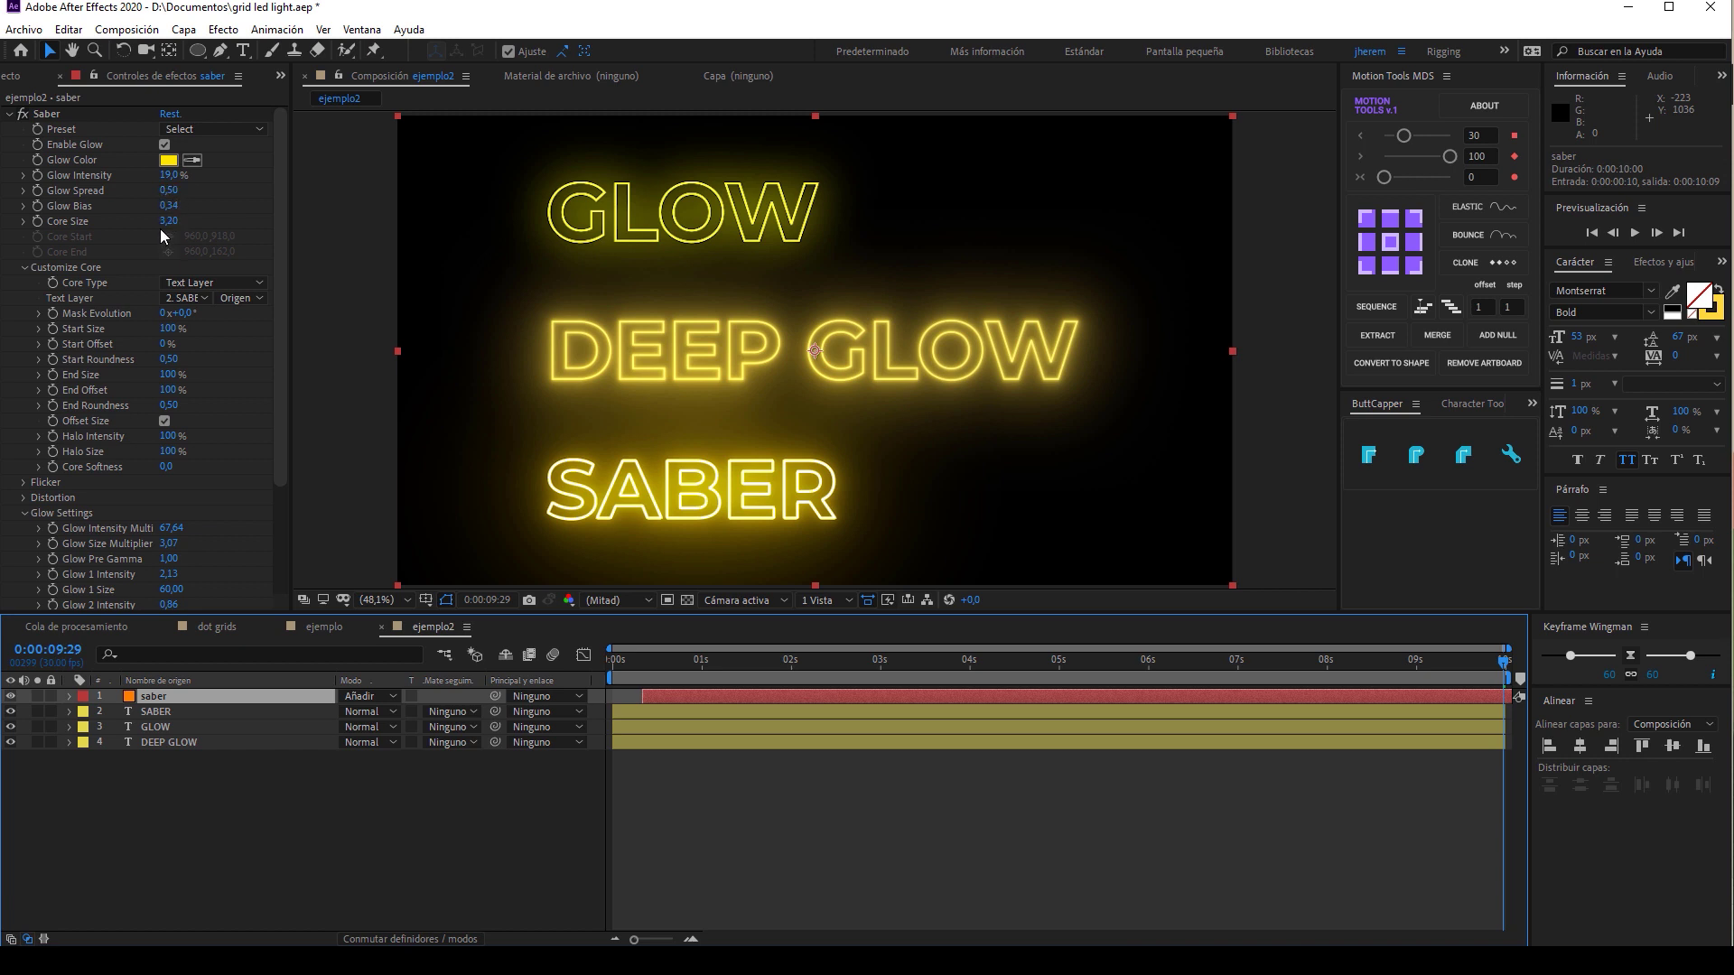
scroll(211, 501, down, 1)
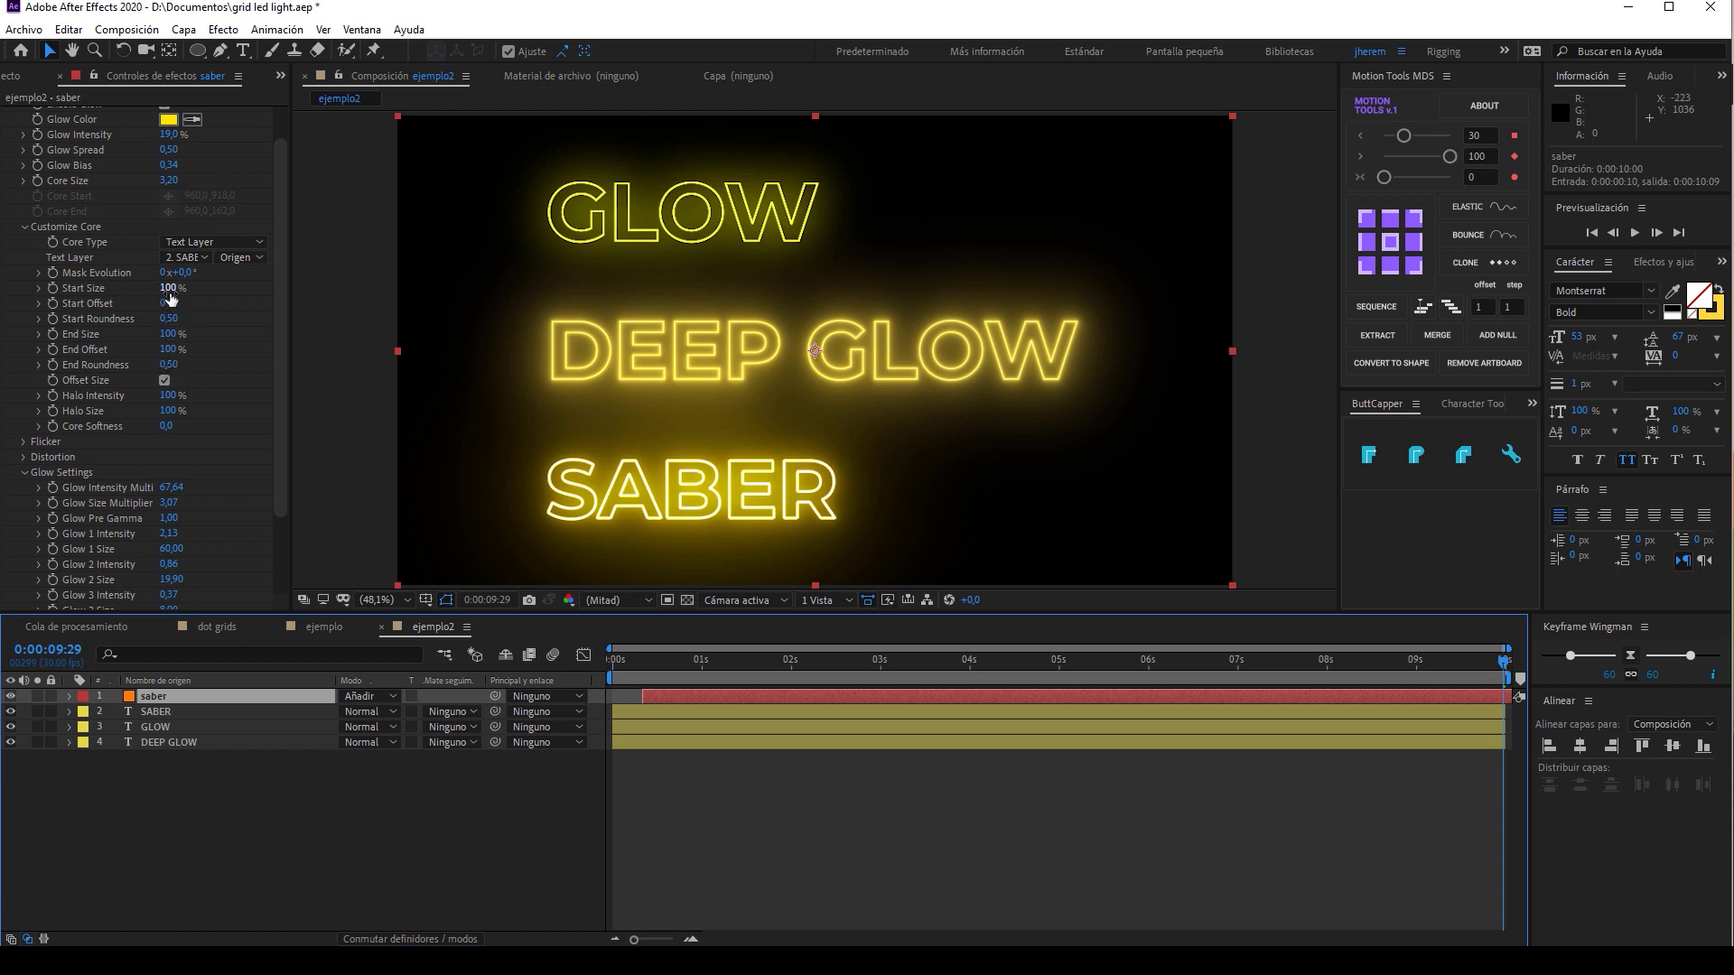
scroll(208, 481, down, 3)
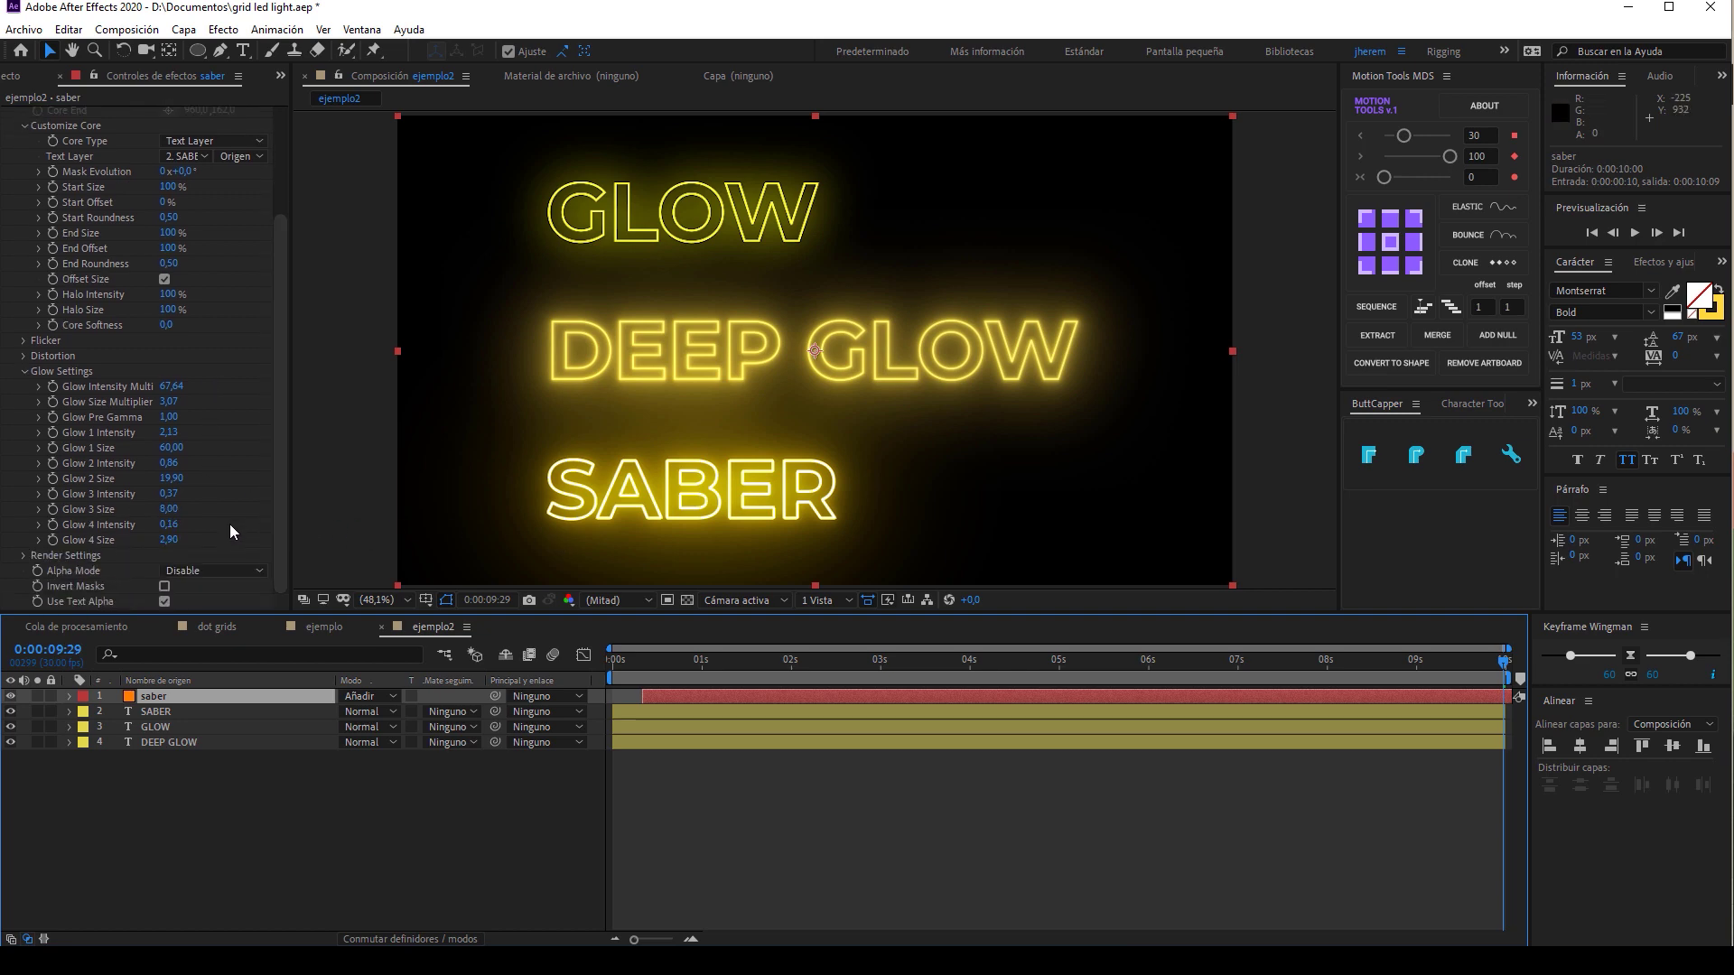
scroll(229, 523, up, 4)
Try the Saber Fusion preset, then settle on the Energize preset.
click(193, 130)
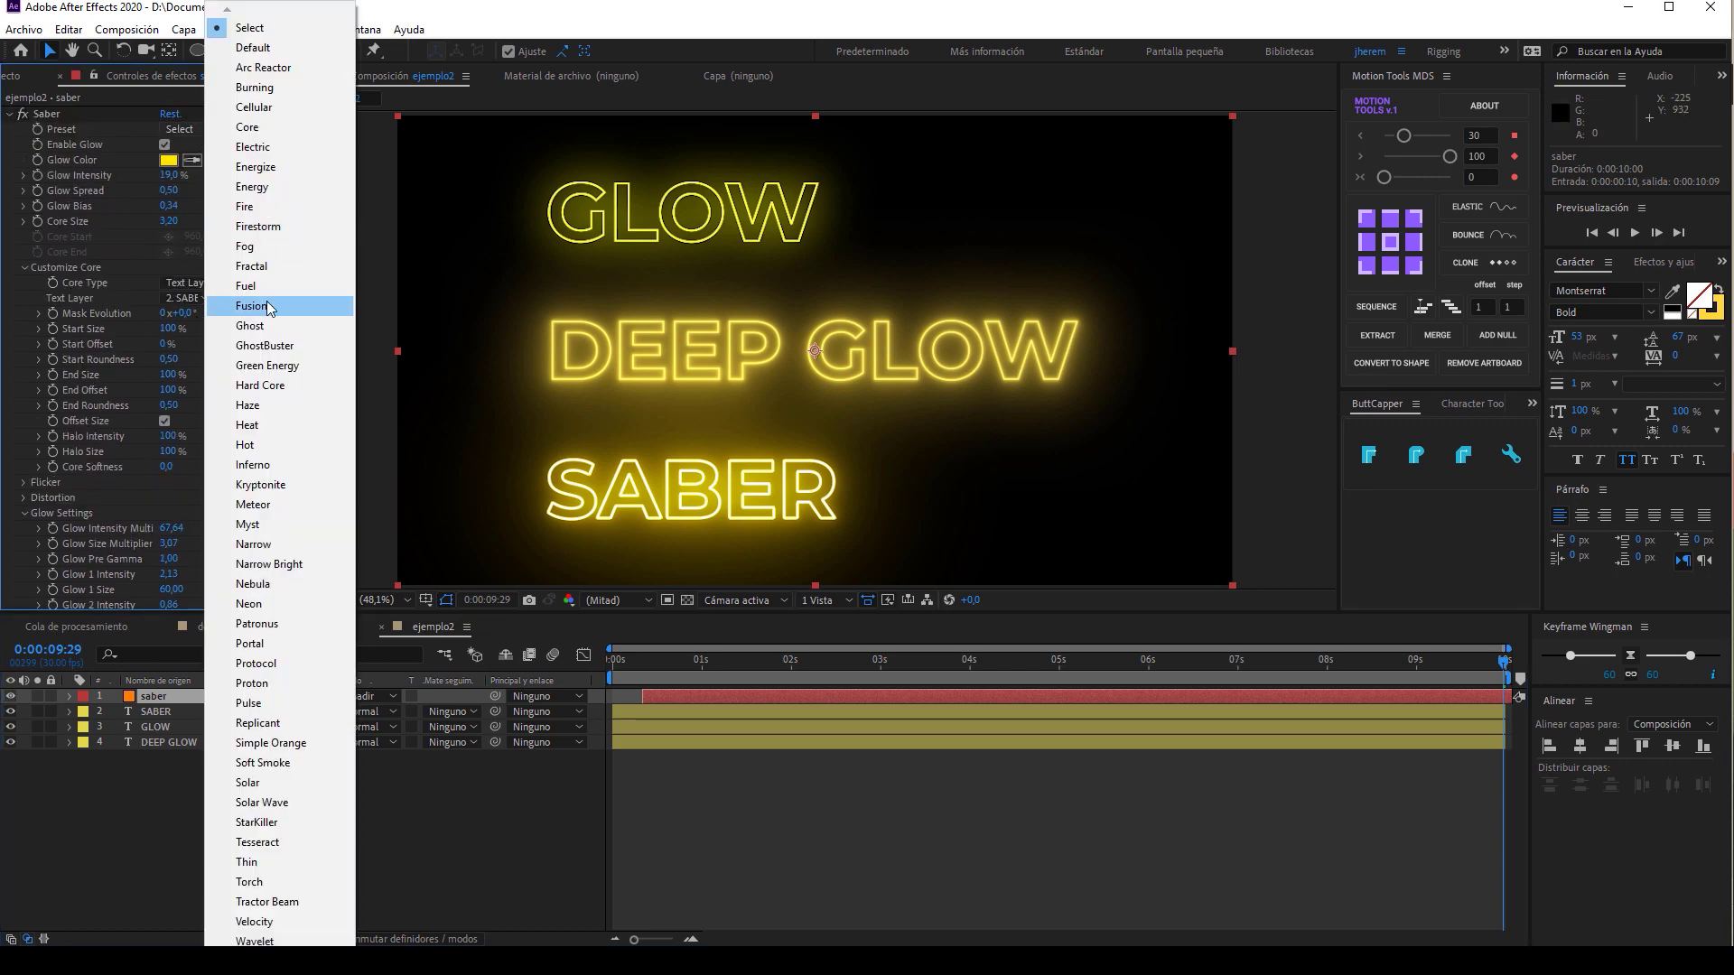
click(253, 307)
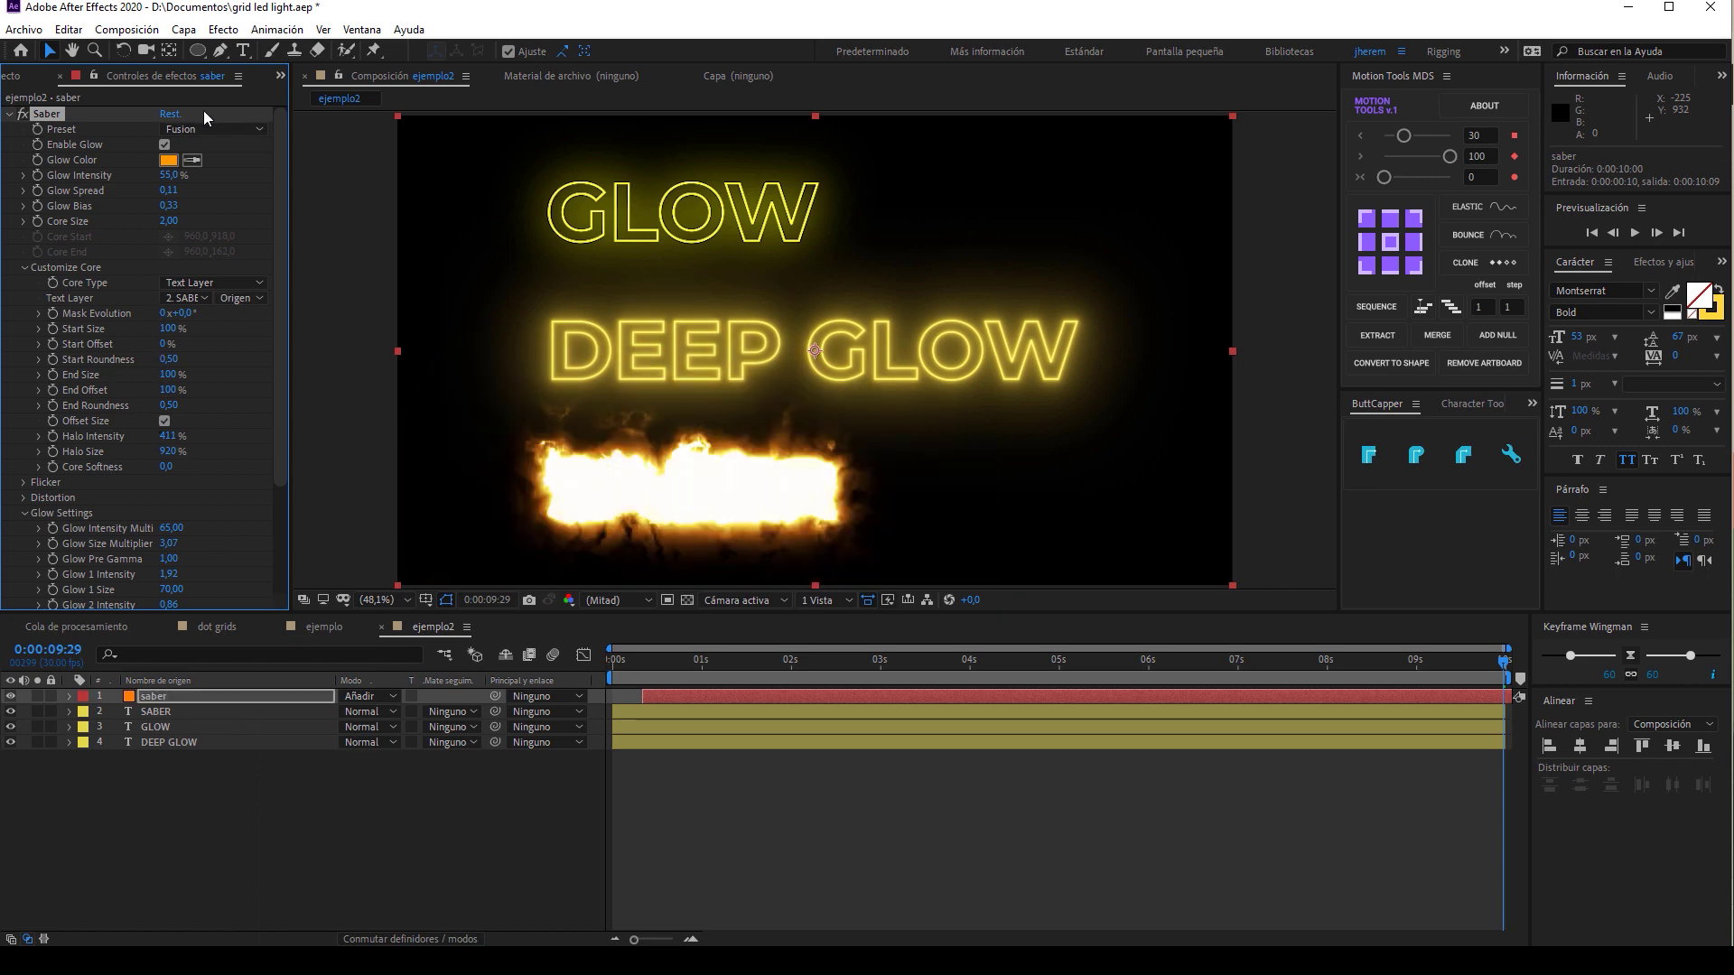
click(206, 129)
click(206, 161)
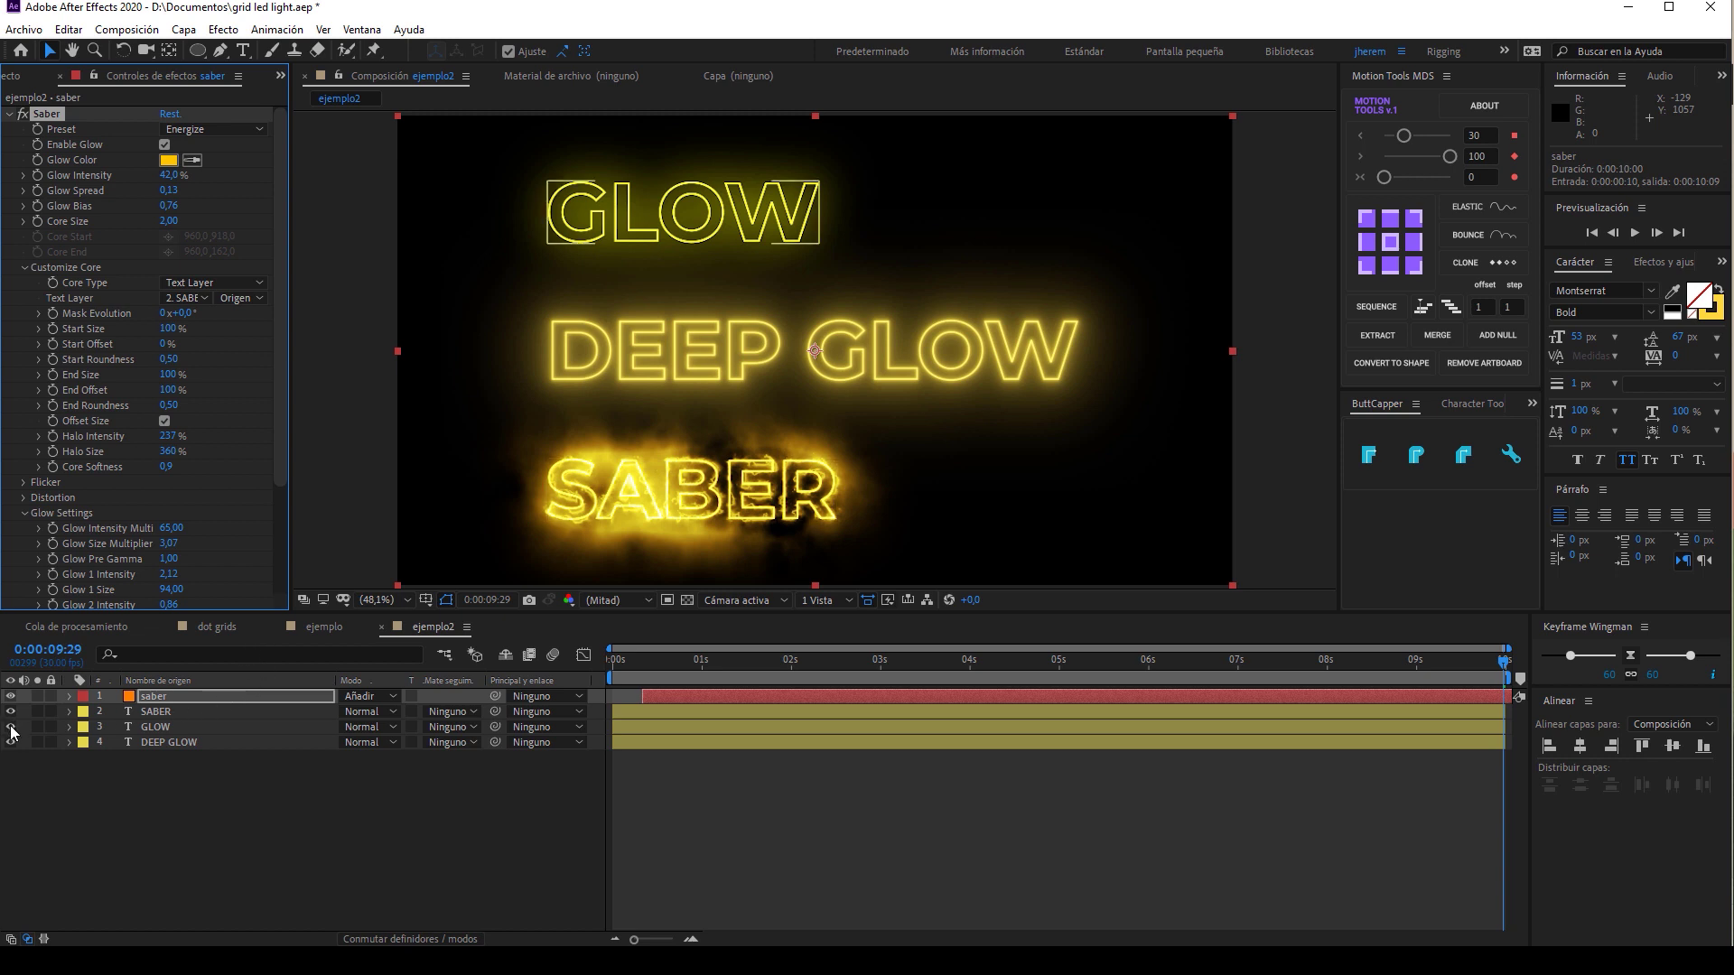
Hide all layers but DEEP GLOW and set its Deep Glow Radius to 300.
drag(11, 727, 12, 696)
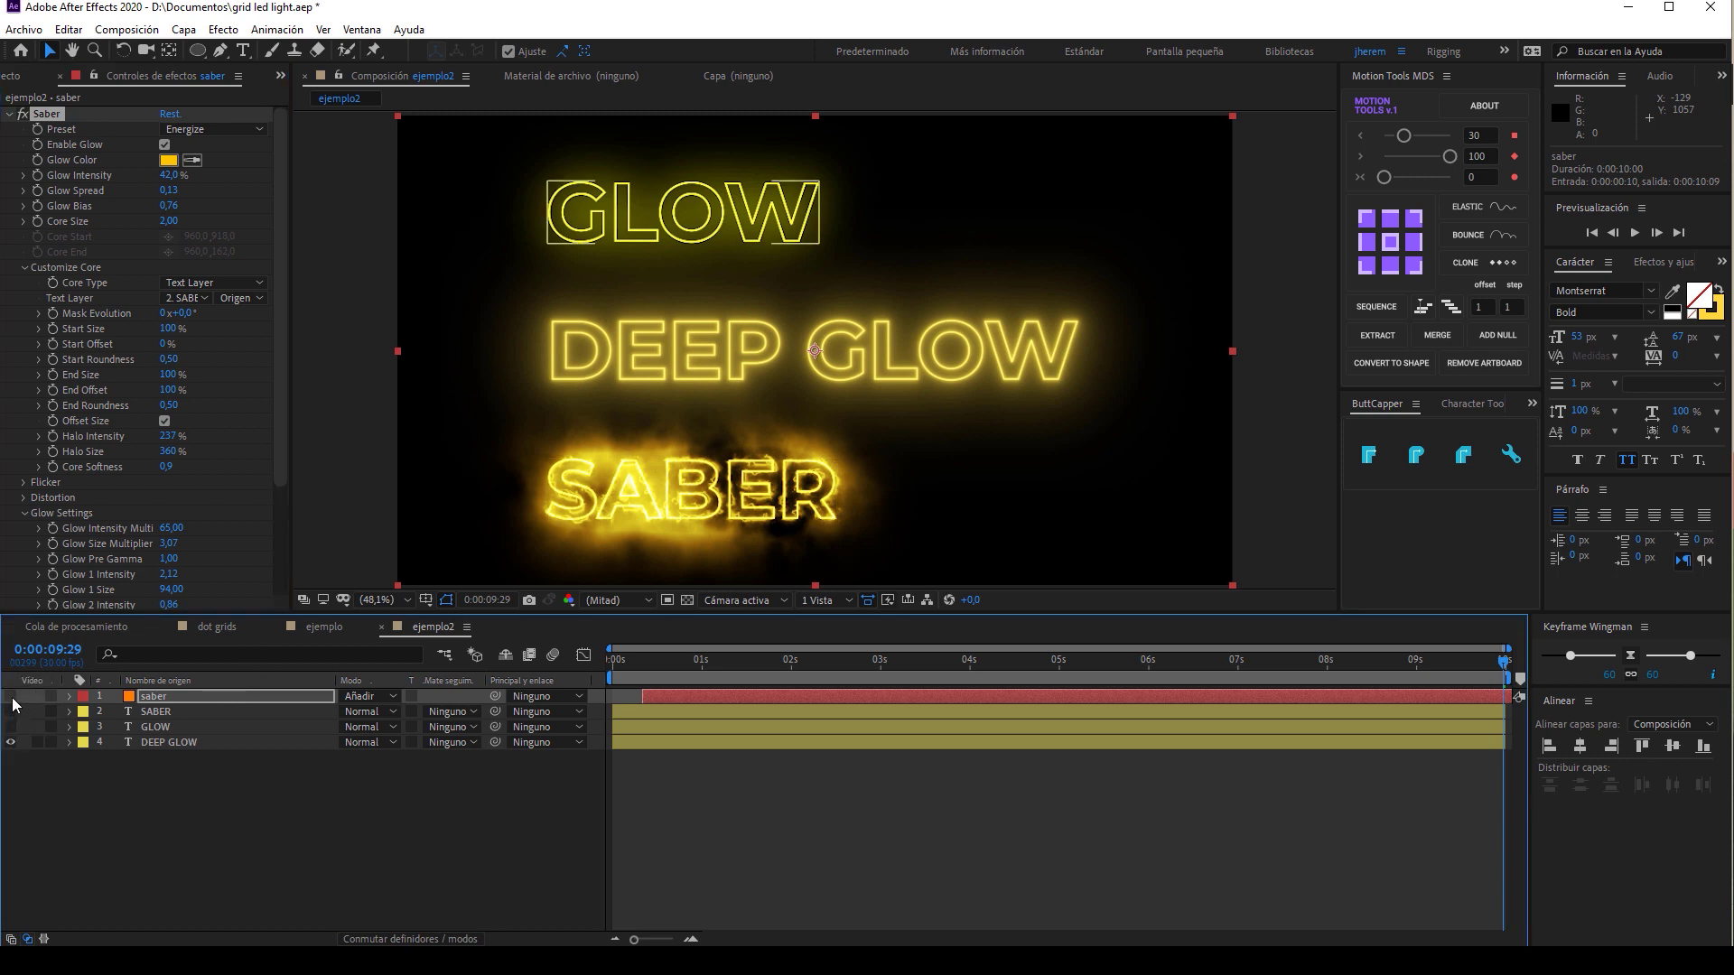
click(155, 741)
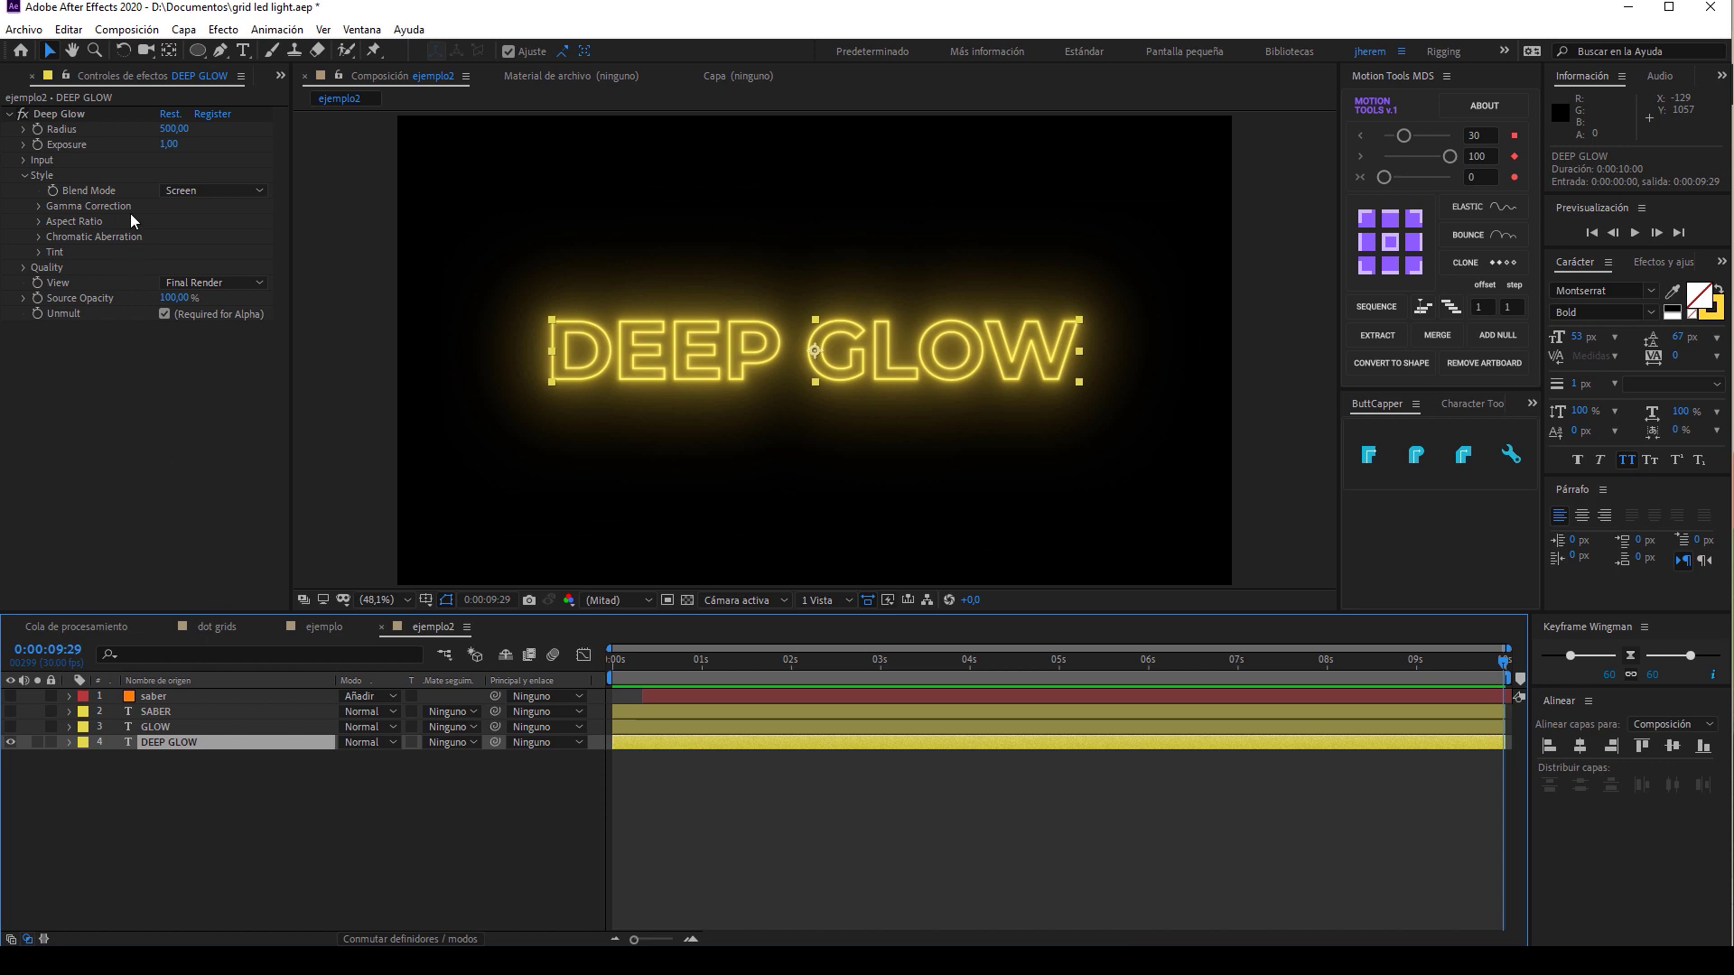
click(78, 117)
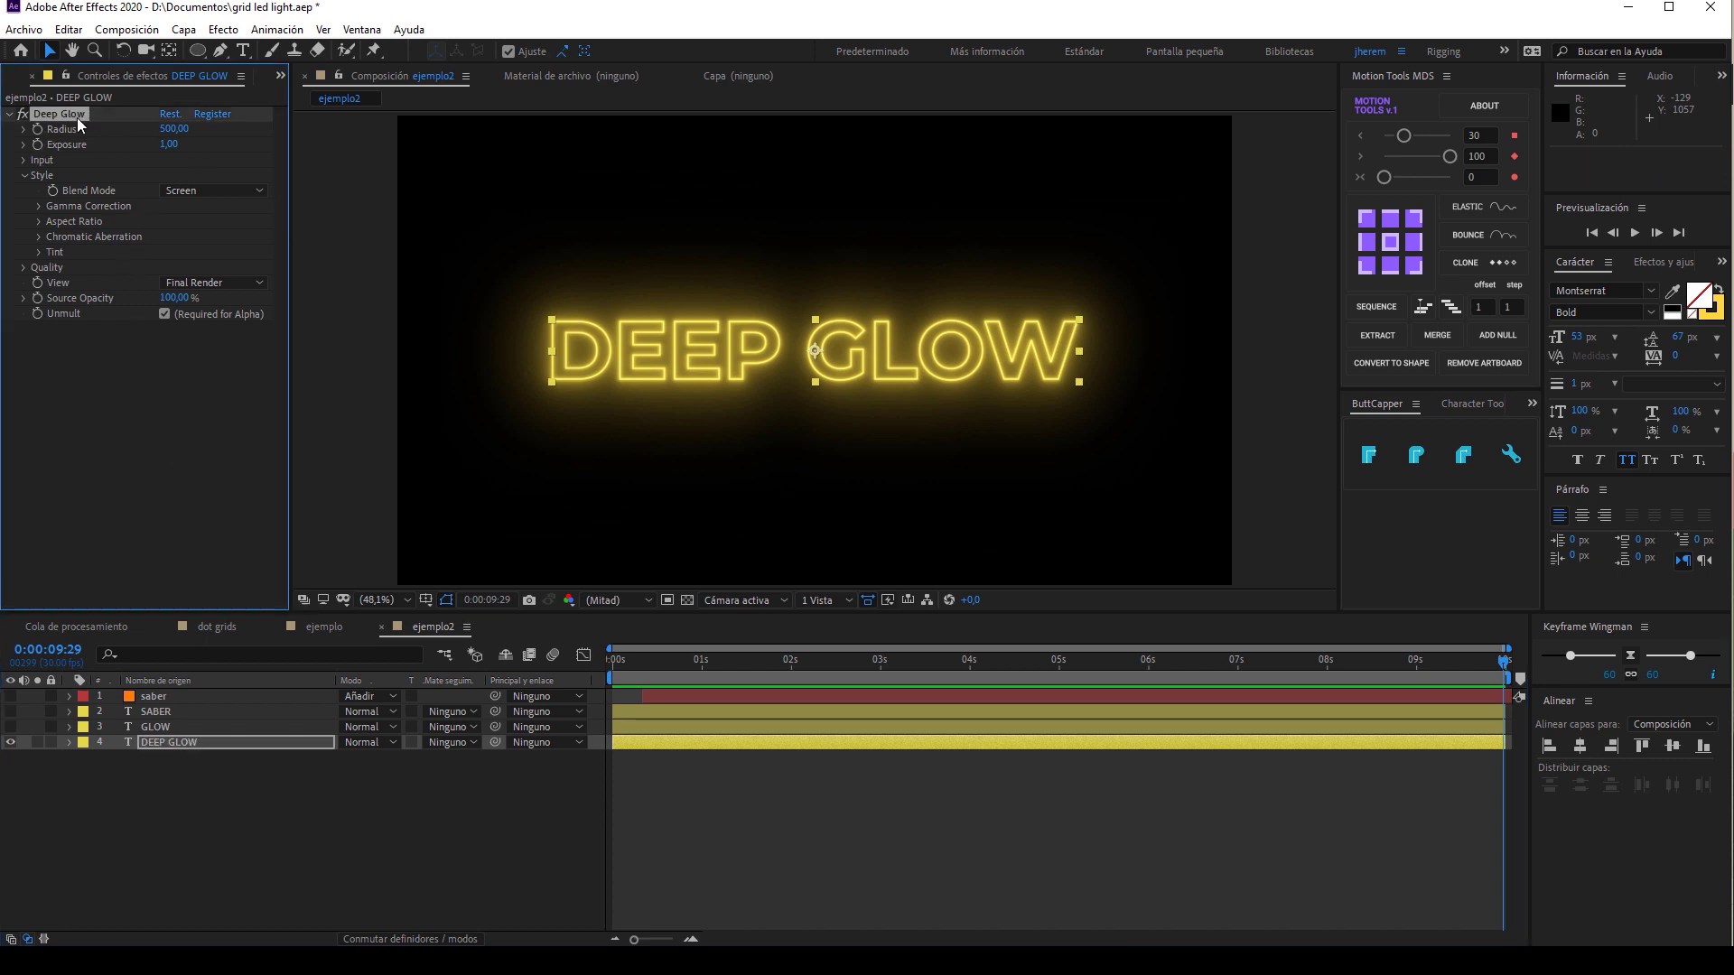
click(173, 131)
text(250)
key(Return)
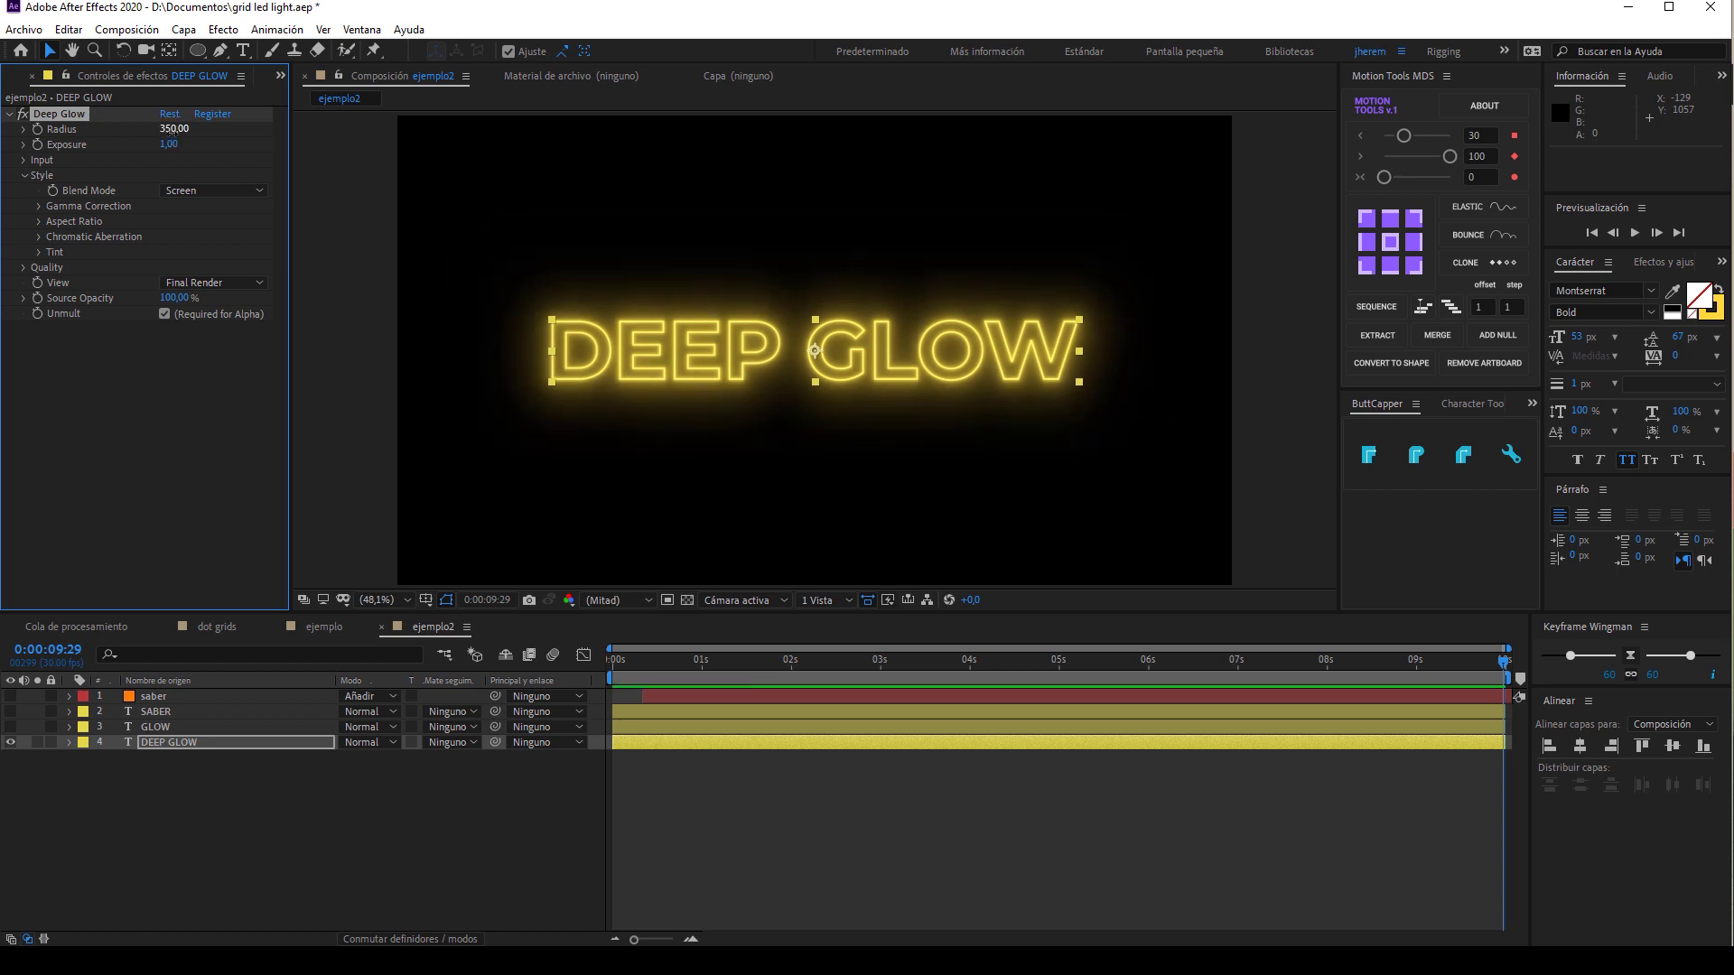
click(172, 130)
text(300)
key(Return)
Set the Deep Glow Exposure to 3, after trying 2.
click(167, 145)
text(2)
key(Return)
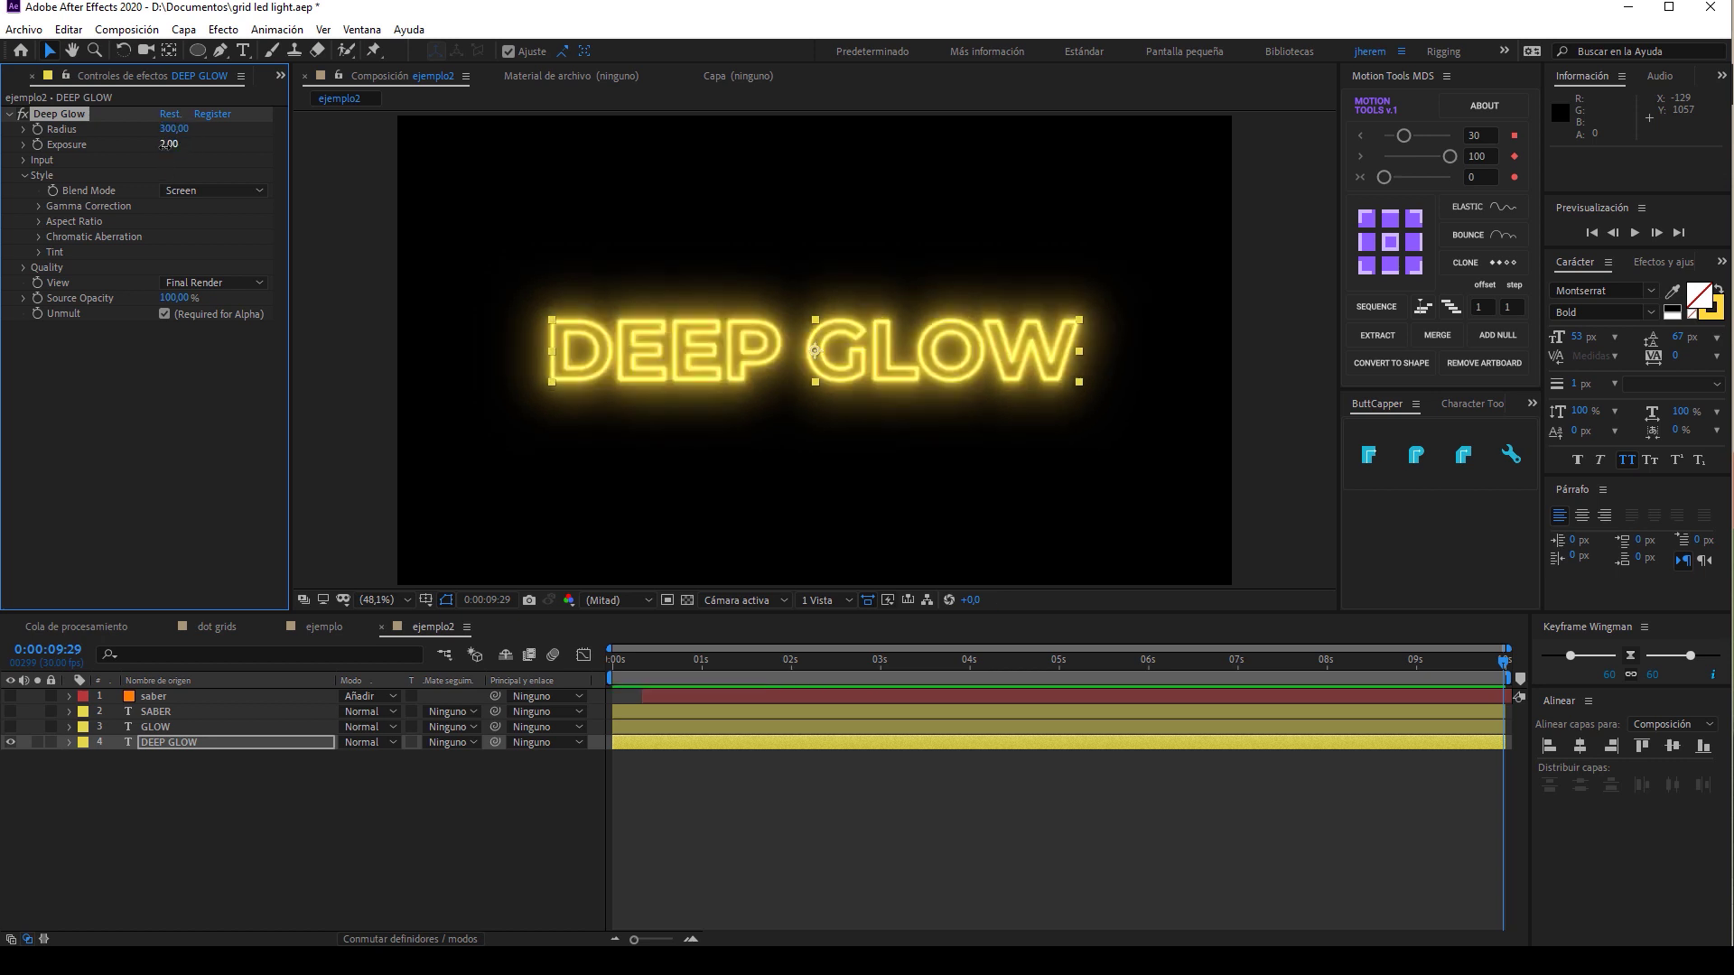
click(167, 144)
text(3)
key(Return)
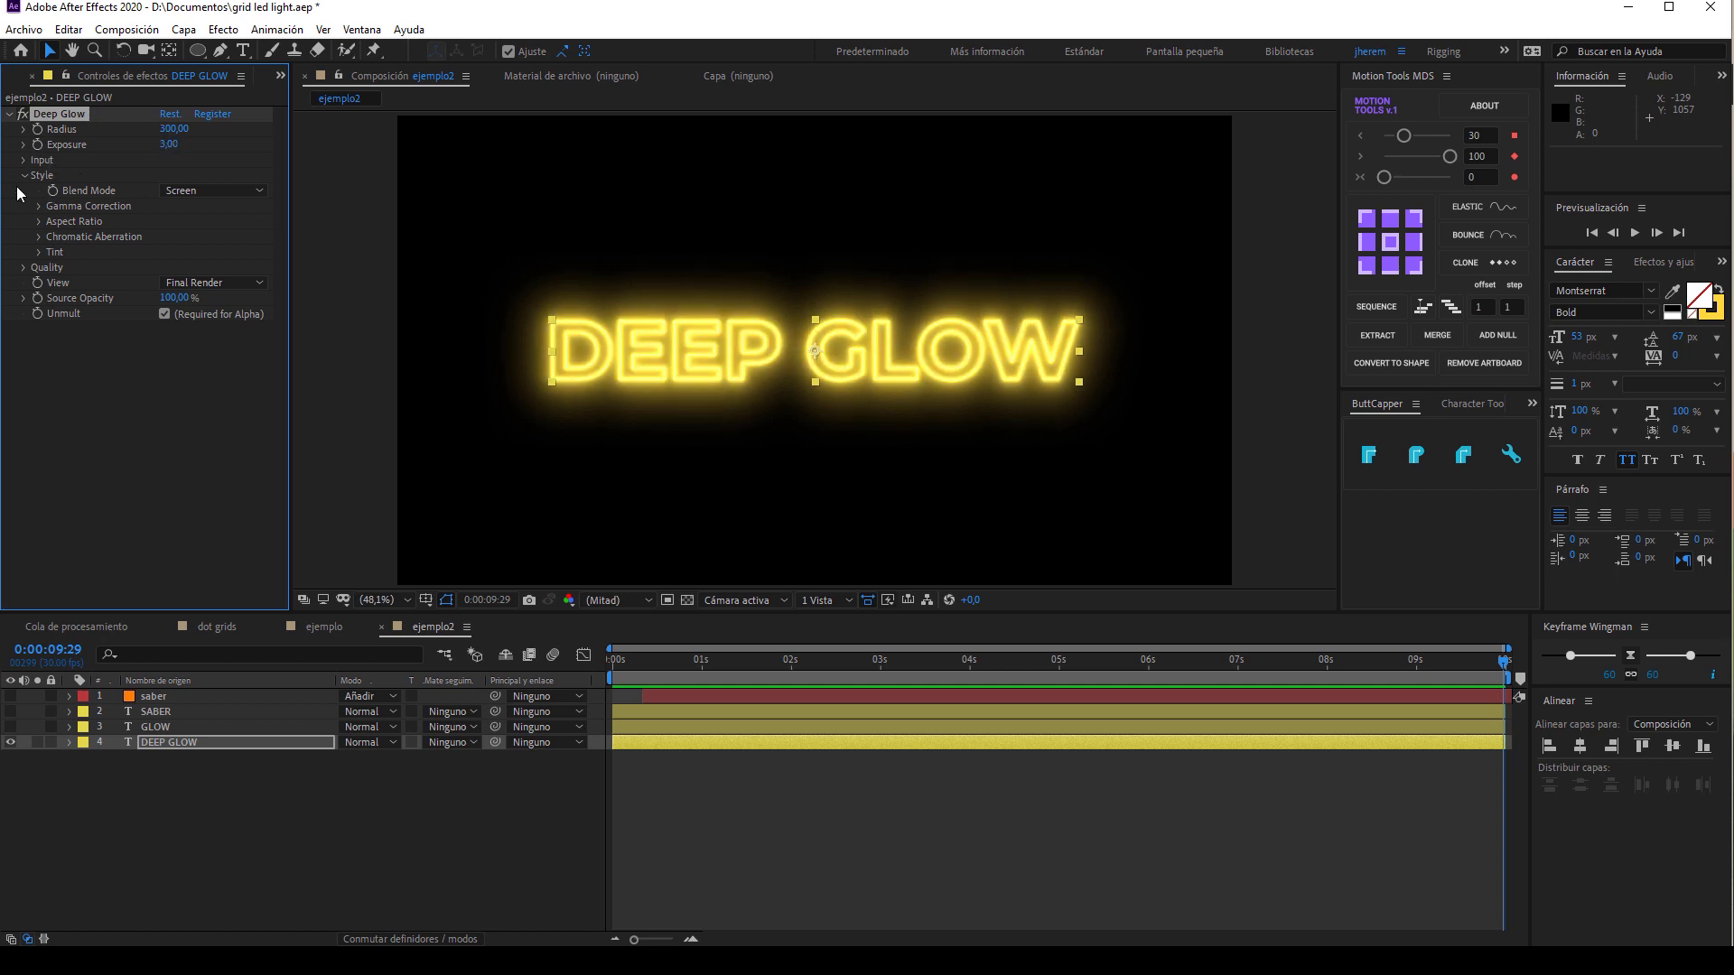
click(27, 161)
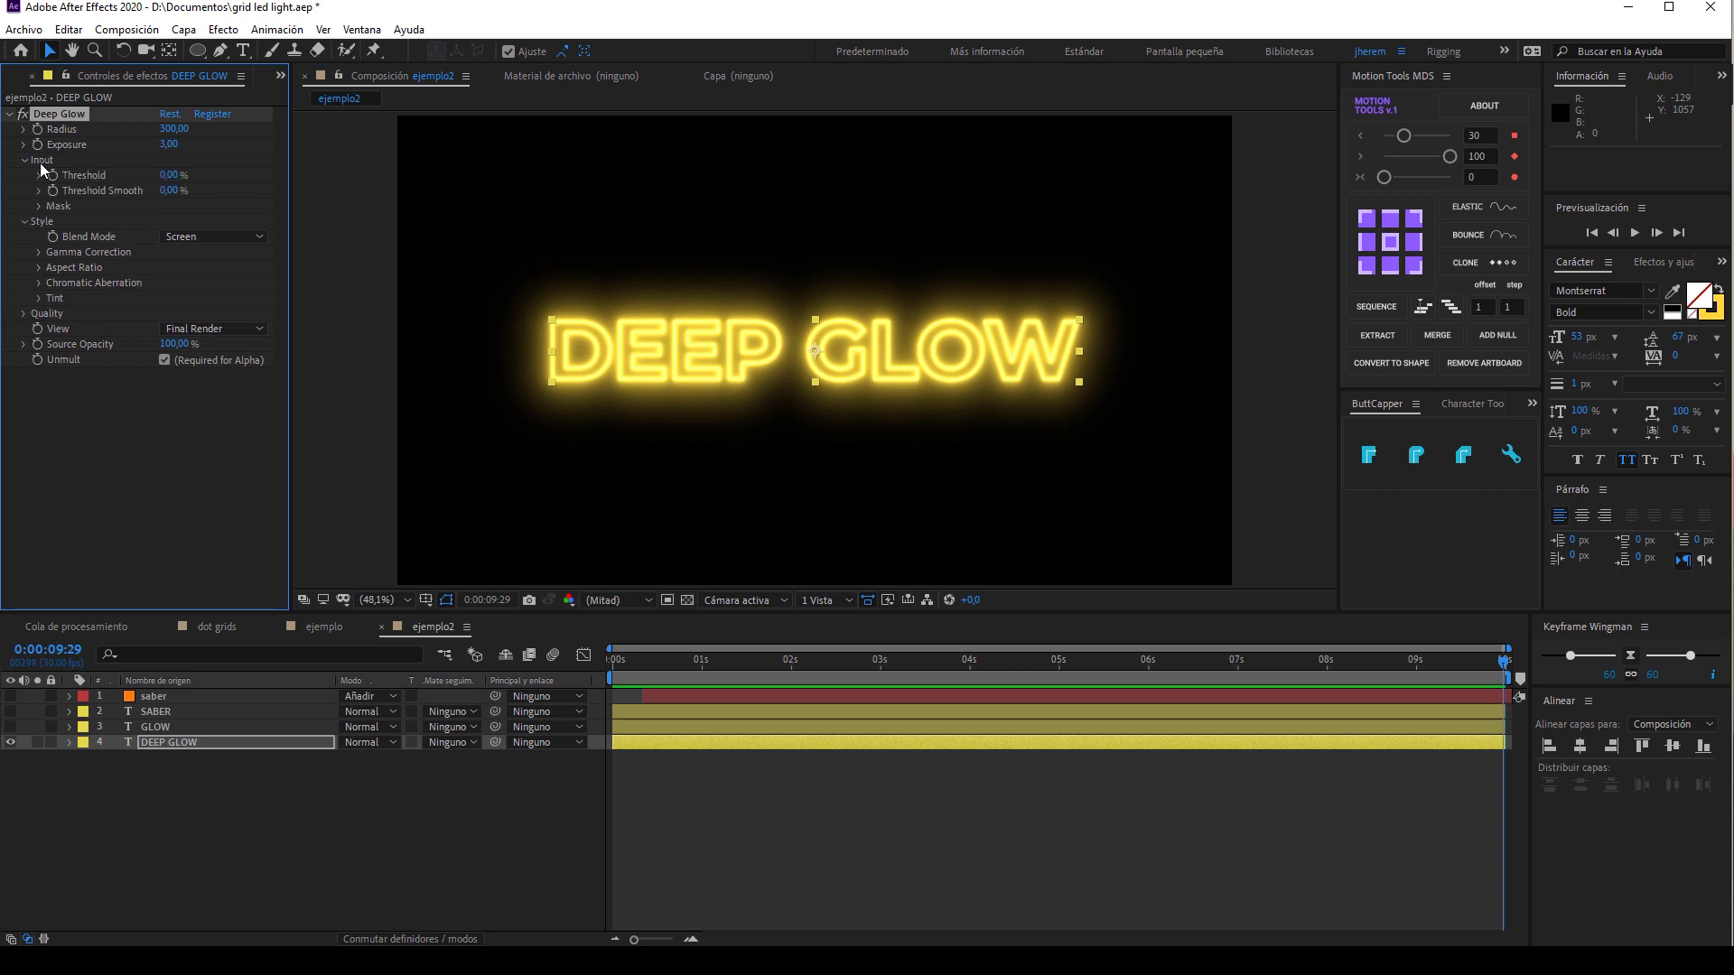
drag(170, 175, 189, 175)
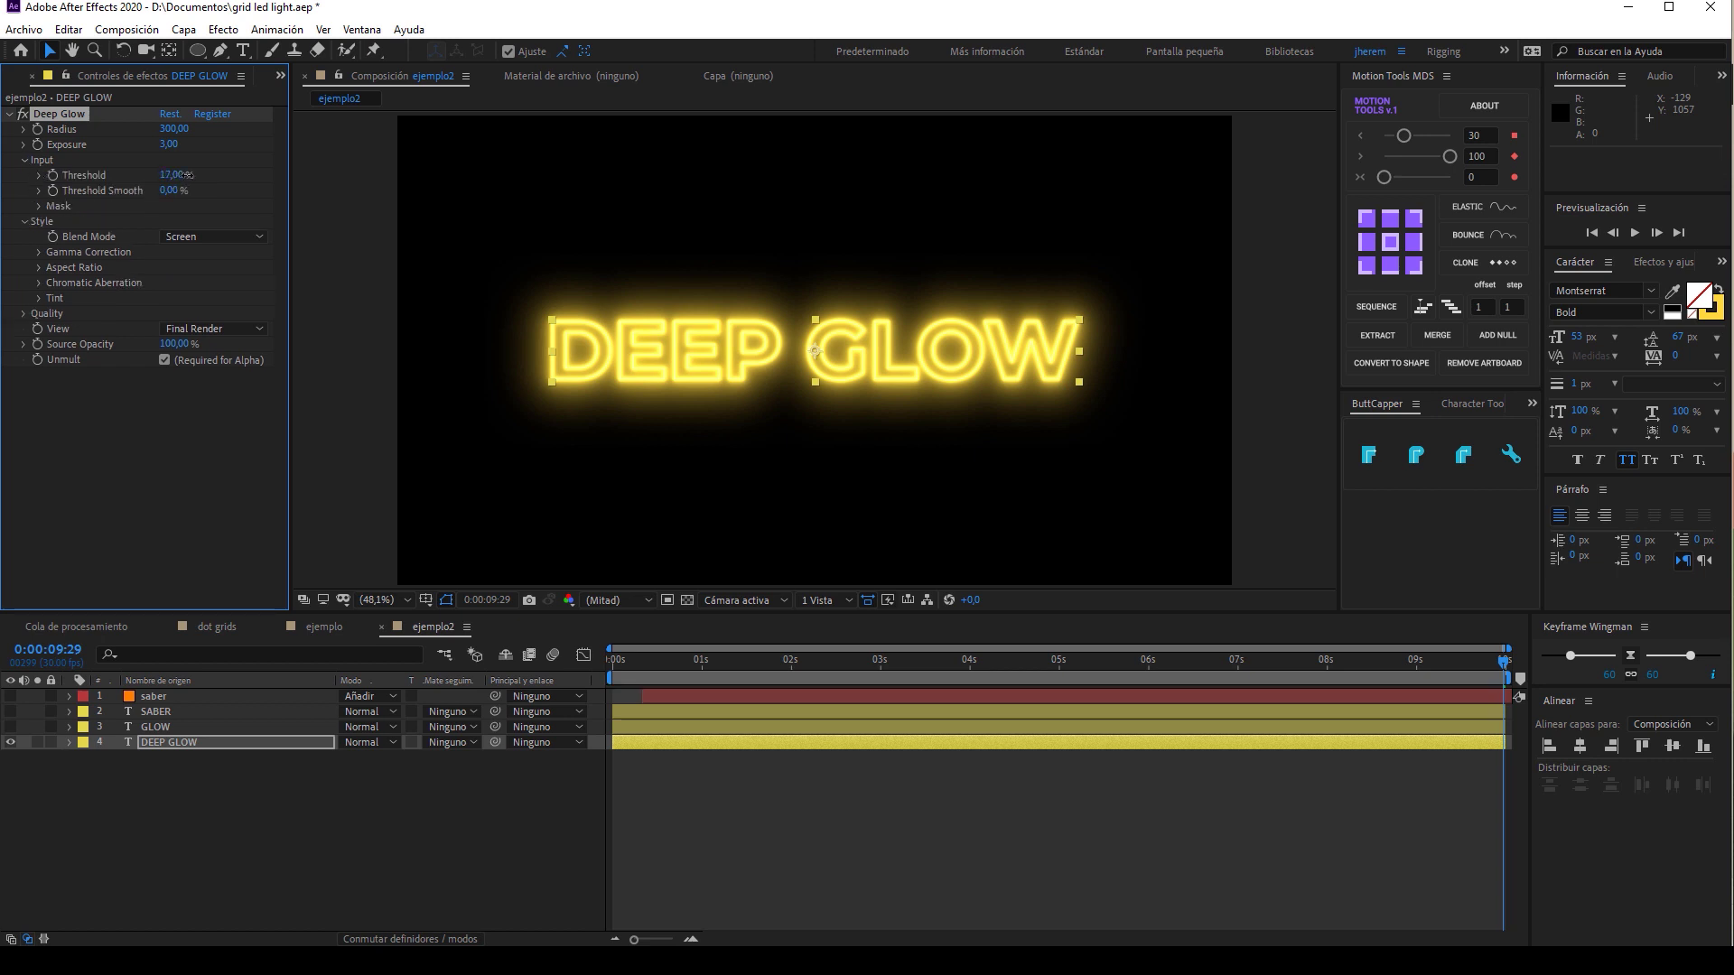
drag(206, 175, 206, 175)
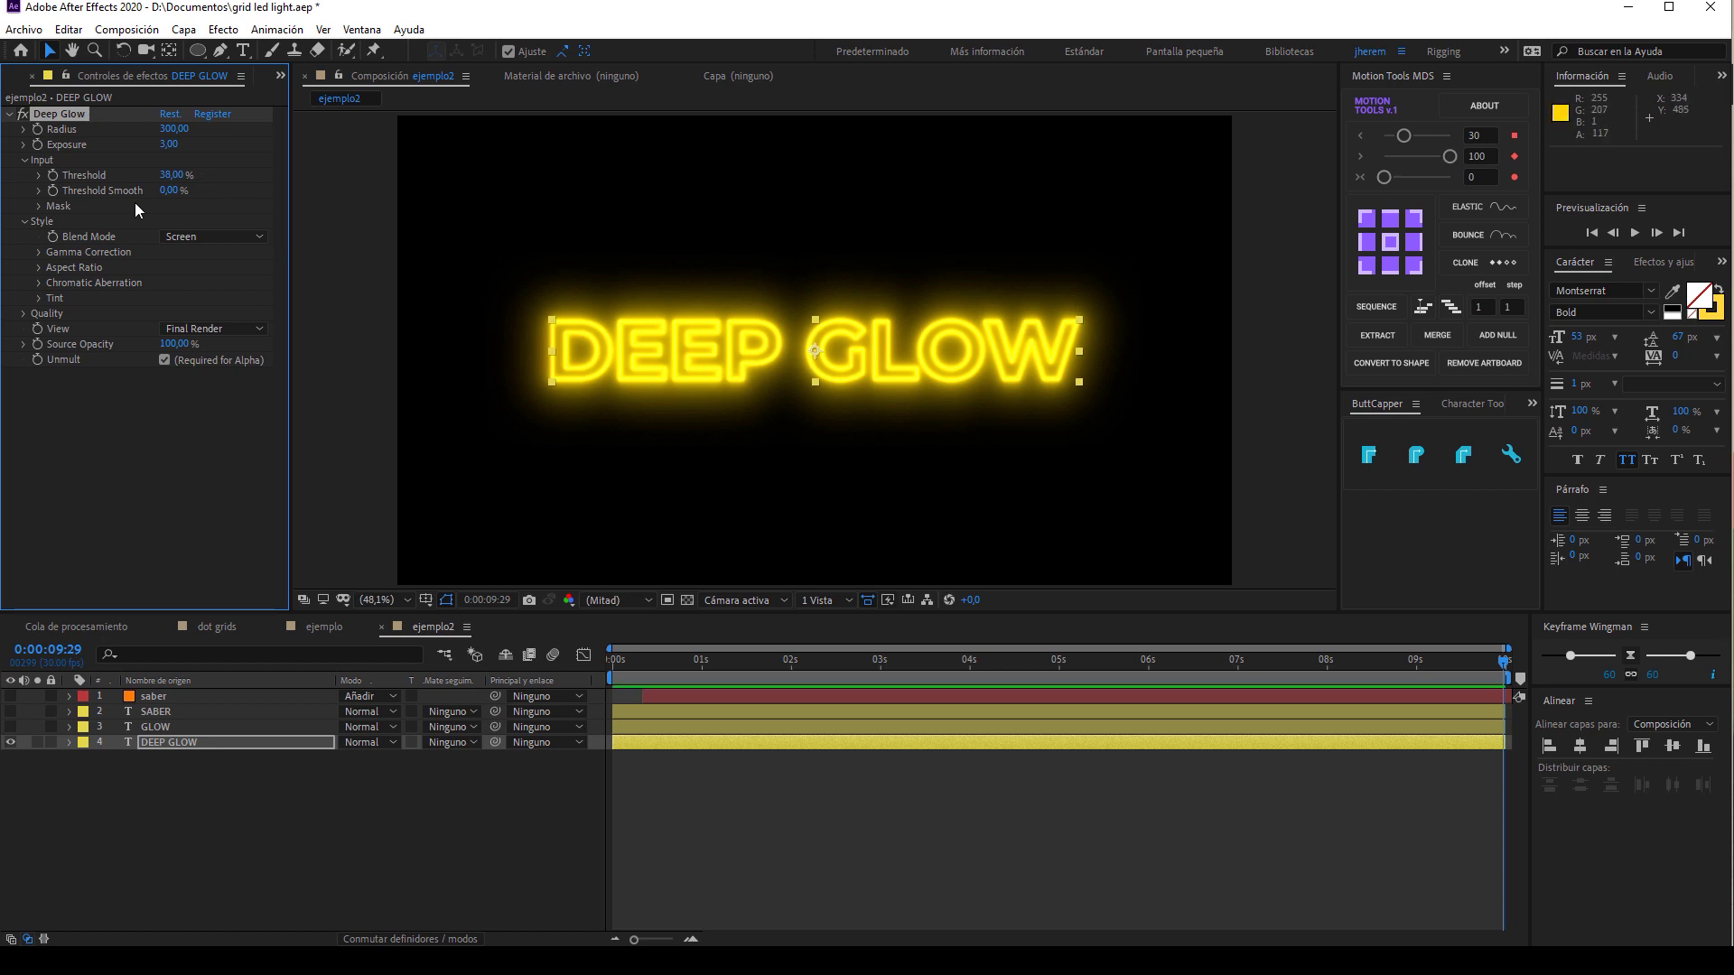
click(171, 174)
text(0)
key(Return)
click(40, 206)
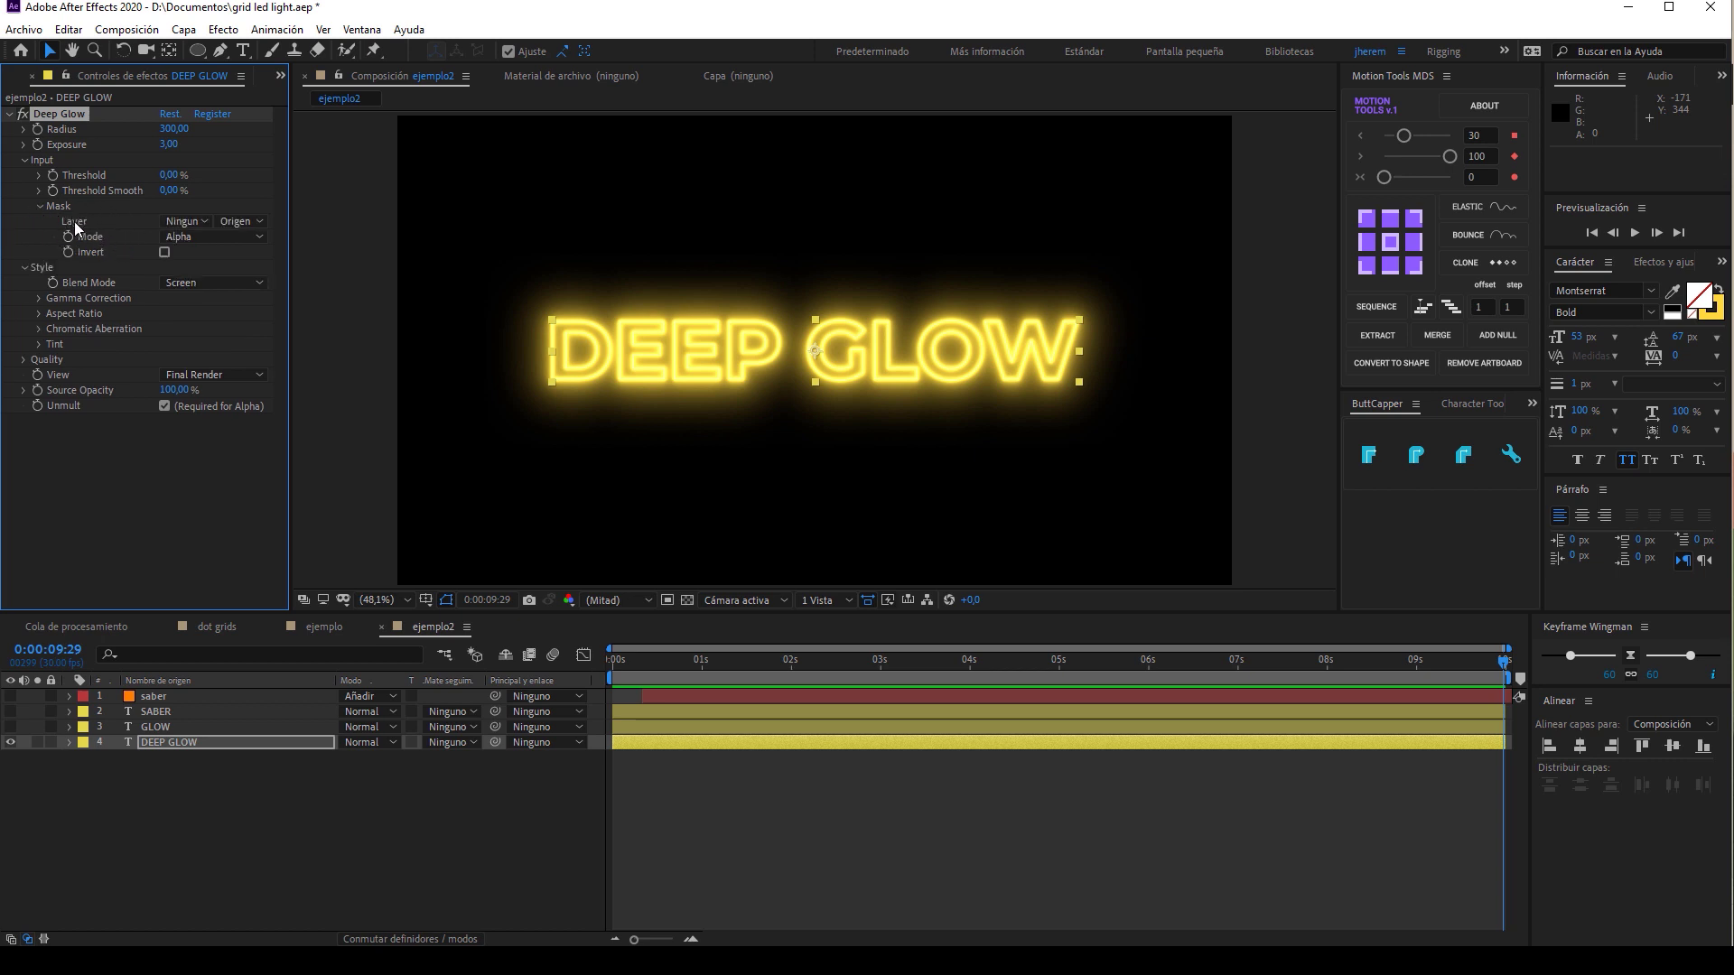
click(206, 222)
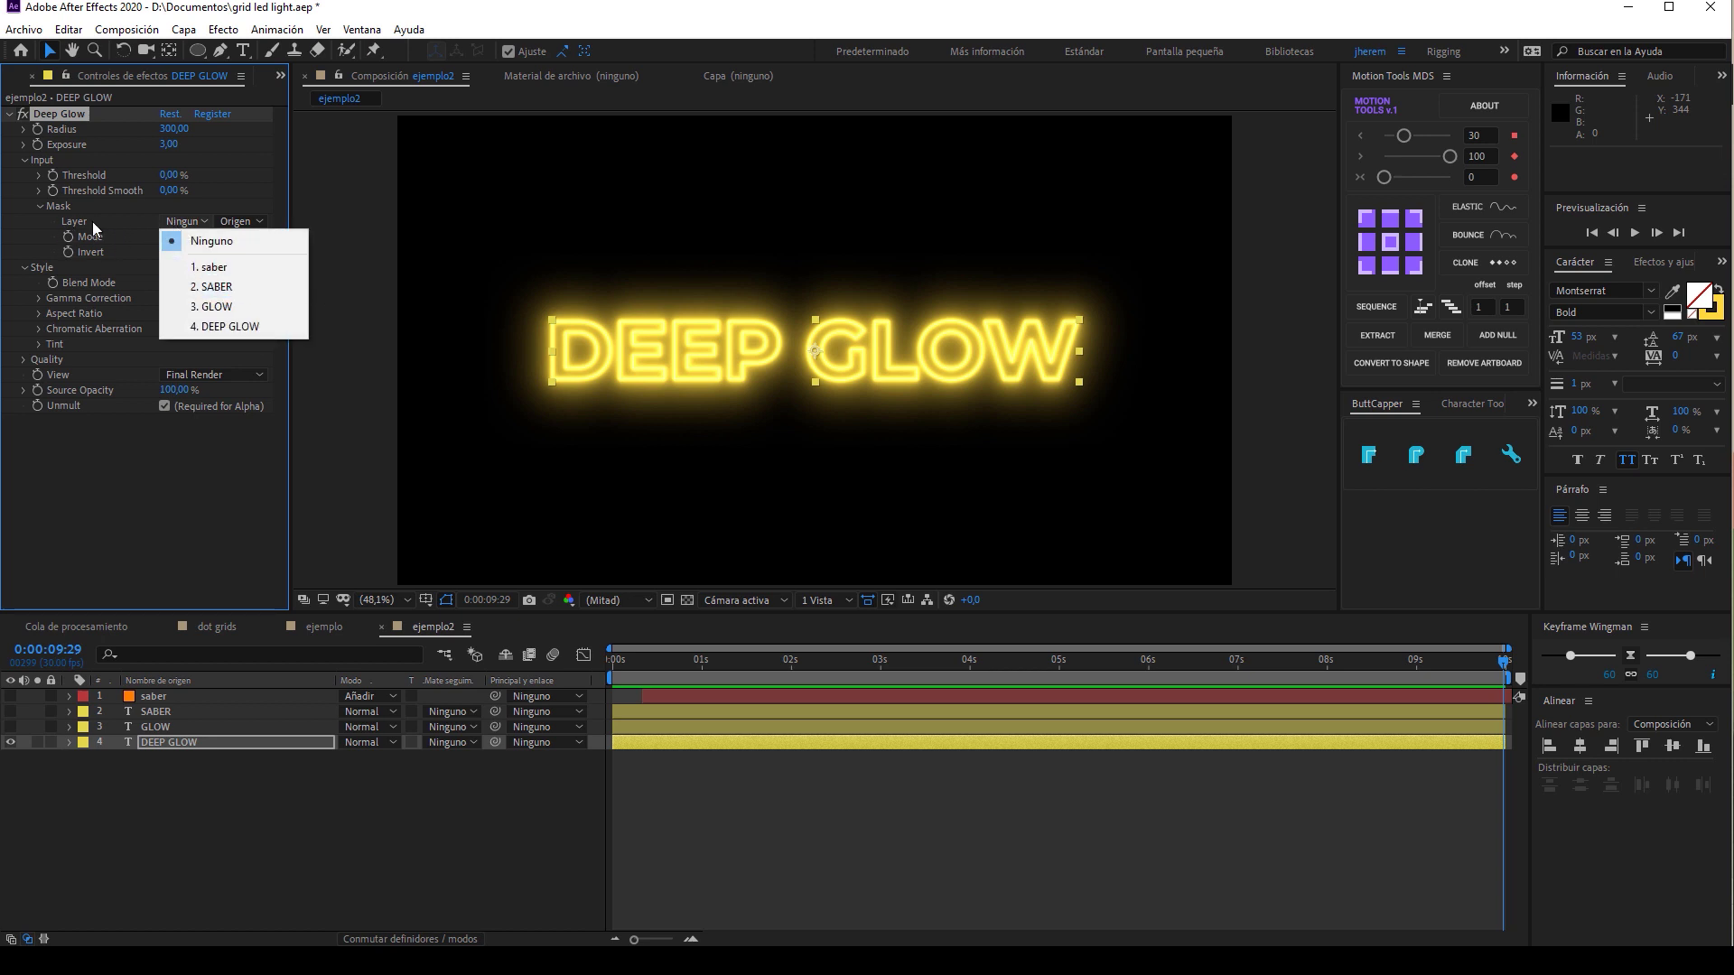
click(193, 244)
click(192, 238)
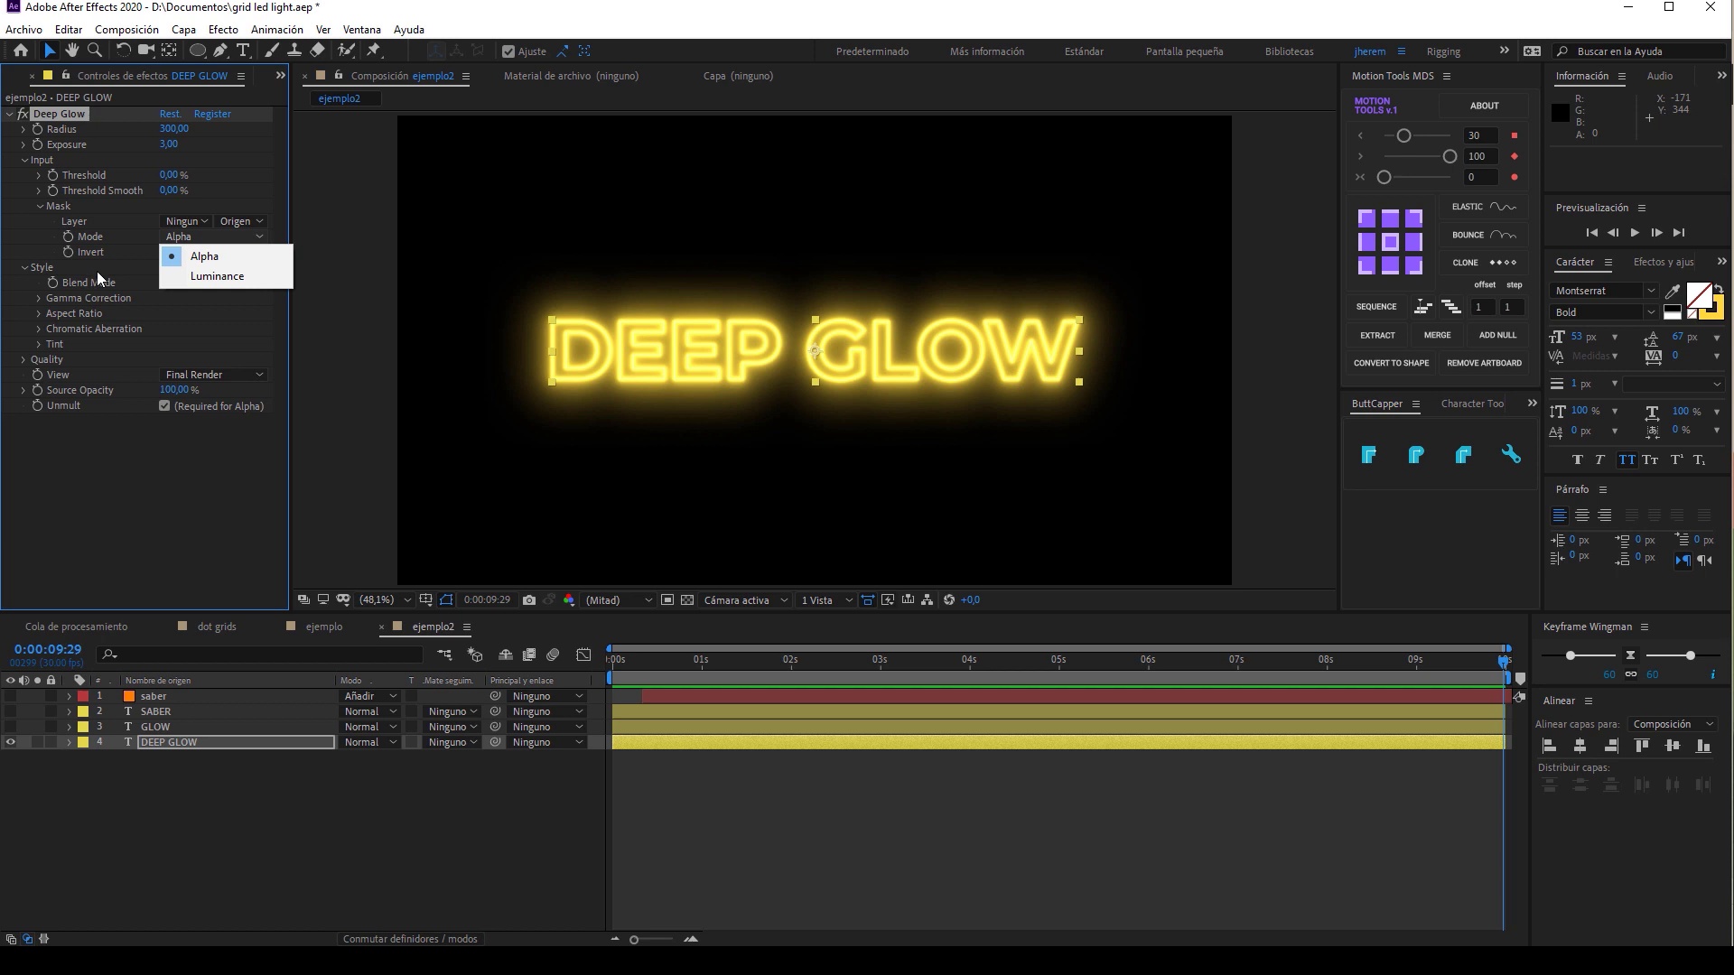
click(43, 251)
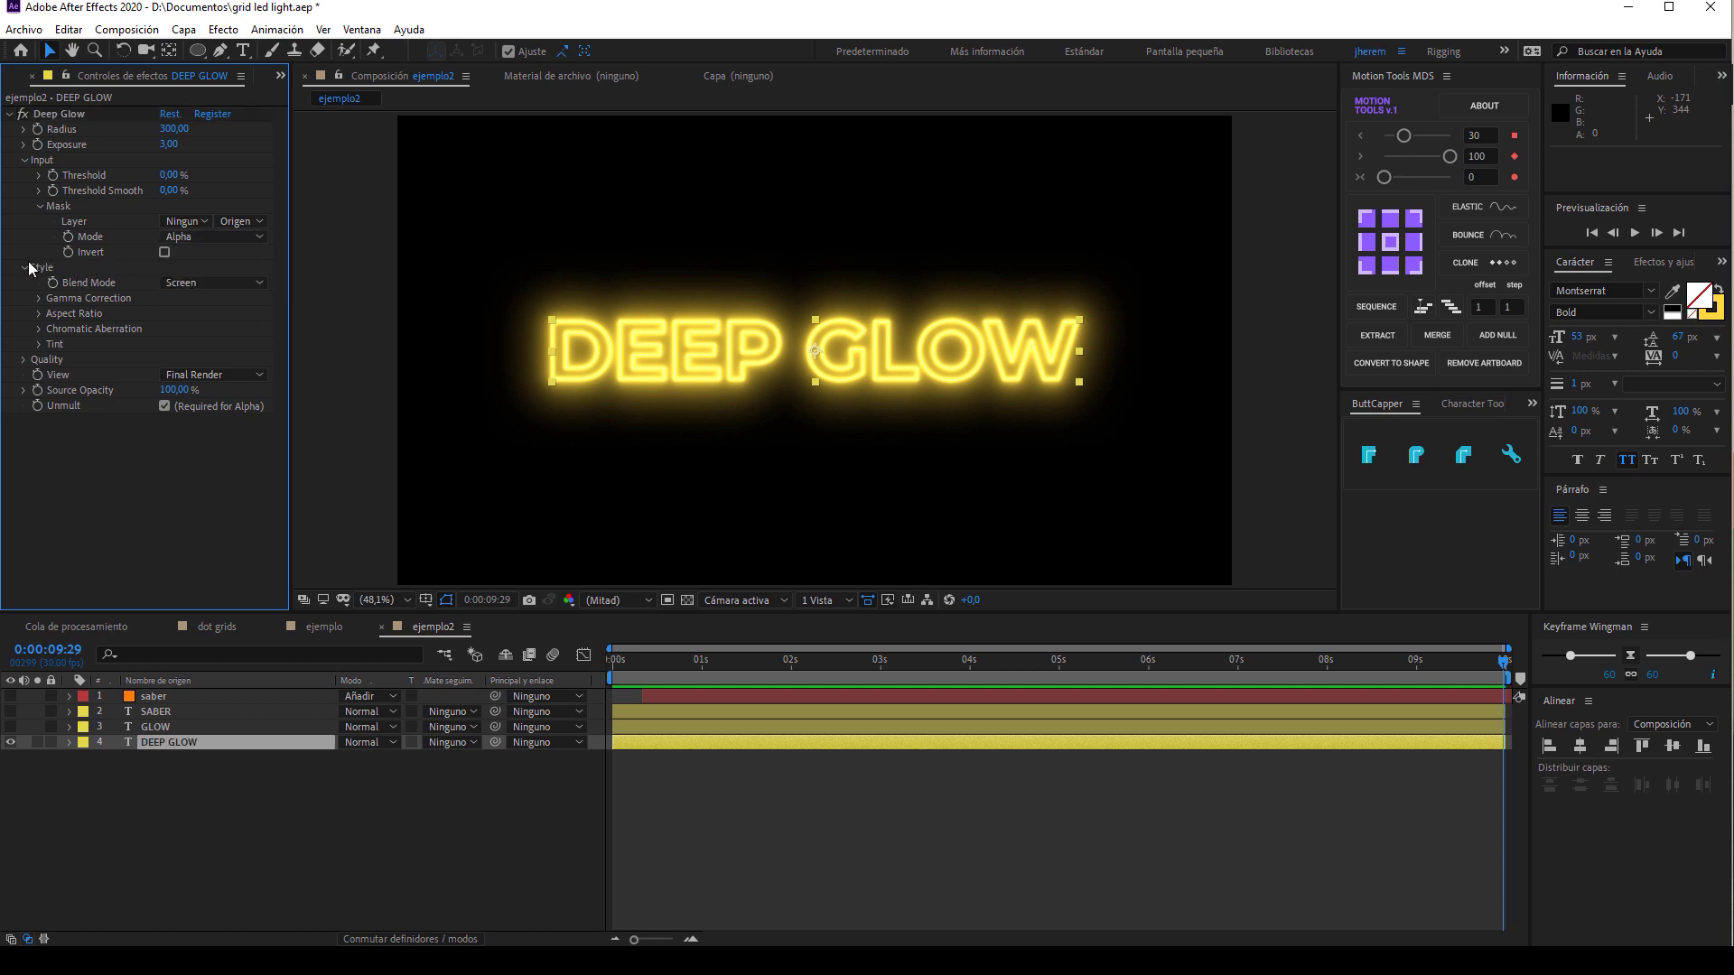
click(24, 160)
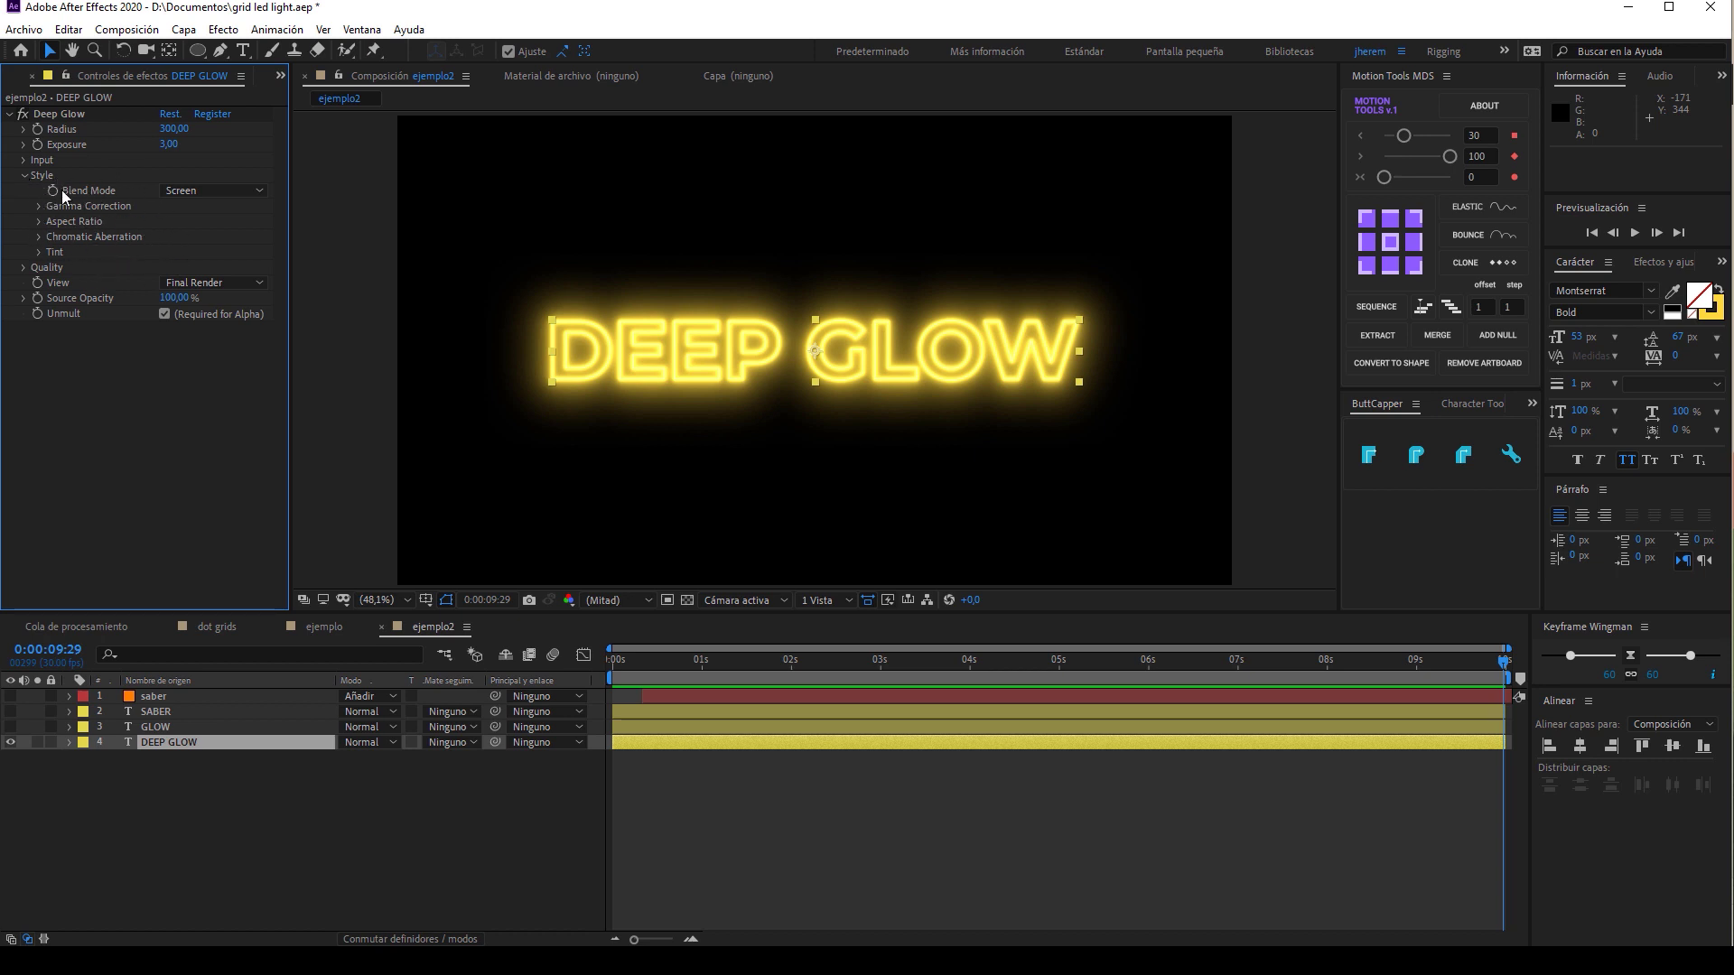
Try the Add blend mode for Deep Glow, then return it to Screen.
click(210, 190)
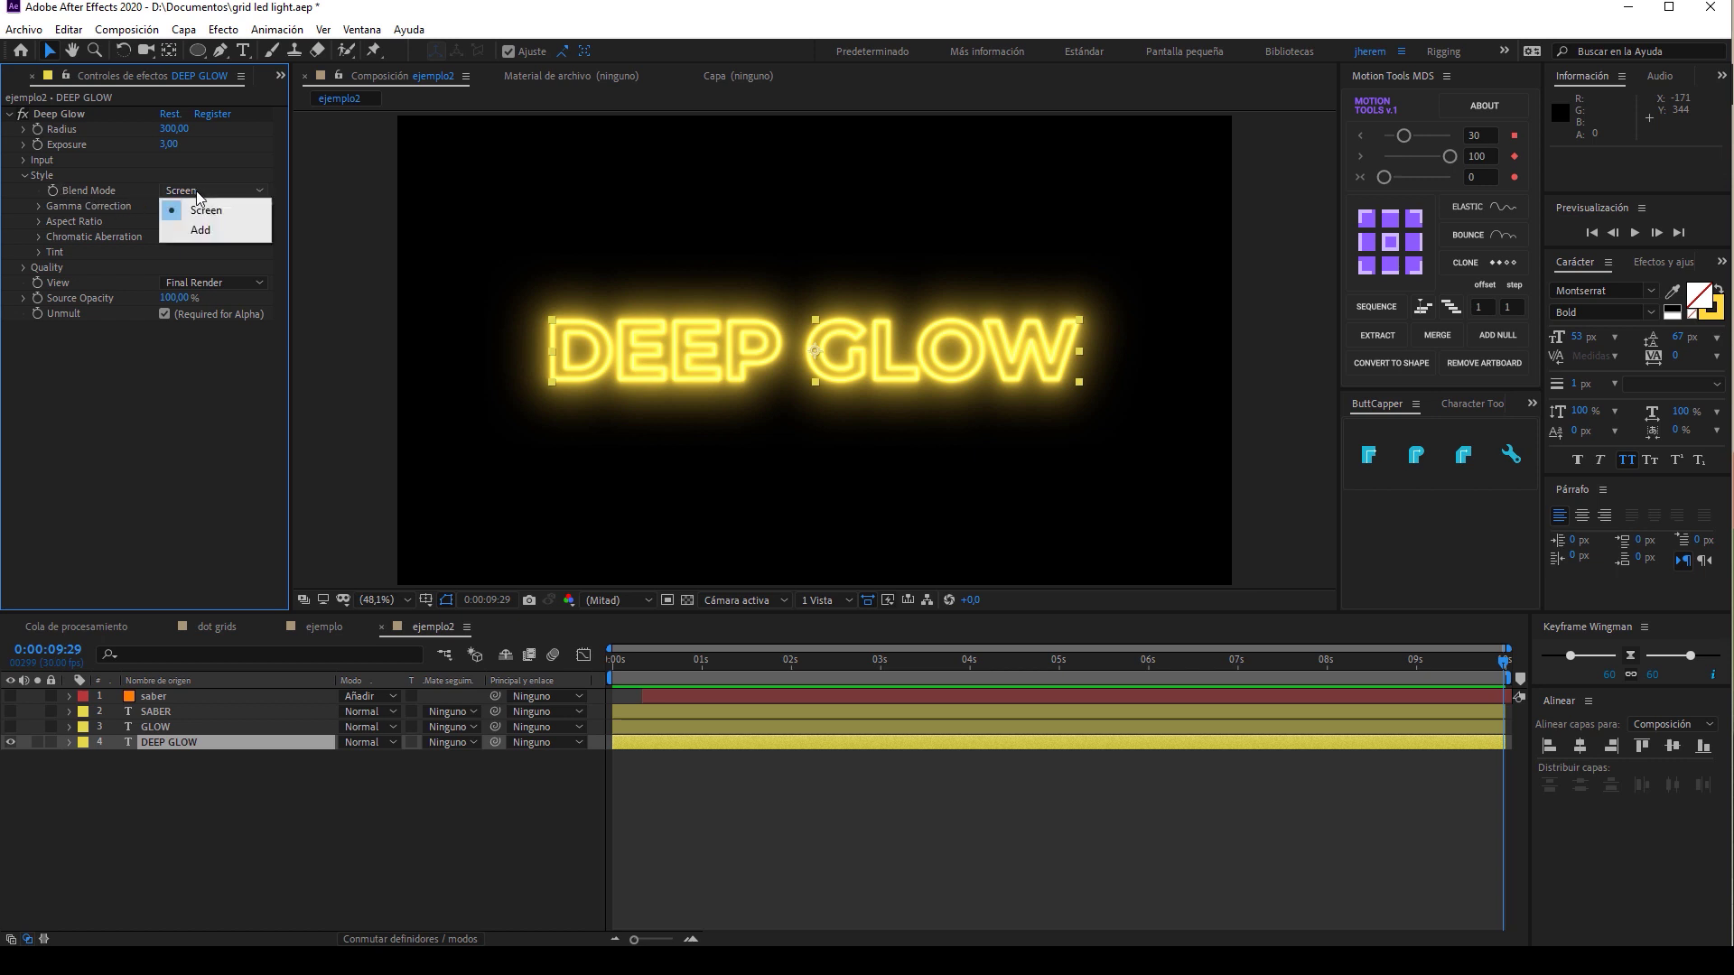
click(210, 229)
click(203, 192)
click(203, 211)
Toggle the gamma correction options, re-enable Auto Detect Gamma and check the detected scene gamma.
click(40, 206)
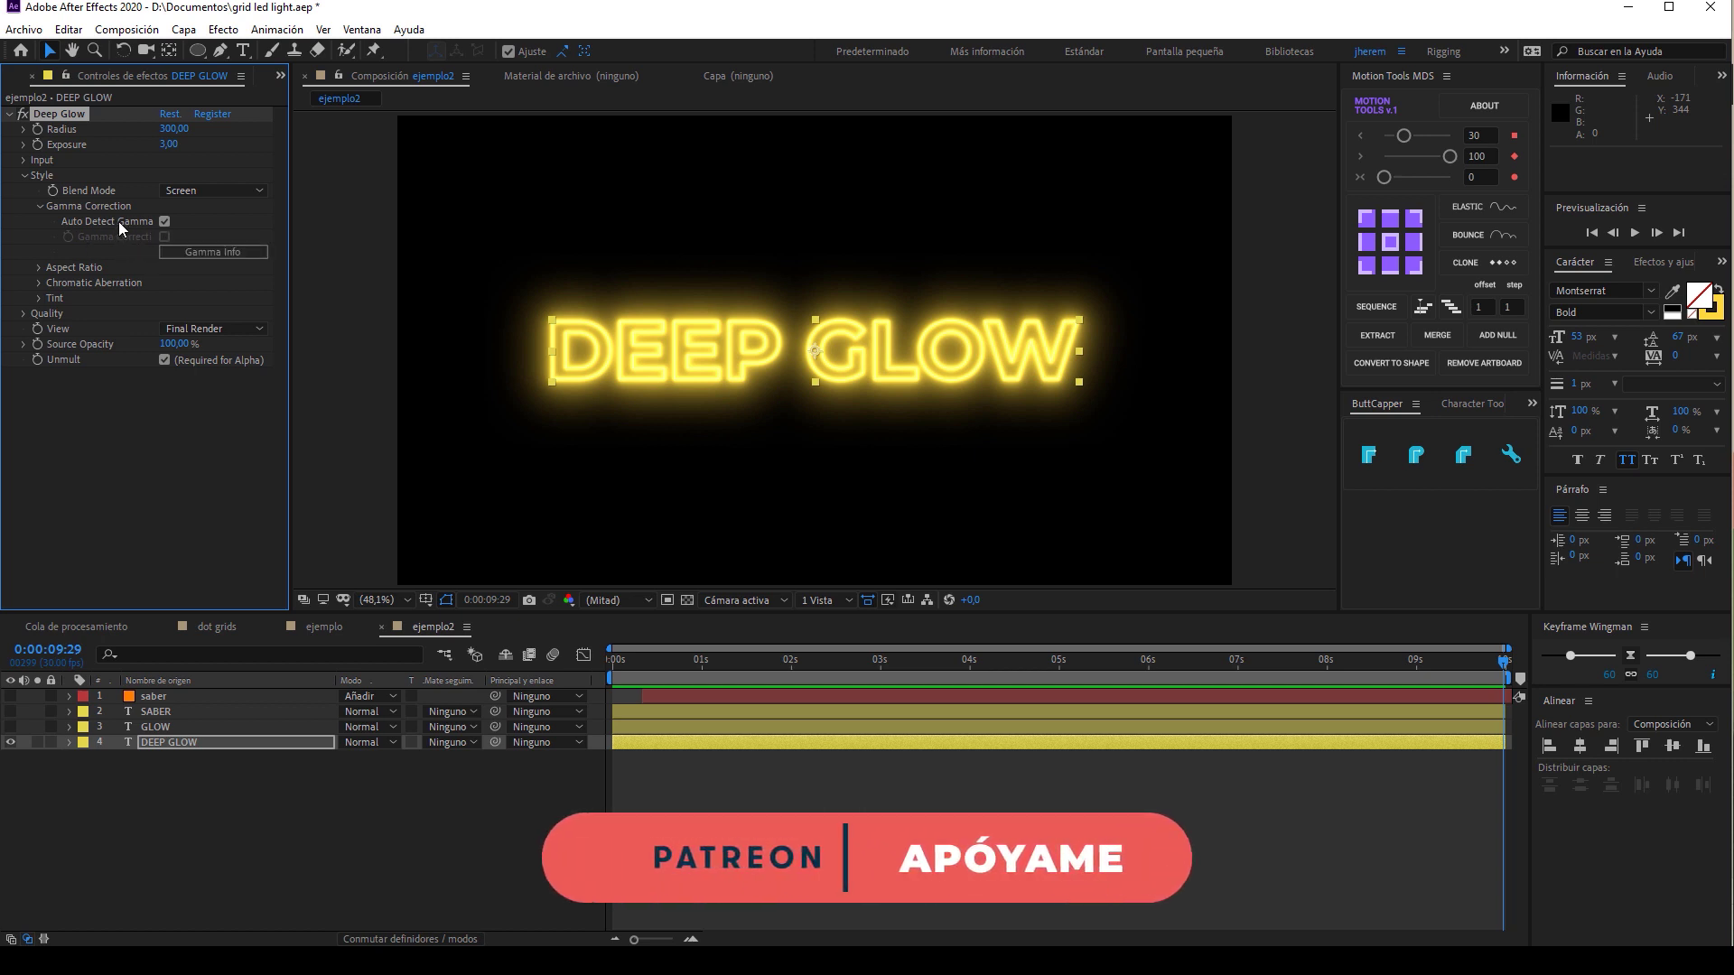
click(165, 221)
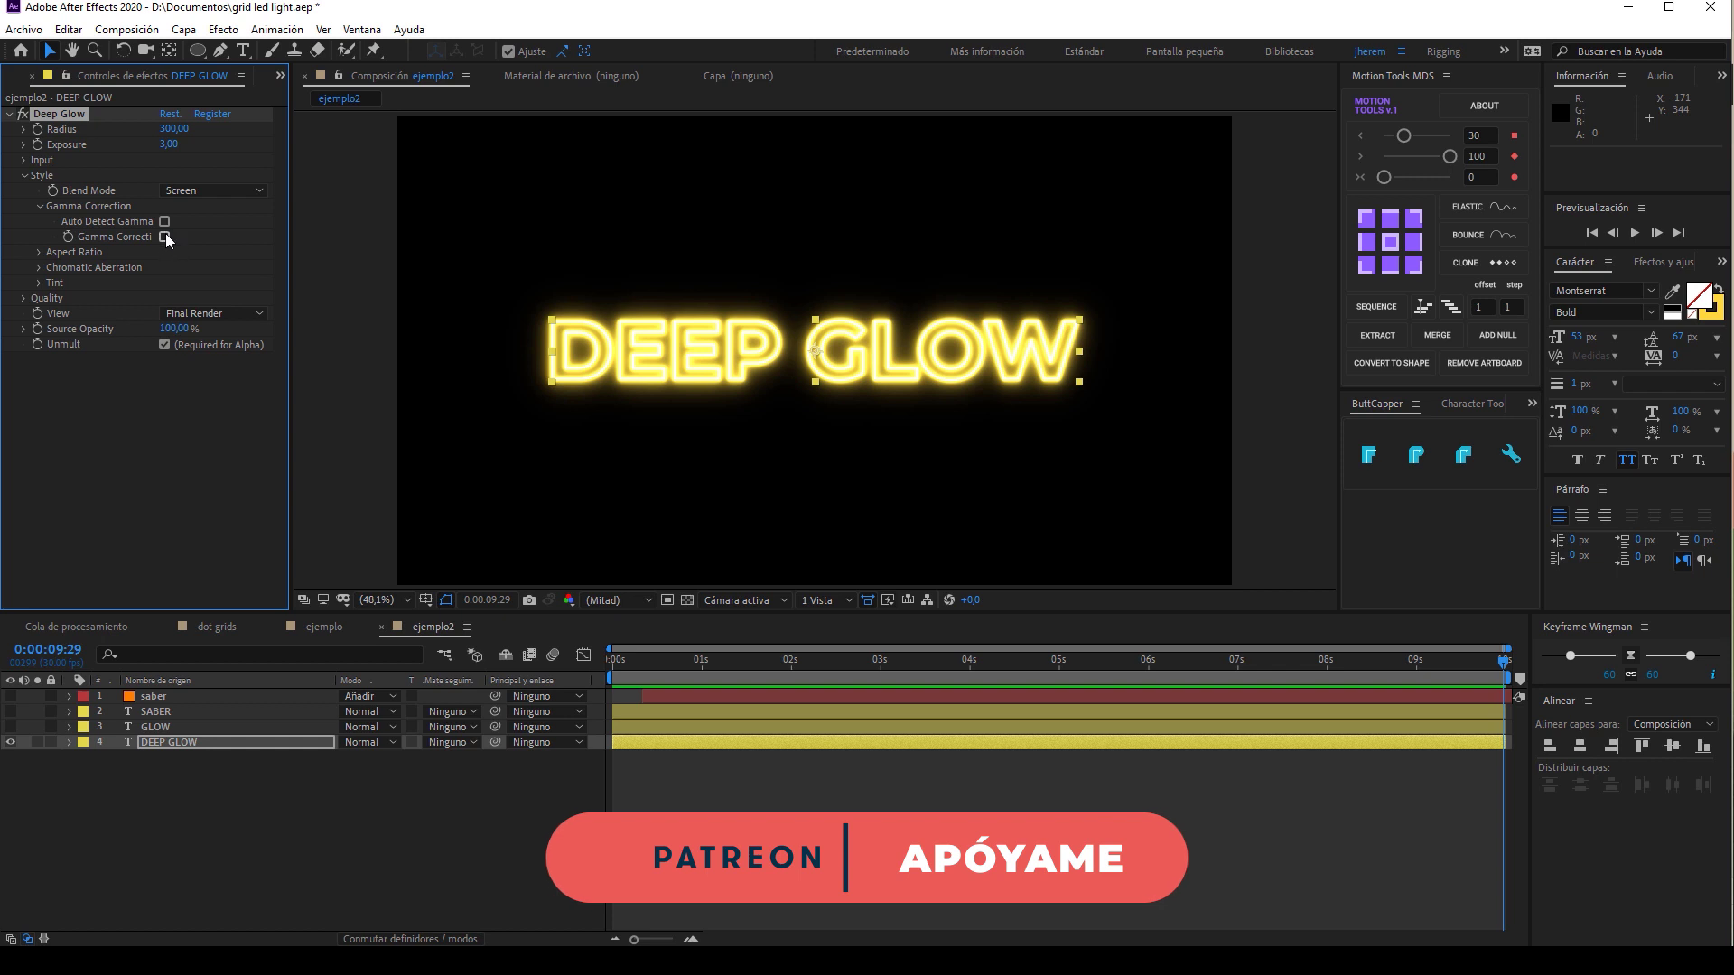
click(164, 237)
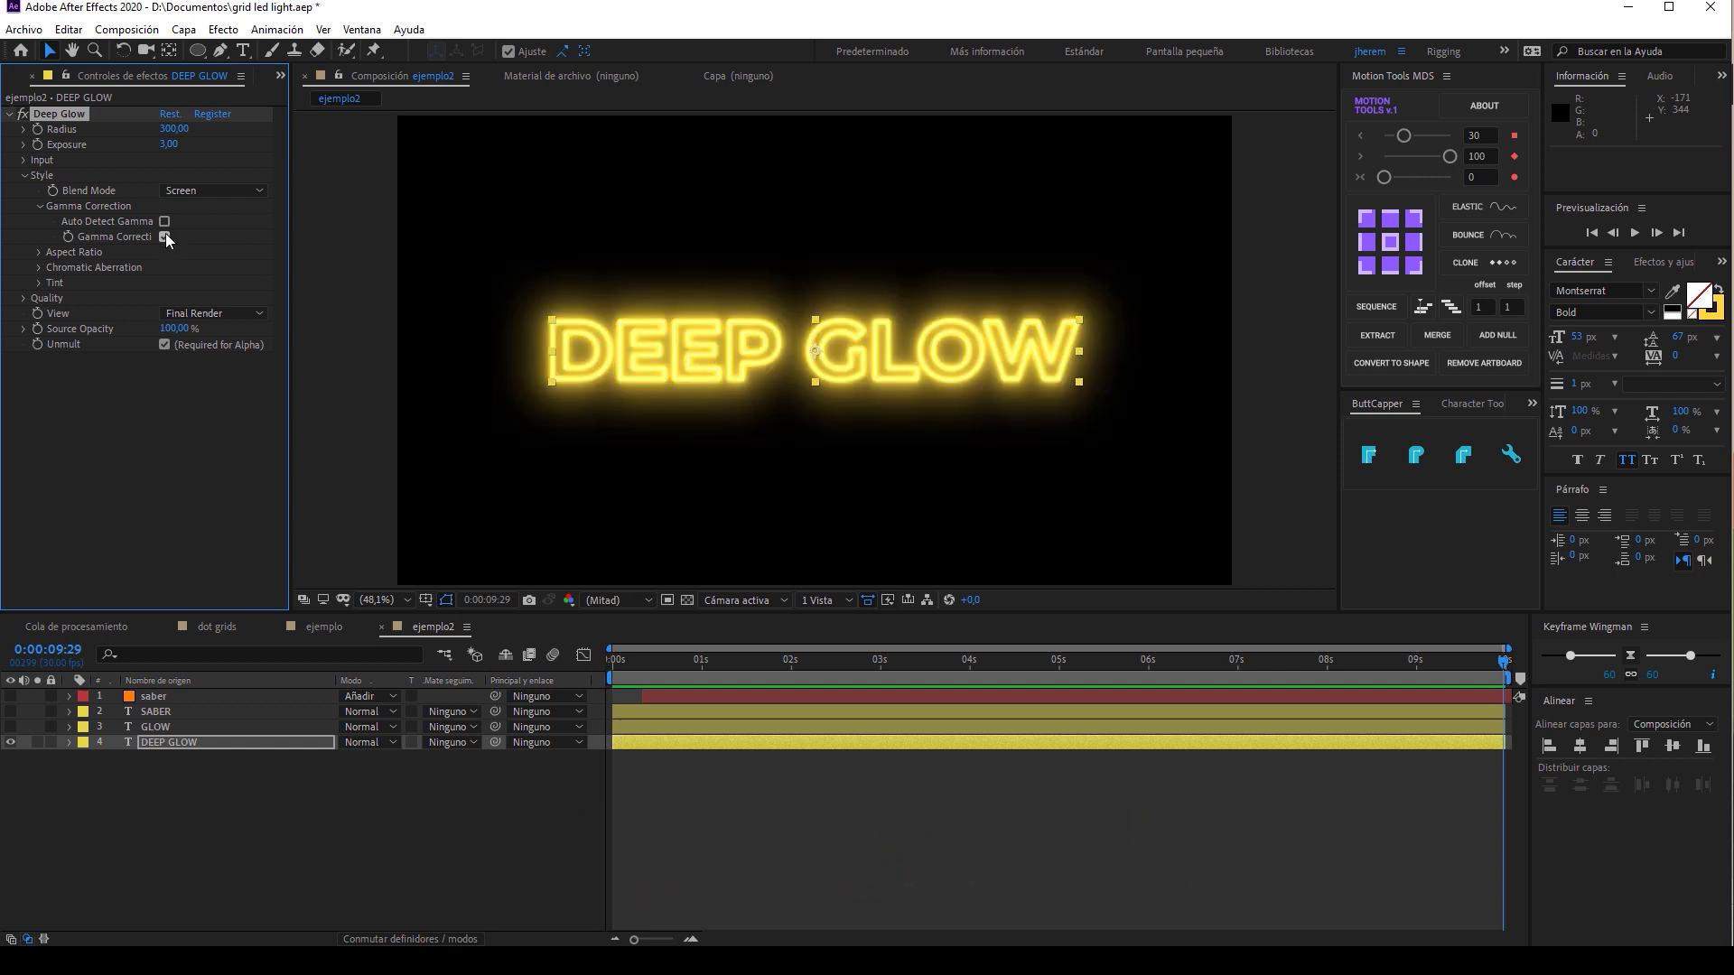
click(164, 236)
click(164, 237)
click(164, 222)
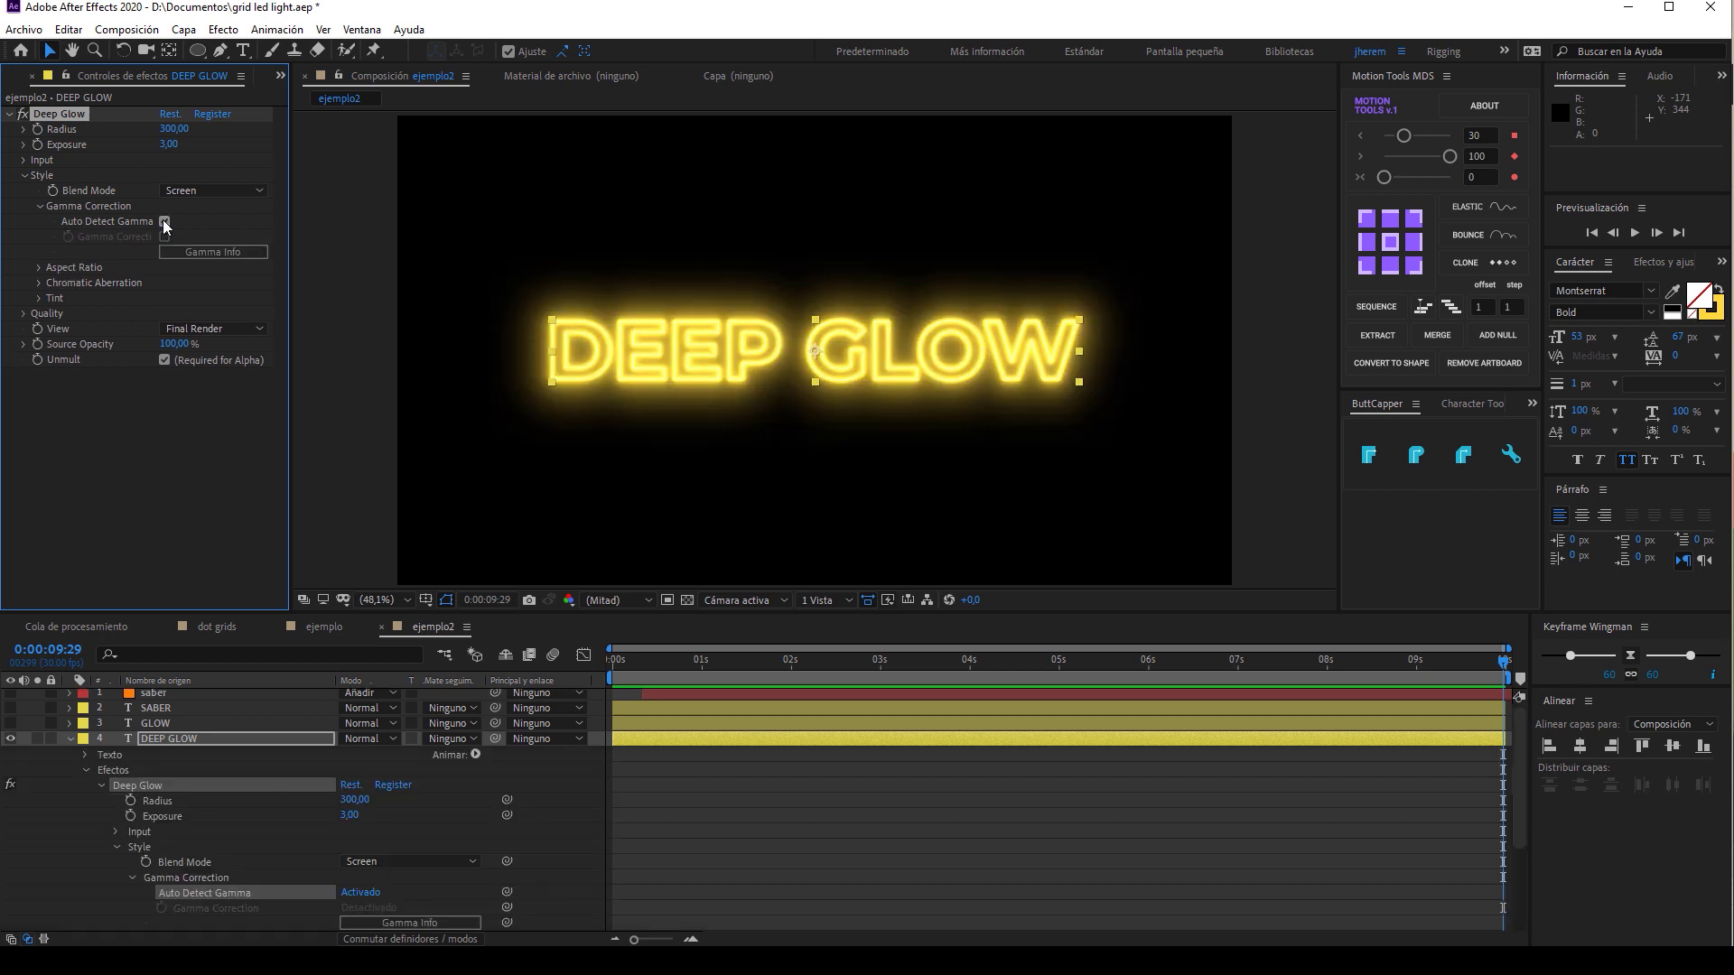
click(198, 254)
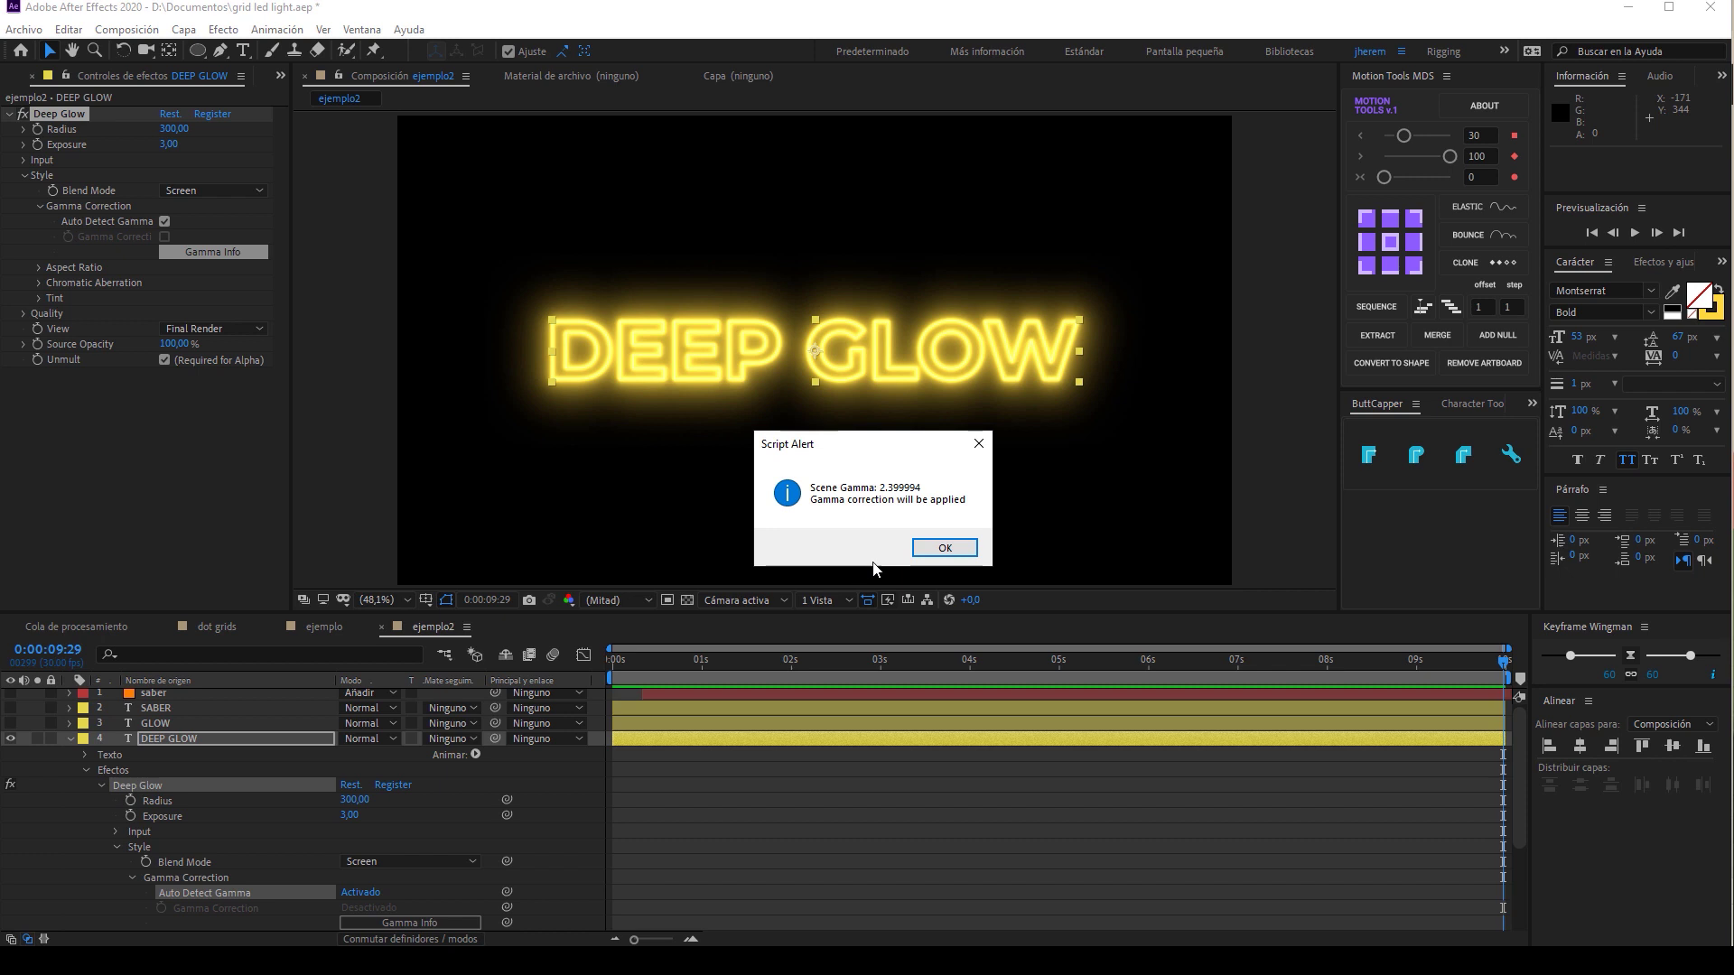
click(939, 545)
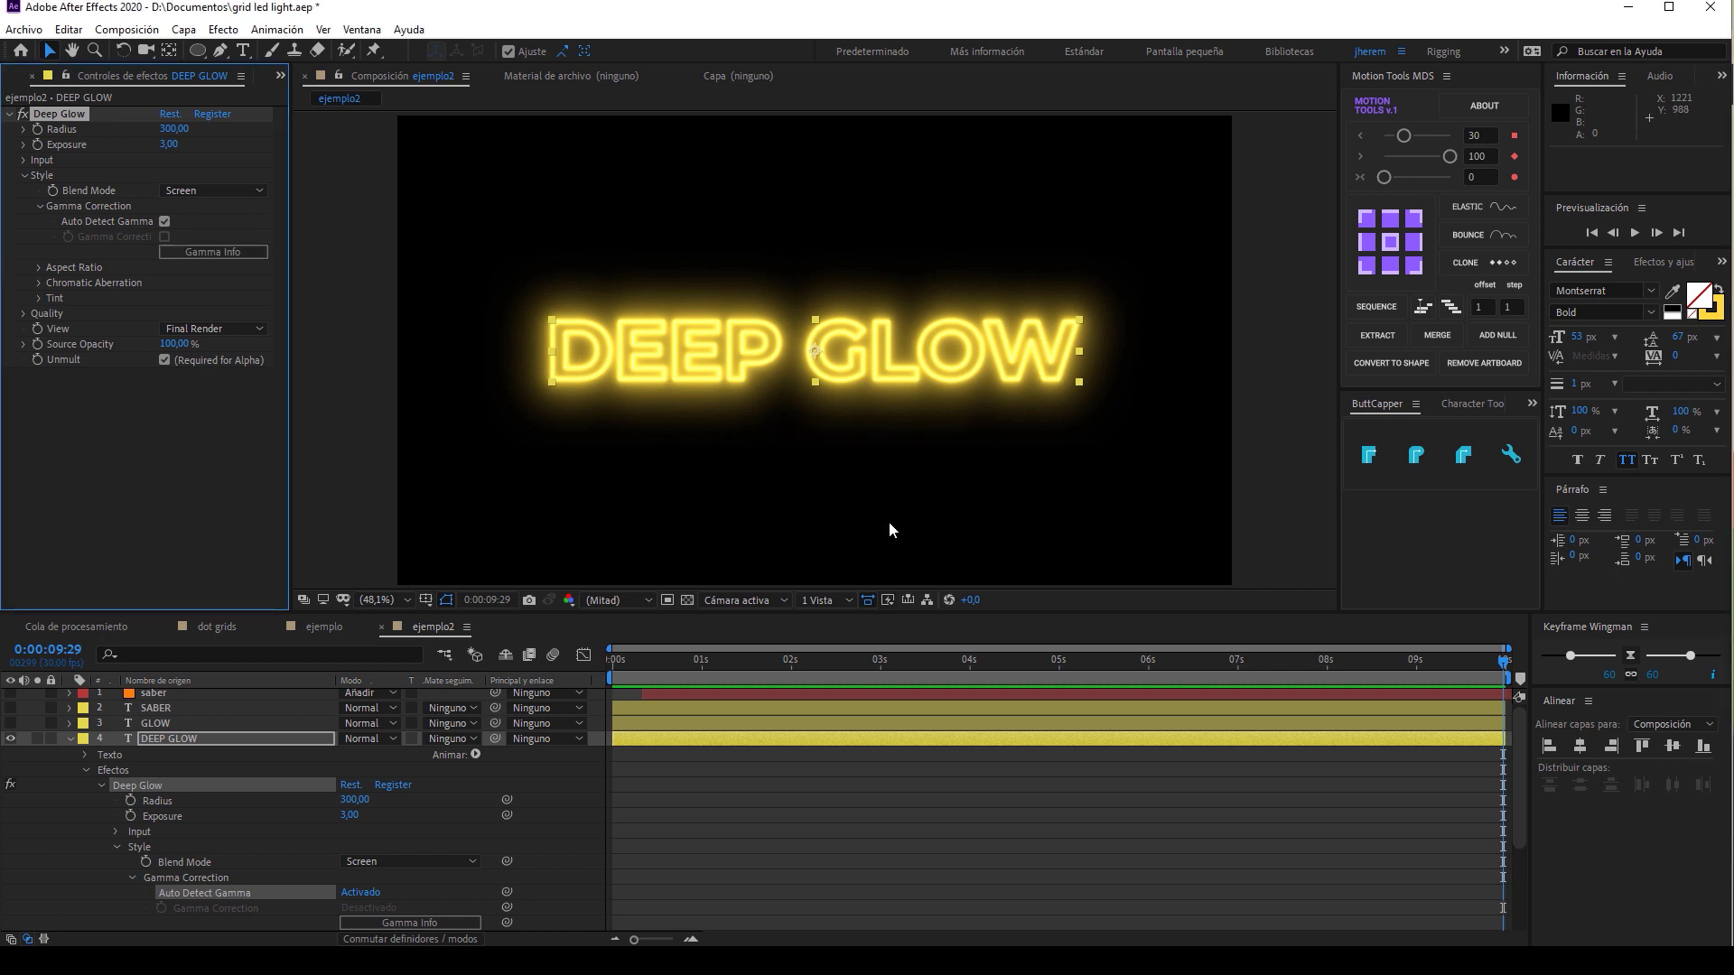
click(39, 268)
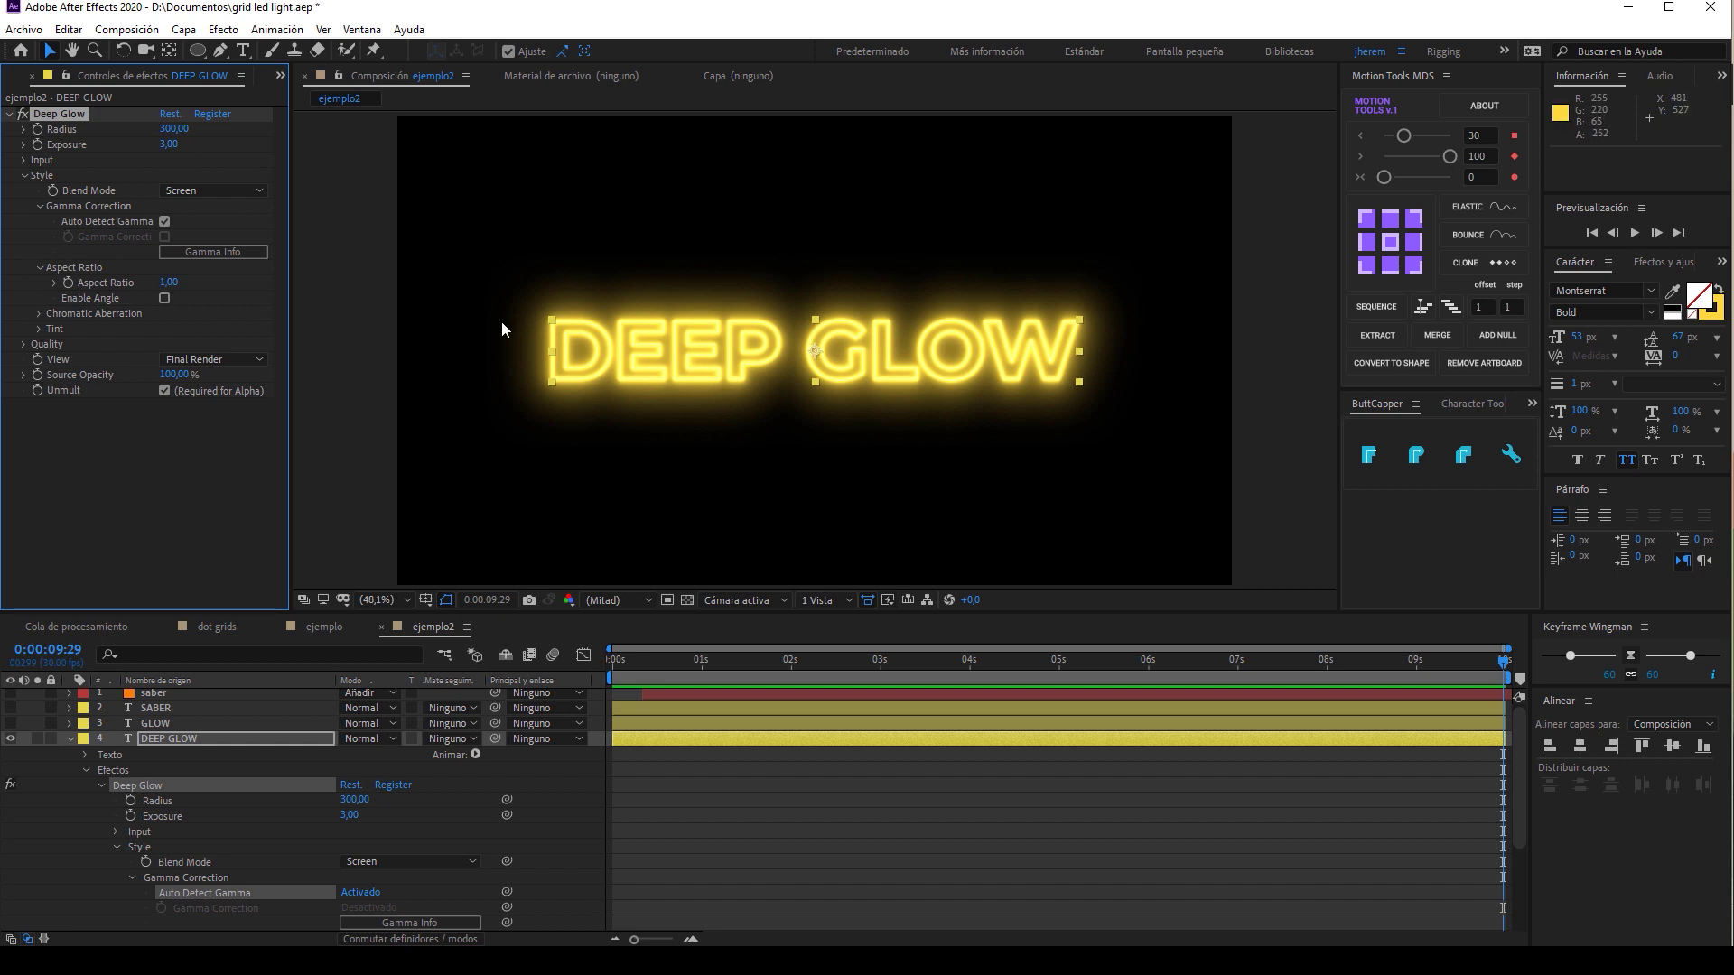
Set the Deep Glow Aspect Ratio to 1 after trying 0, 2 and 1.49.
click(166, 284)
text(0)
key(Return)
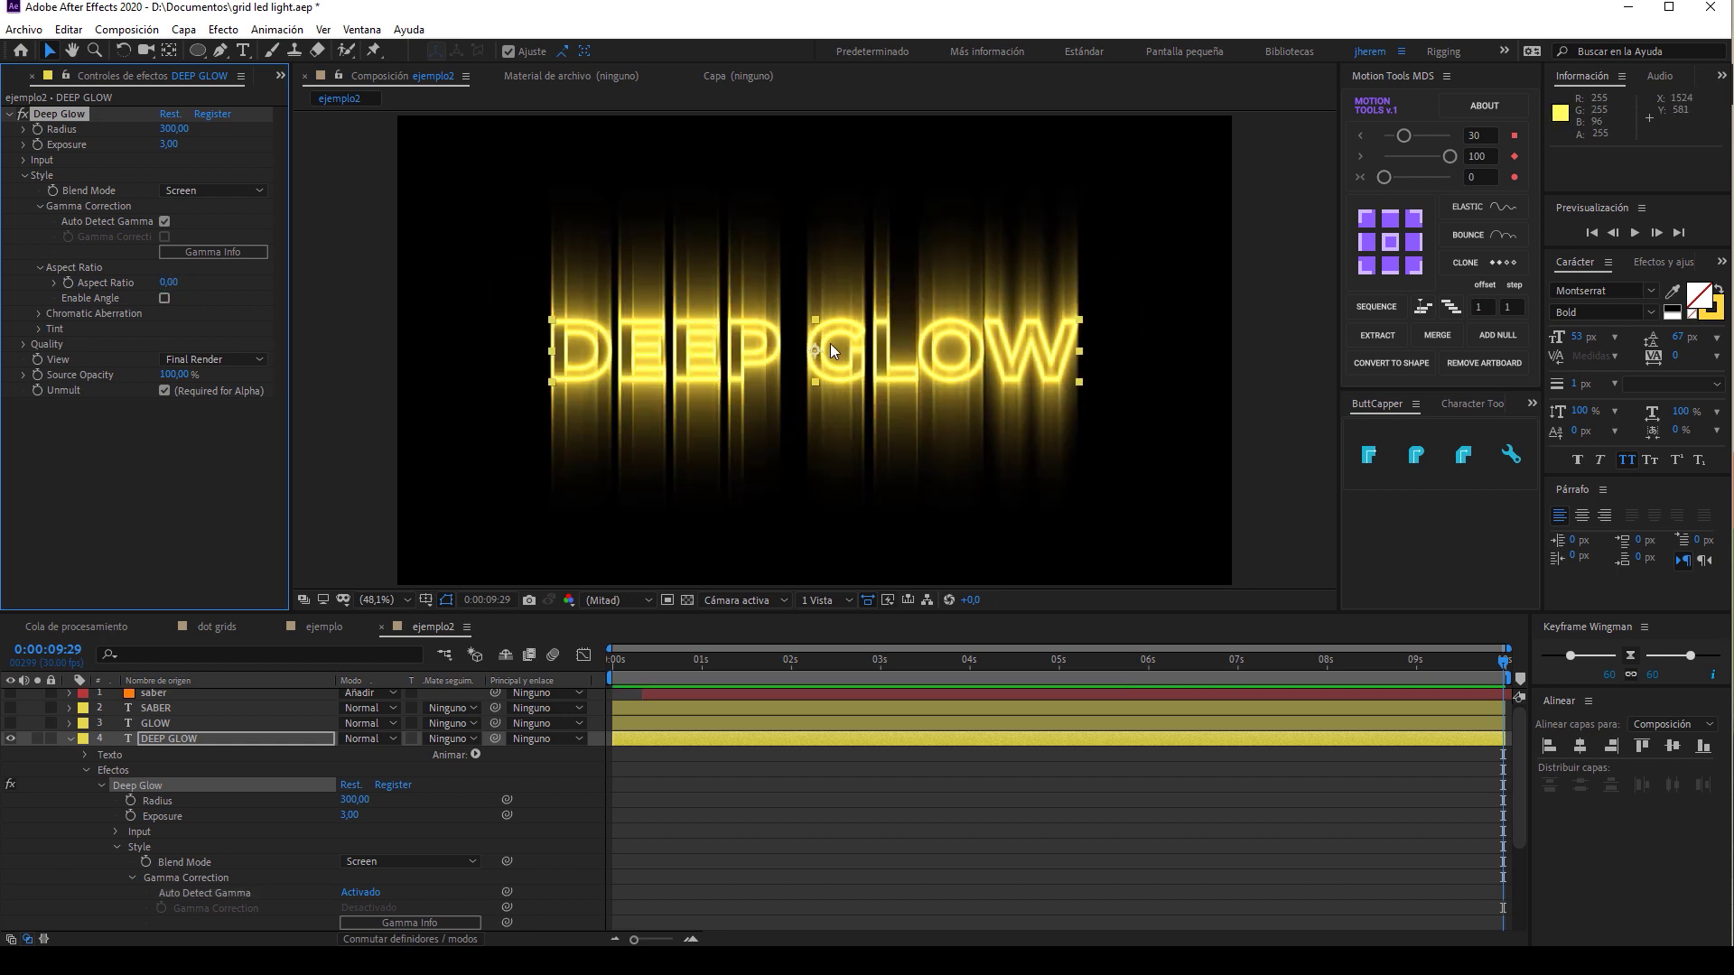
click(169, 283)
text(2)
key(Return)
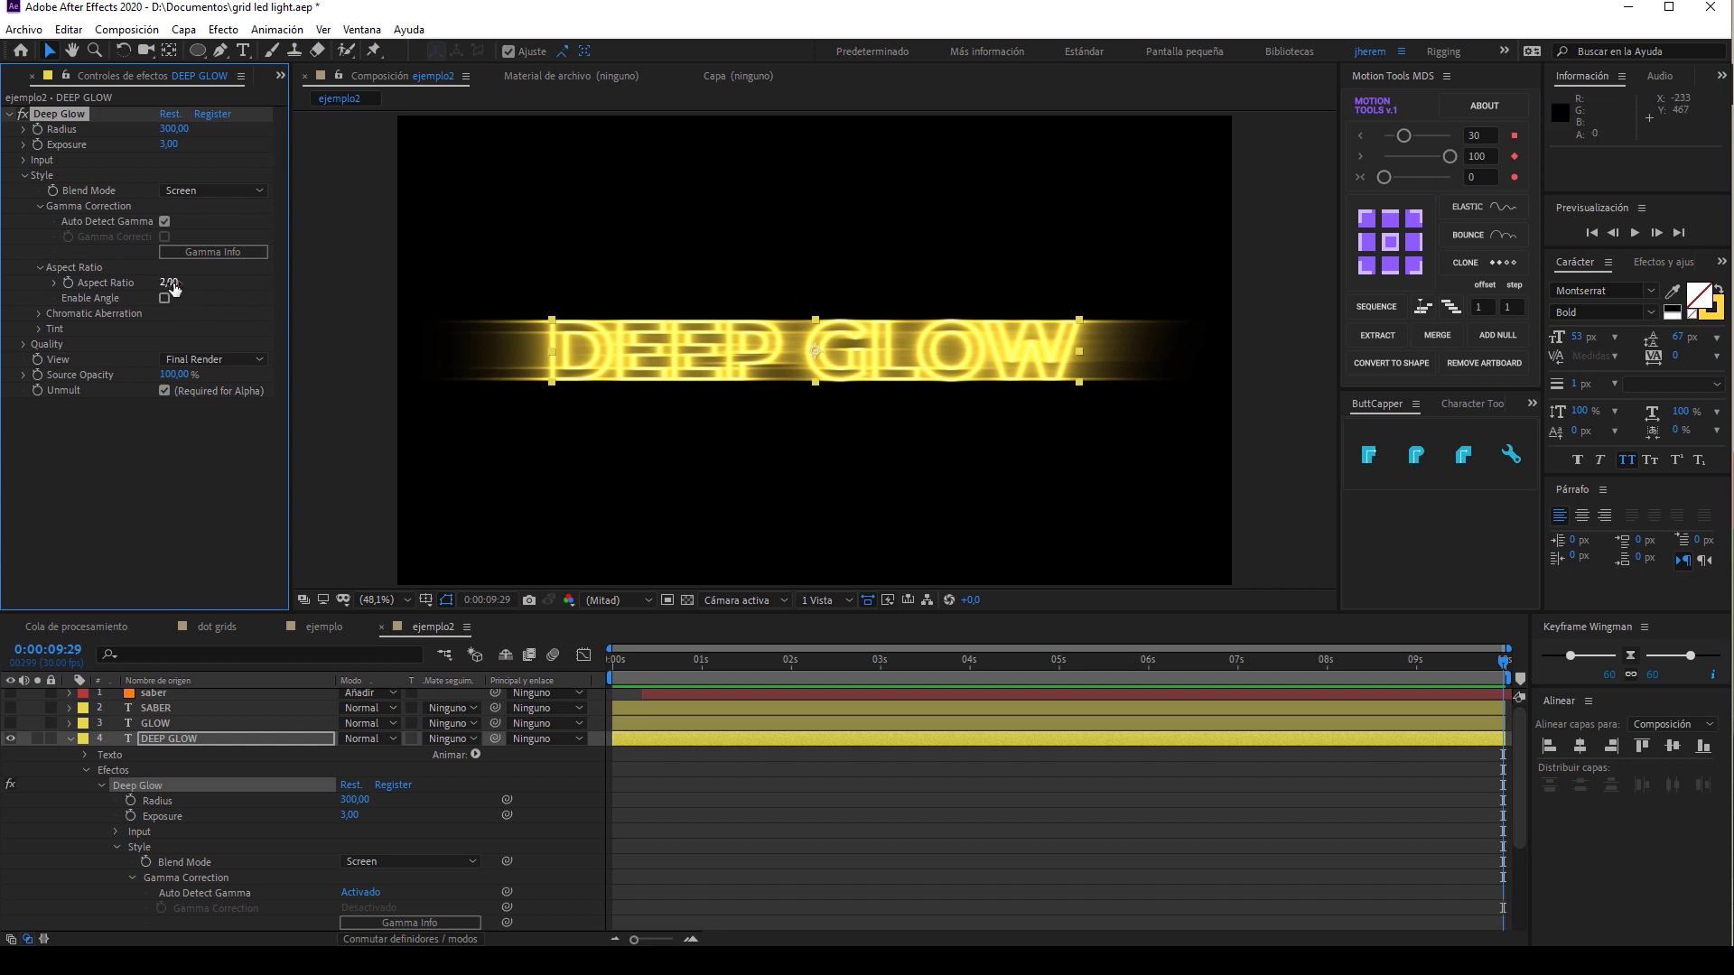
drag(168, 282, 138, 289)
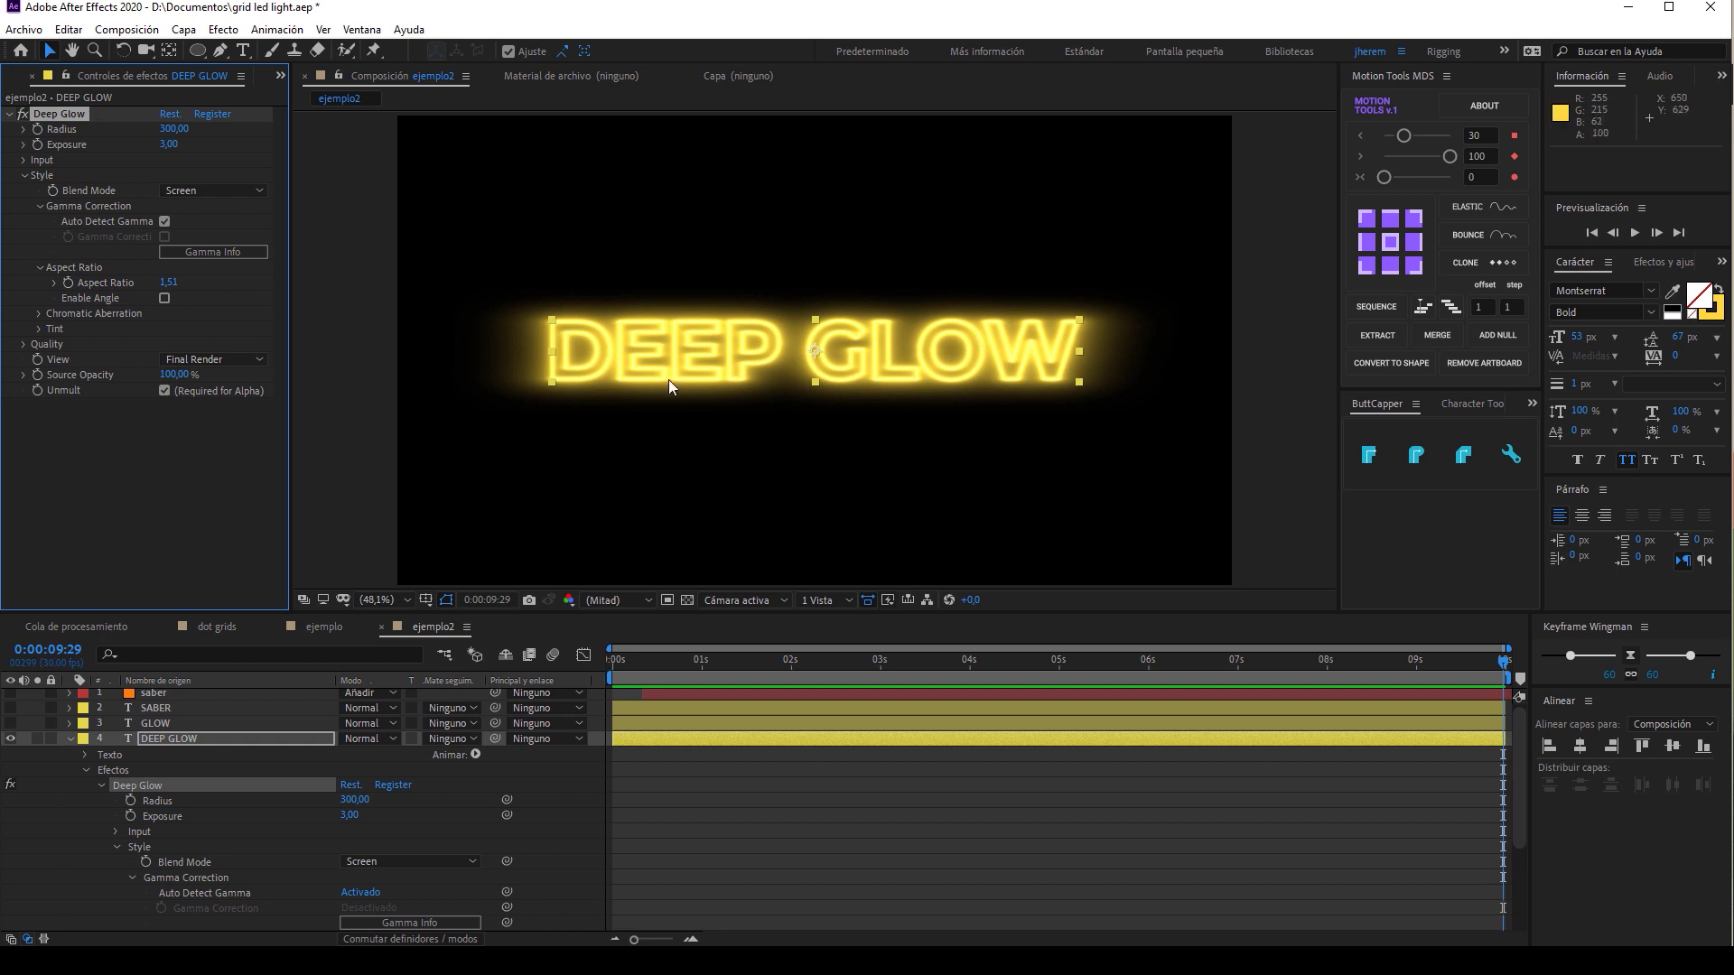
click(167, 283)
text(1.49)
key(Return)
text(1)
key(Return)
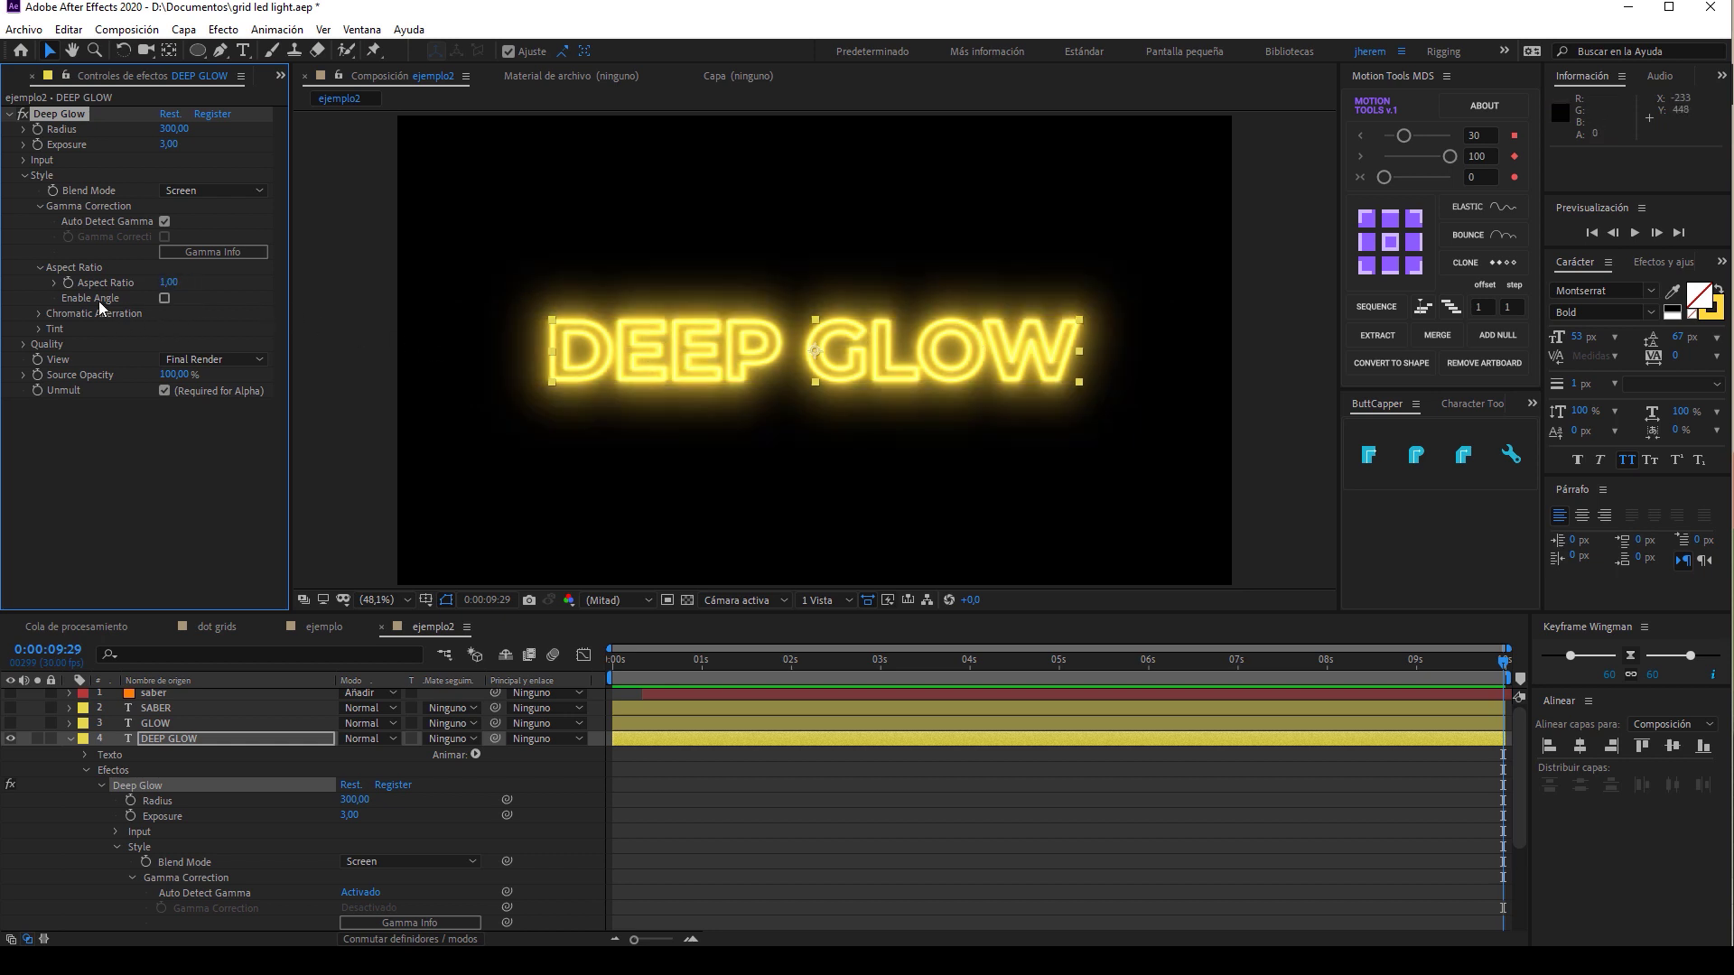
Enable Chromatic Aberration with Green & Blue channels at a 0.46% amount.
click(41, 314)
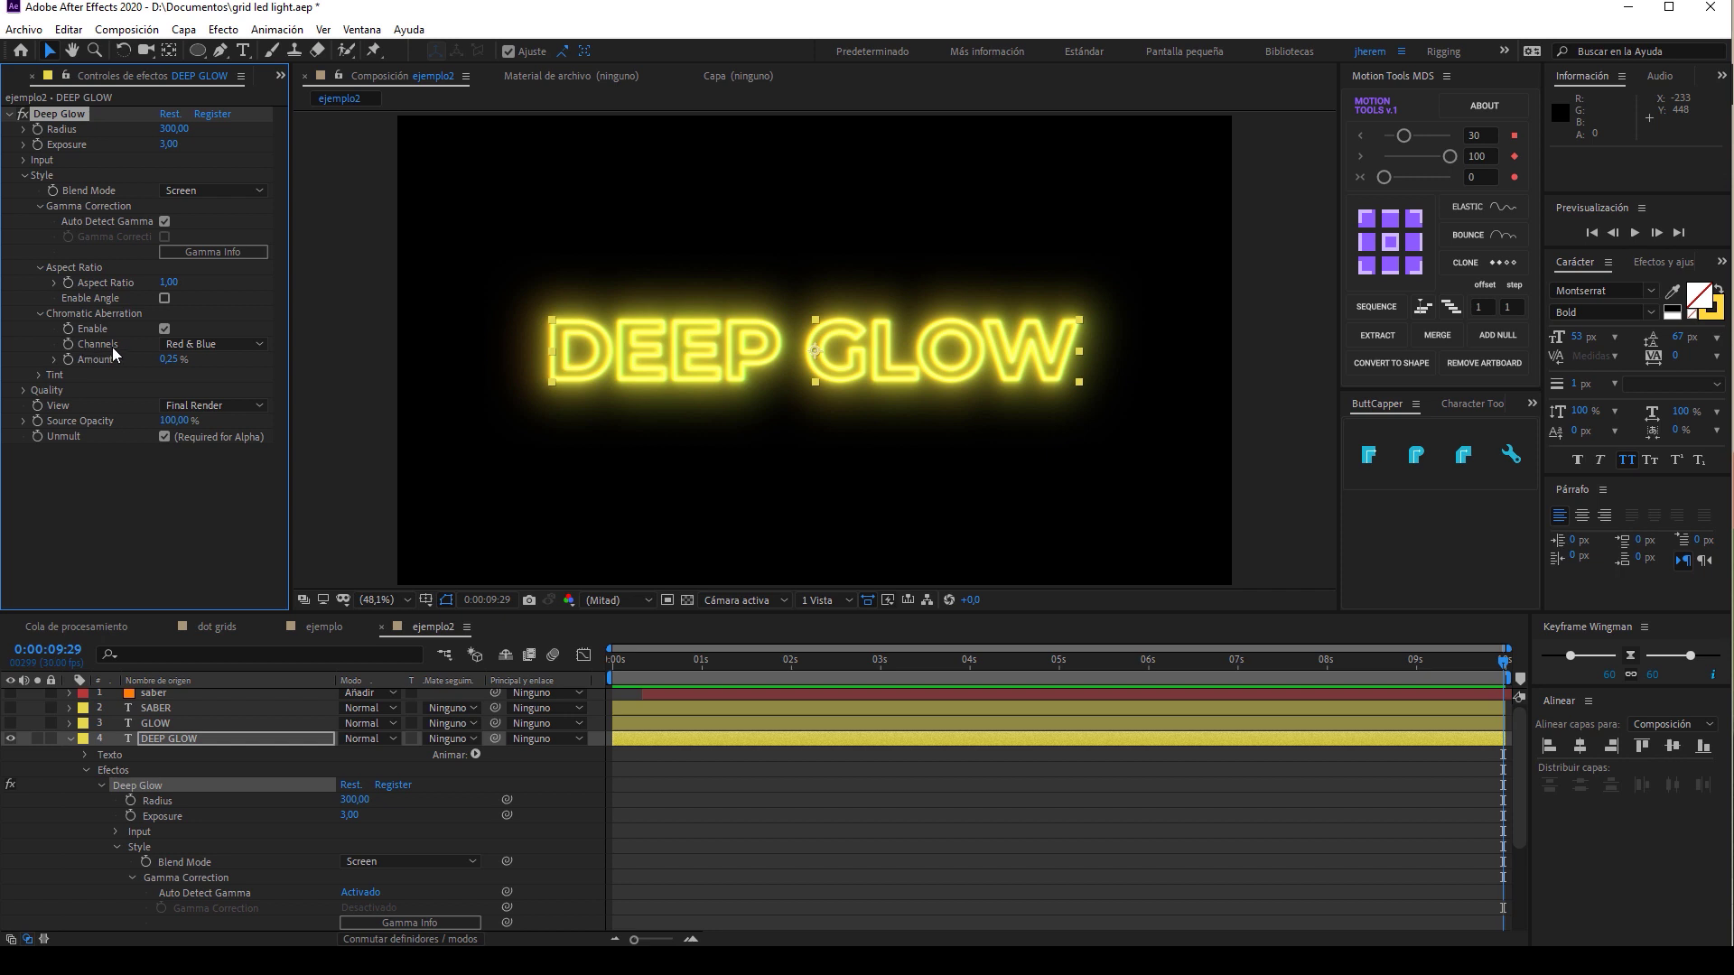
click(215, 344)
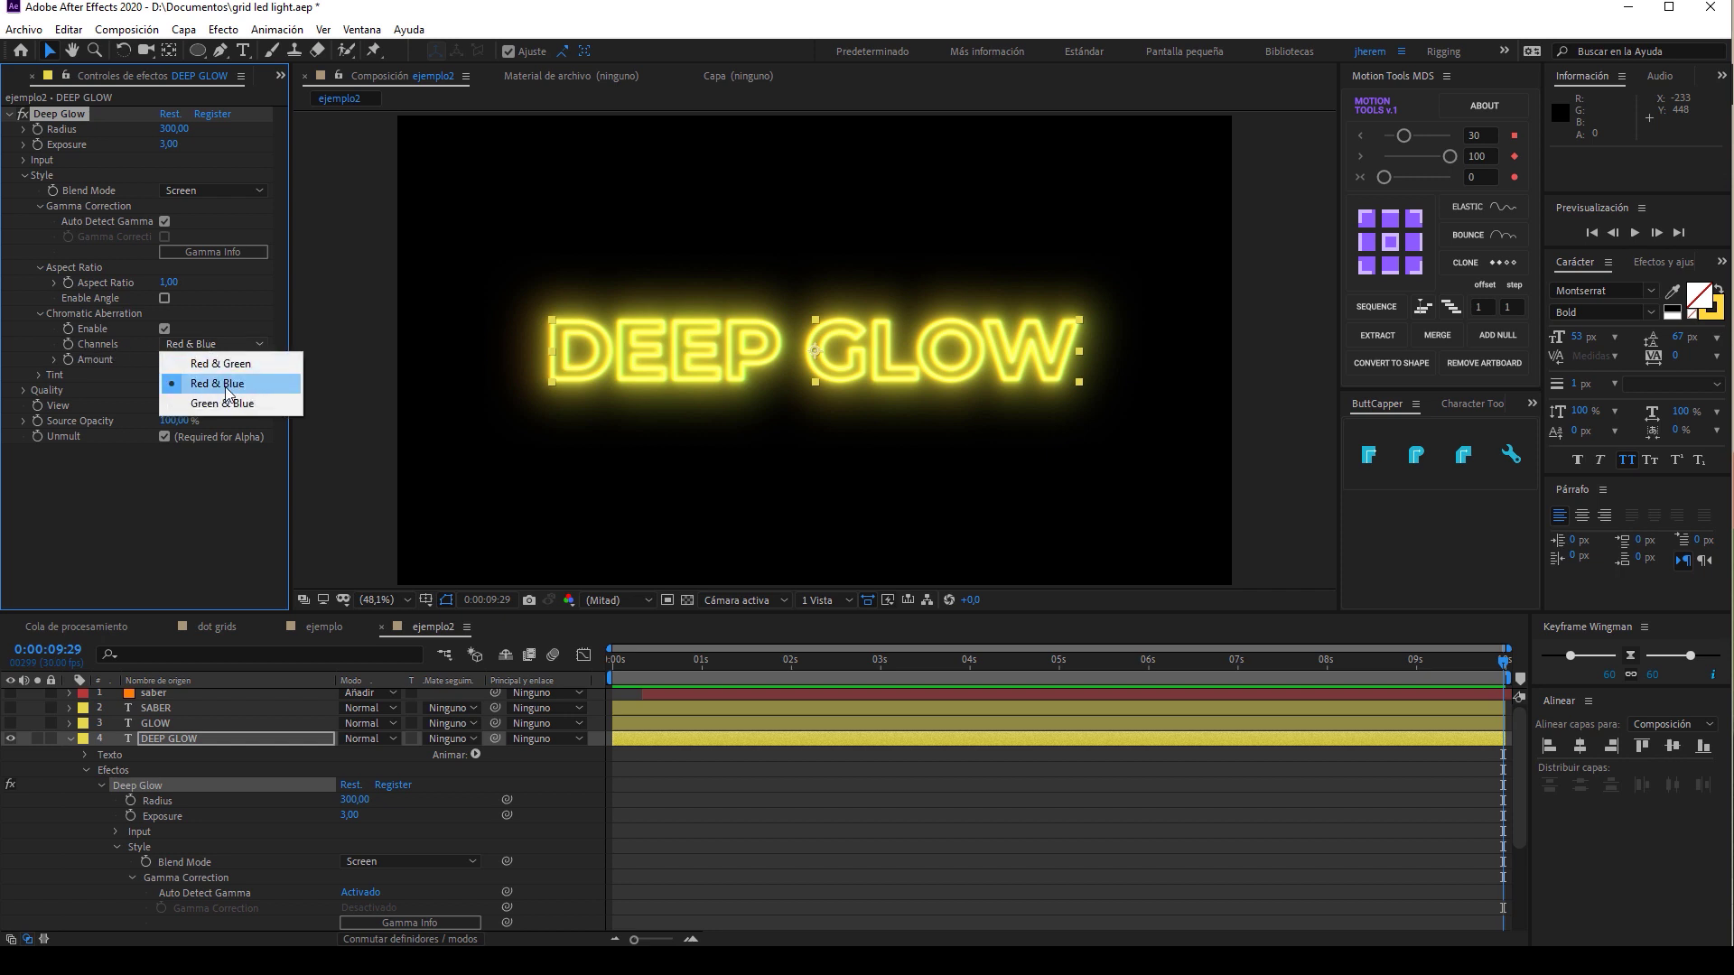
click(229, 365)
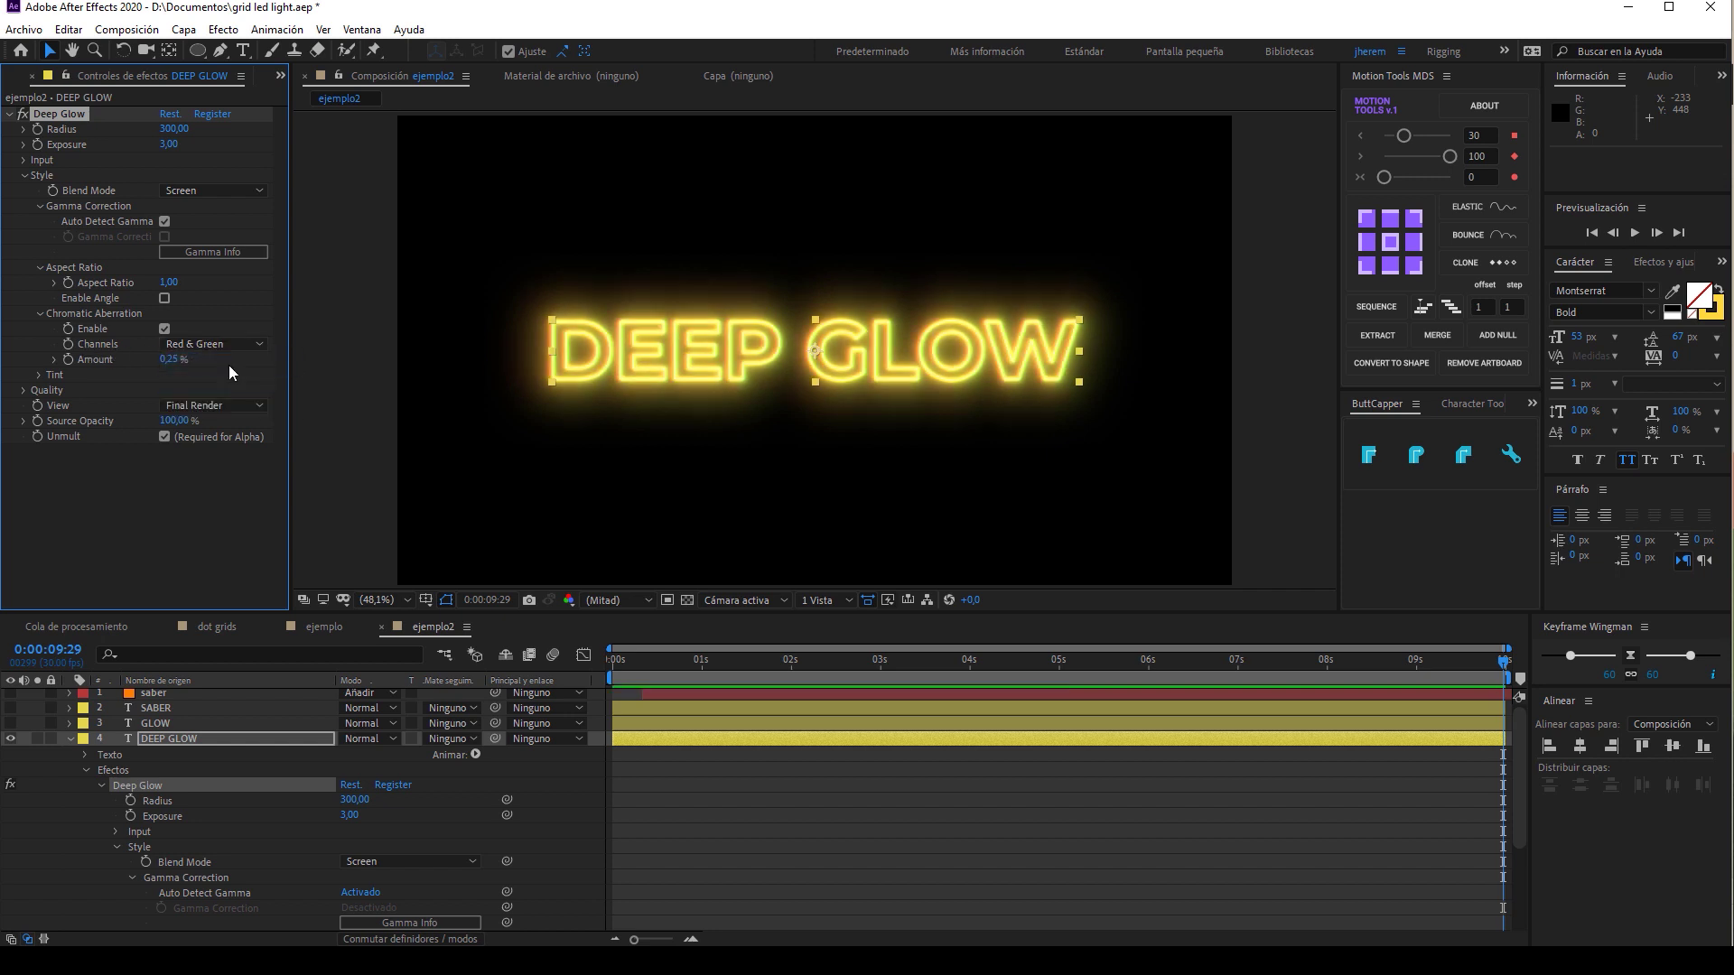
click(226, 347)
click(213, 403)
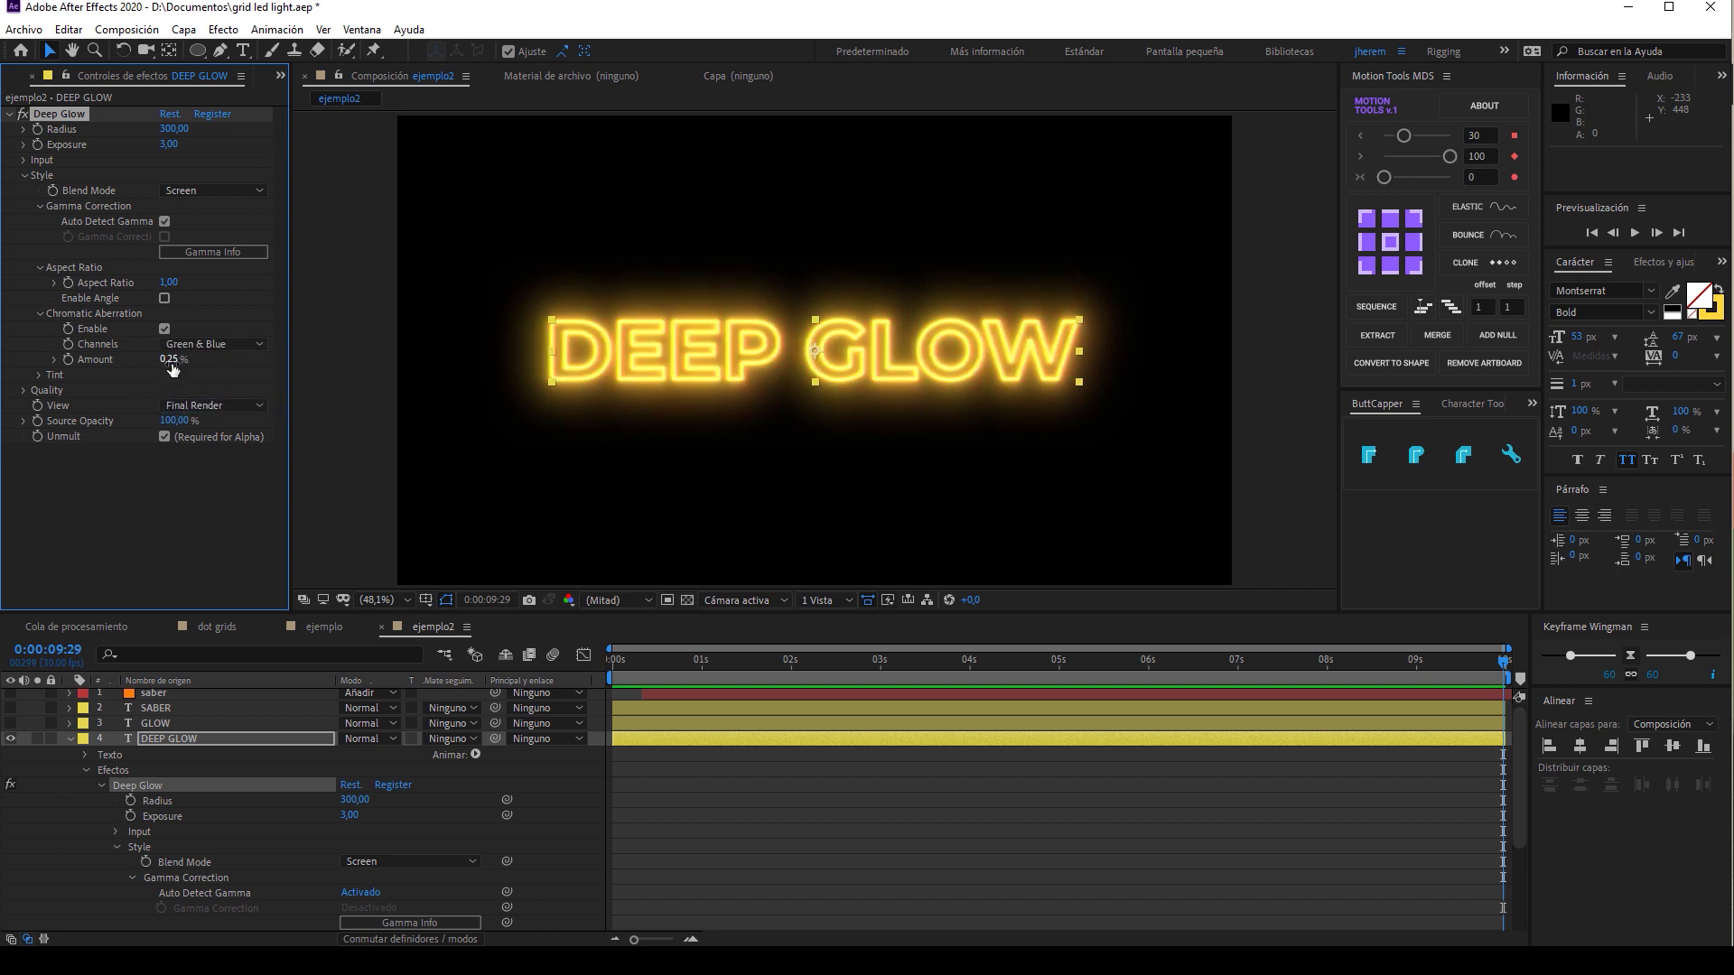
mouse_move(170, 360)
mouse_down()
mouse_move(224, 366)
mouse_move(197, 370)
mouse_up()
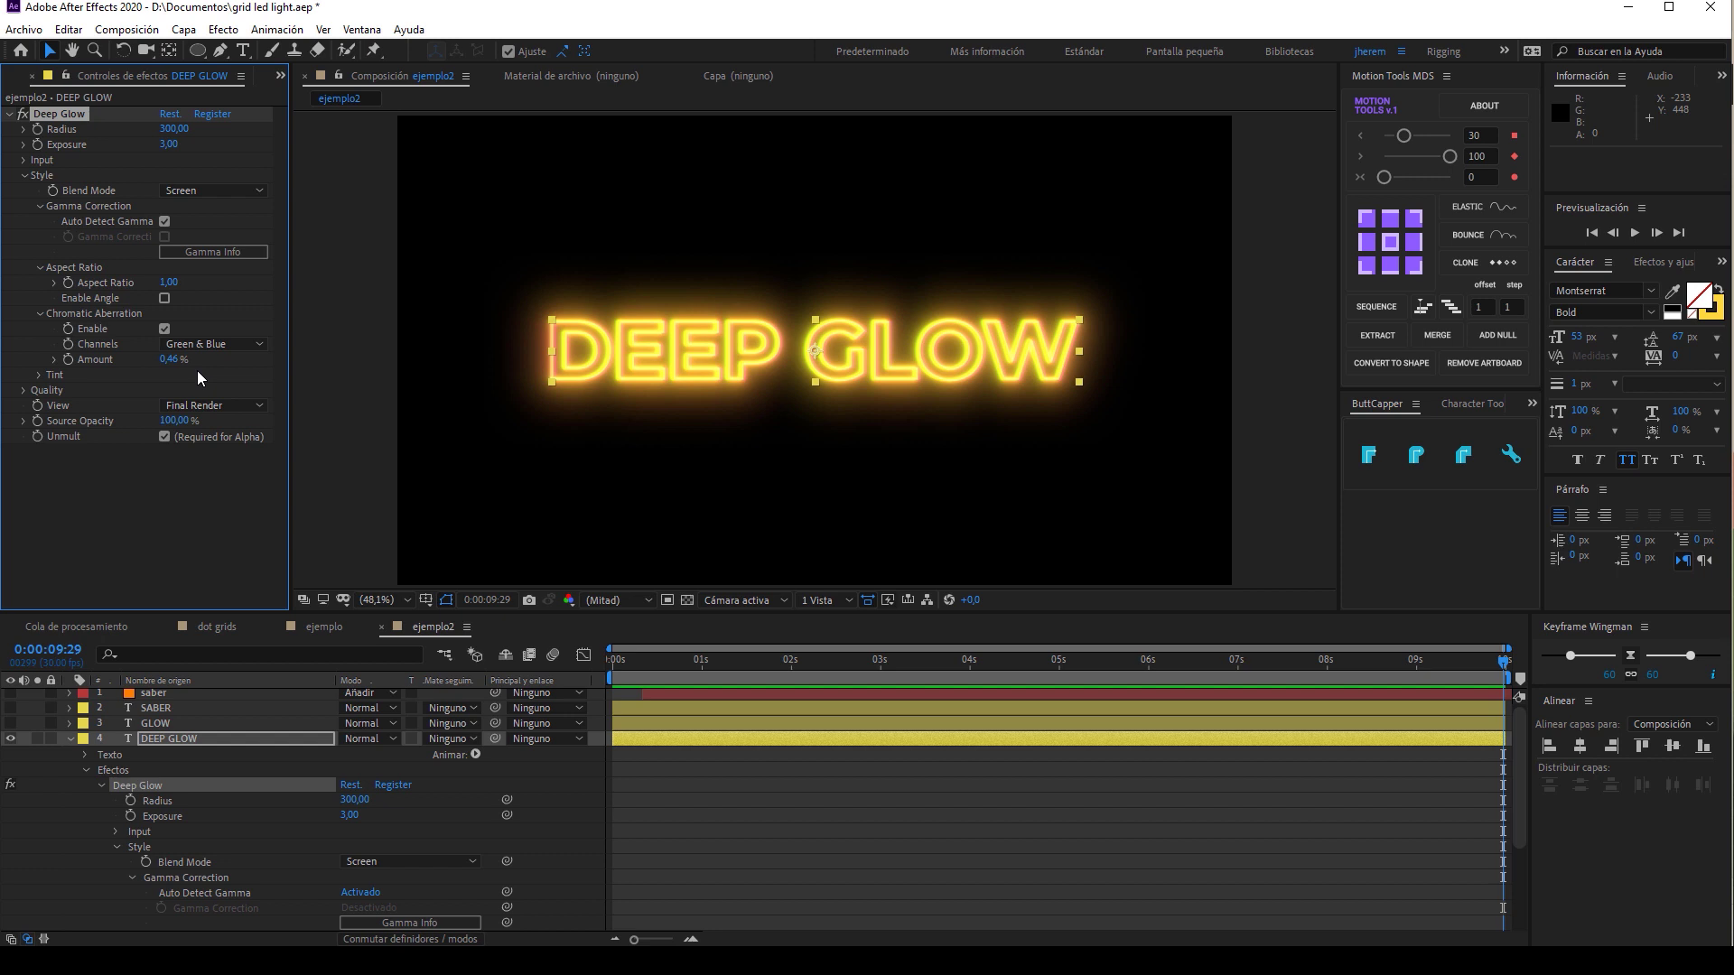
click(39, 375)
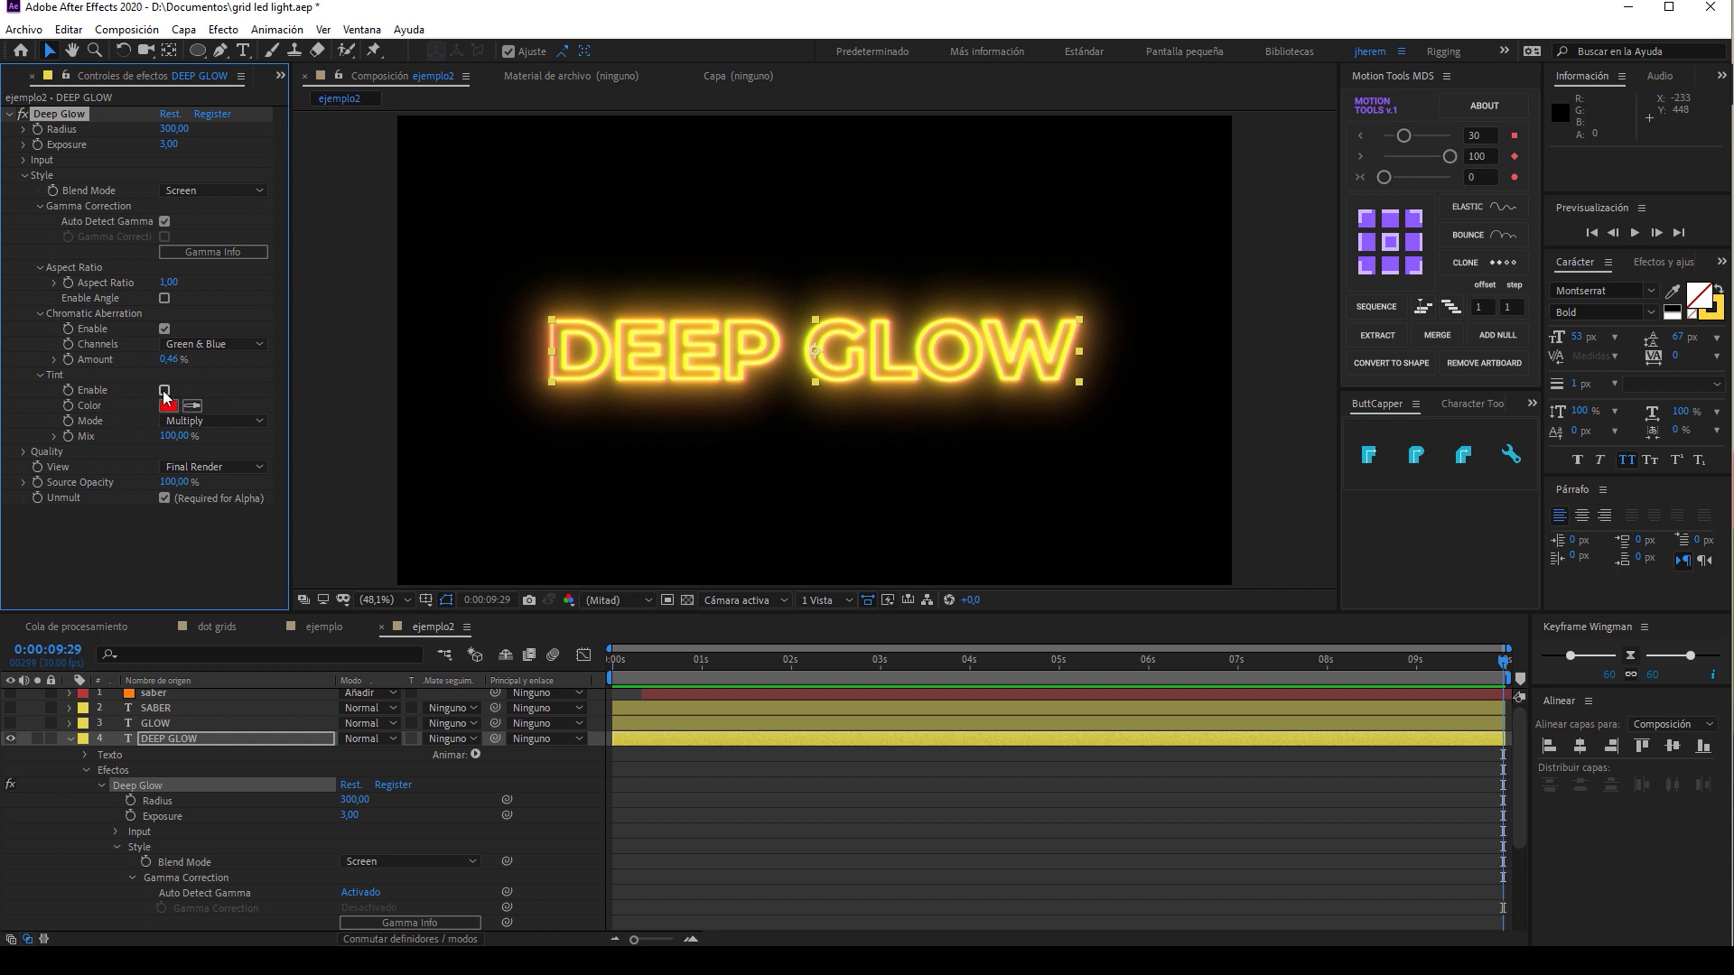
Enable the Deep Glow tint with colour 00FFF6 and Overlay tint mode.
click(164, 391)
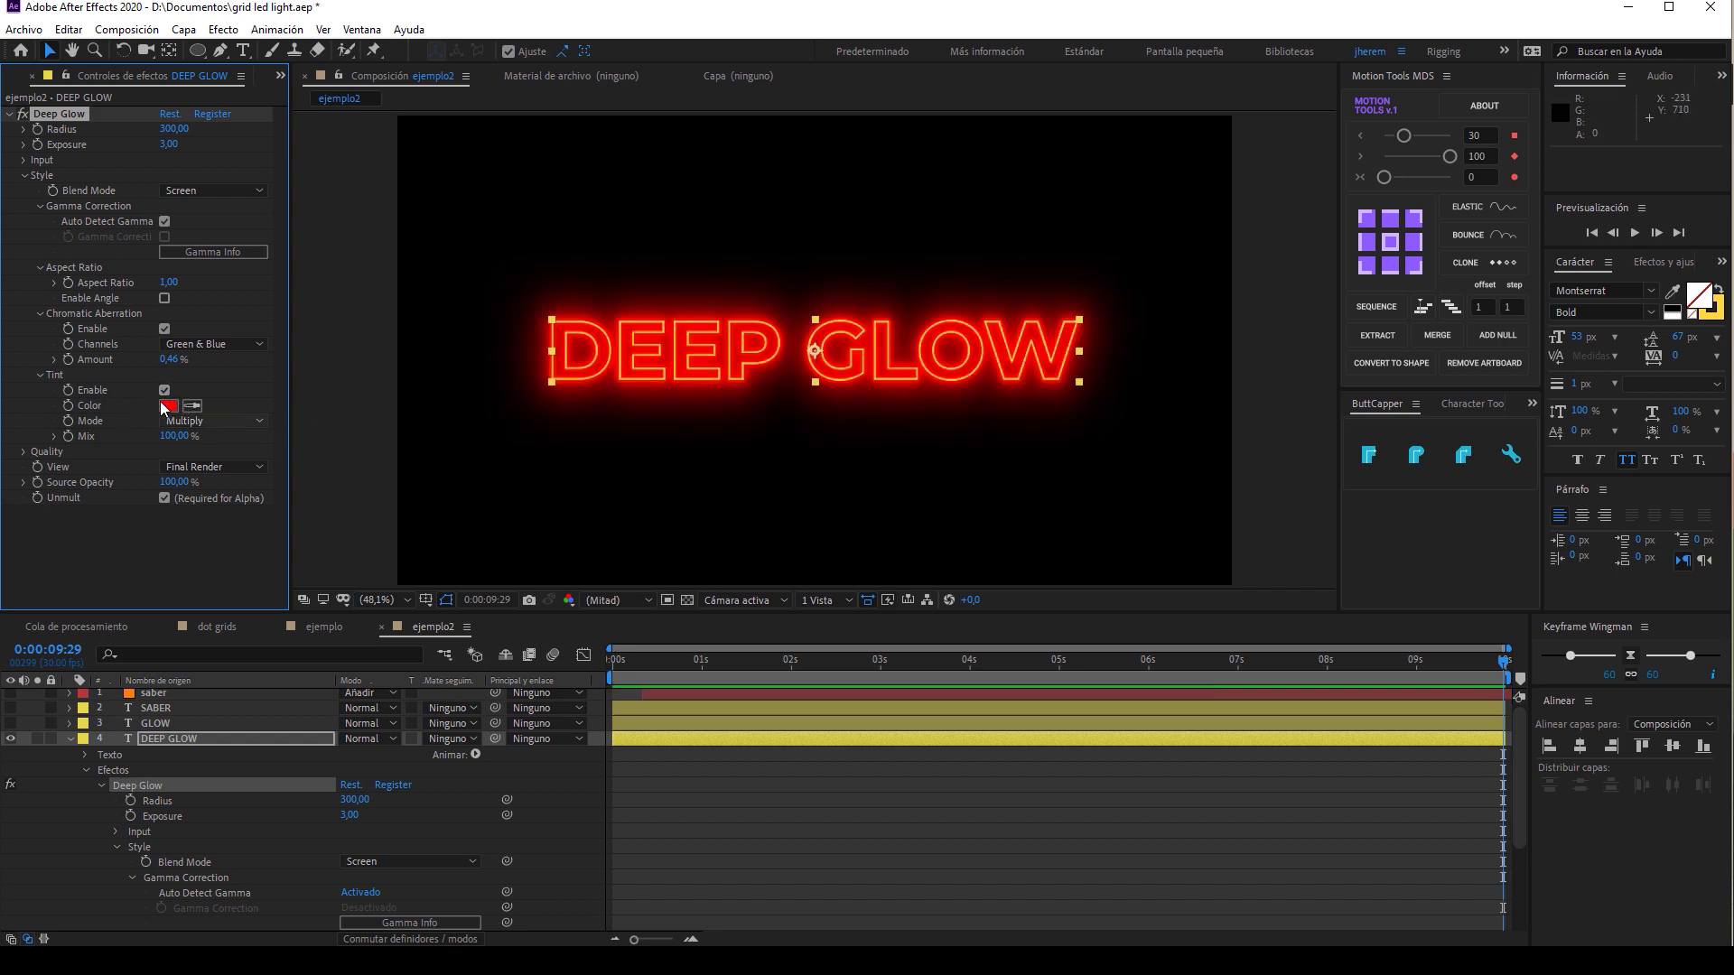
click(168, 405)
drag(919, 883, 919, 856)
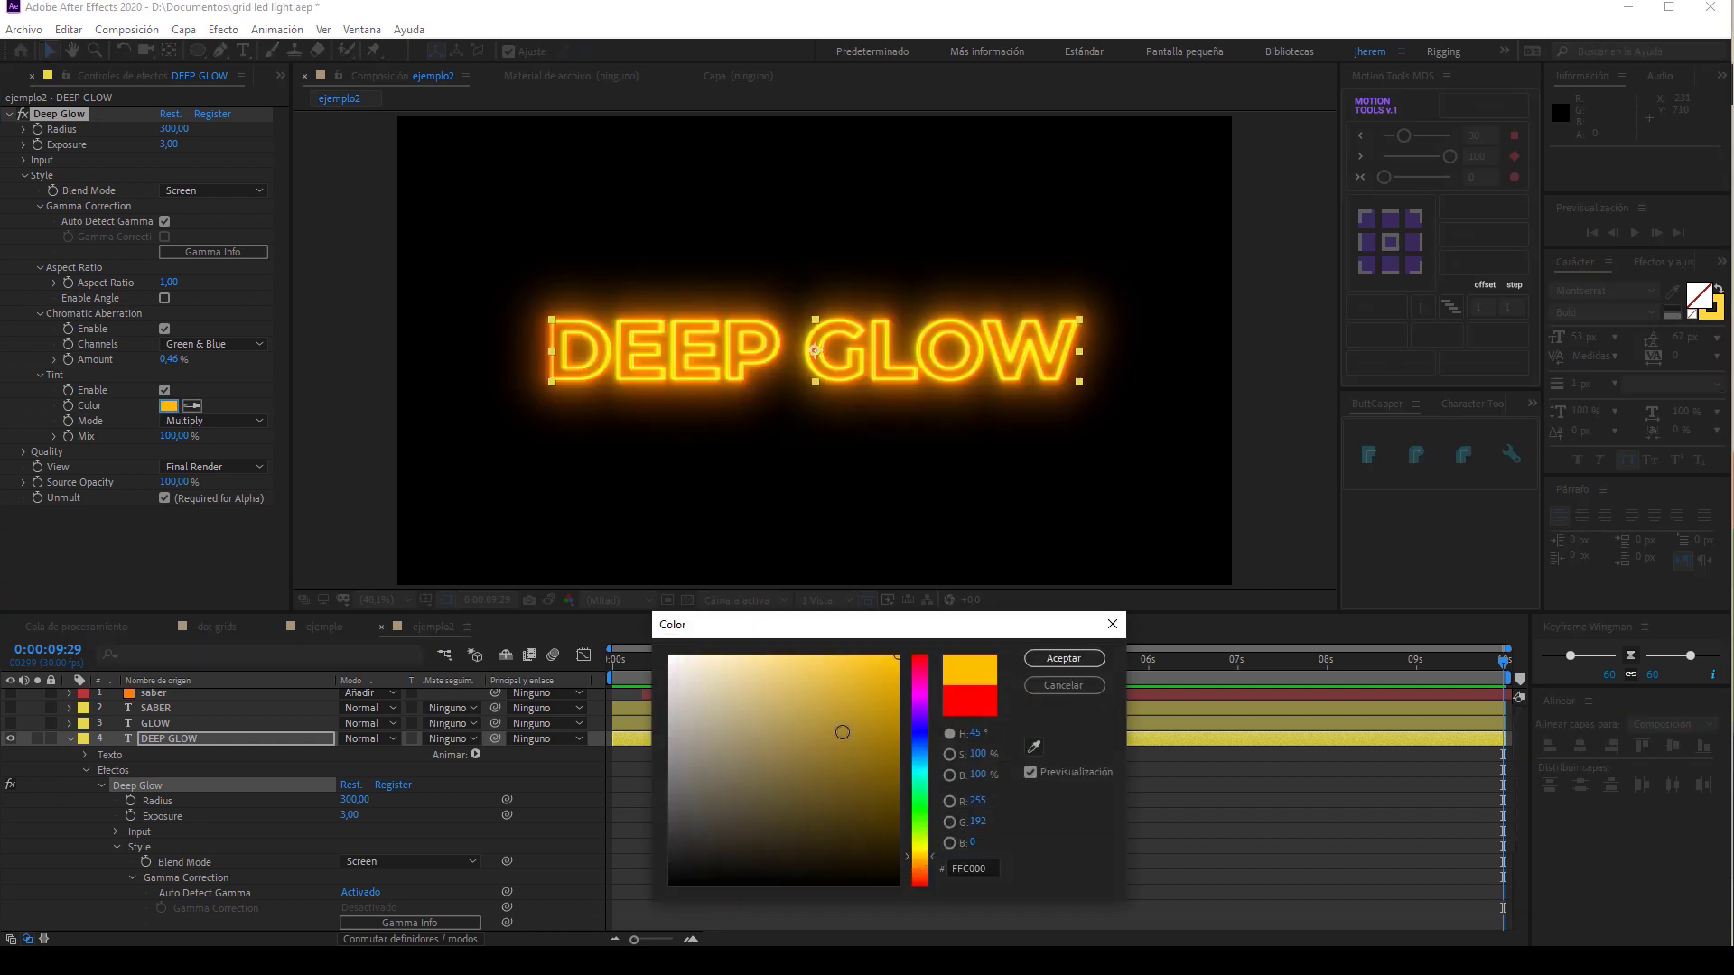
drag(917, 766, 919, 777)
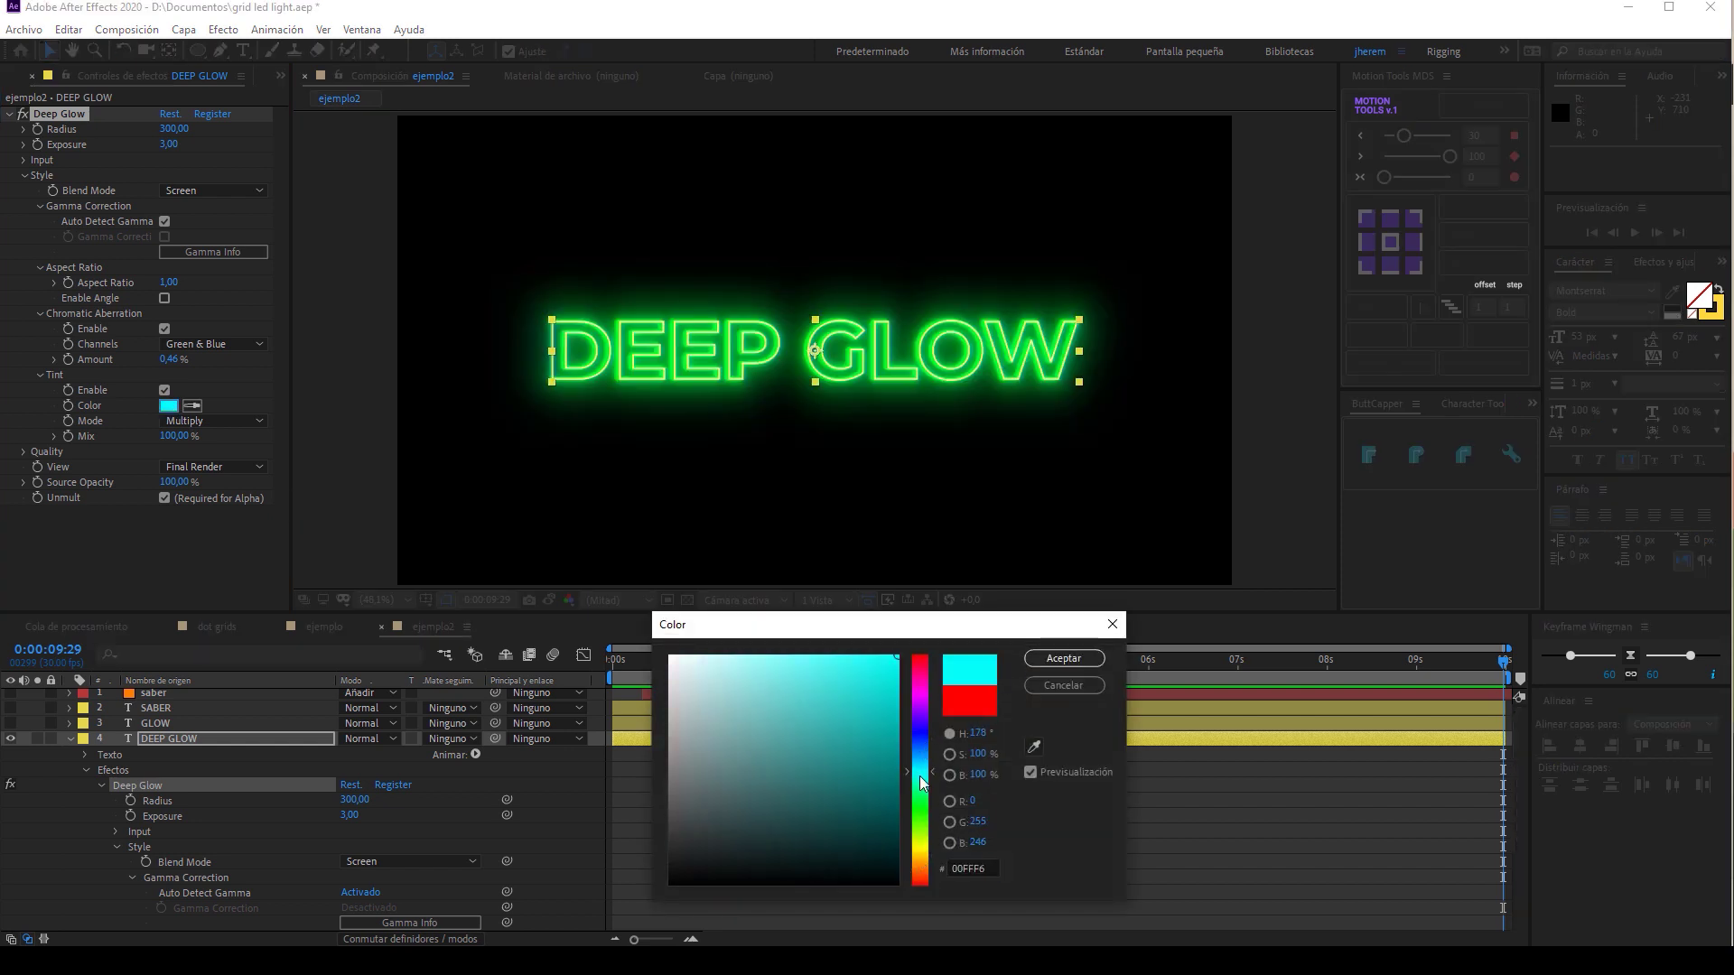
click(1062, 658)
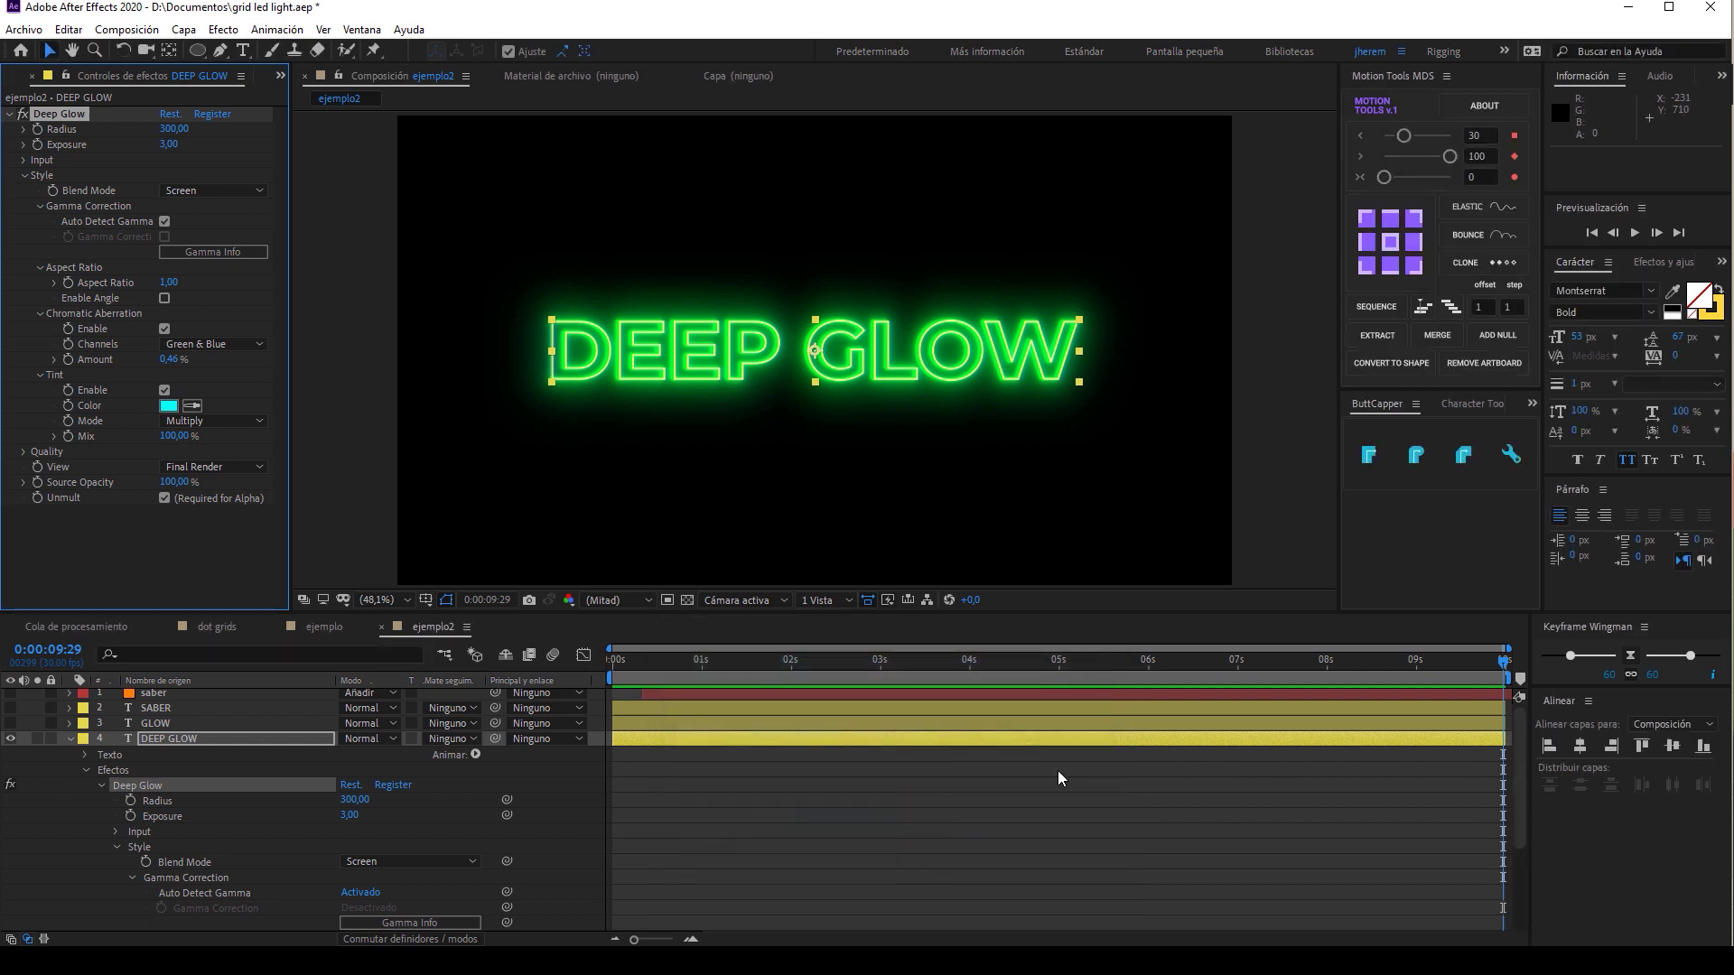
click(227, 425)
click(212, 461)
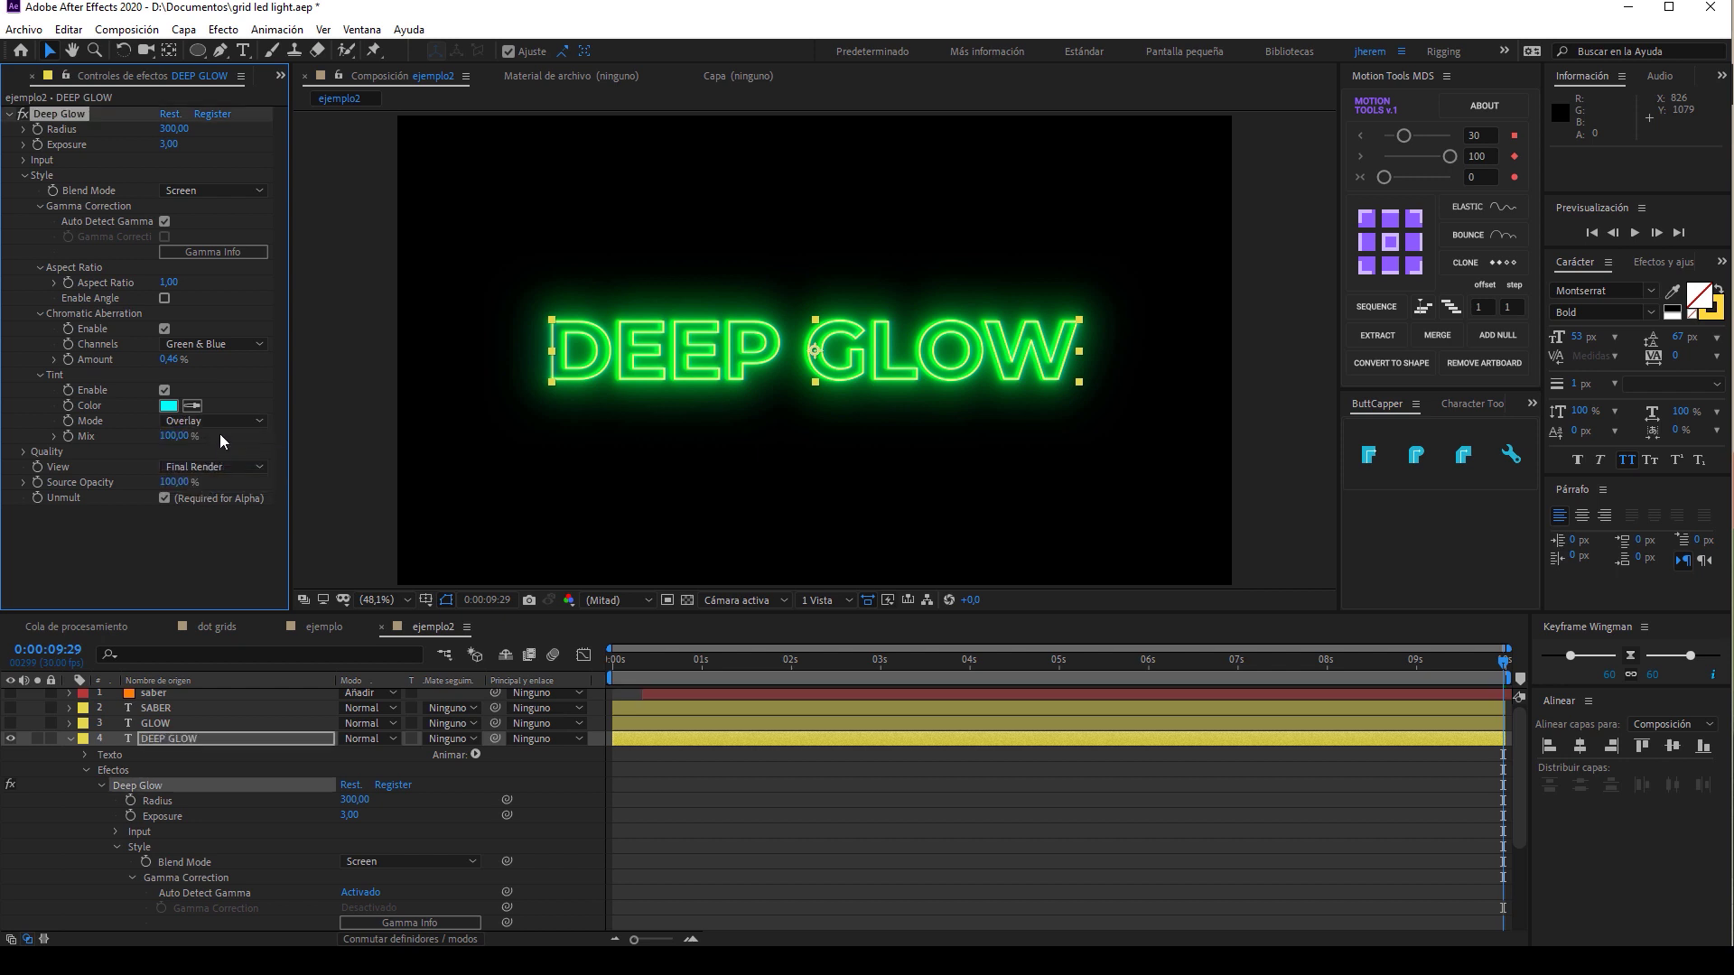
Switch the tint mode to Soft Light and set the glow exposure to 1.
click(231, 421)
click(209, 479)
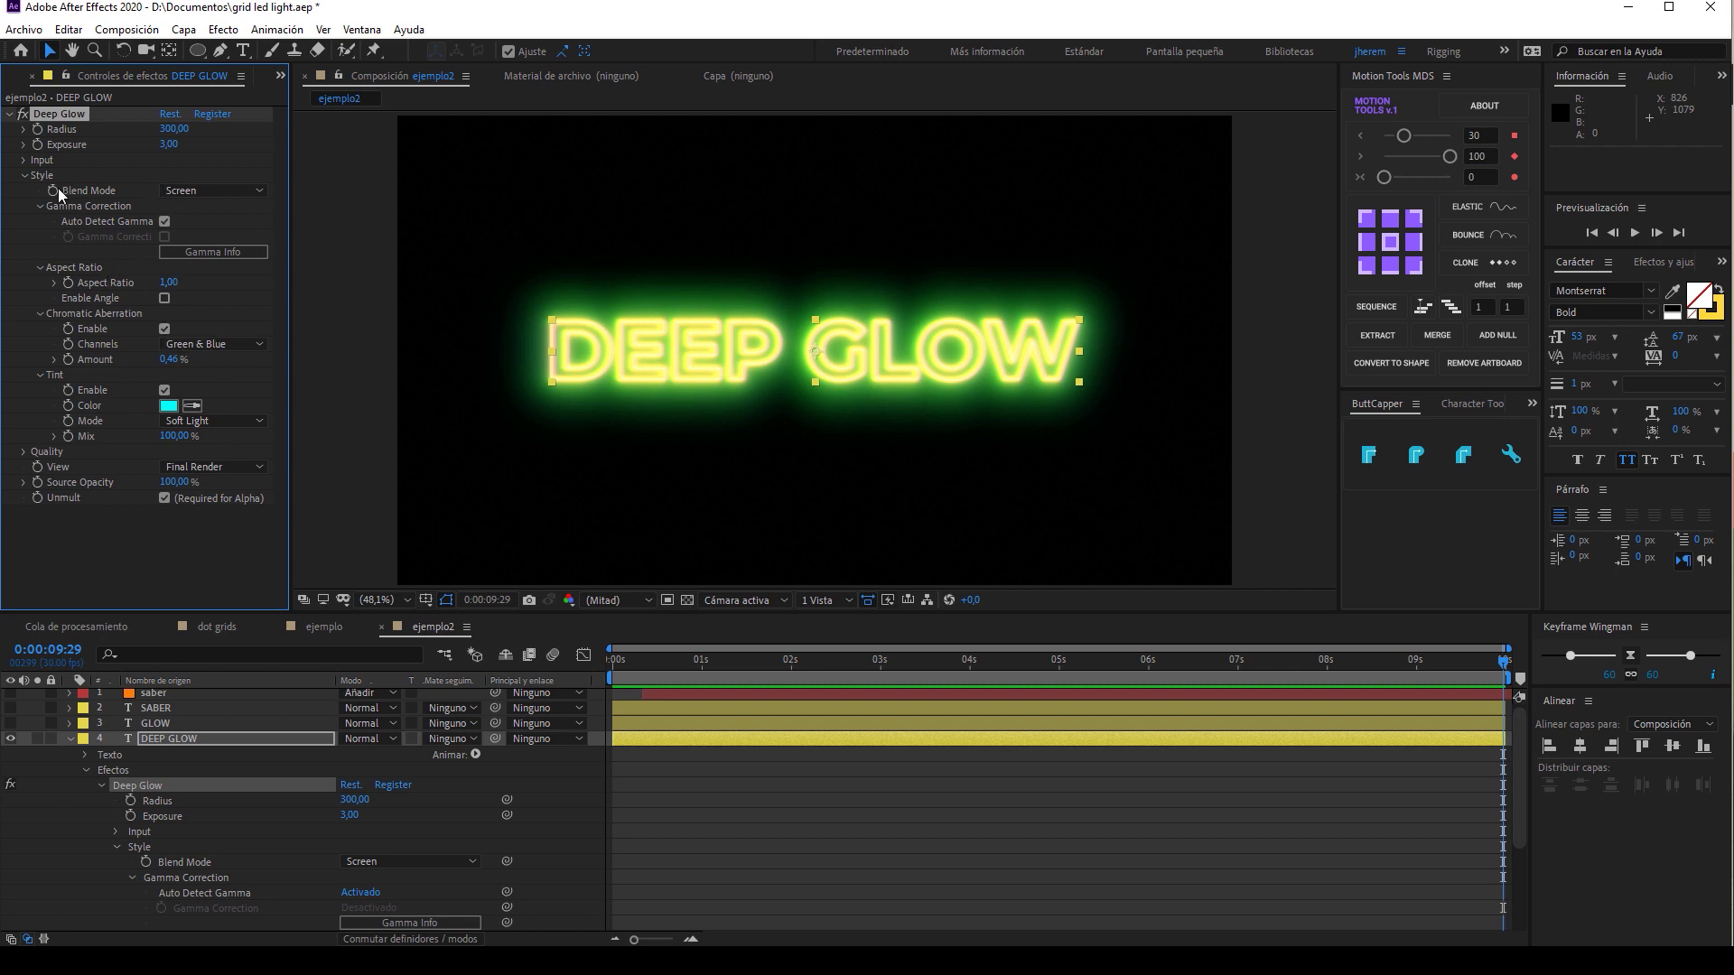
click(168, 144)
text(1)
key(Return)
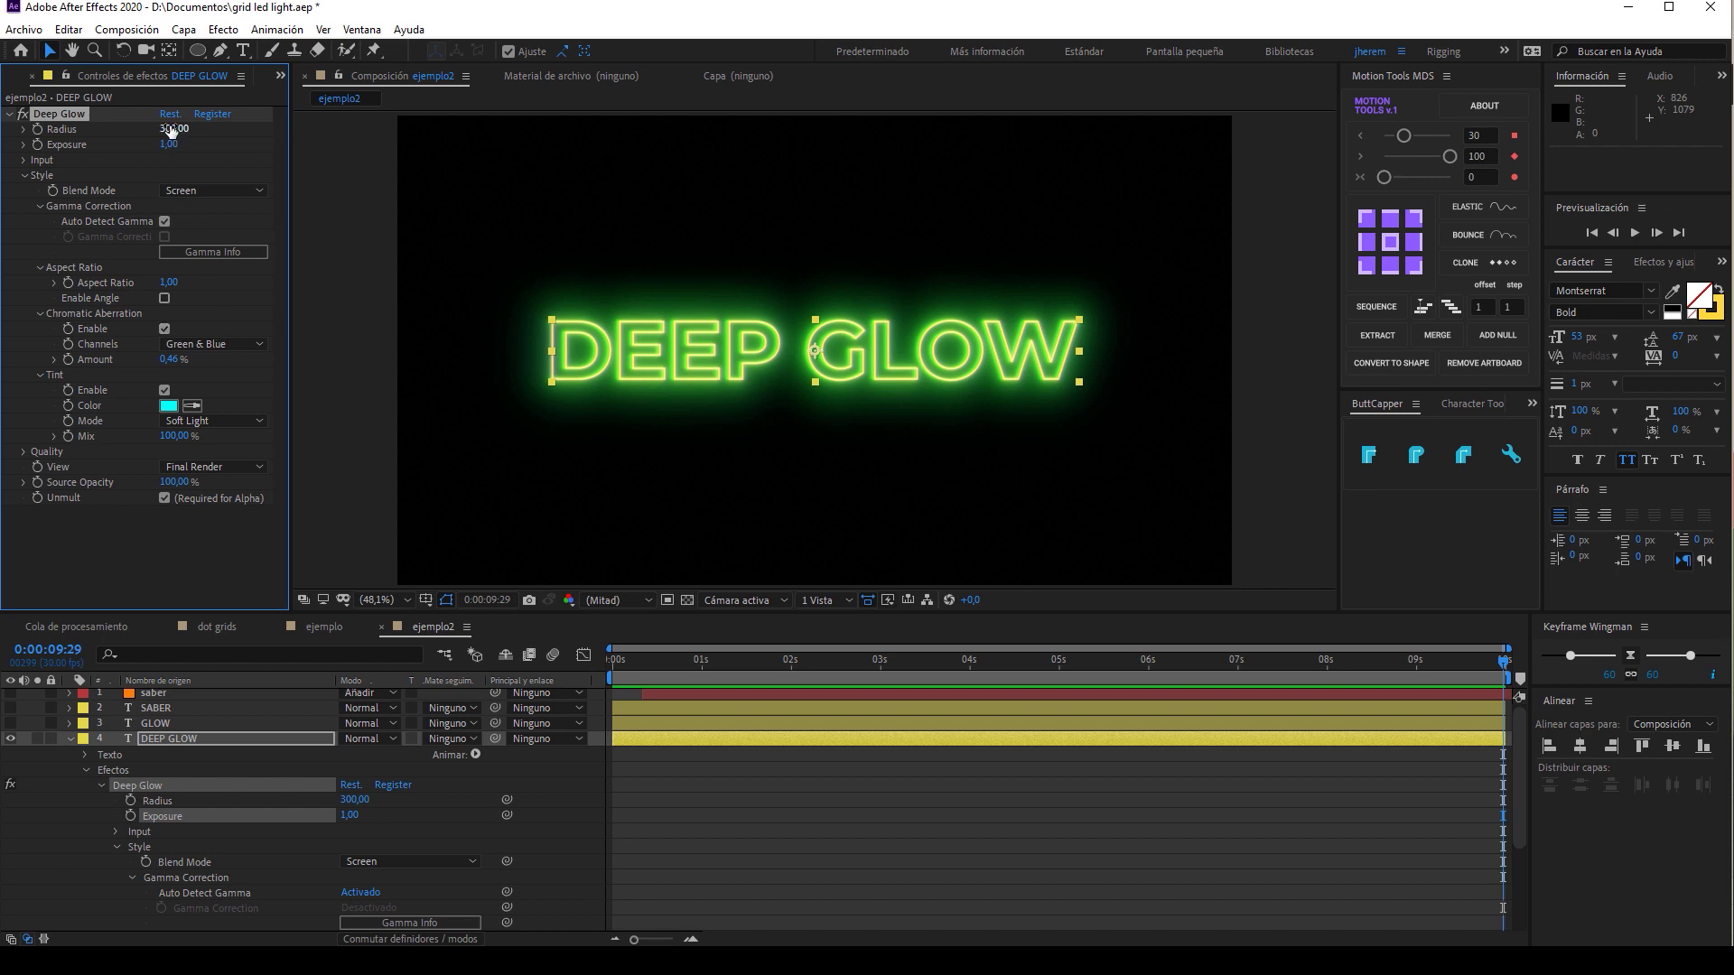
Try Deep Glow radius values of 200, 600 and 800.
click(171, 129)
text(200)
key(Return)
click(170, 128)
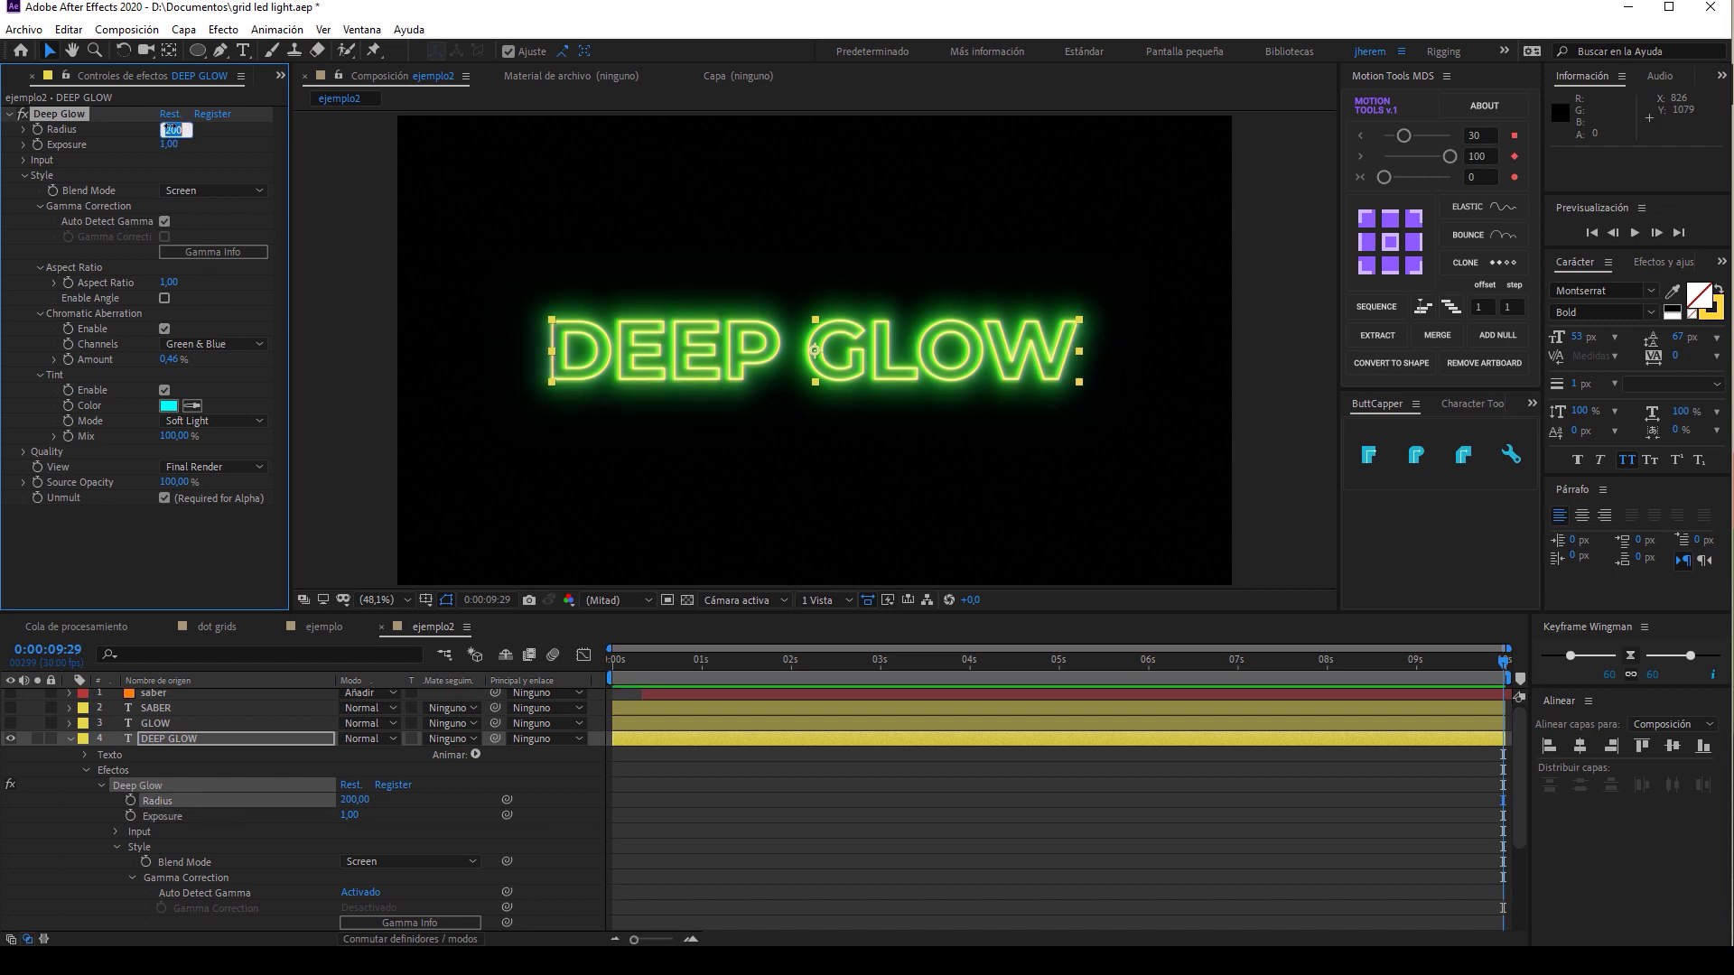
text(600)
key(Return)
click(172, 129)
text(800)
key(Return)
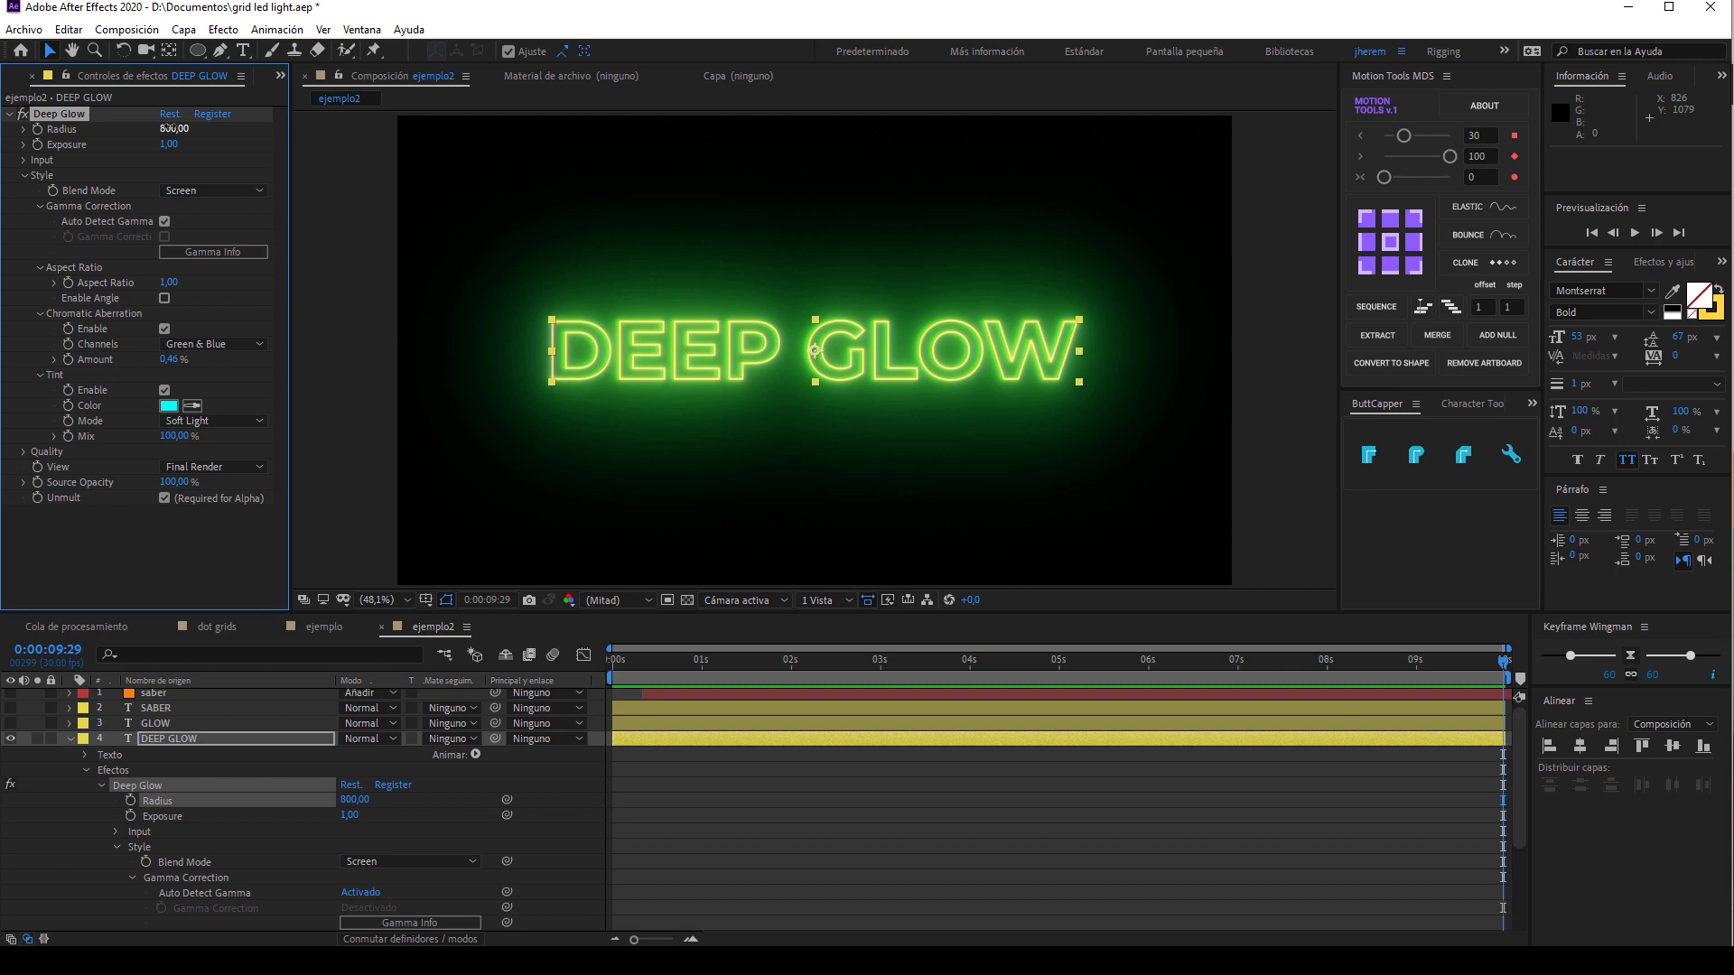
Set the Deep Glow radius to 1200.
click(354, 280)
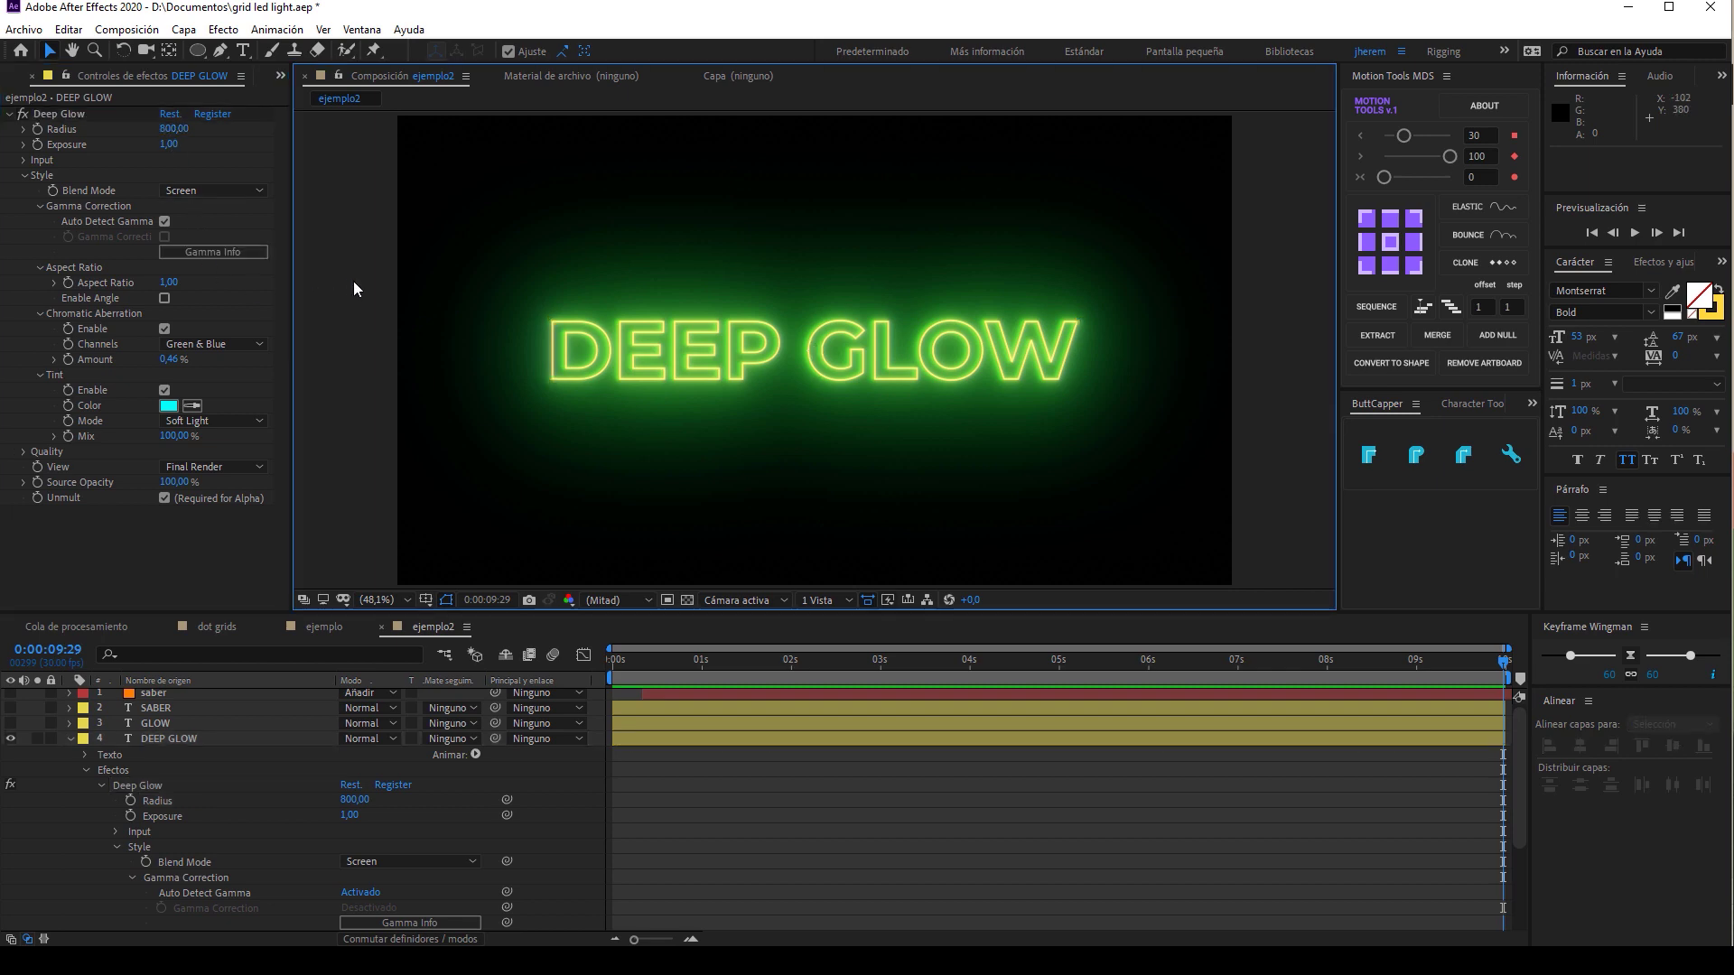
click(224, 208)
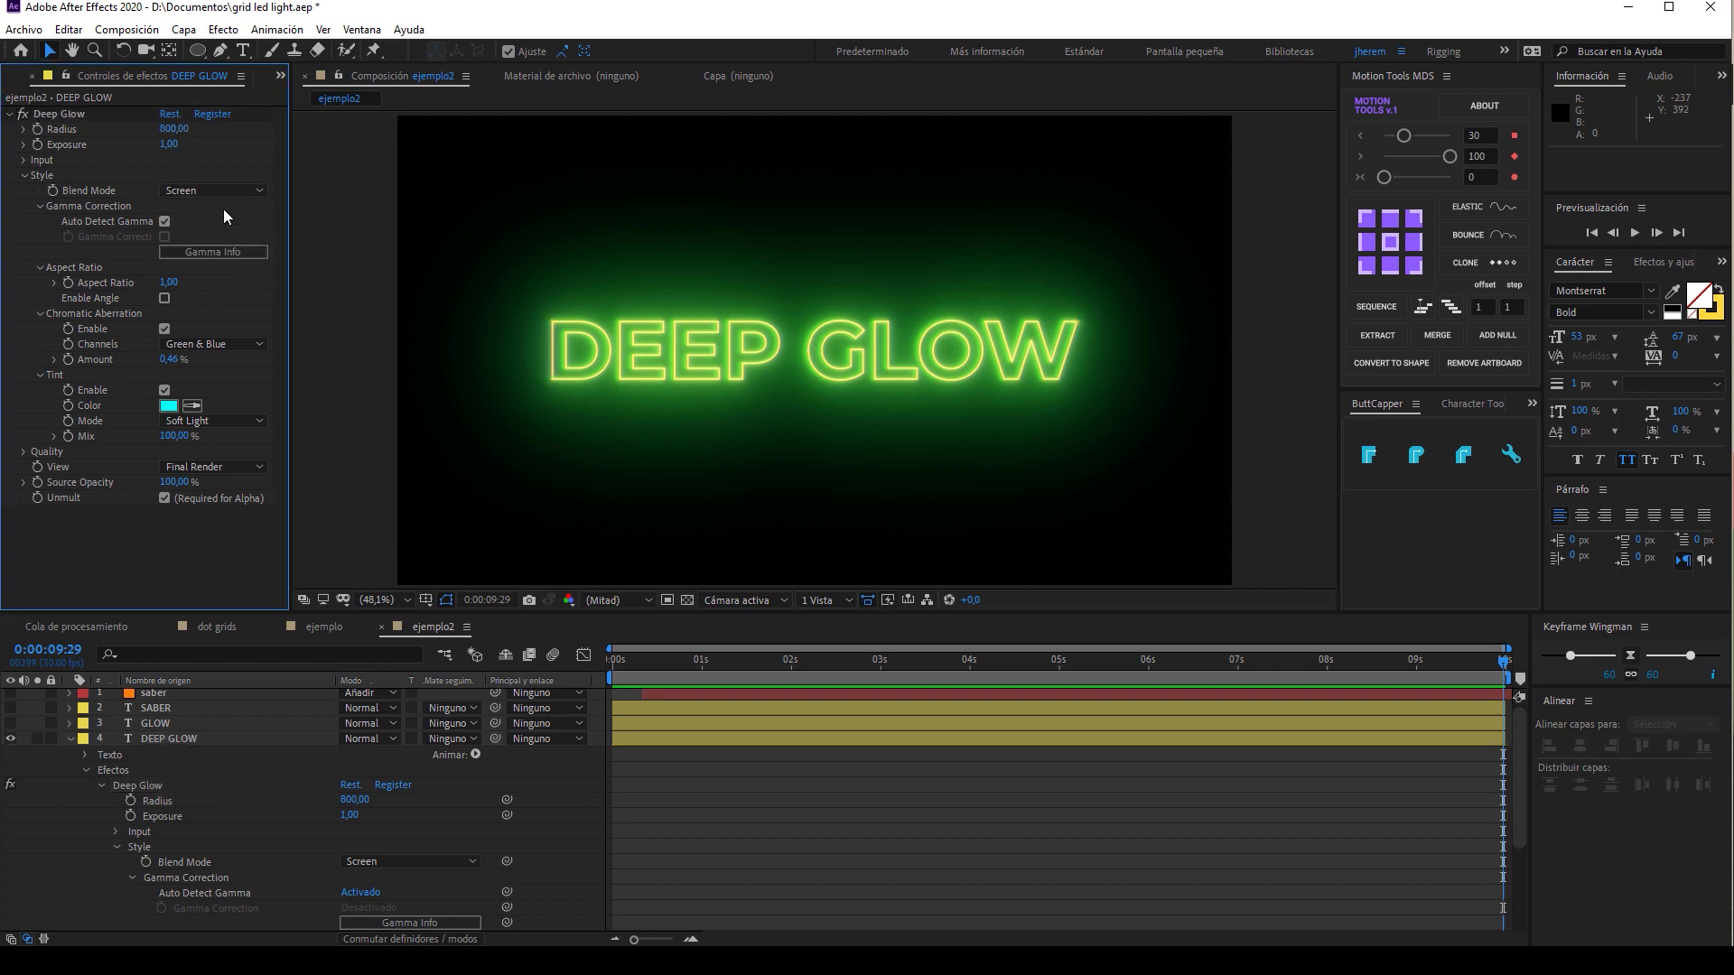
click(69, 117)
click(167, 129)
text(1200)
key(Return)
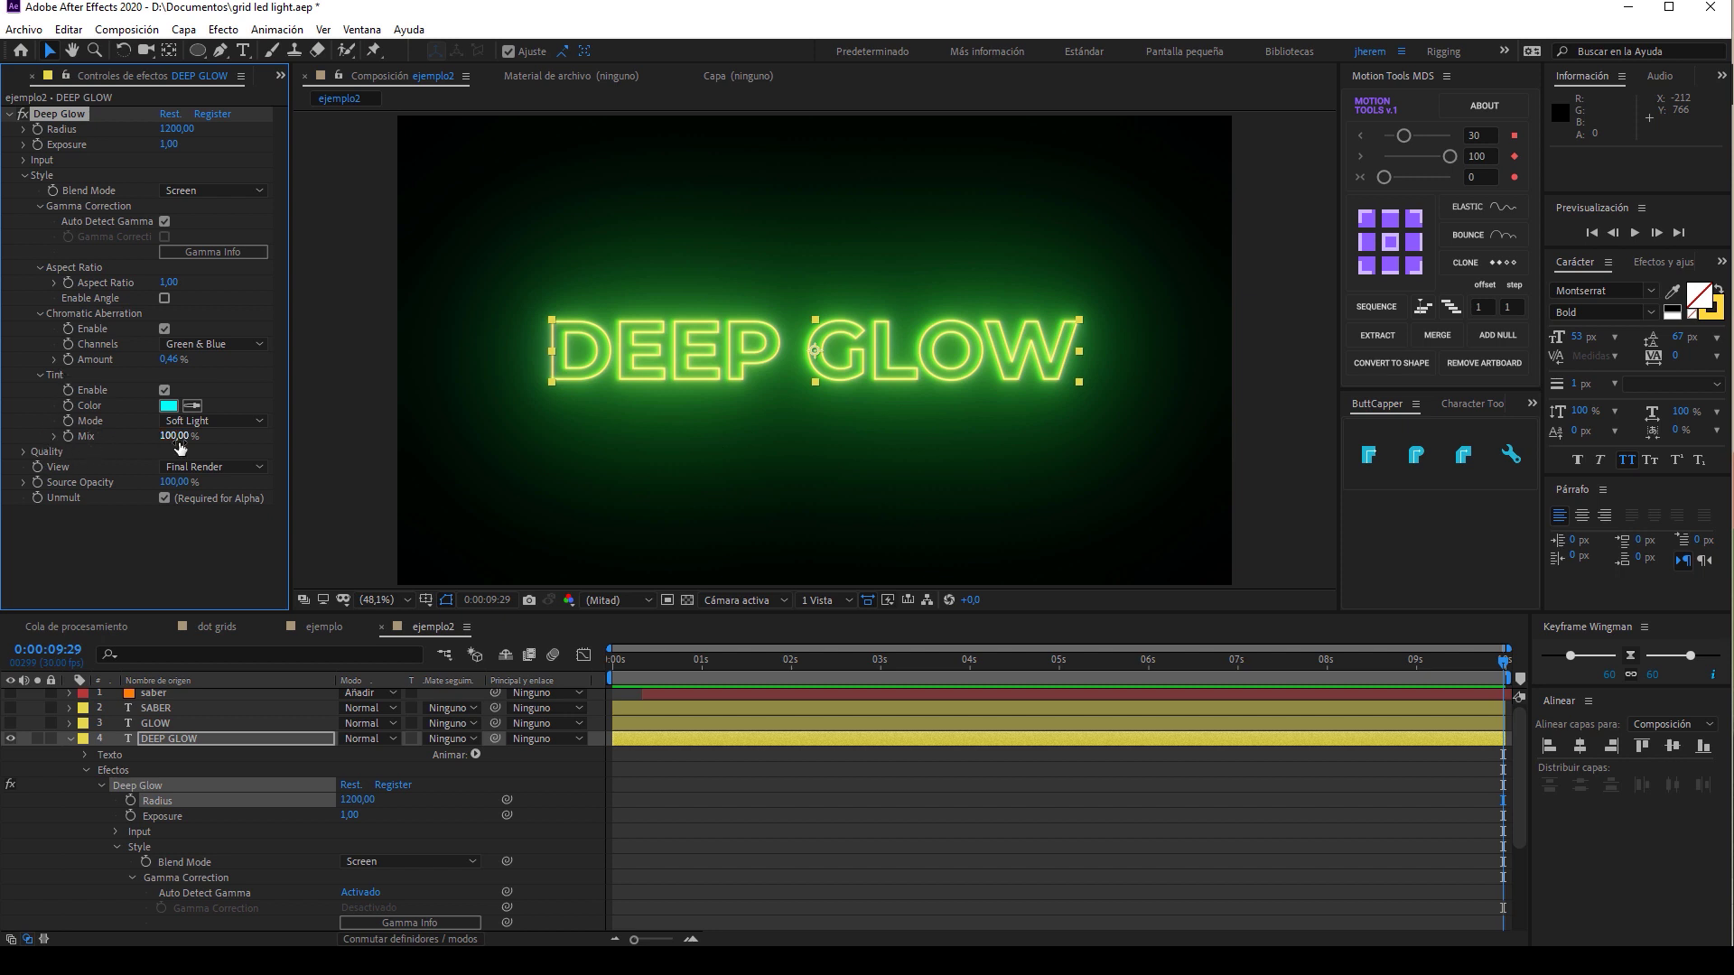
Set the tint mix to 50.
click(176, 437)
text(50)
key(Return)
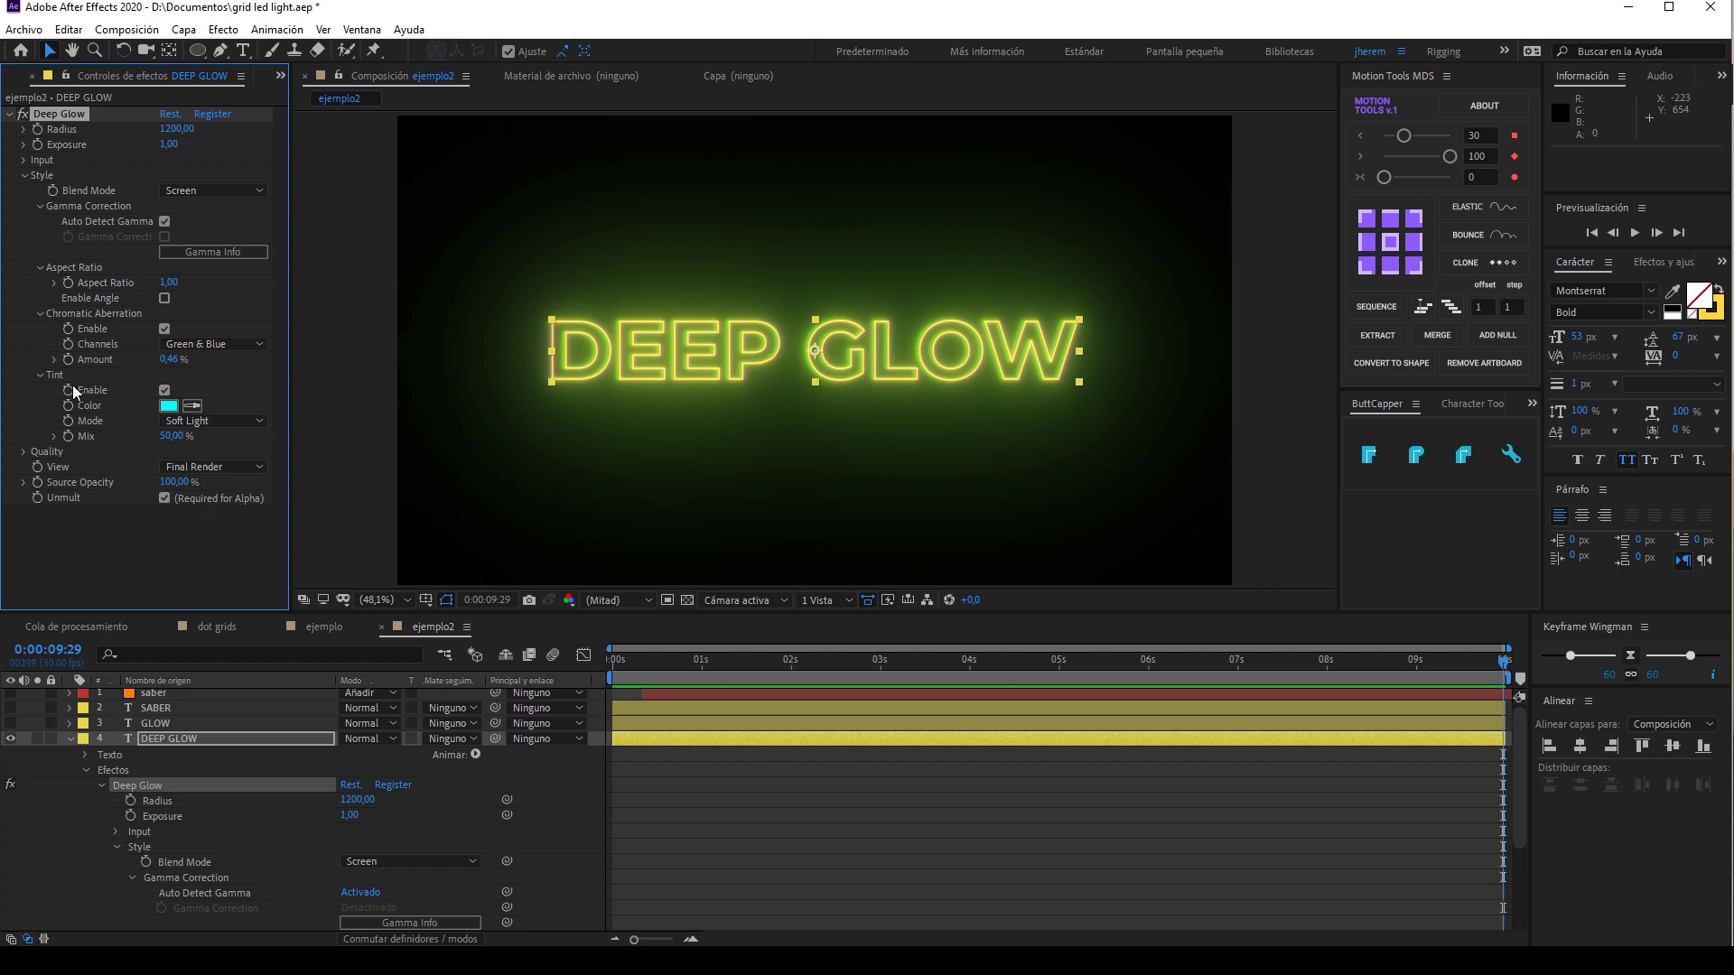
View an earlier frame of the ejemplo composition, then return to ejemplo2.
click(311, 632)
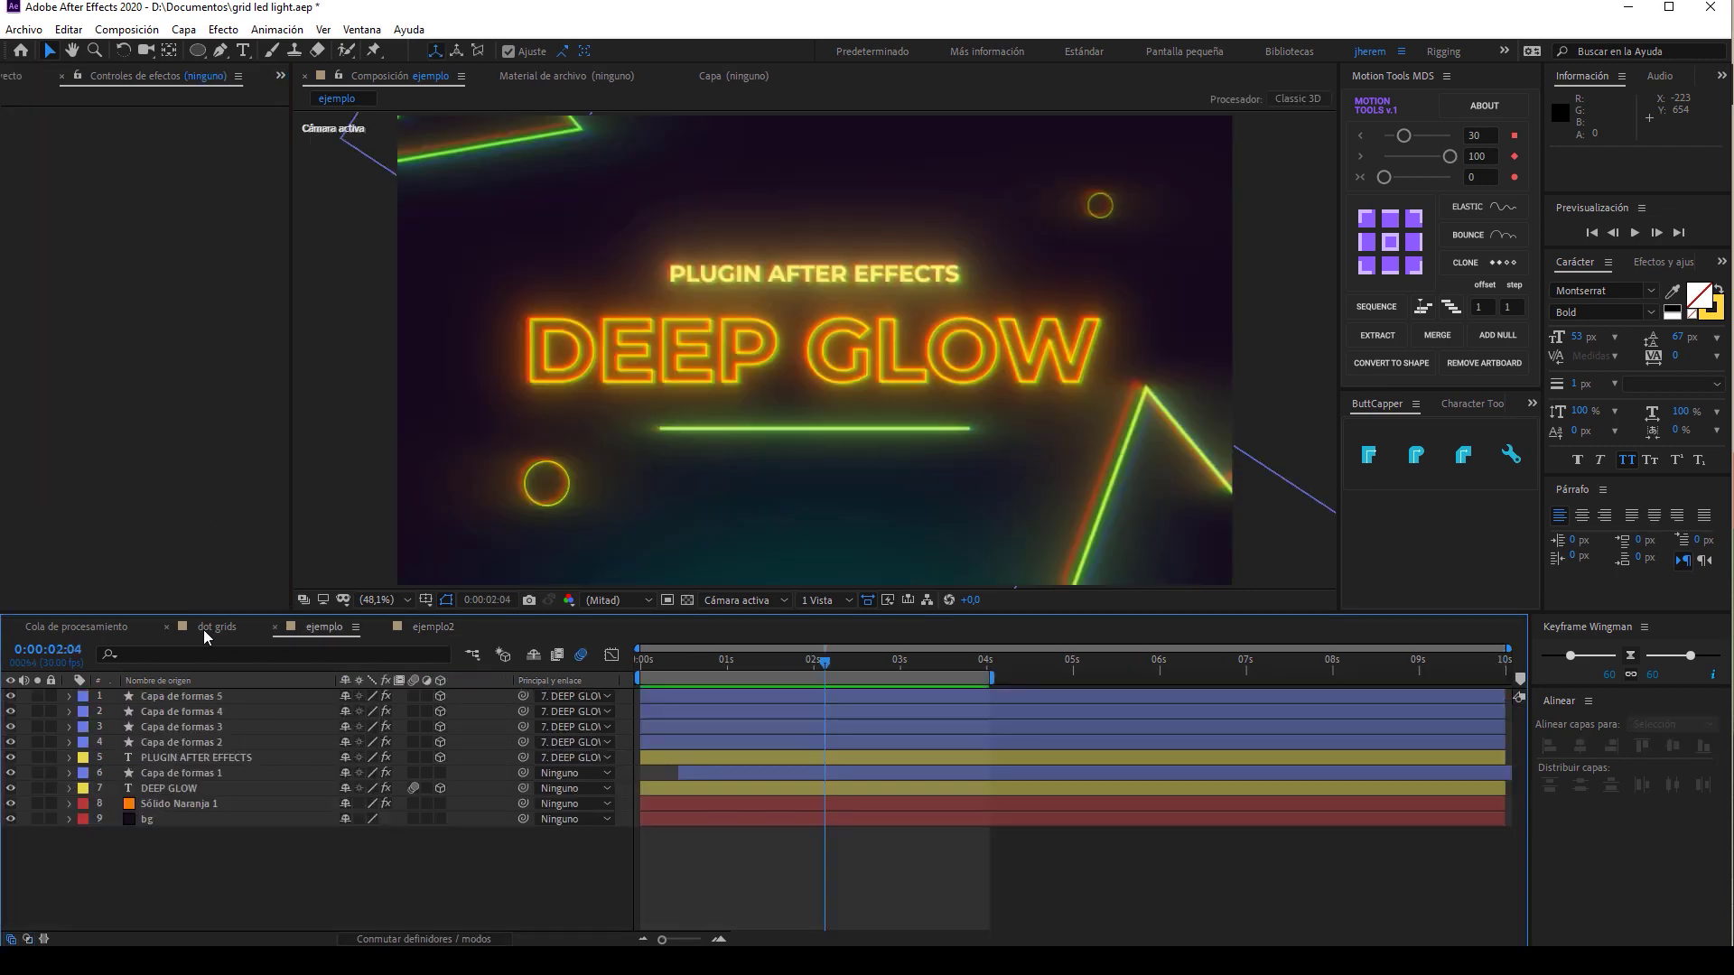
mouse_move(823, 666)
mouse_down()
mouse_move(701, 668)
mouse_move(725, 687)
mouse_move(903, 692)
mouse_move(701, 713)
mouse_up()
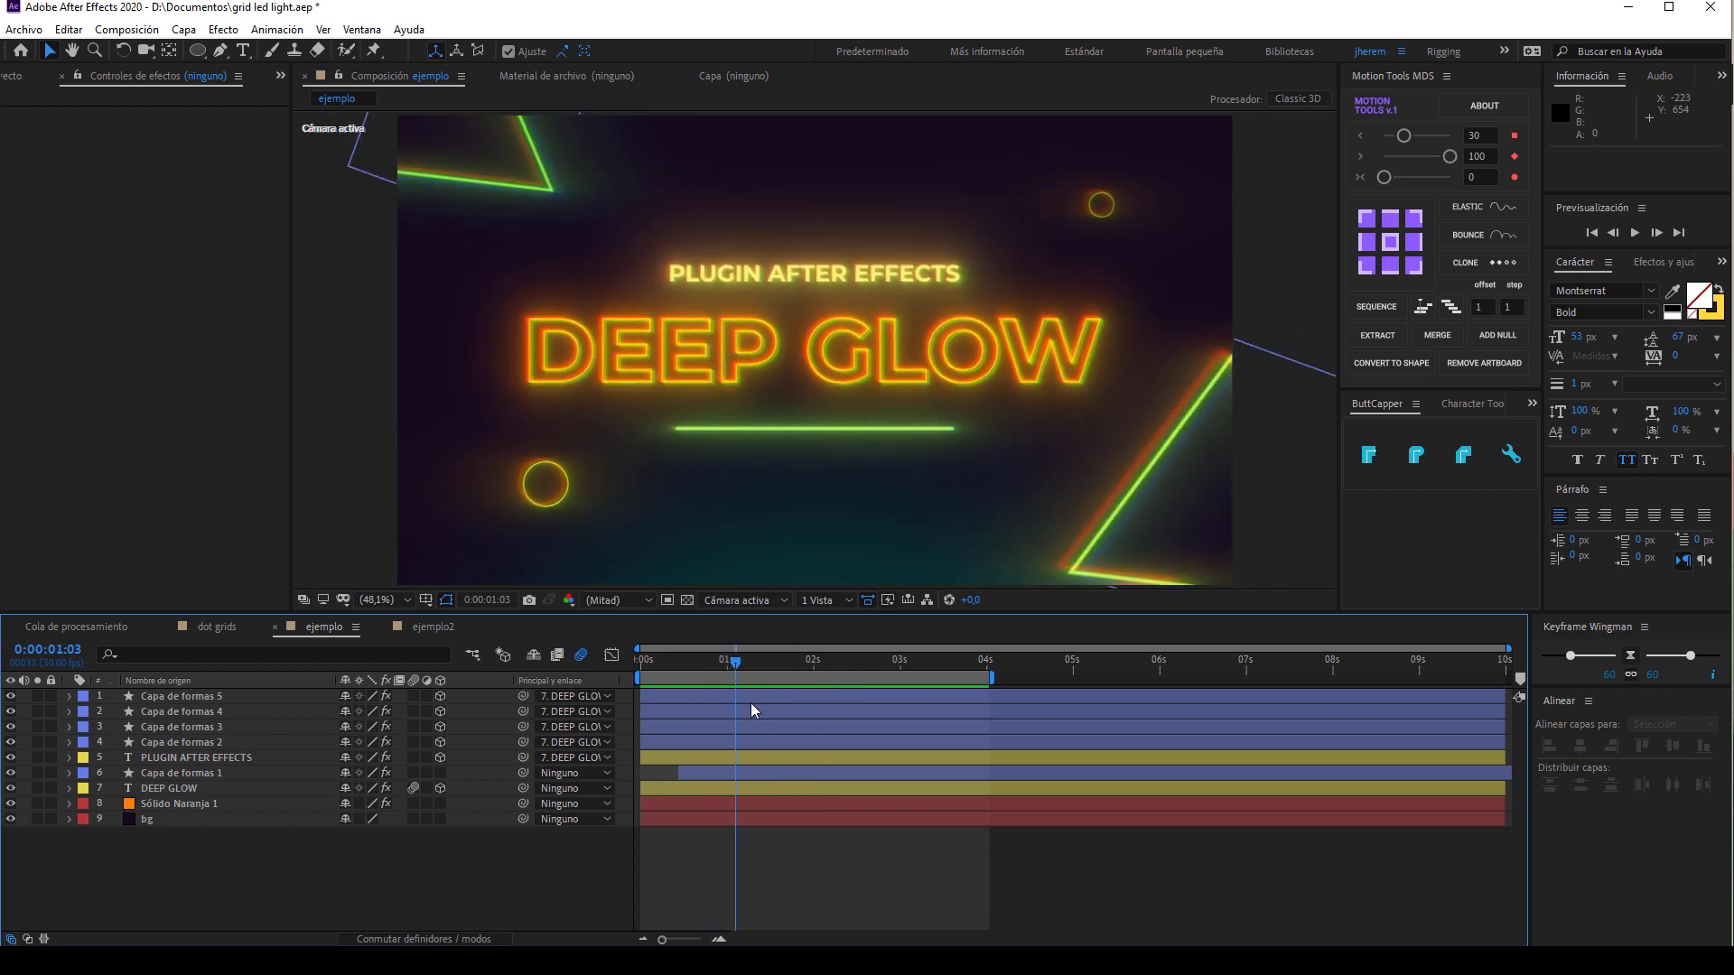
click(432, 625)
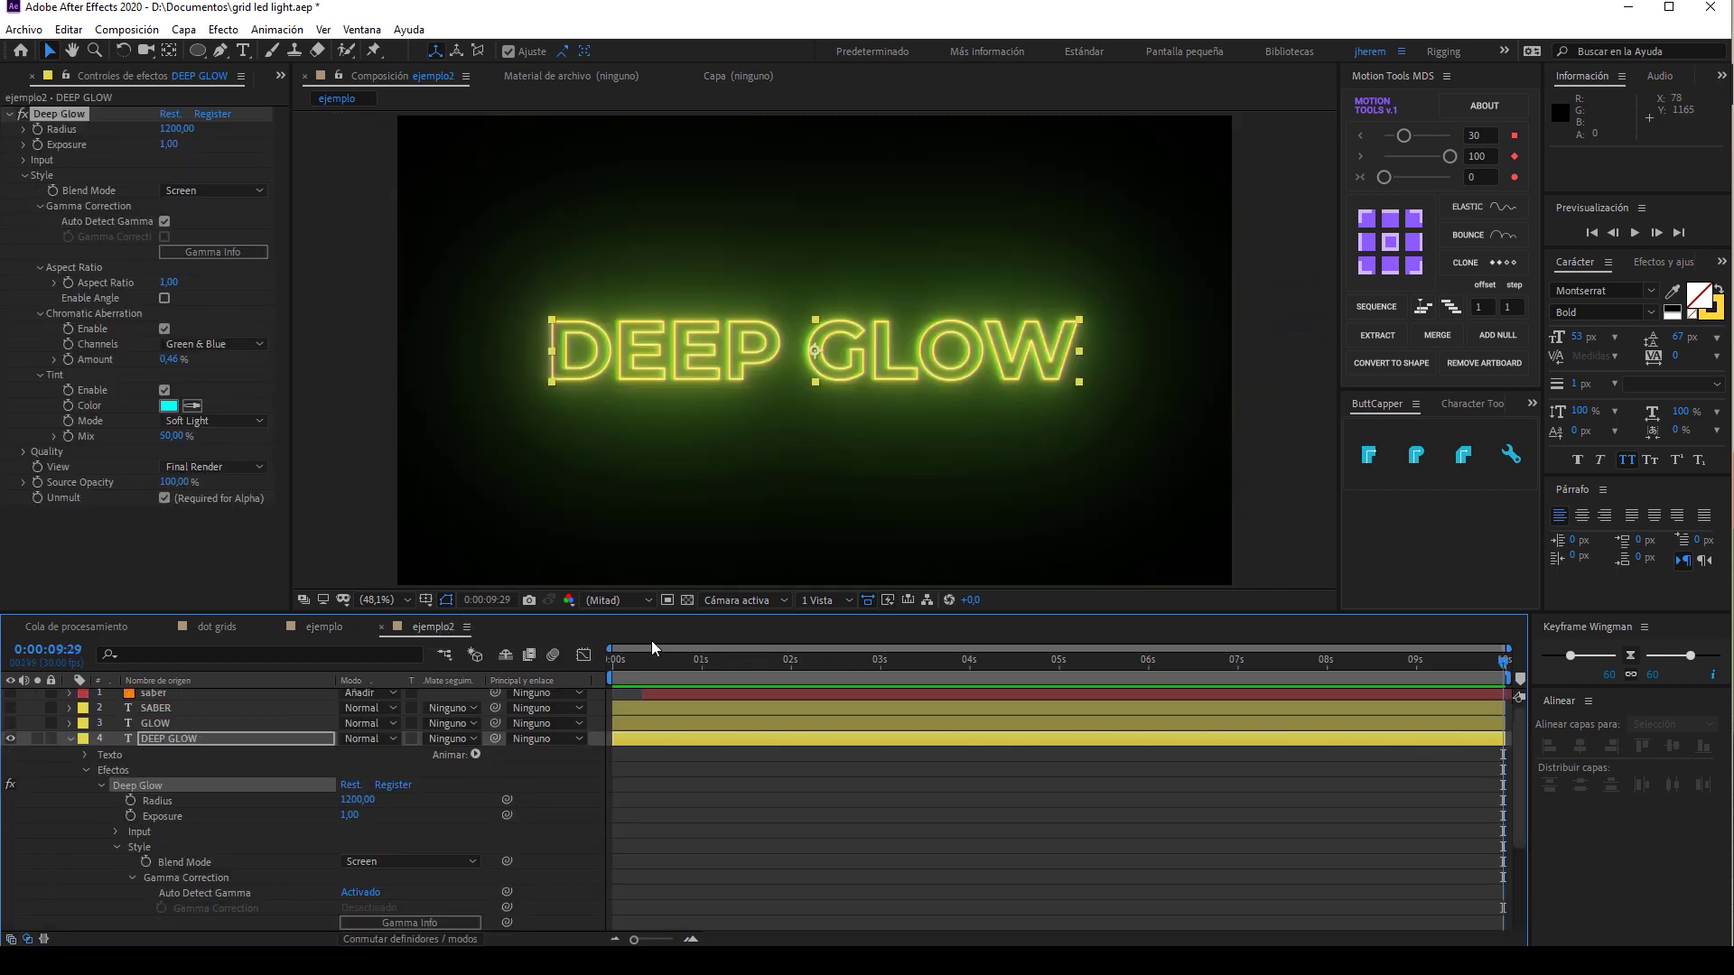
Select the DEEP GLOW layer in ejemplo2 and collapse its properties.
click(651, 745)
key(ctrl+grave)
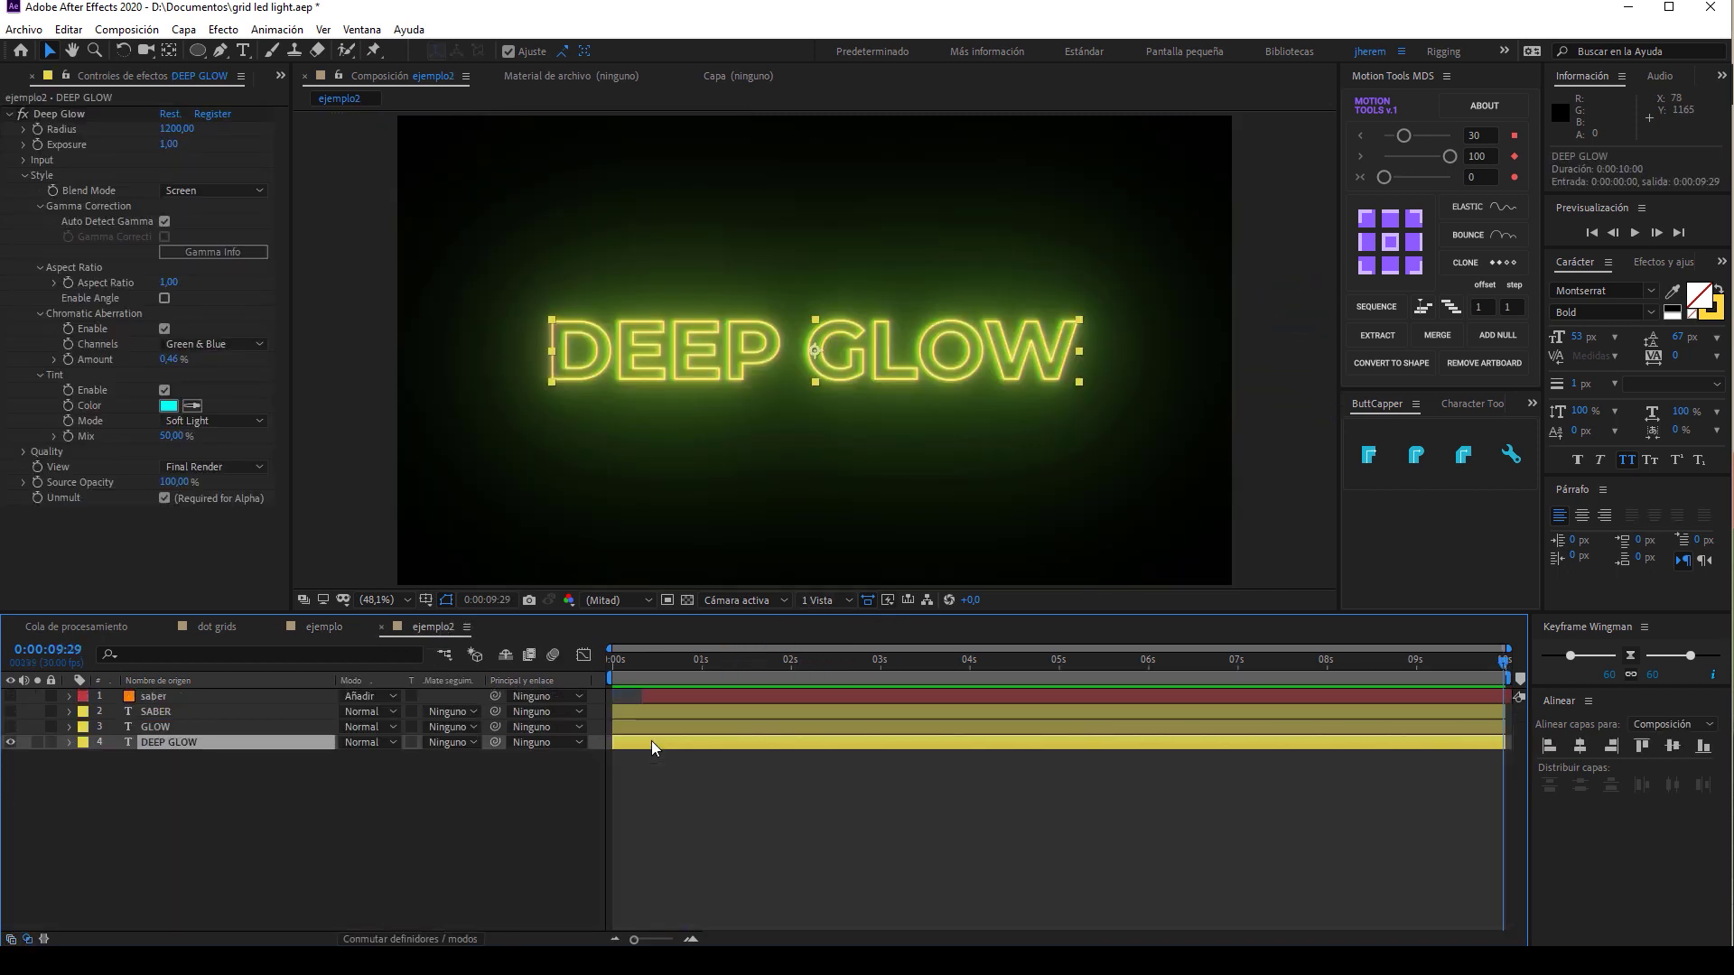